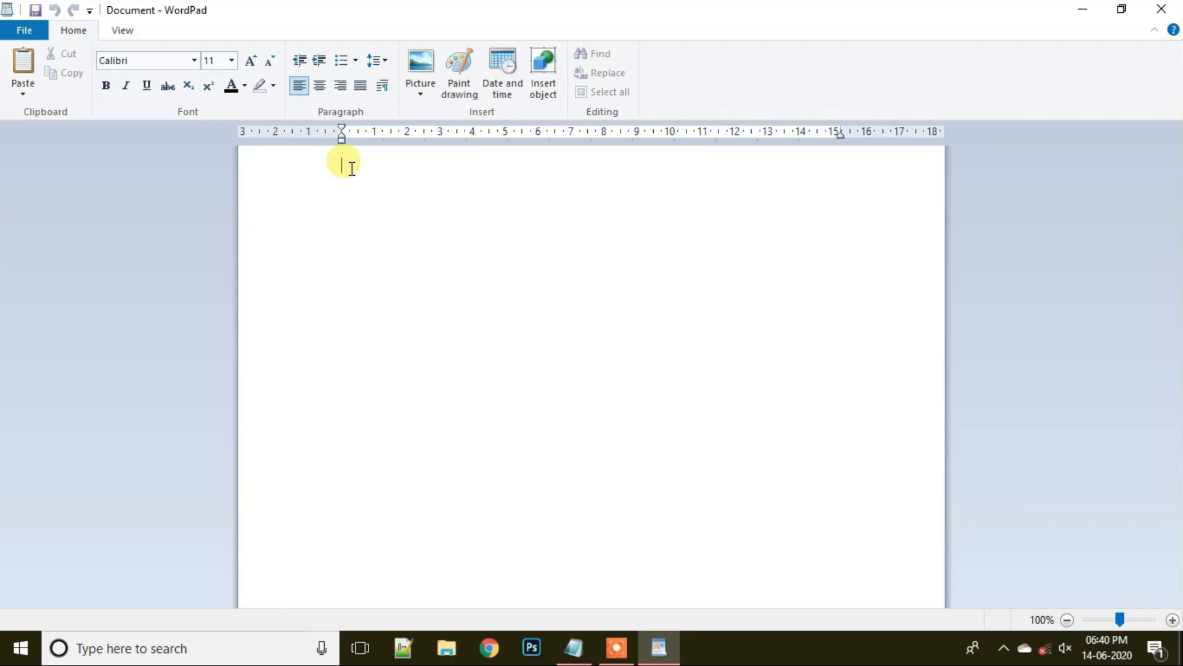
- Paste the copied text about WordPad into the blank document
key(ctrl+v)
scroll(365, 278, up, 15)
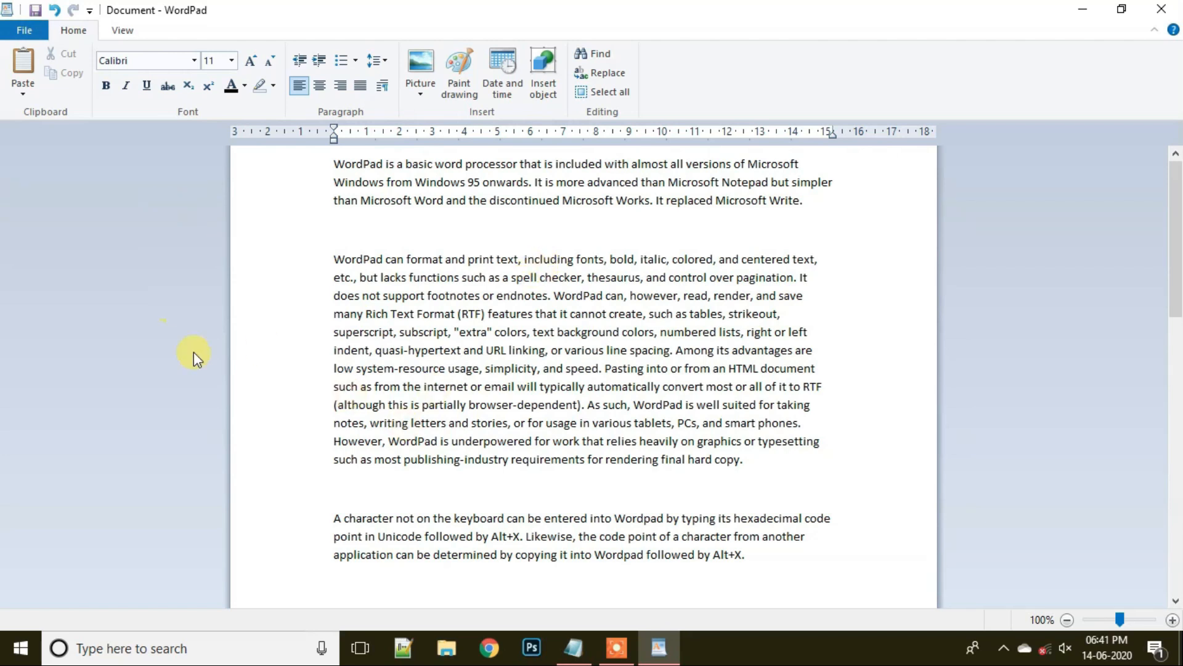
- Restore the maximized document window to its smaller size and move it toward the middle of the desktop
click(8, 10)
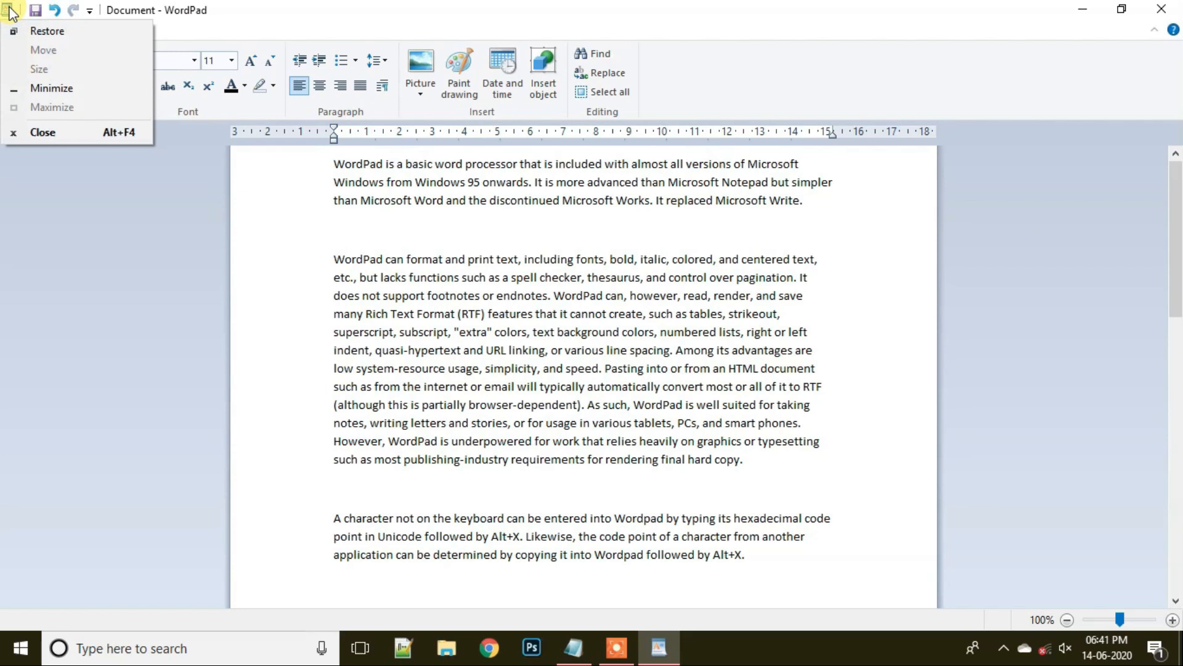
click(58, 30)
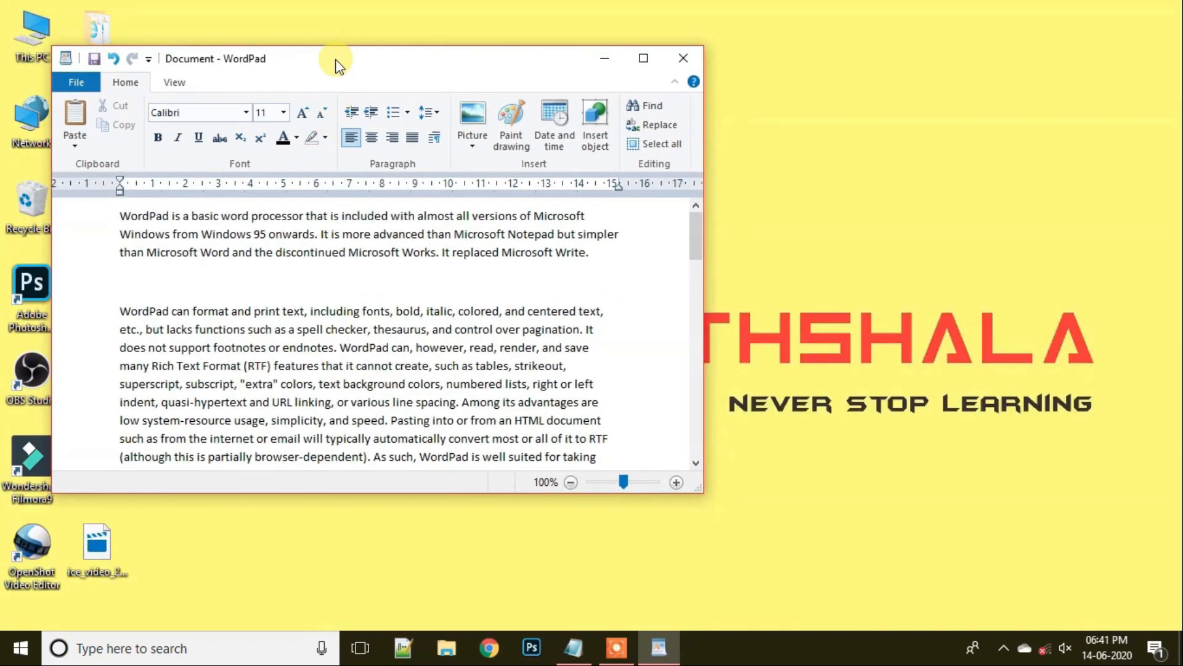
click(67, 57)
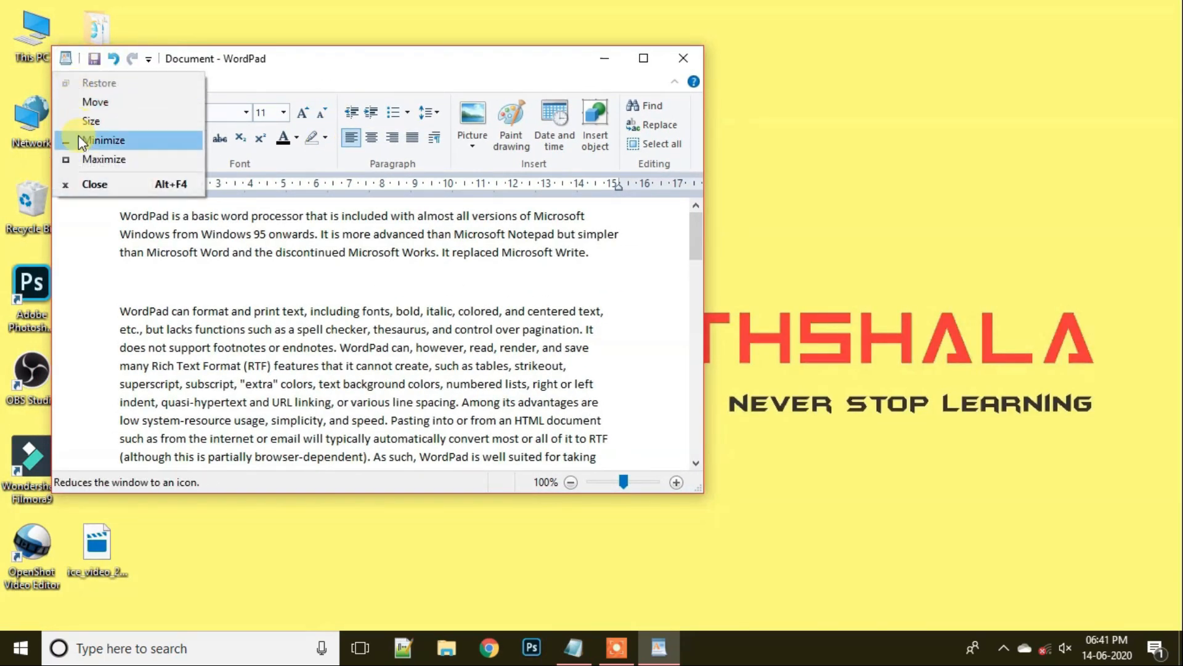
click(93, 102)
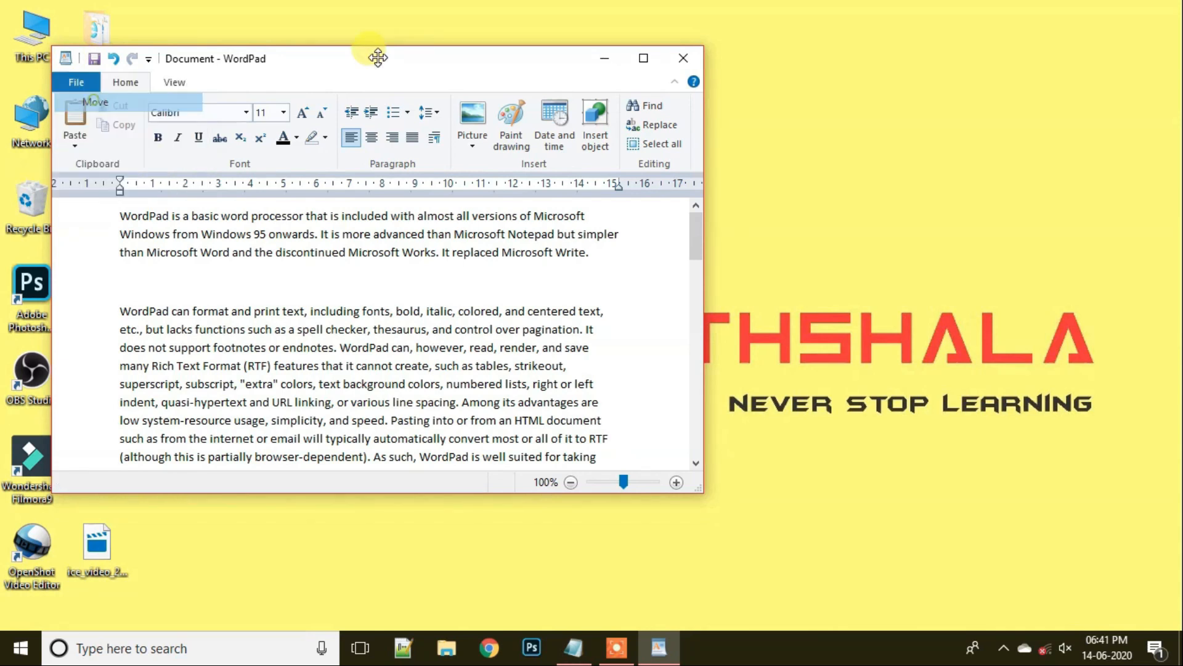
click(381, 83)
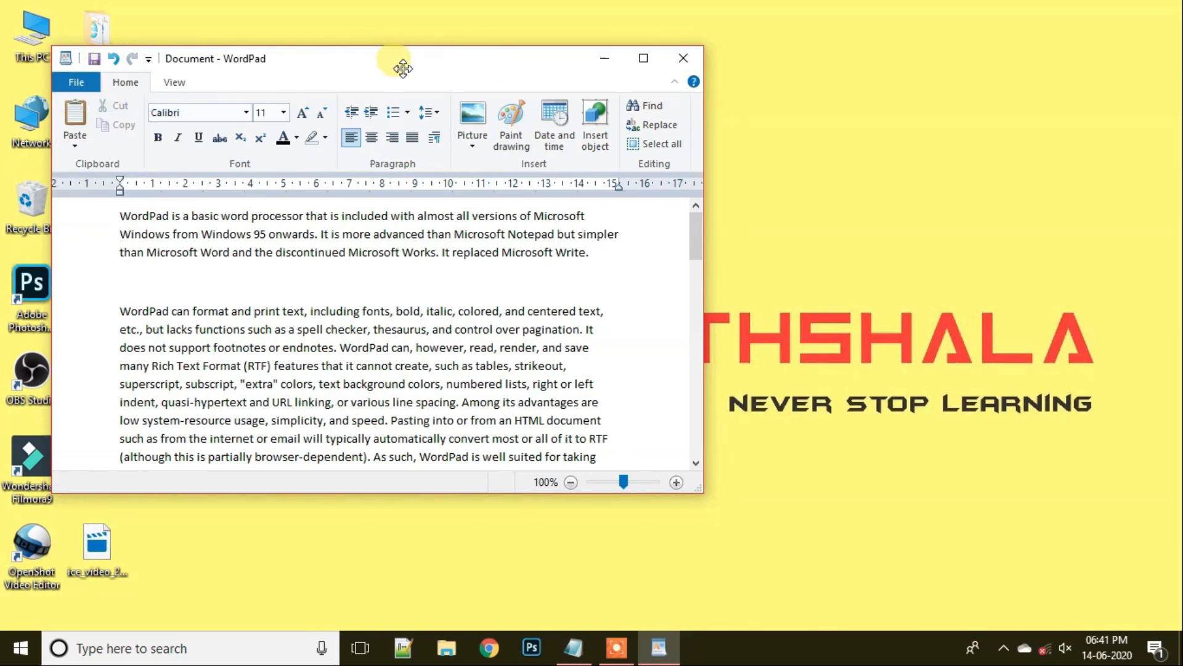
drag(487, 68, 683, 133)
- Resize the document window by extending its right edge to make it wider
click(268, 120)
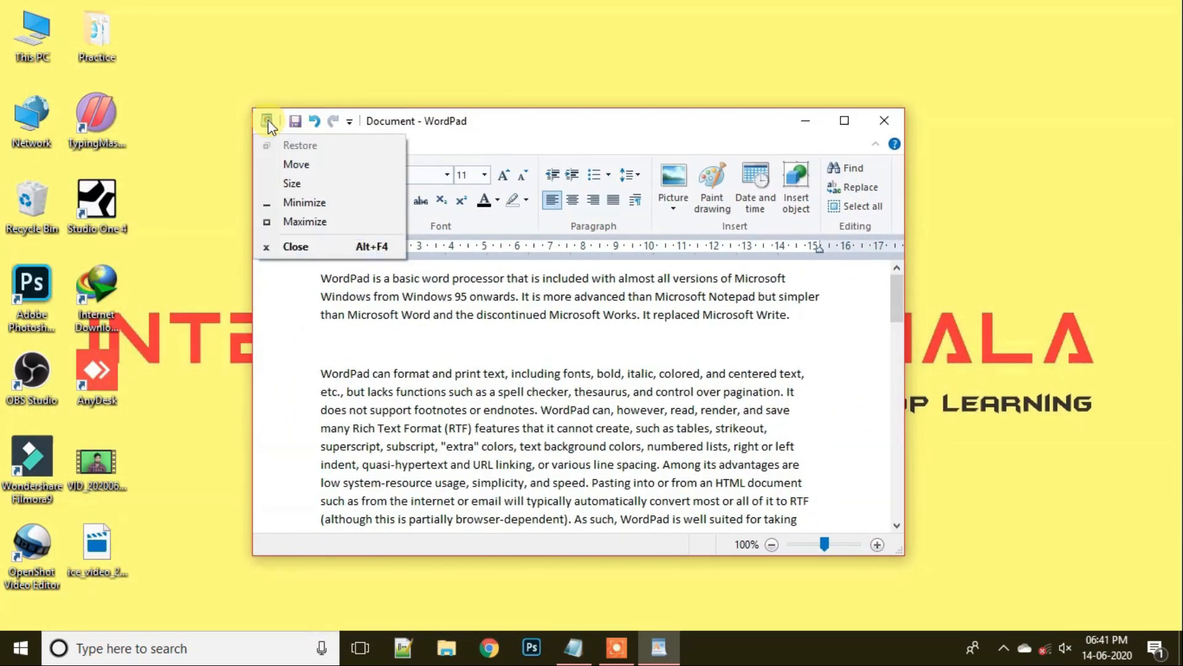
click(286, 183)
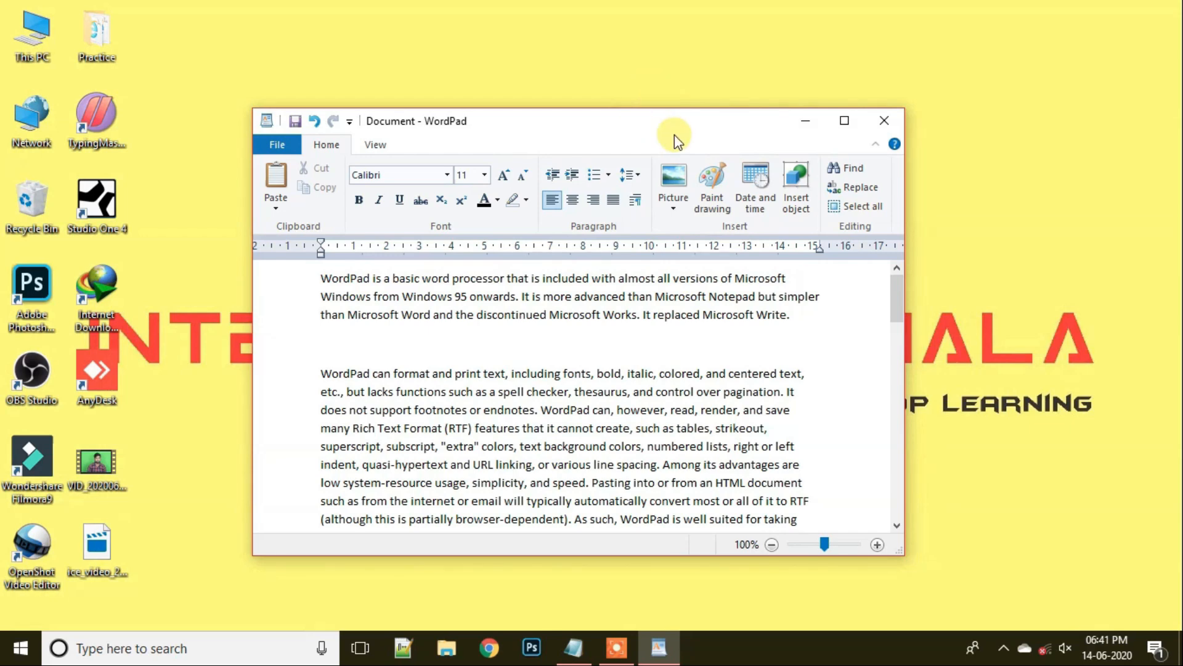
drag(904, 338, 1058, 343)
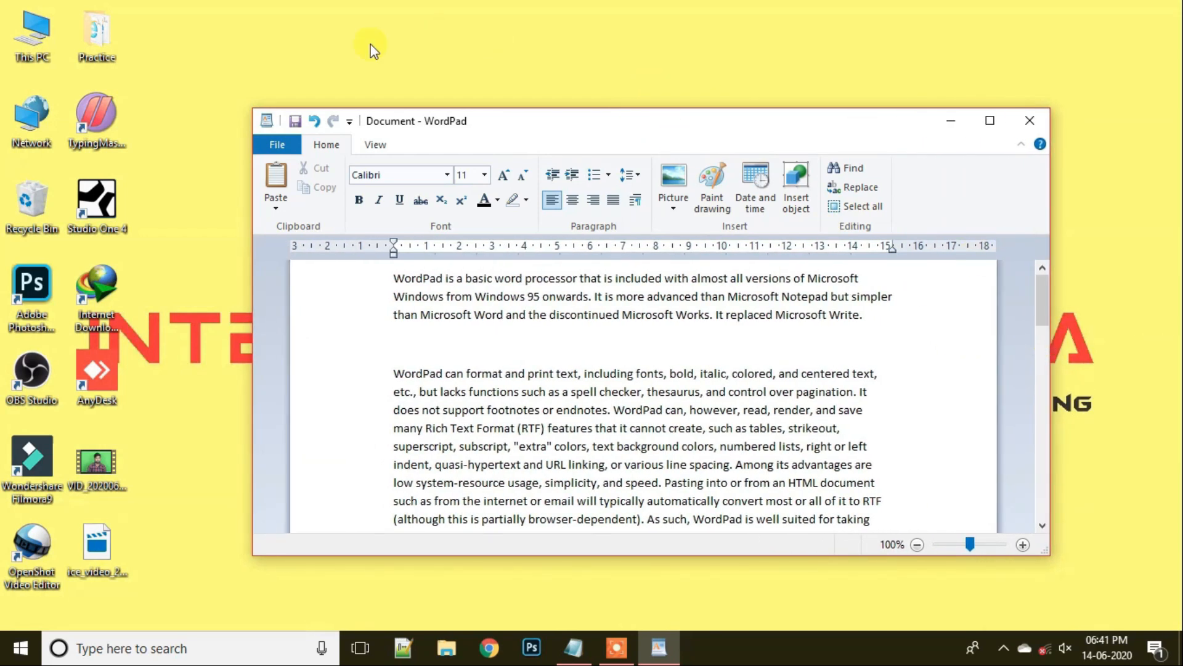
- Minimize the document window and reopen it on the desktop
click(268, 118)
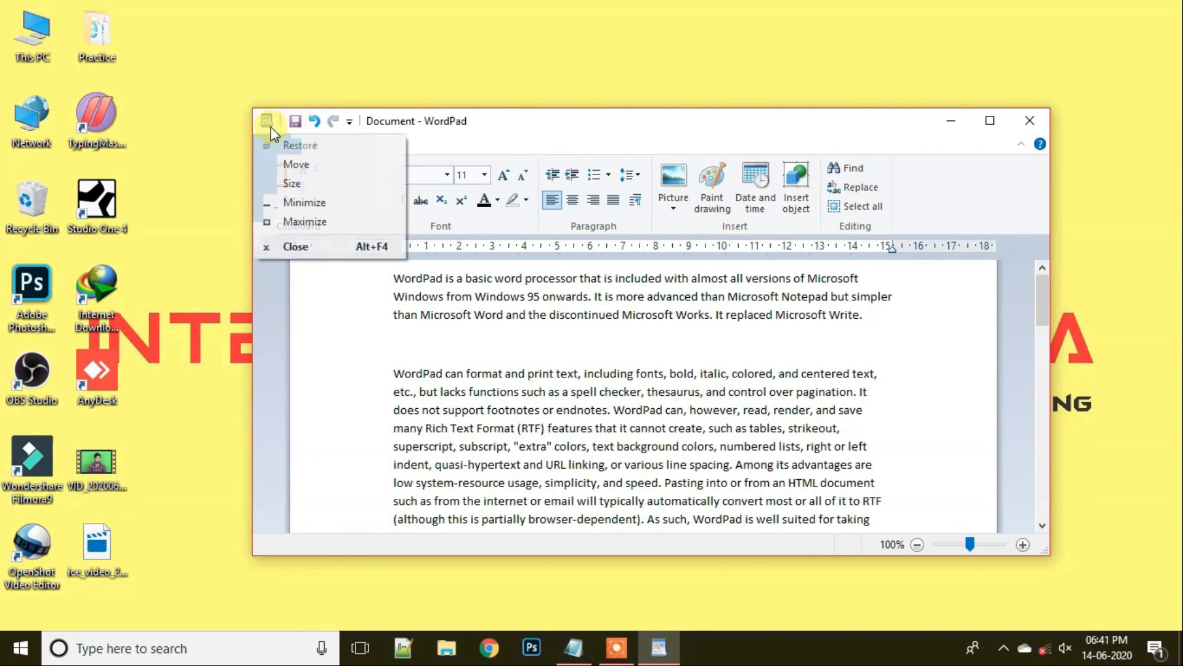
click(276, 183)
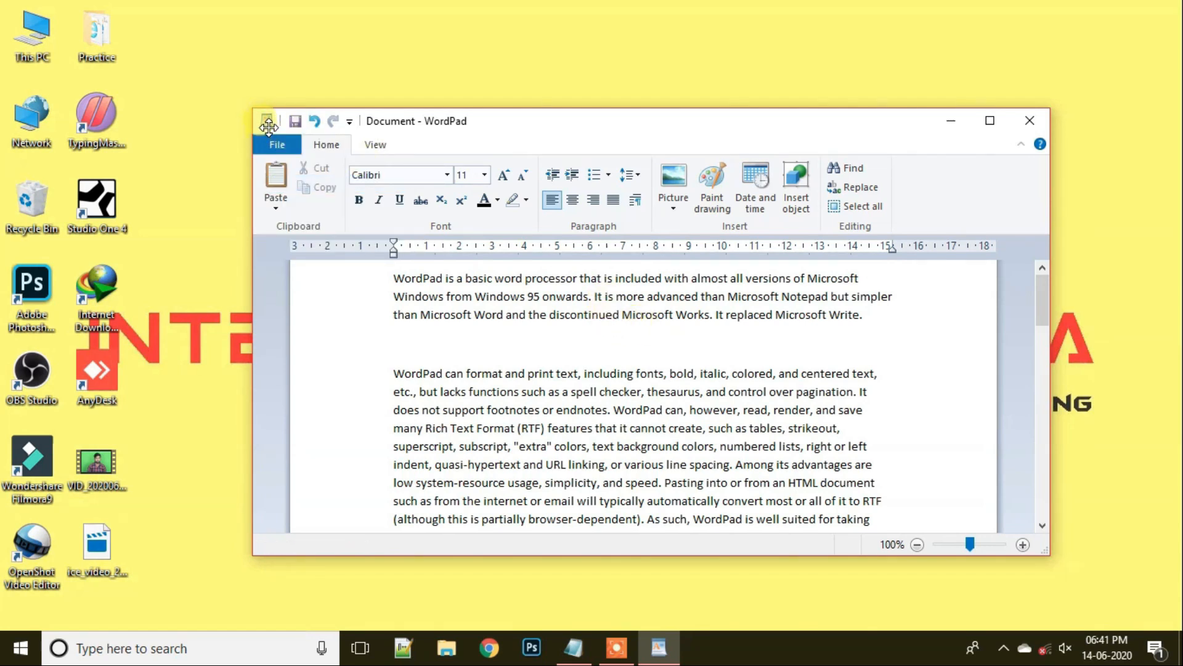
click(269, 121)
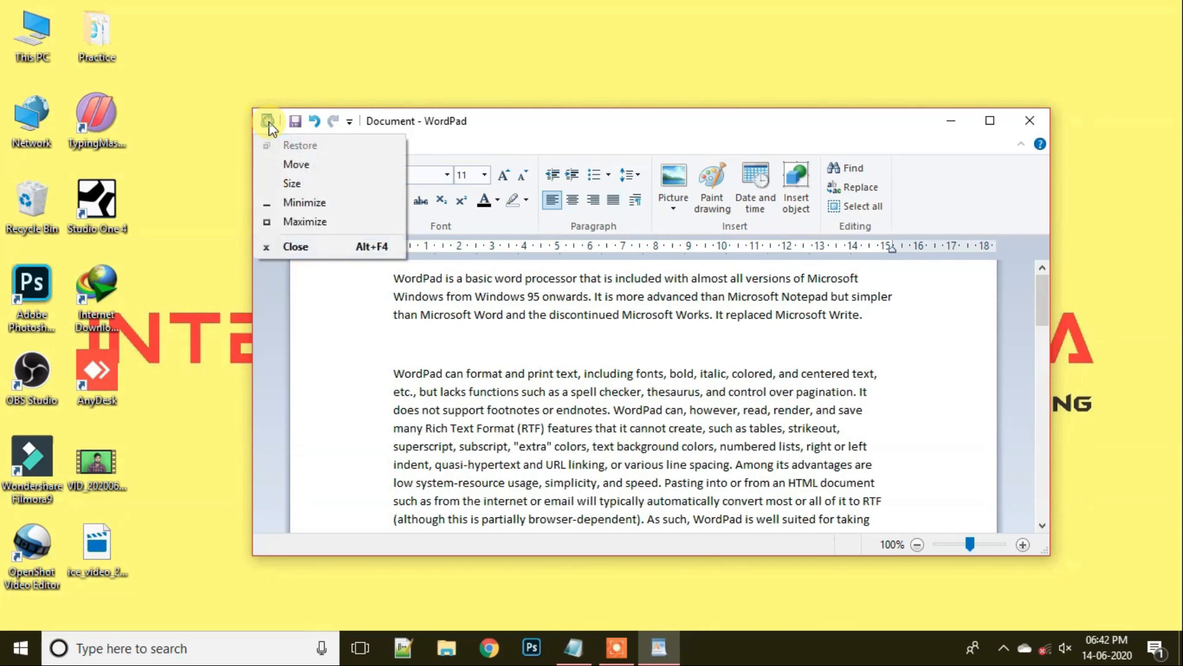
click(299, 206)
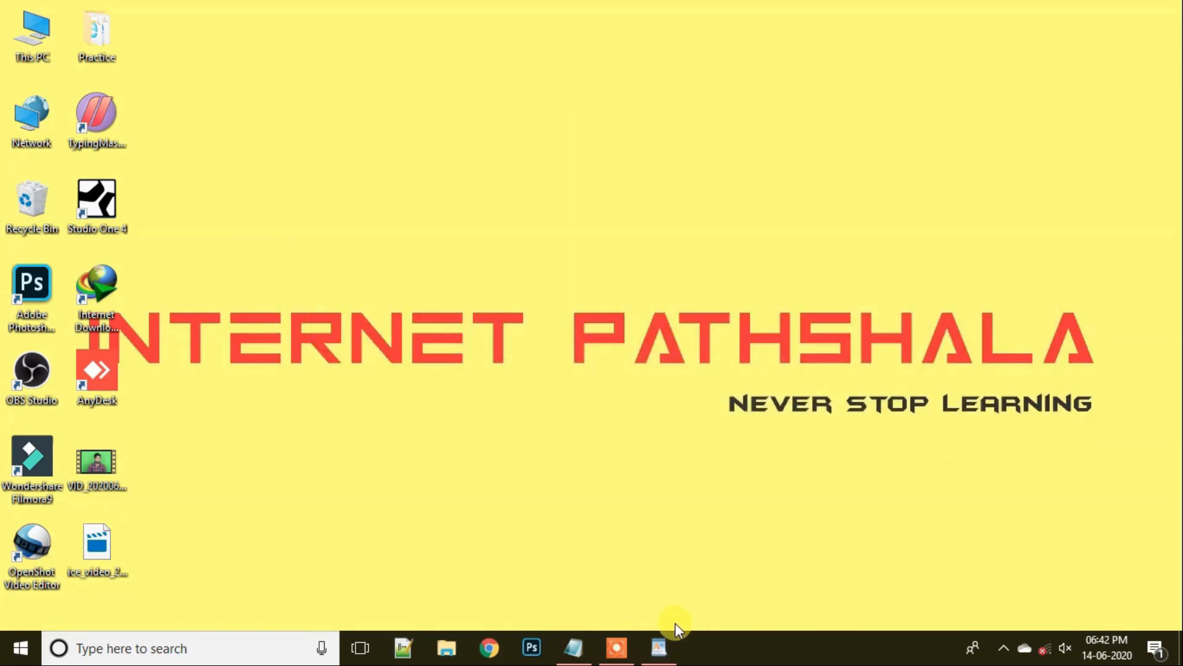
mouse_move(665, 650)
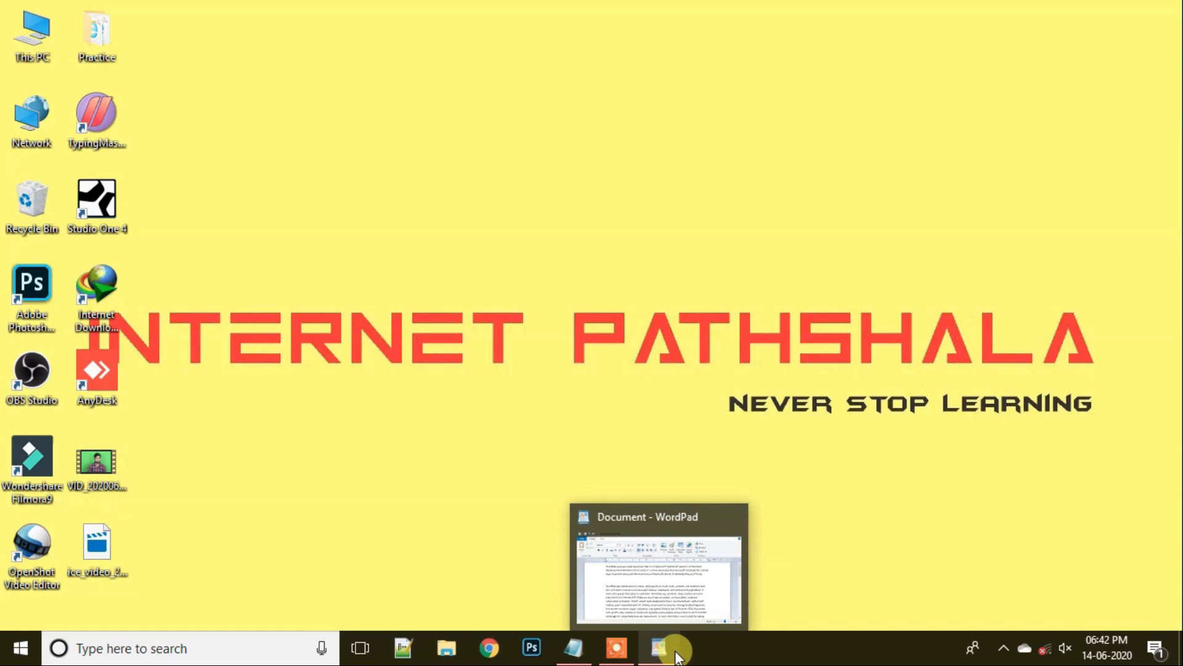
click(673, 650)
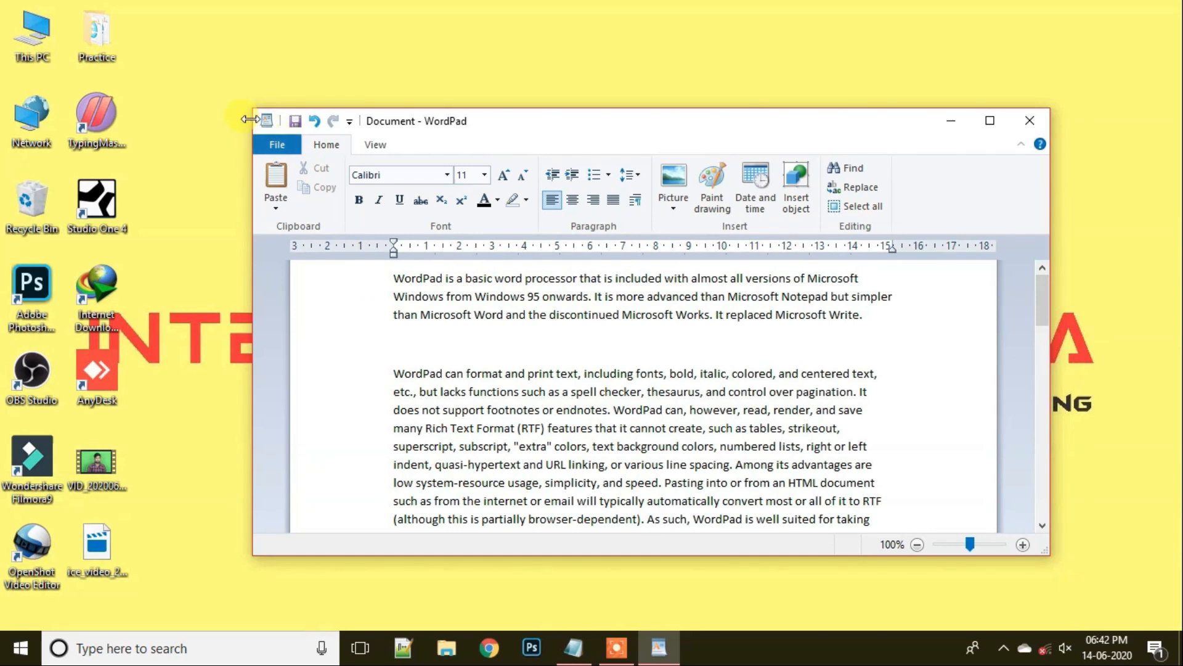
- Maximize the document window so it fills the screen
click(264, 121)
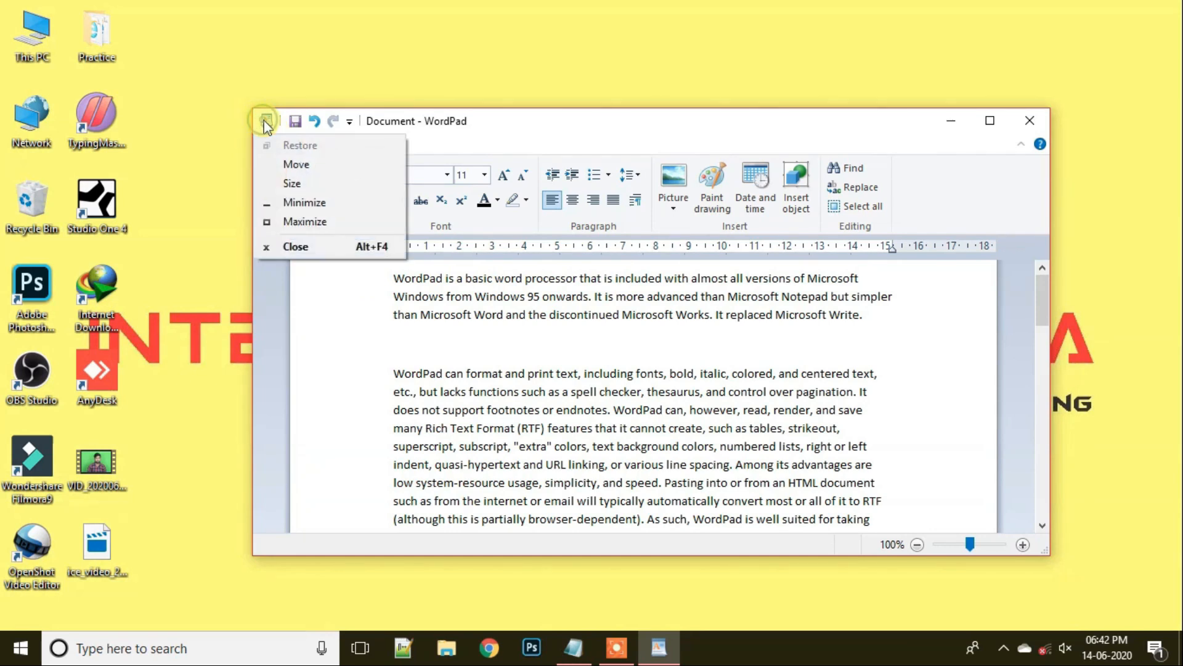
click(302, 223)
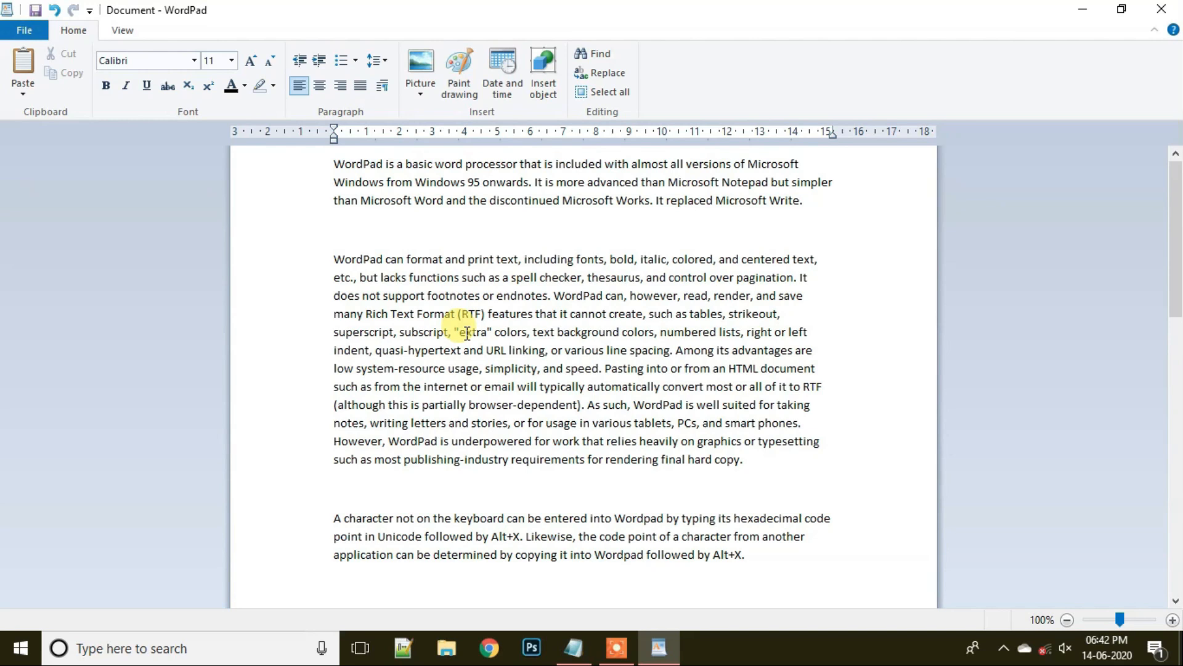
click(6, 9)
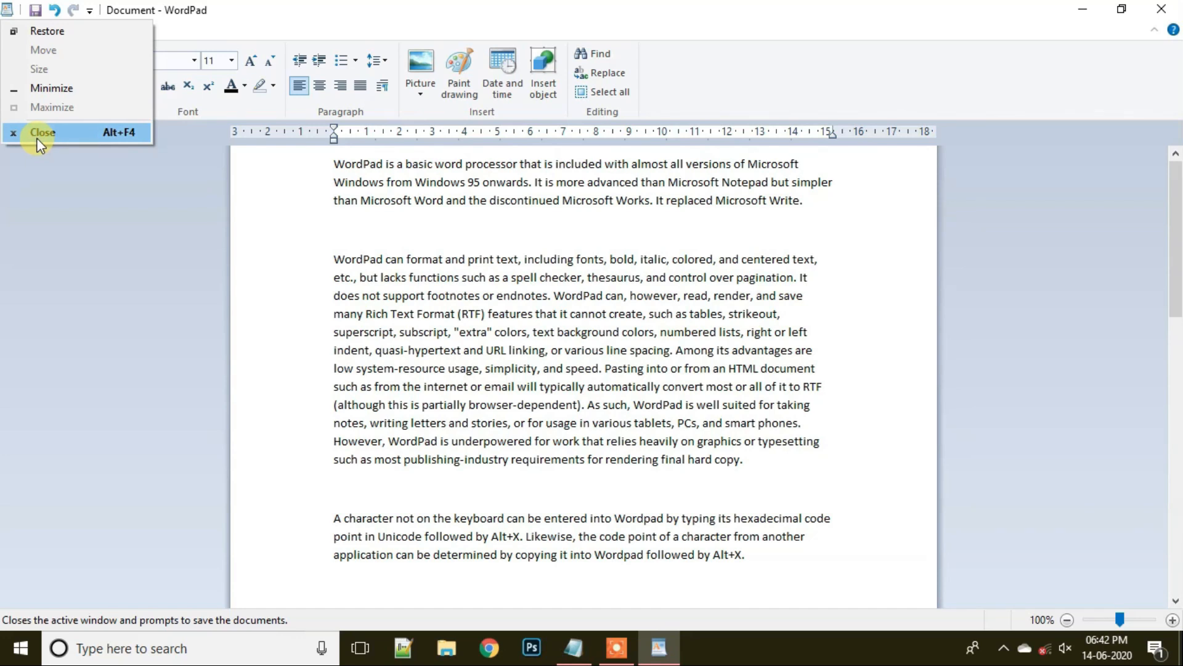
click(48, 217)
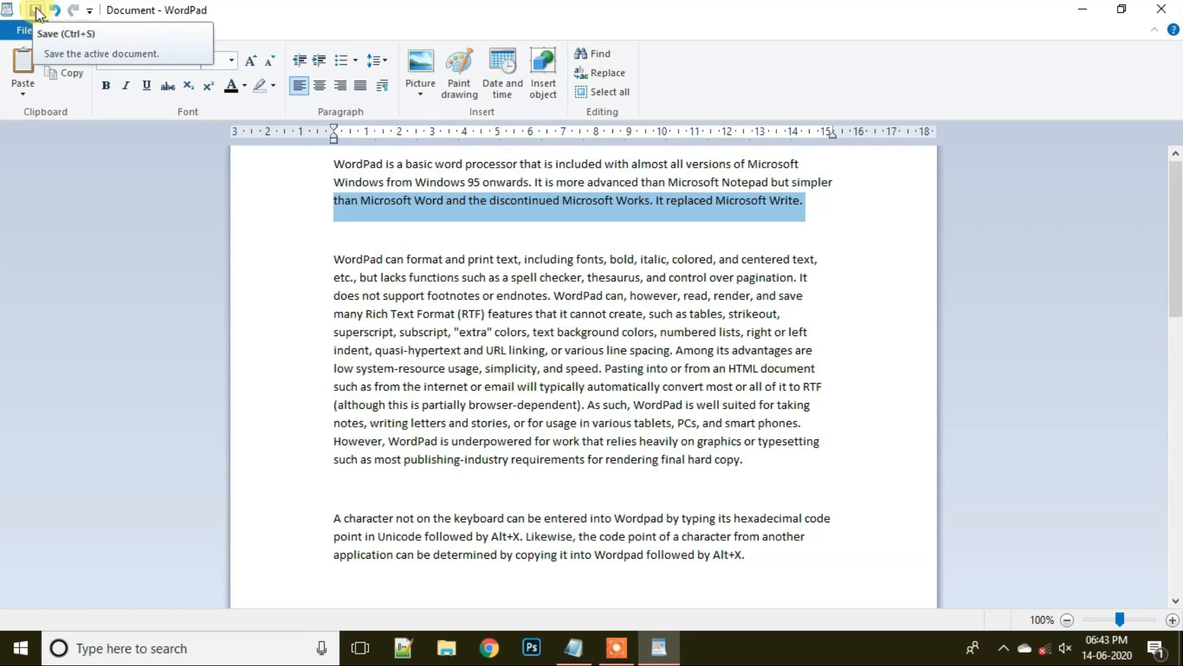
click(14, 28)
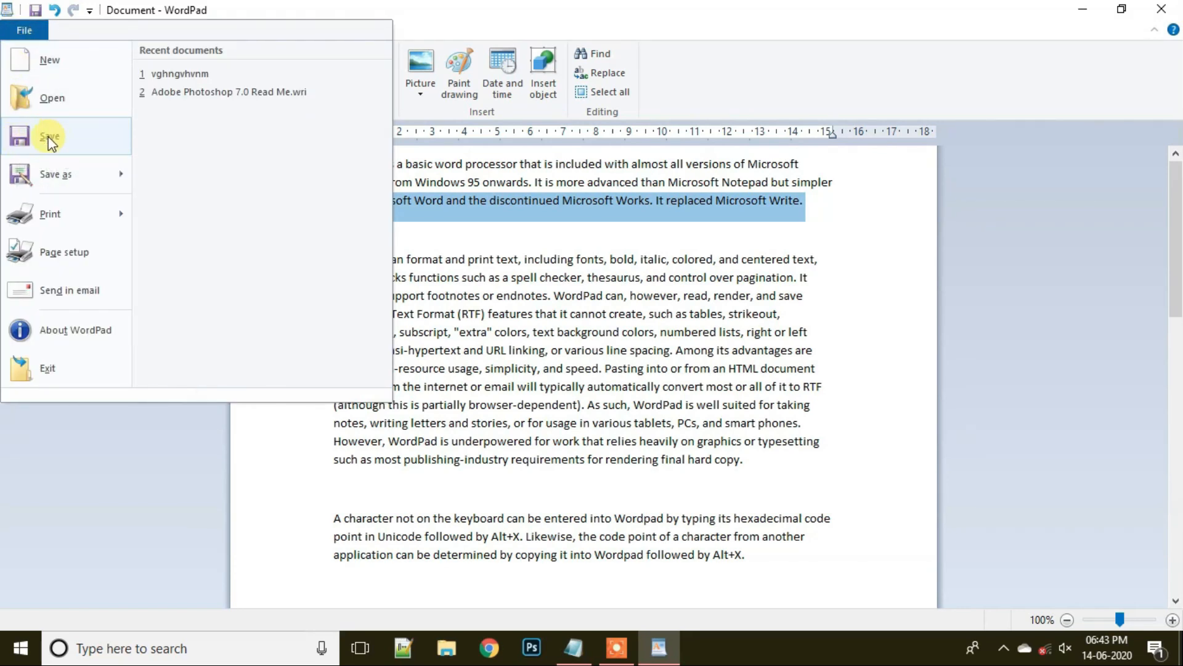
- Save the document in the Documents folder as "Internet pathshala" in Rich Text Format (RTF)
click(35, 11)
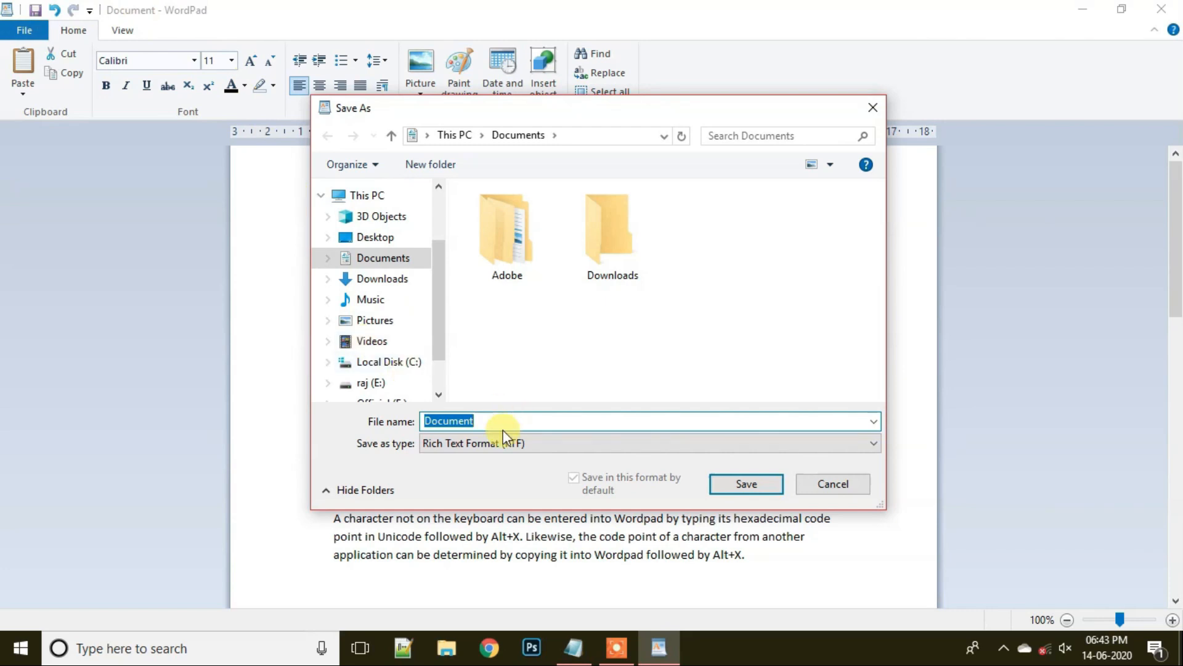
key(BackSpace)
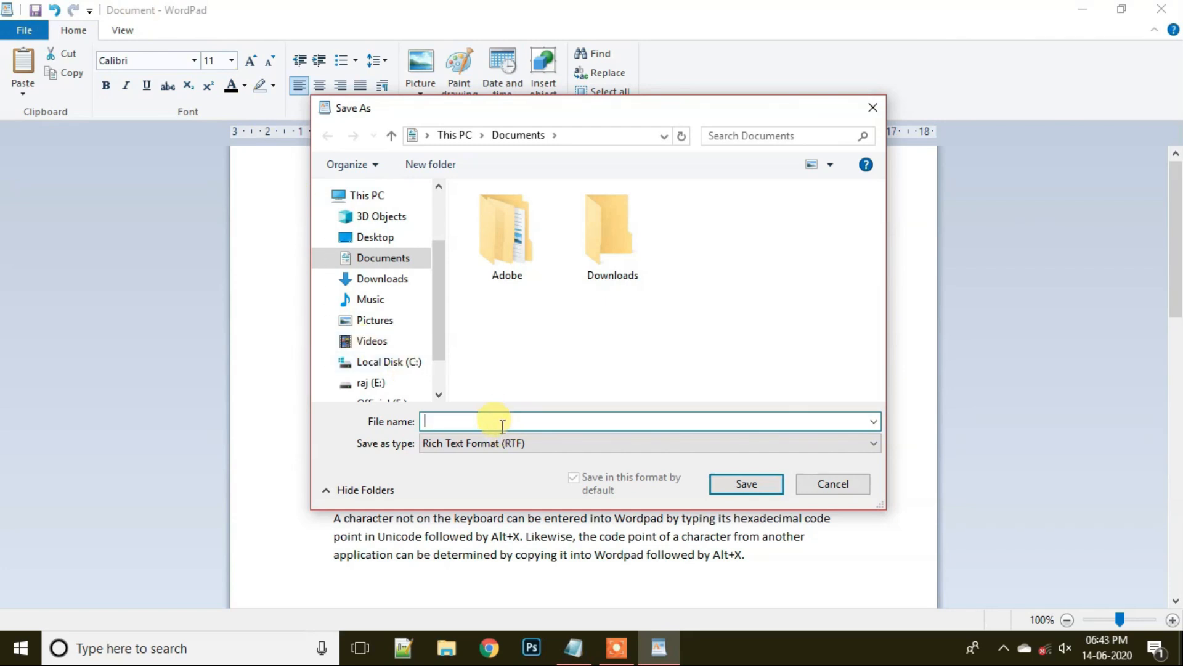
text(Internet p)
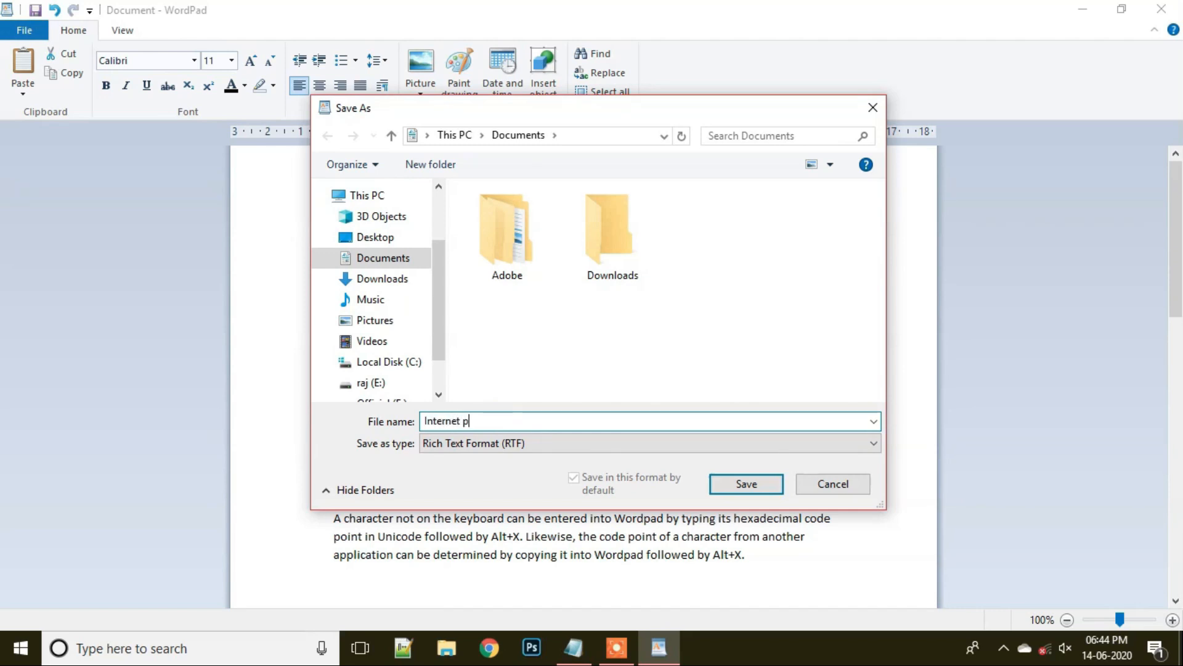
text(athshala)
click(729, 484)
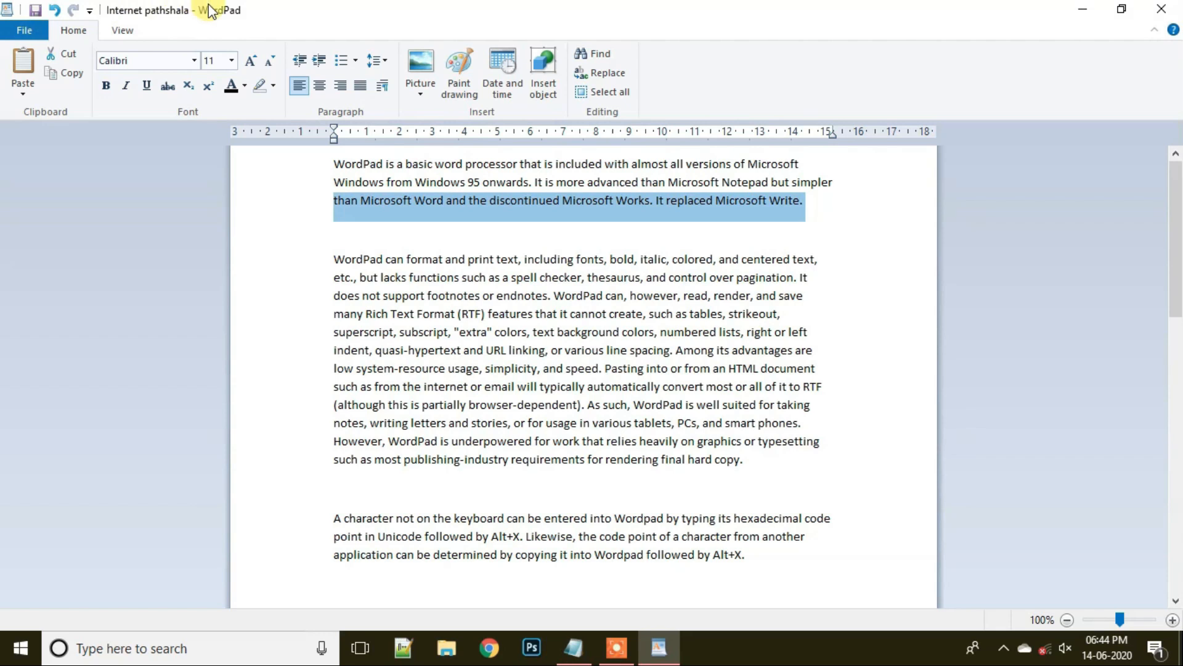
- Undo the text paste and redo it, returning to the start of the document
click(245, 259)
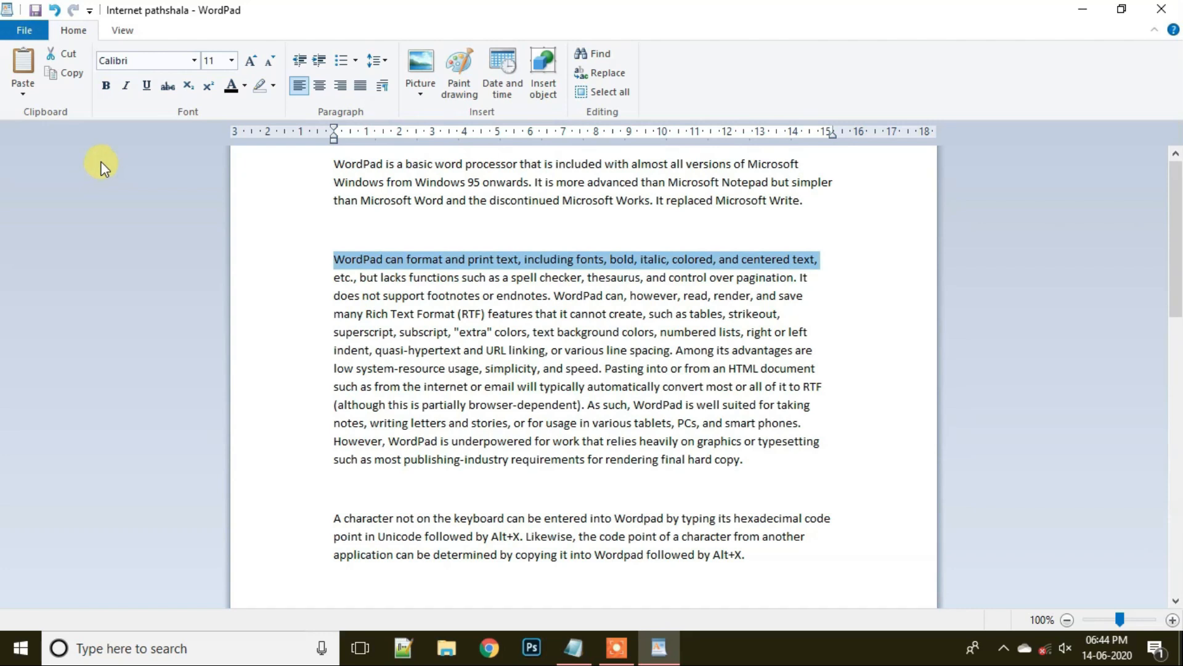
click(55, 10)
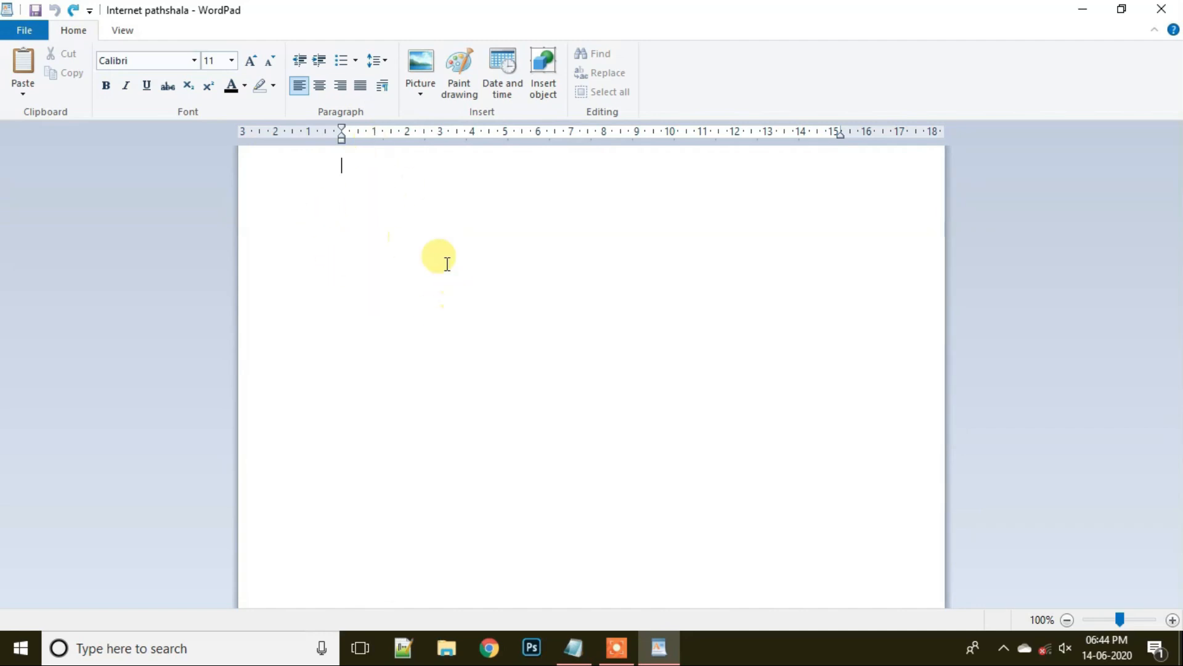
click(73, 10)
scroll(345, 333, up, 3)
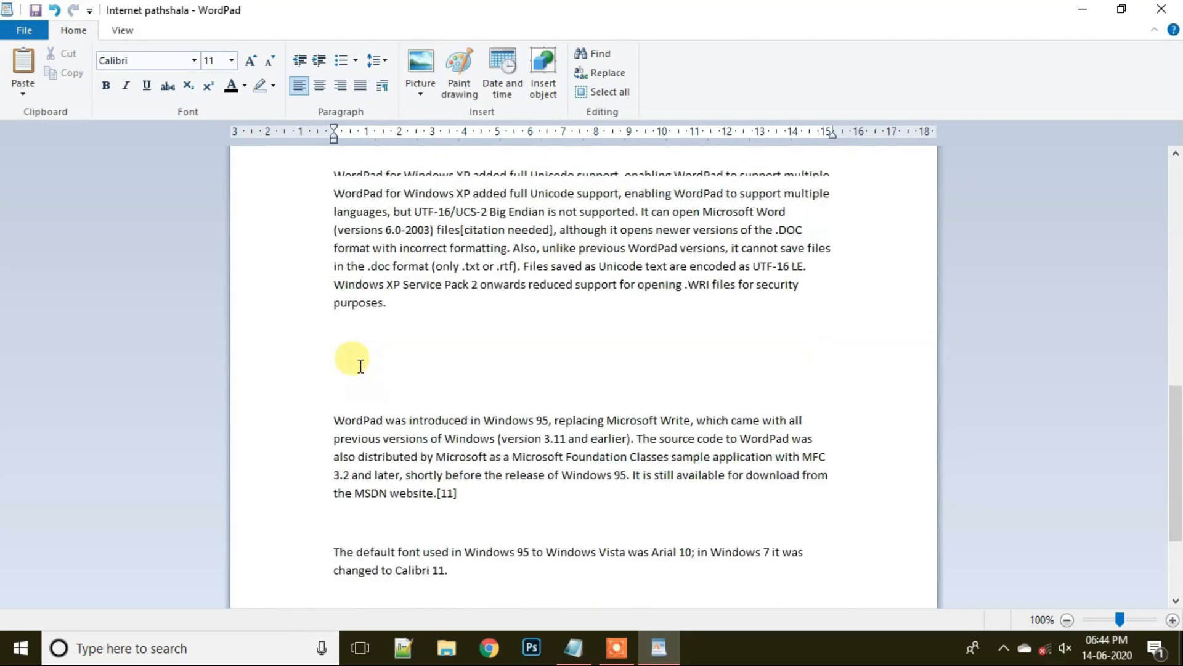
scroll(360, 366, up, 12)
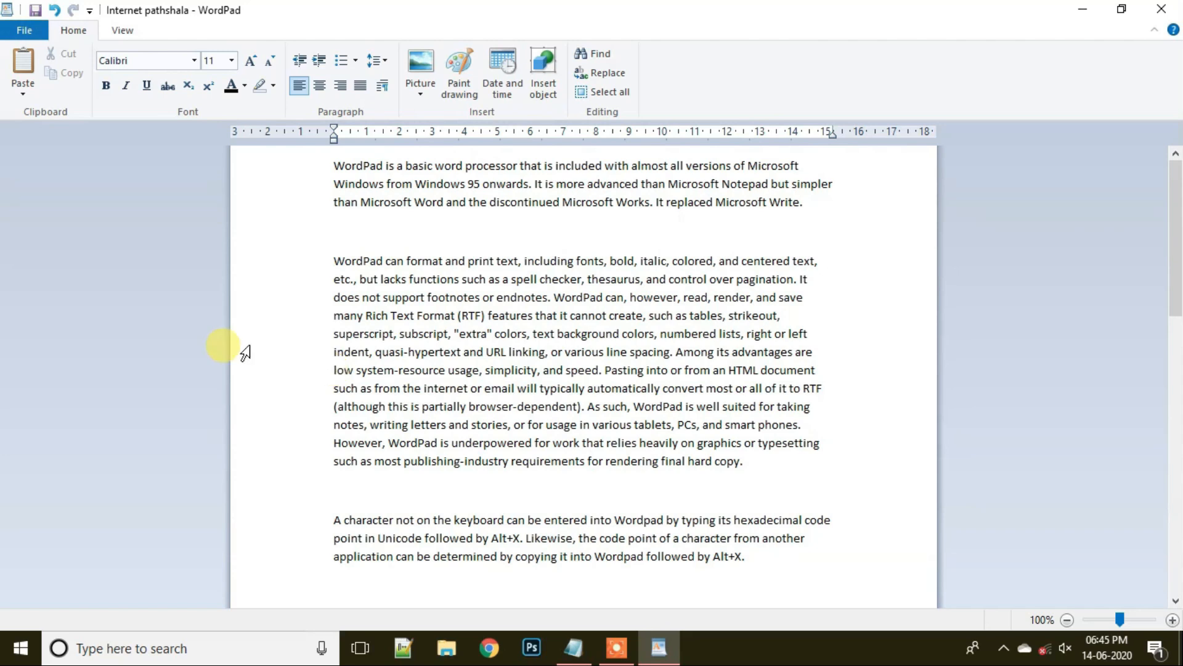
click(90, 12)
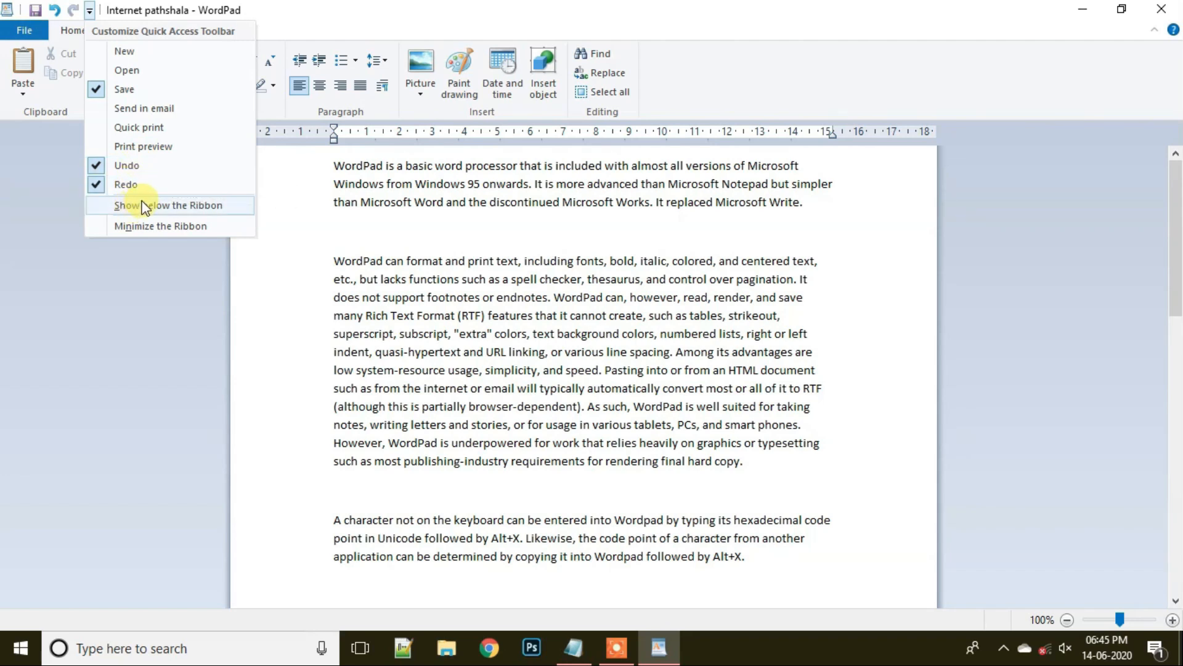
click(12, 28)
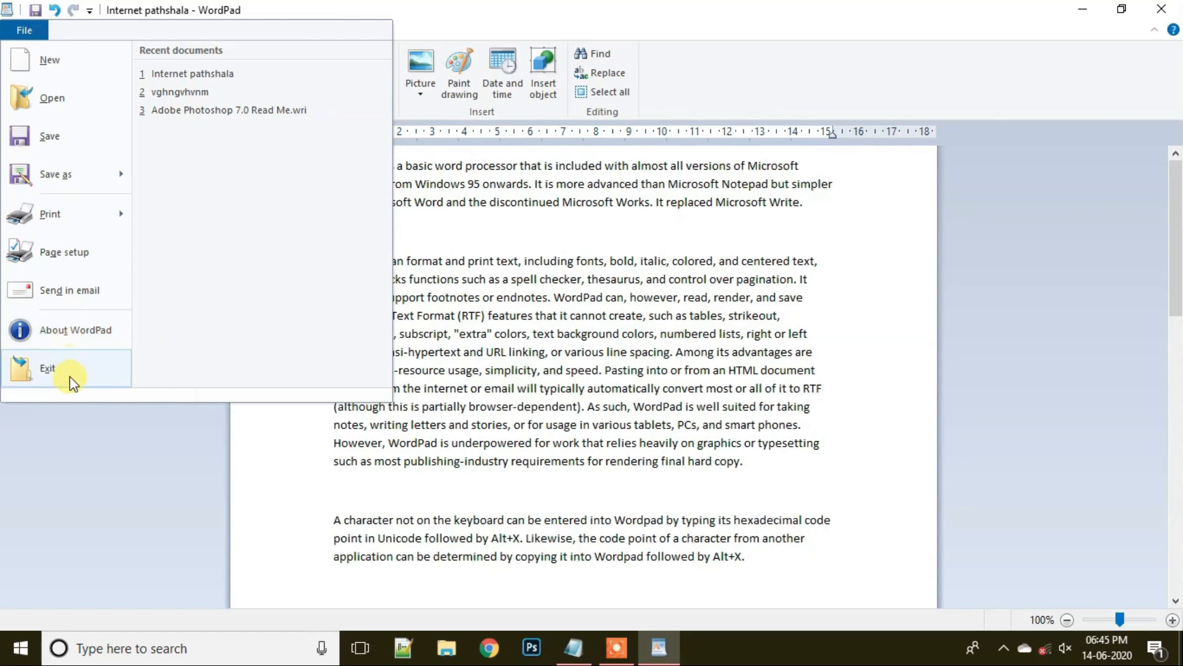
click(66, 468)
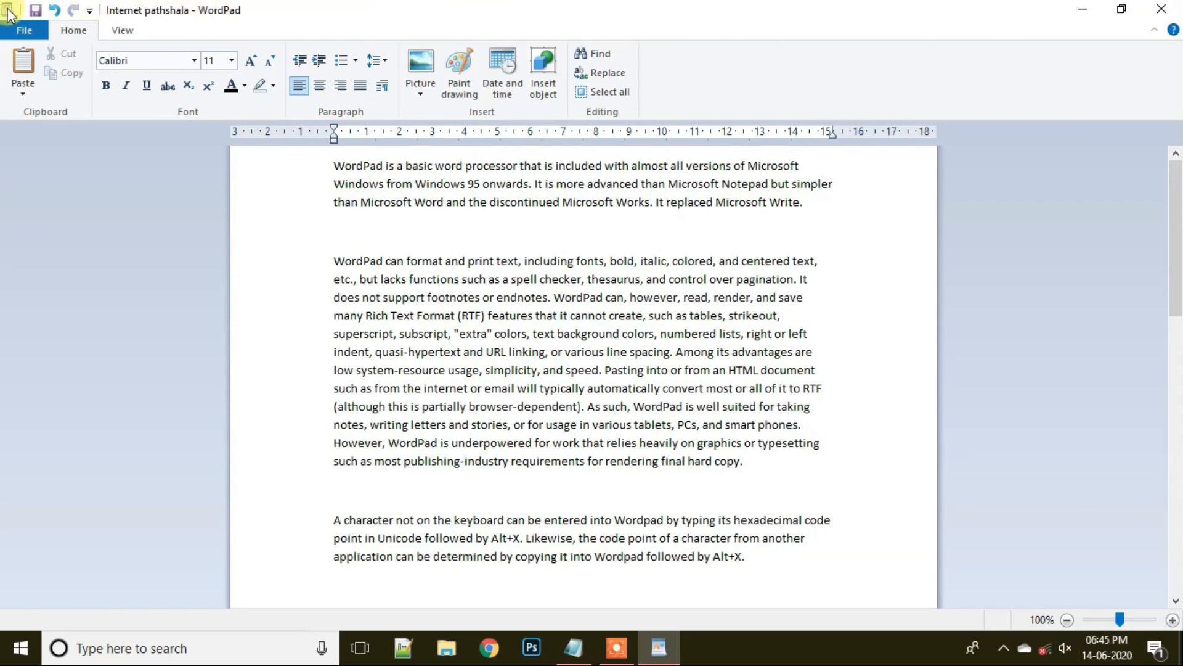
- Minimize and reopen the document window, and switch it to its restored size and back to maximized
click(1075, 10)
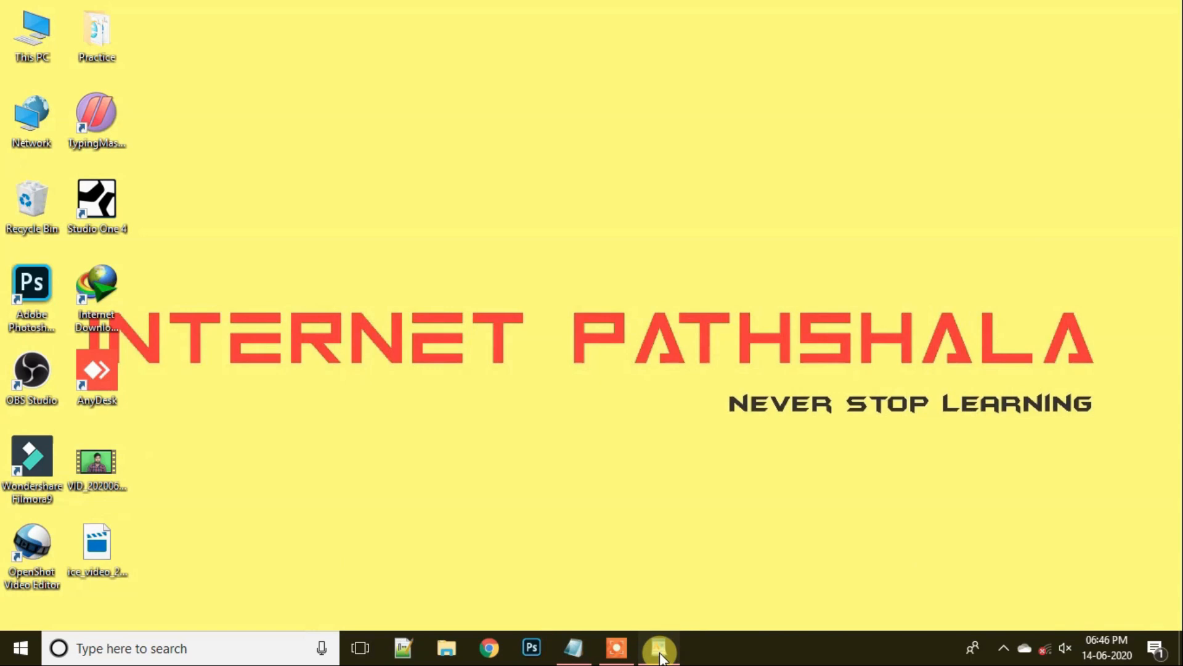
click(660, 648)
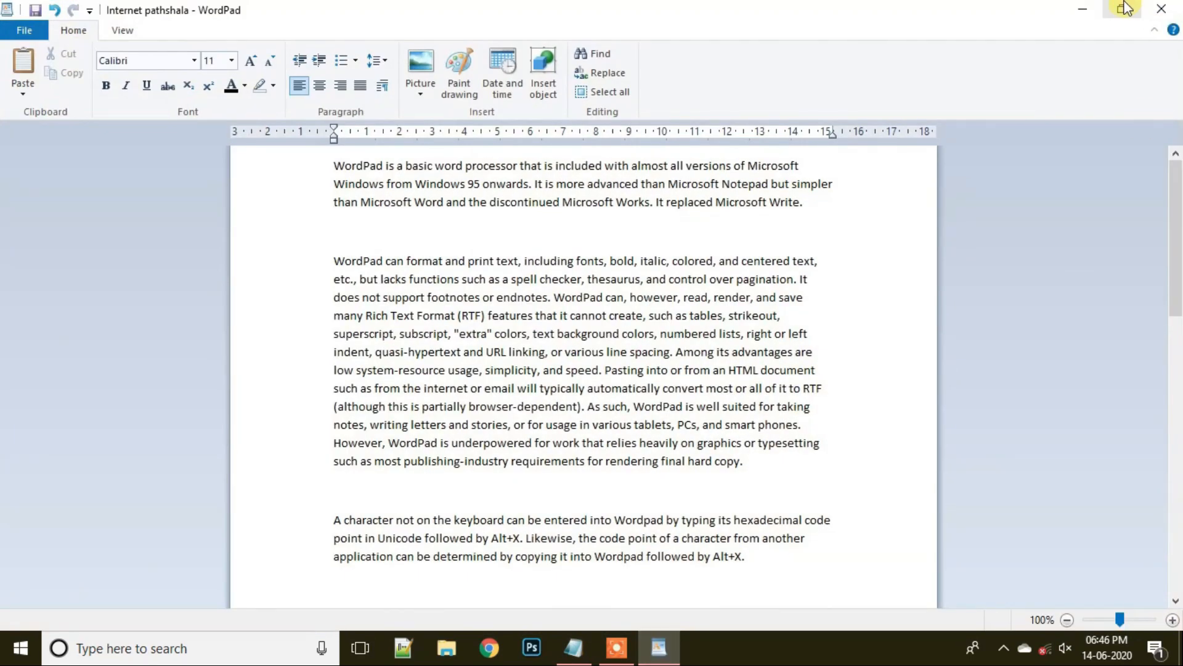
click(1122, 8)
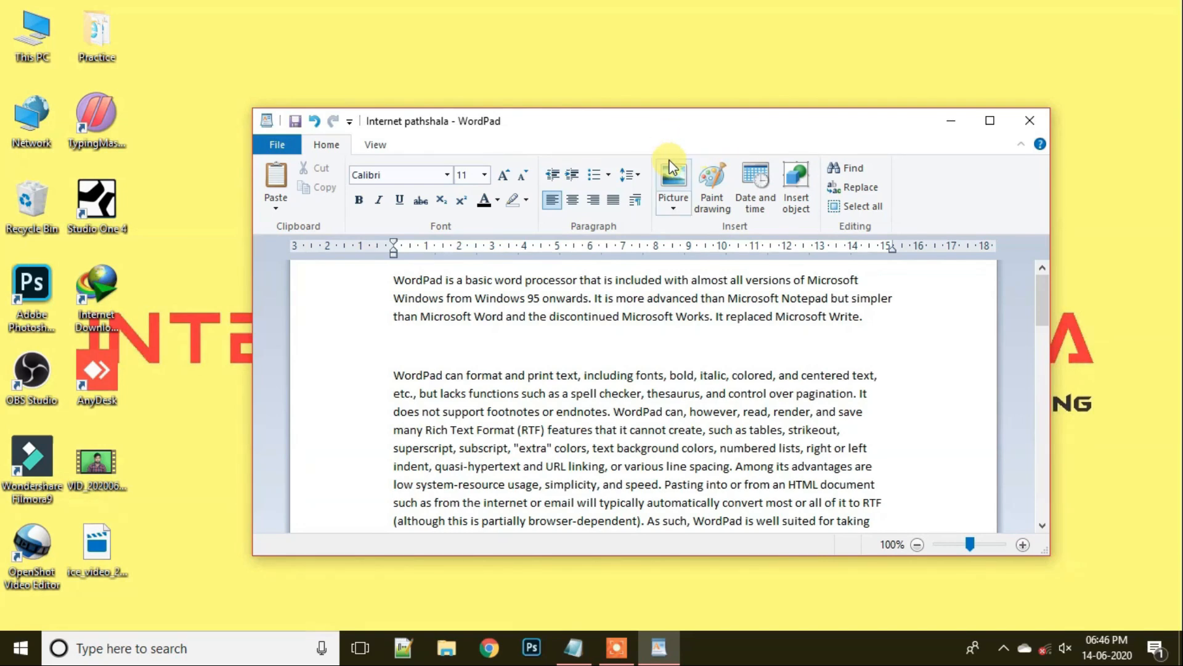
click(989, 118)
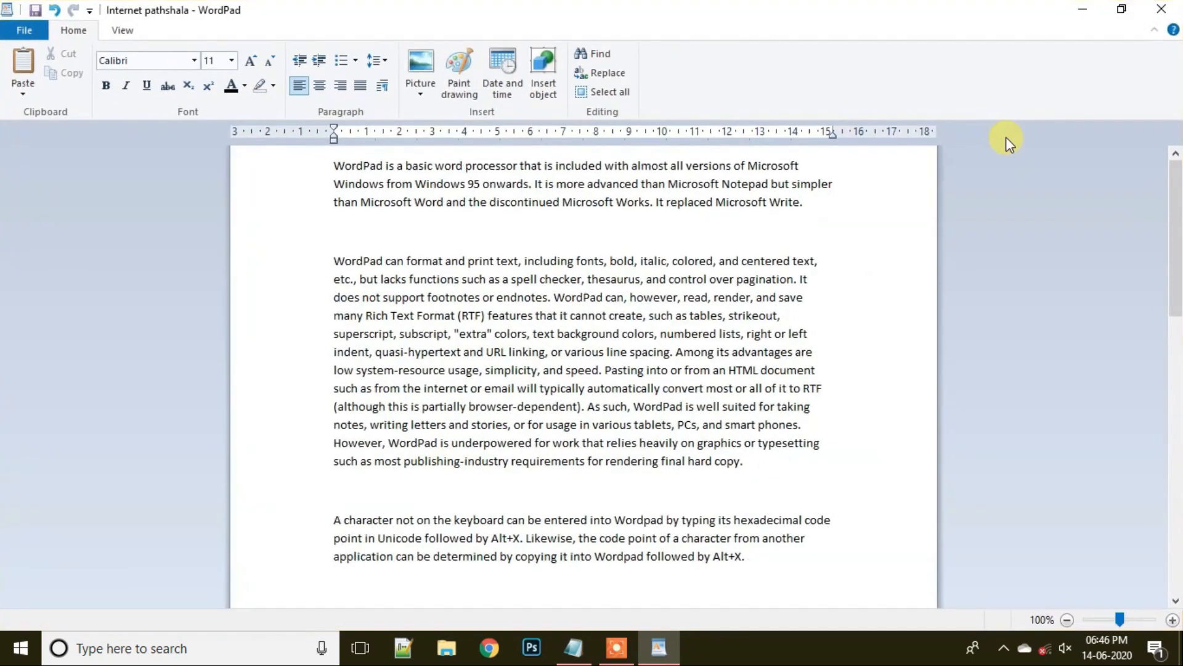
- Examine the window control commands and the file commands with the recent documents list, choosing none of them
click(7, 9)
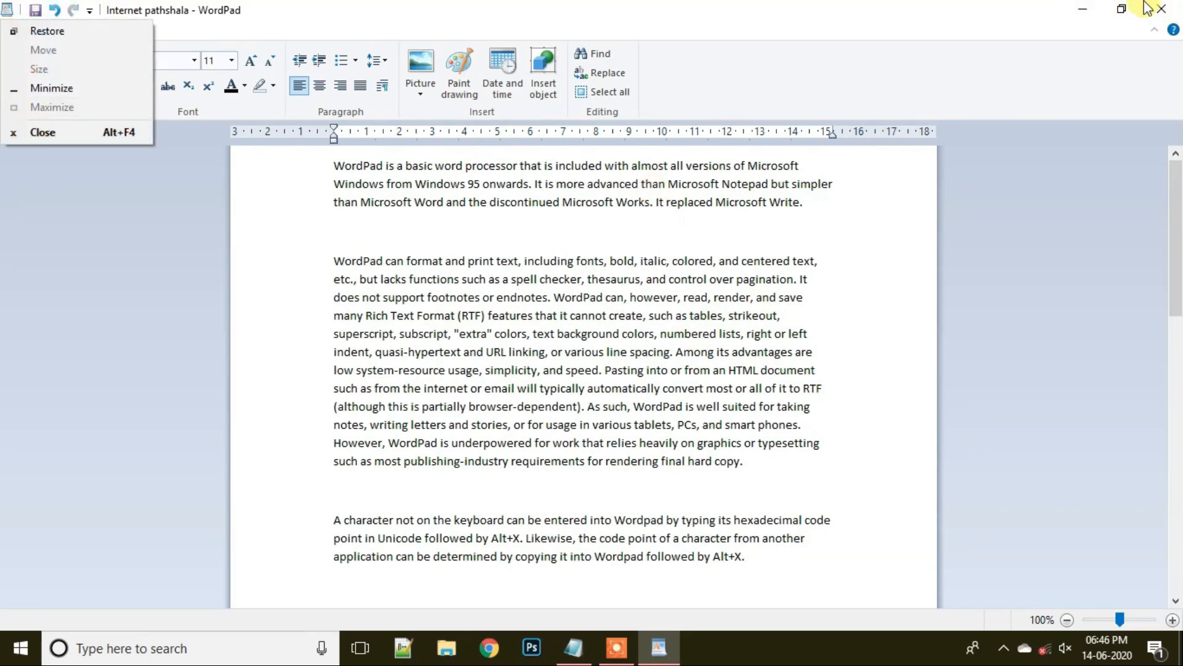
click(1115, 223)
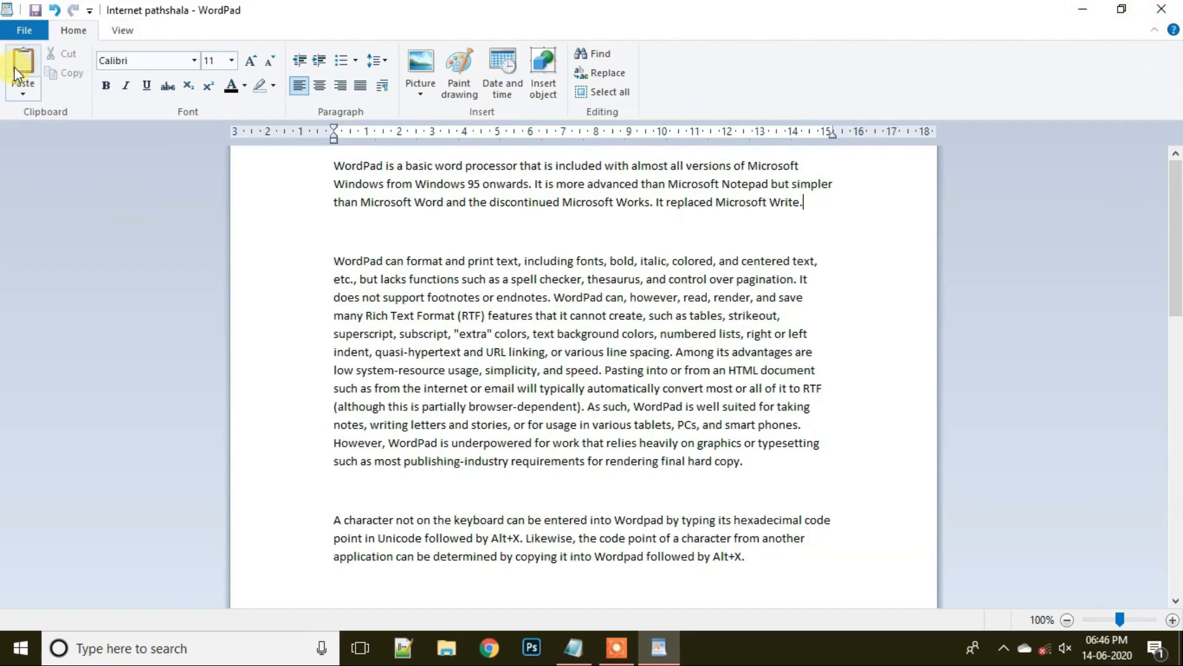
click(24, 29)
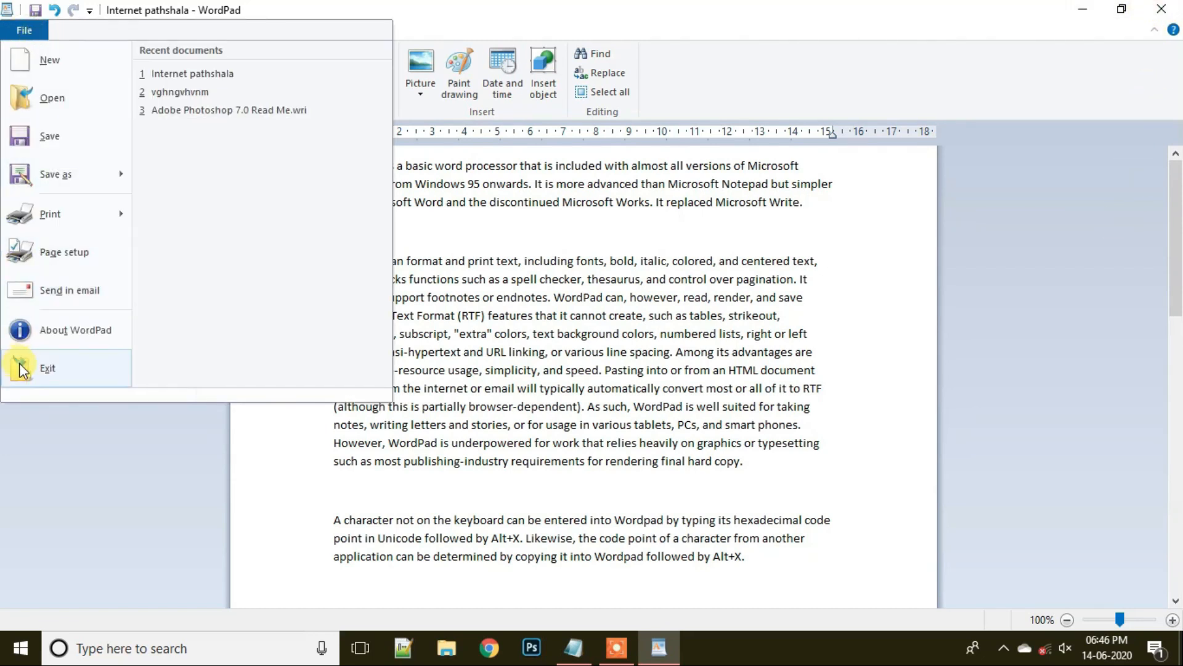
click(72, 466)
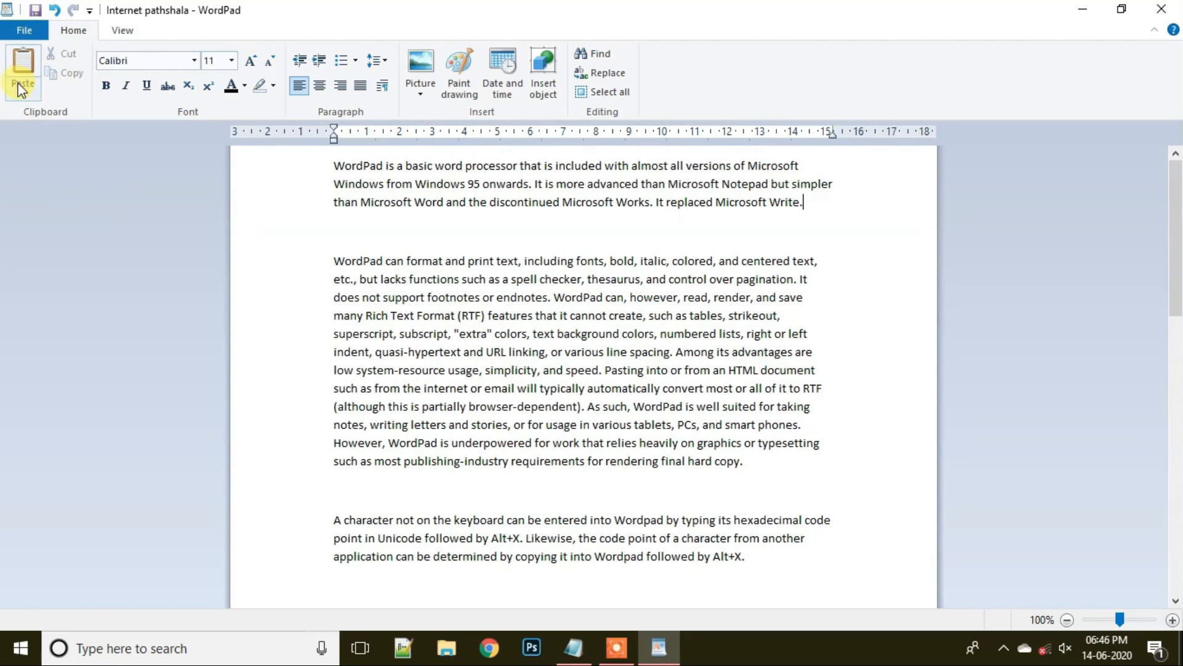
- Display the access keys for the main command groups and for the file commands, leaving them unused
key(alt)
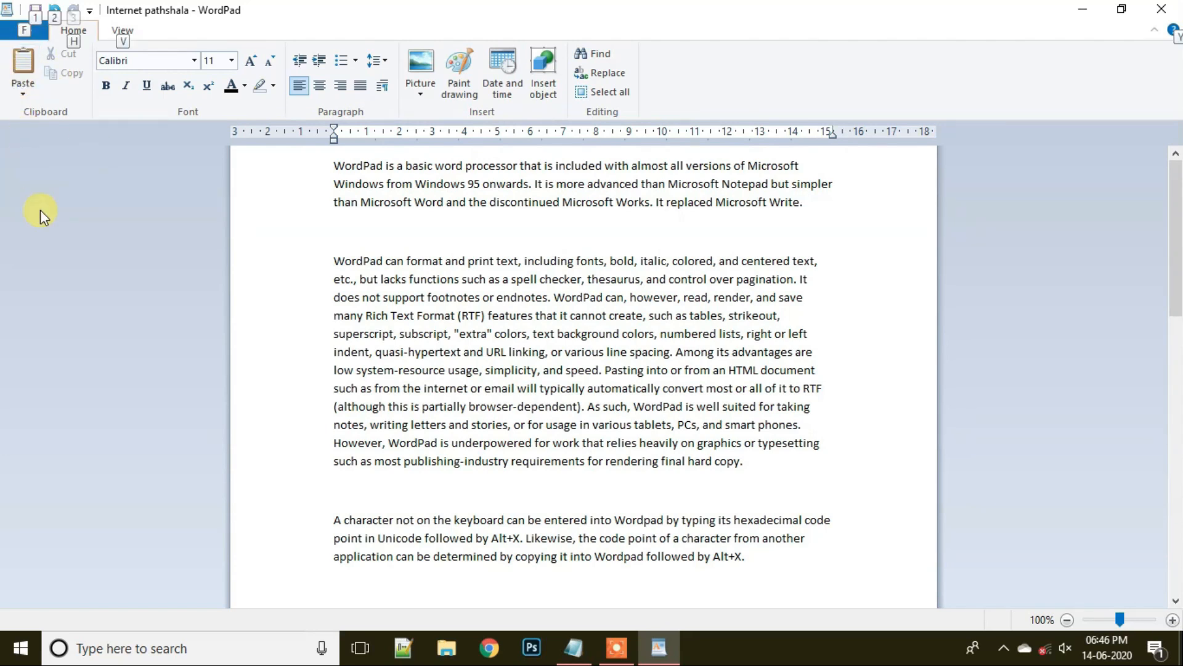
key(alt)
key(shift+Down)
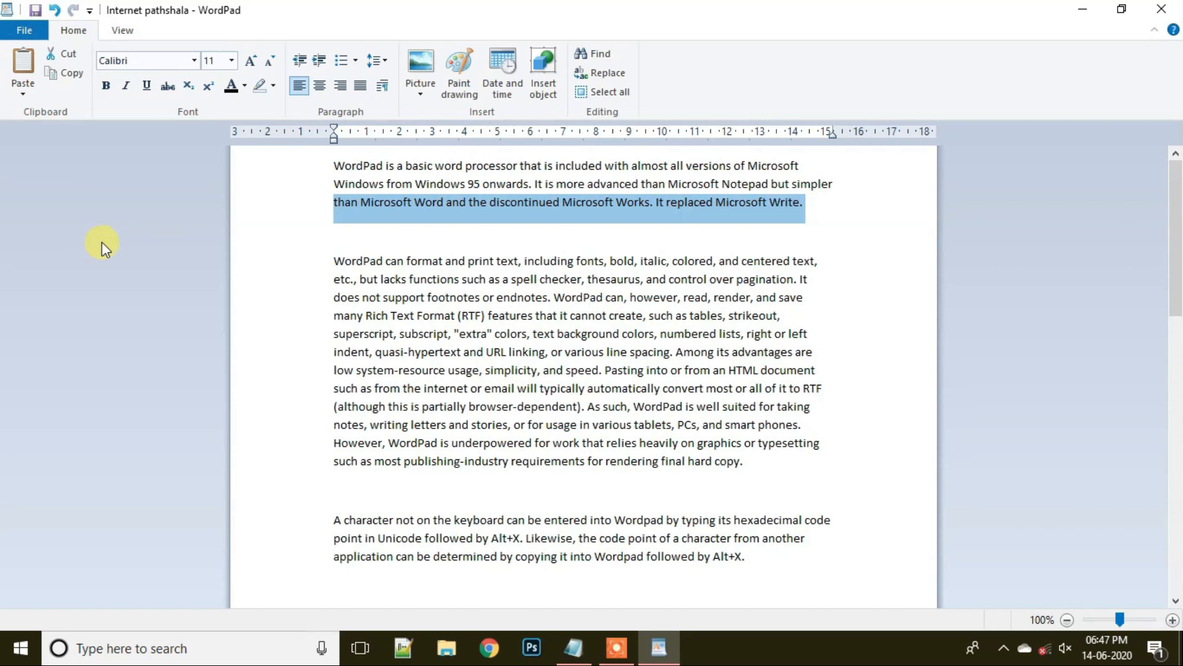
key(alt)
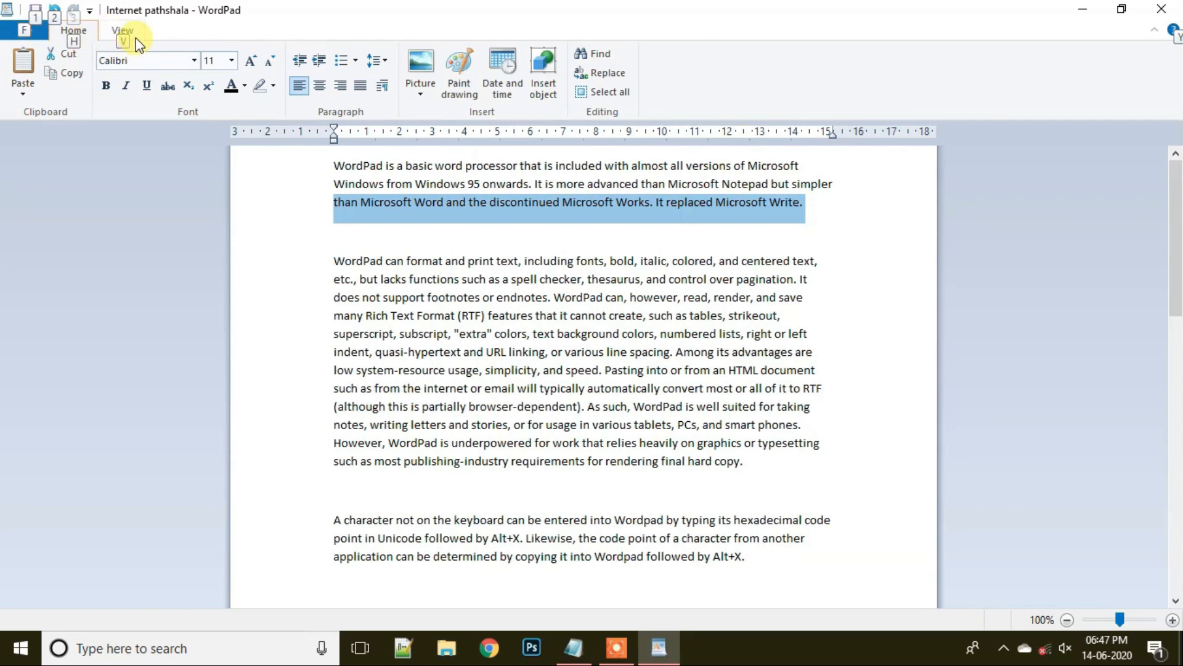
click(69, 296)
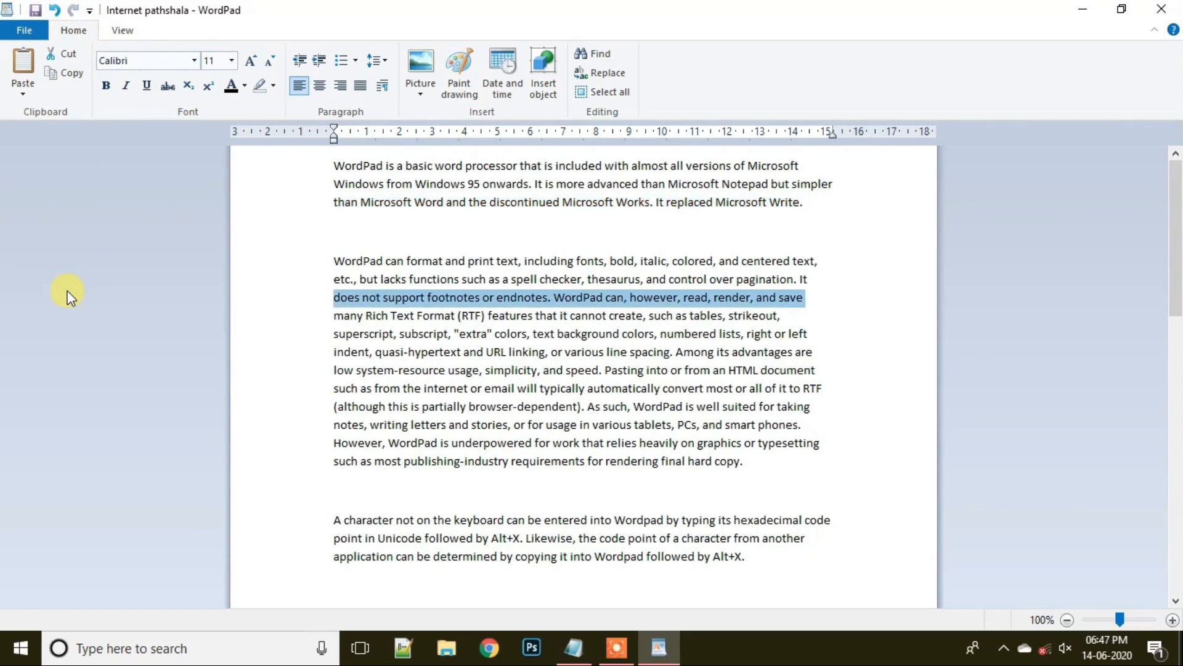
key(alt+f)
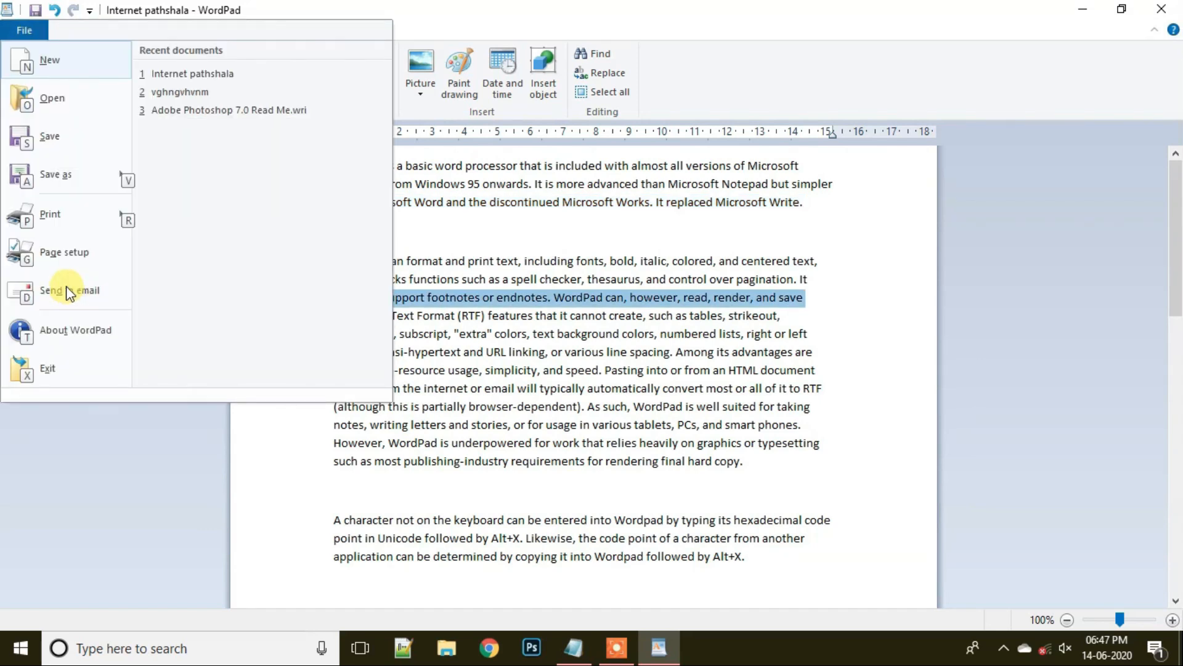
click(35, 595)
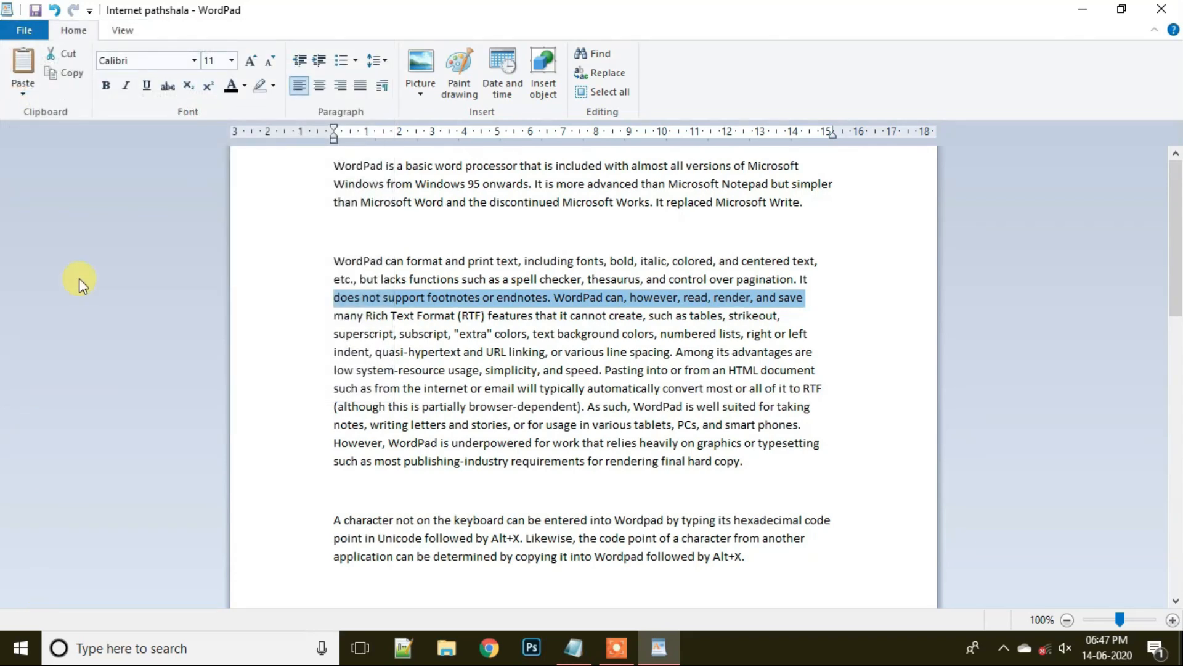
- Display the access keys for the Home commands and for the View commands, running none of them
key(alt)
key(h)
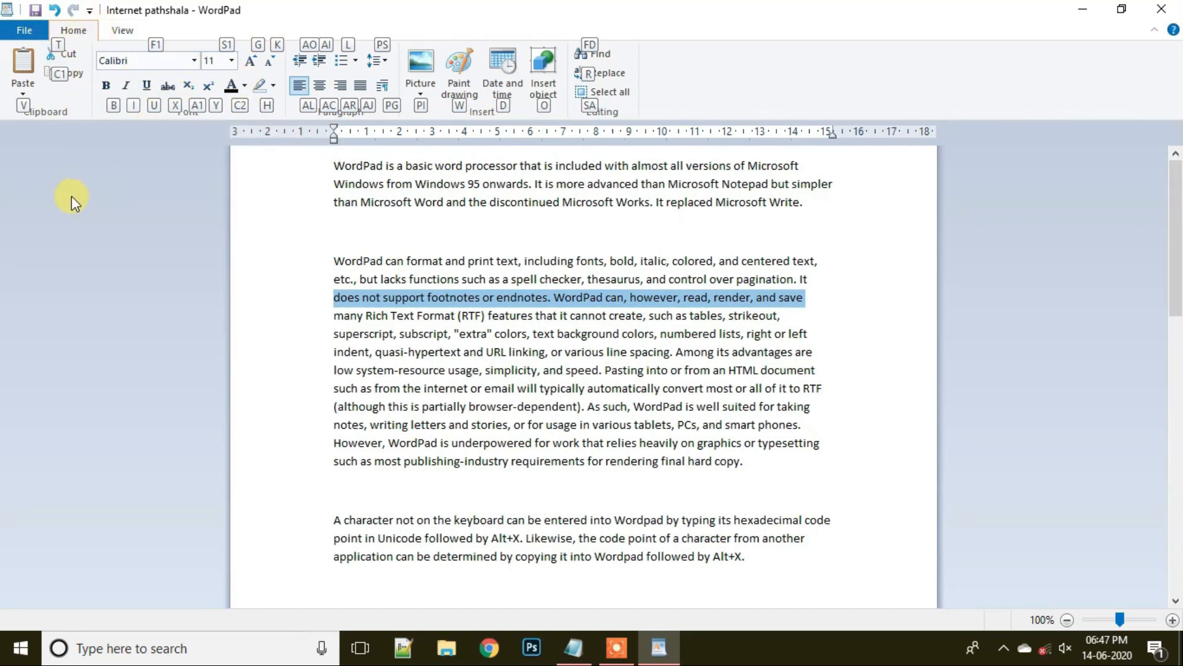
key(alt)
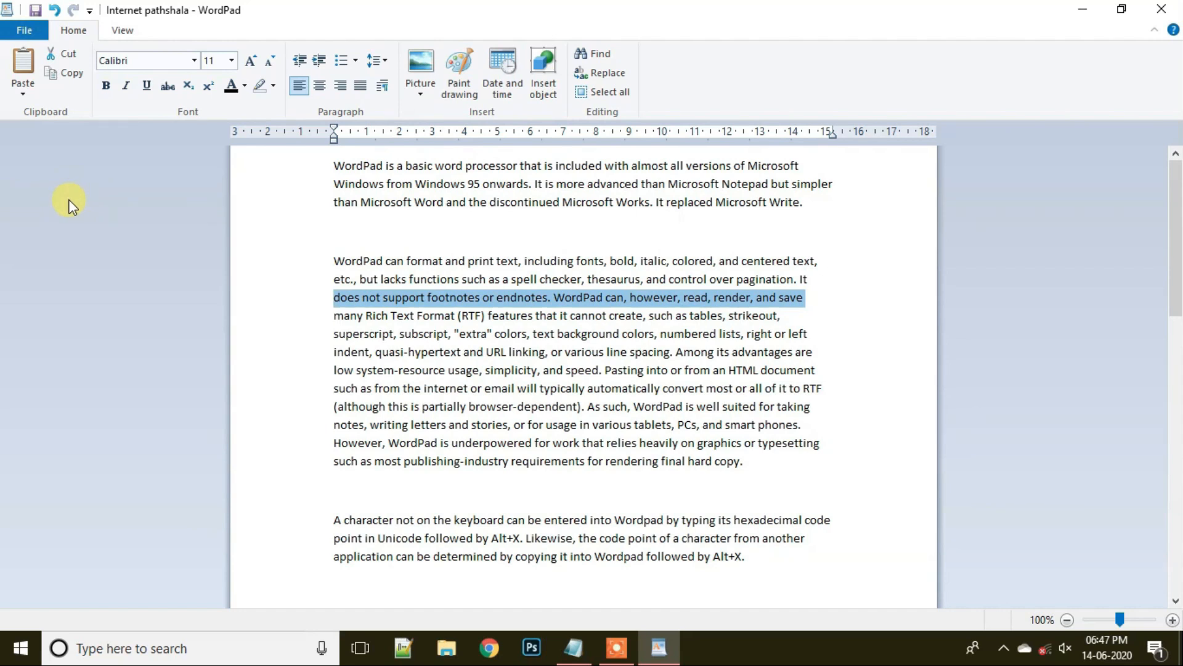
key(alt+v)
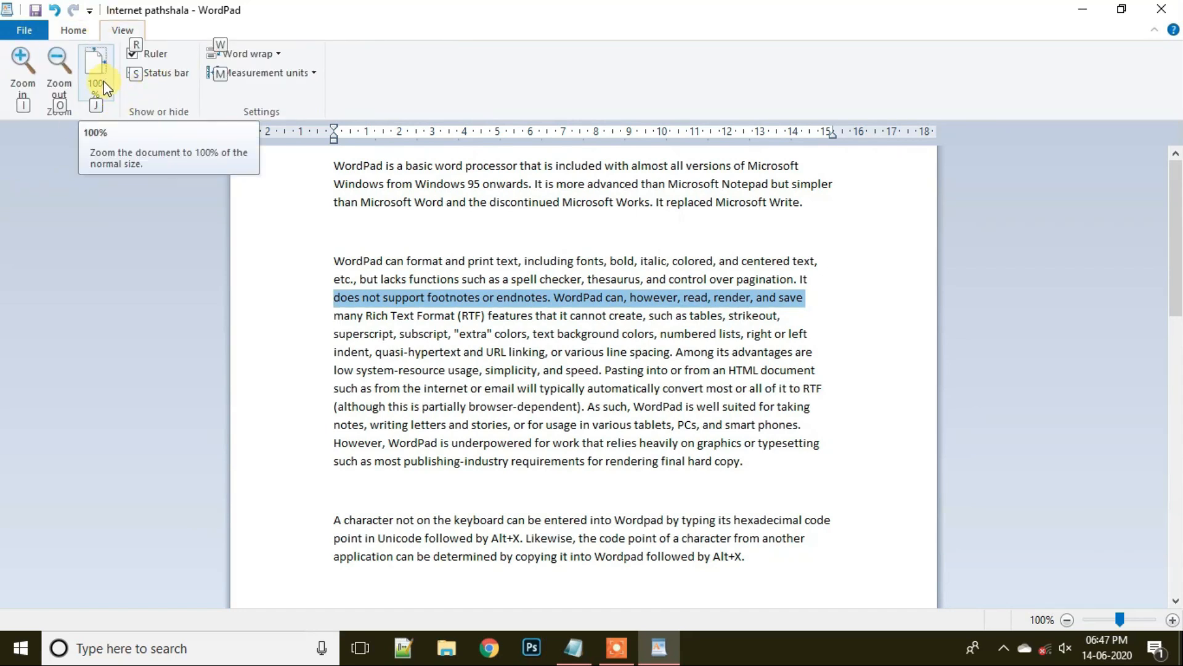
click(77, 211)
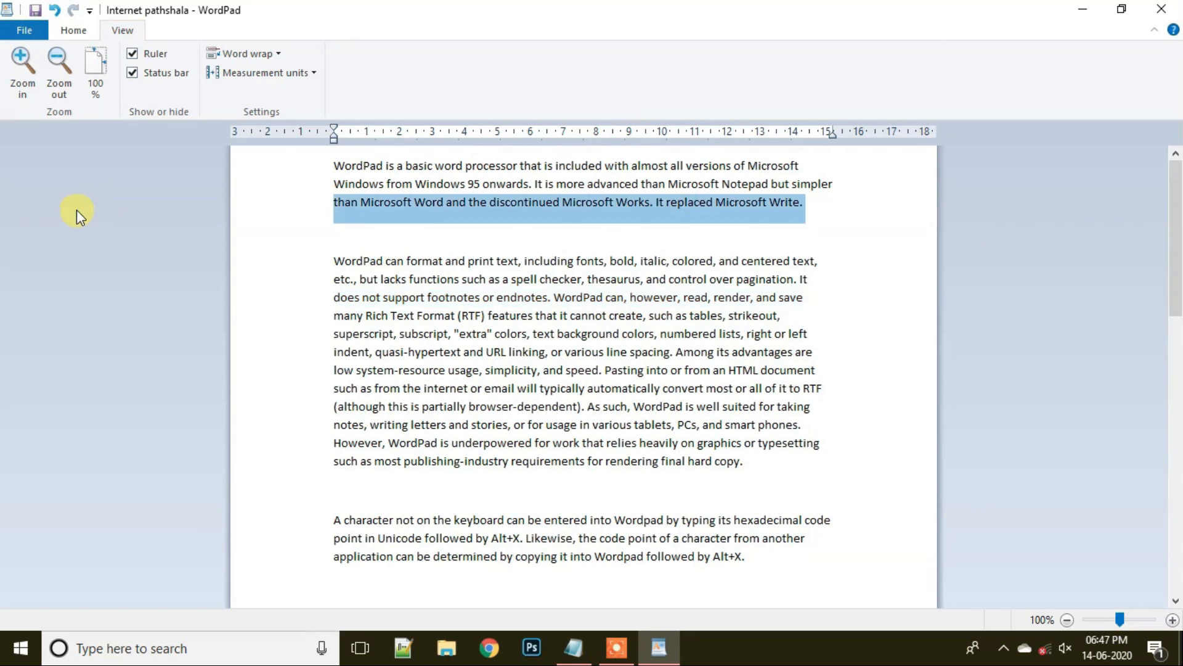
click(319, 276)
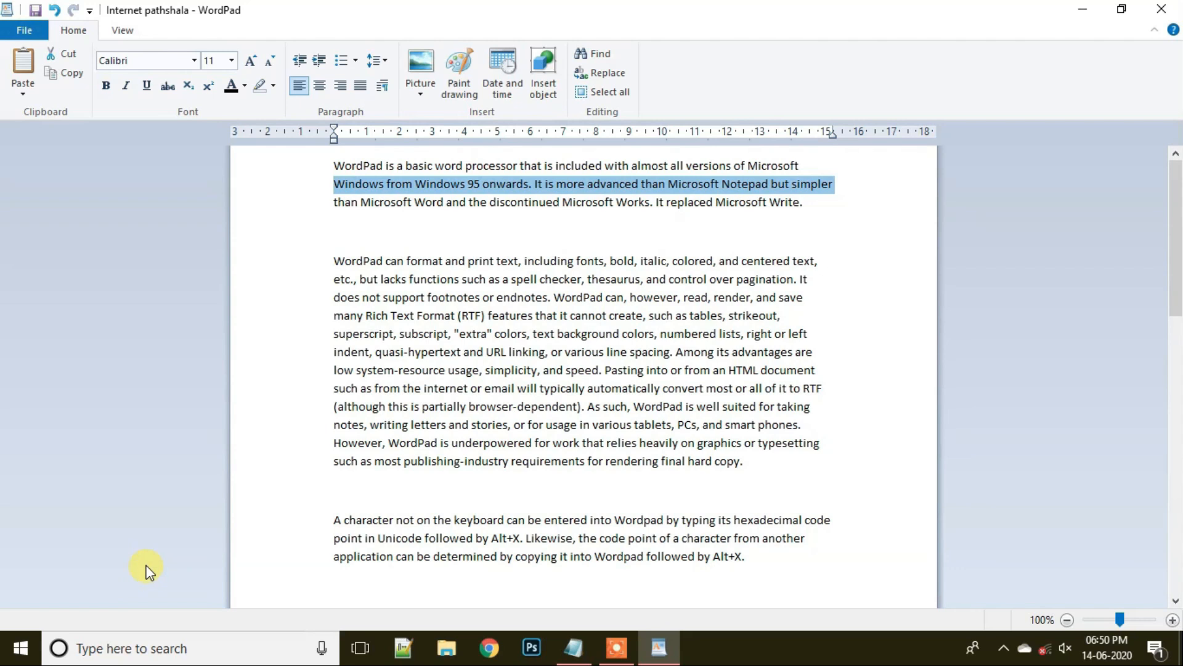
- Start a new blank document without saving the changes to "Internet pathshala"
click(27, 32)
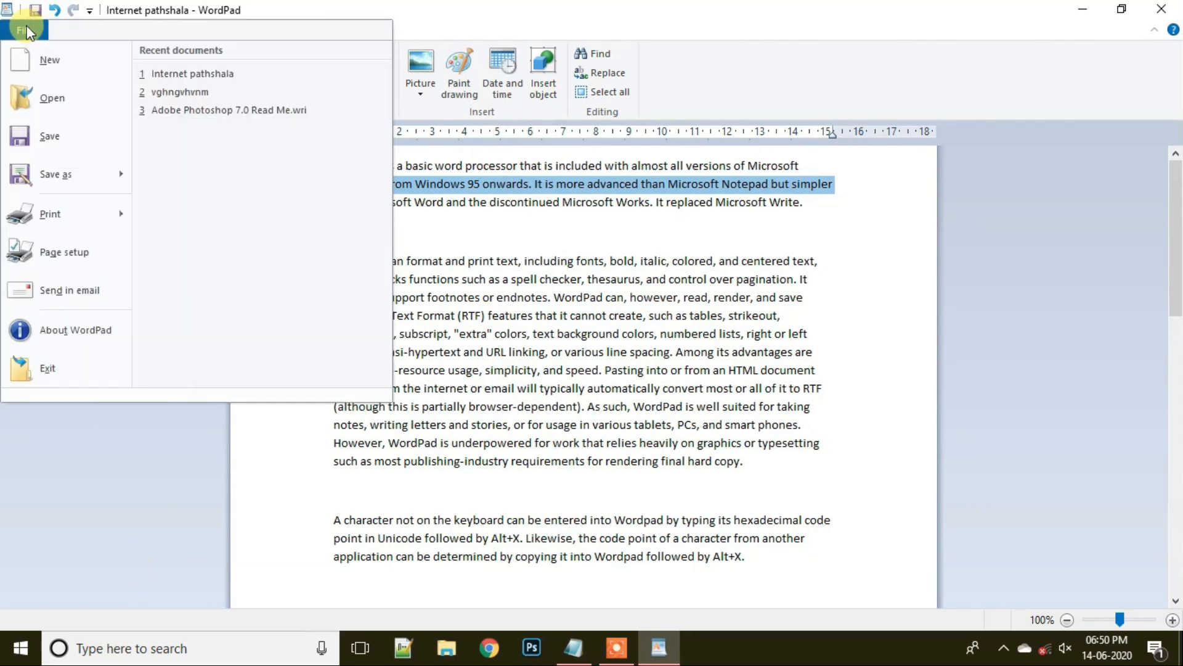
click(57, 58)
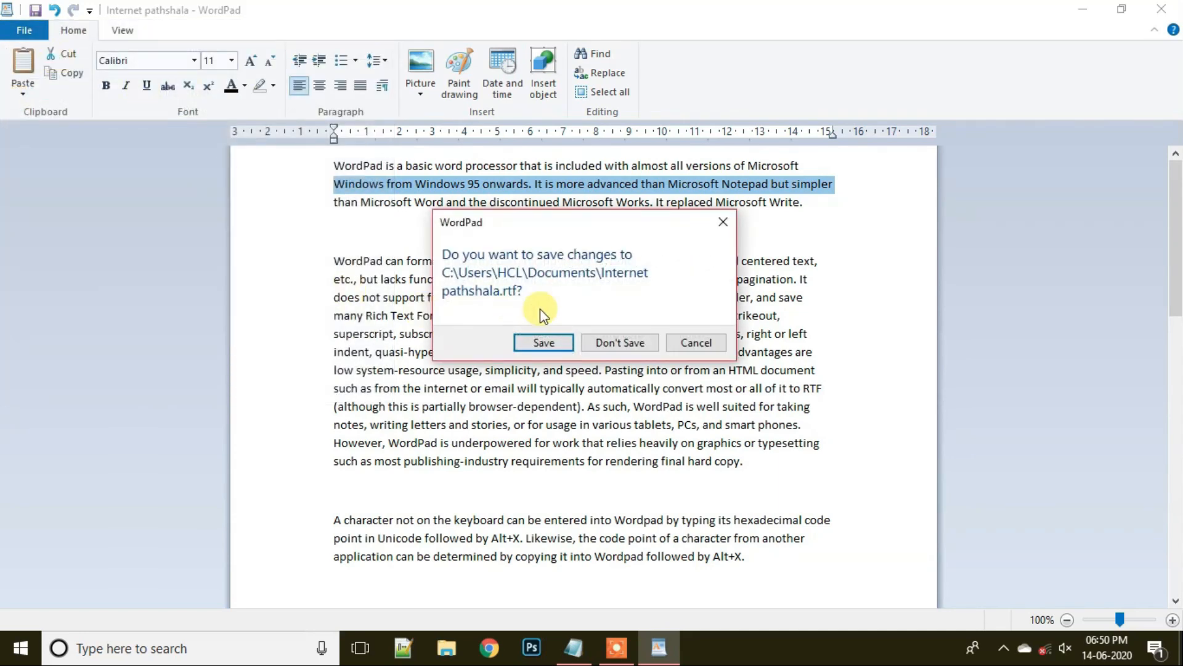
click(616, 343)
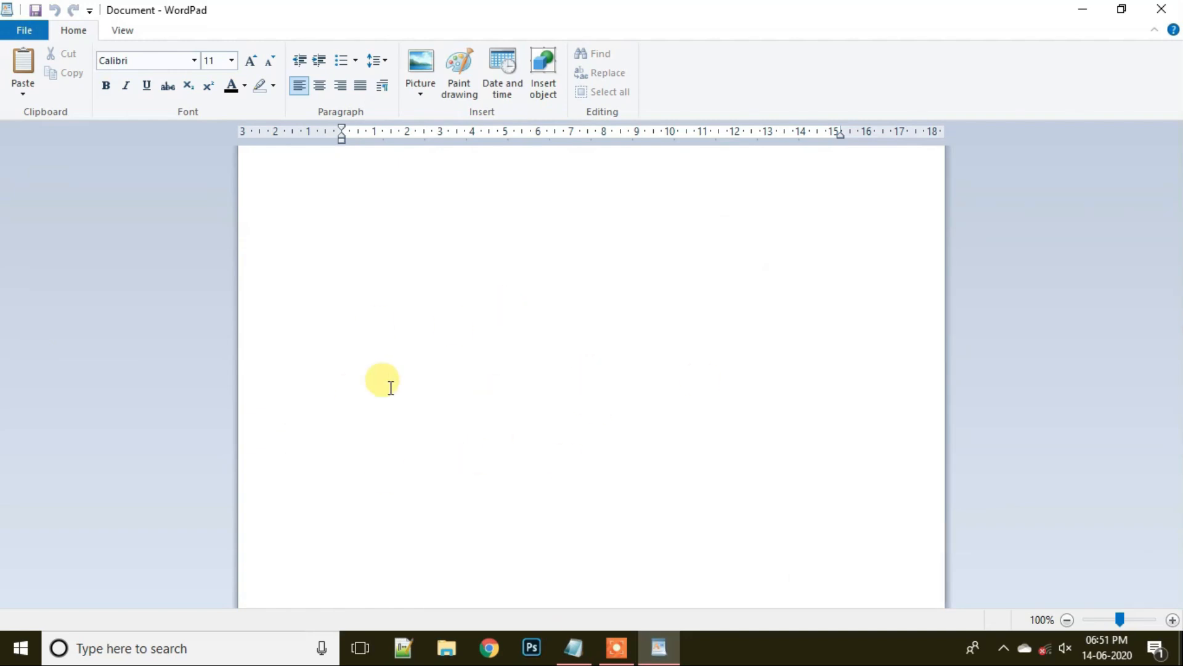
- Open the "Internet pathshala" document from the Documents folder
click(24, 30)
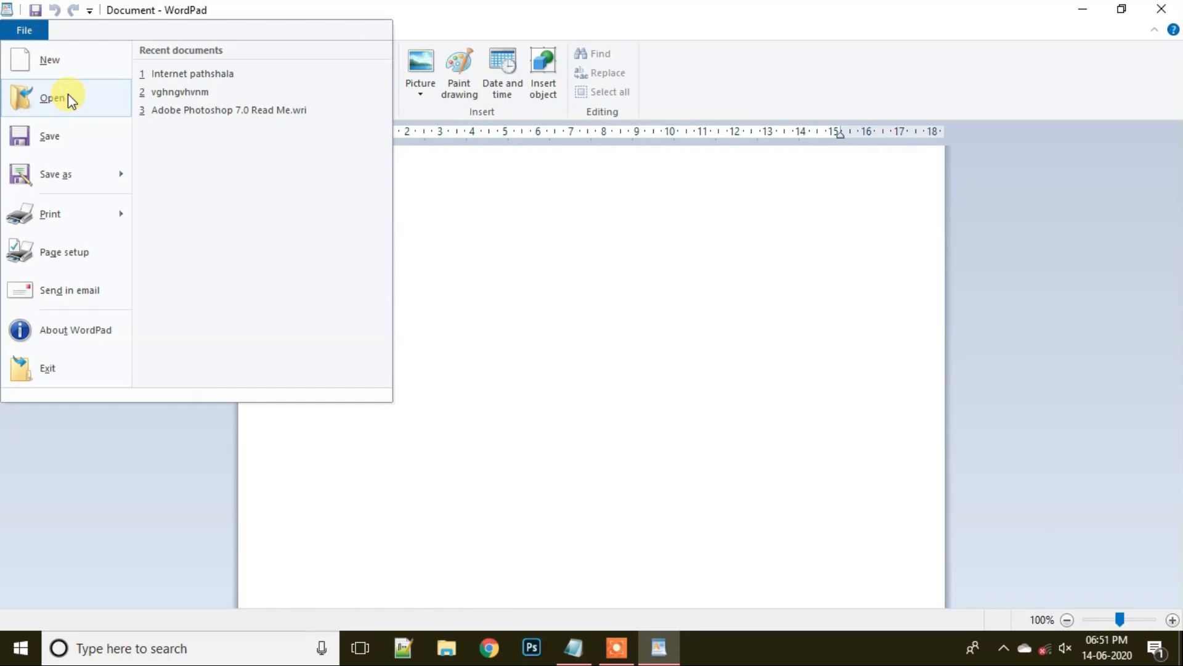
click(67, 94)
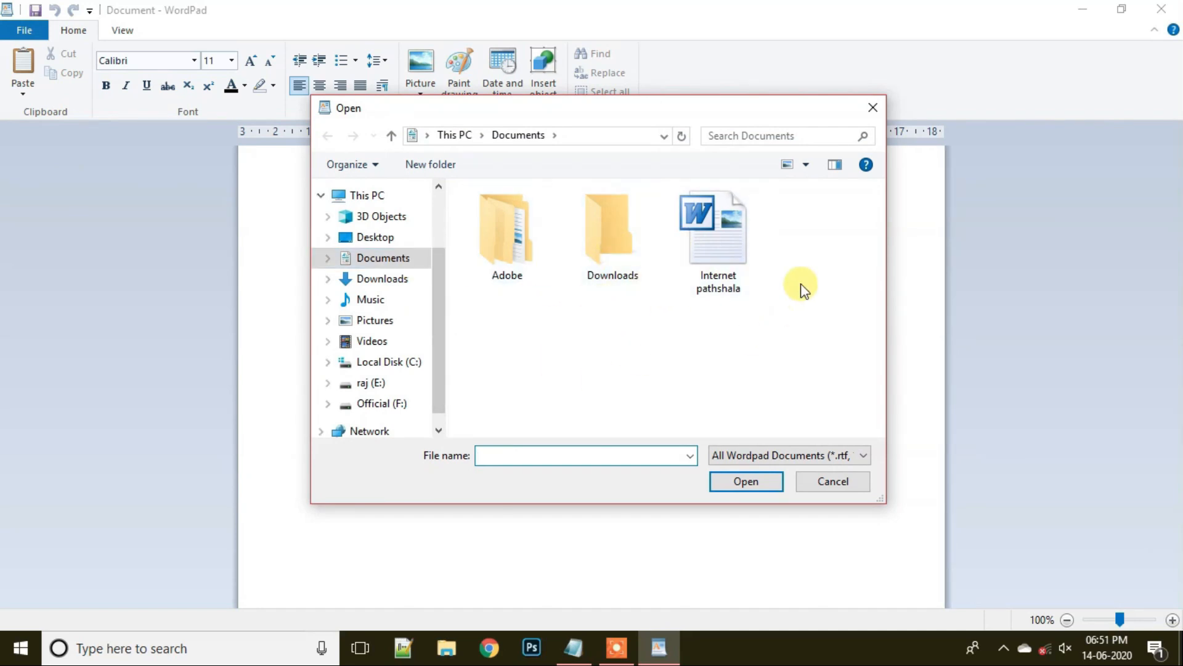
click(728, 273)
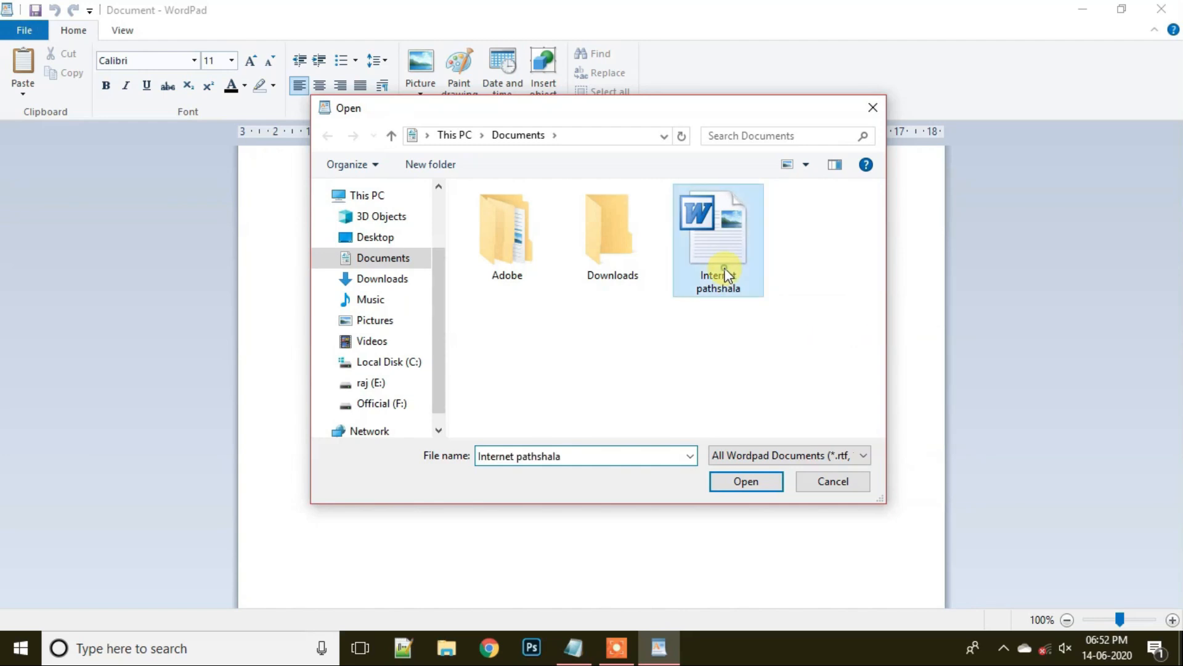
click(745, 481)
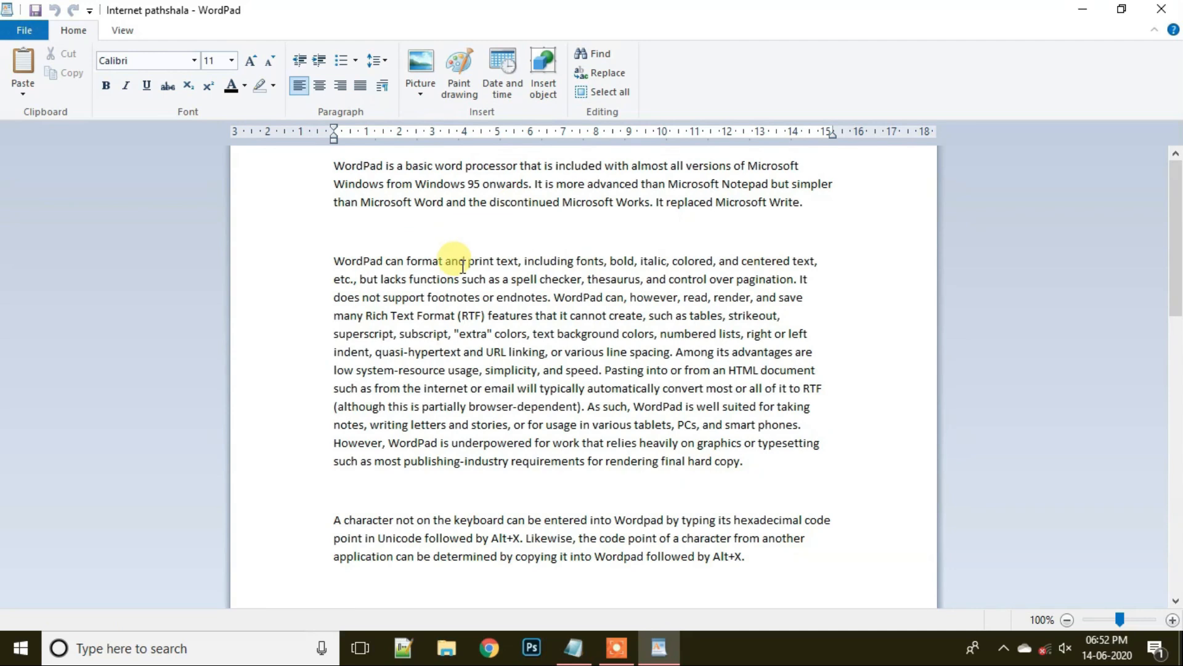
- Examine the file formats offered for saving a copy and the available print options
click(24, 31)
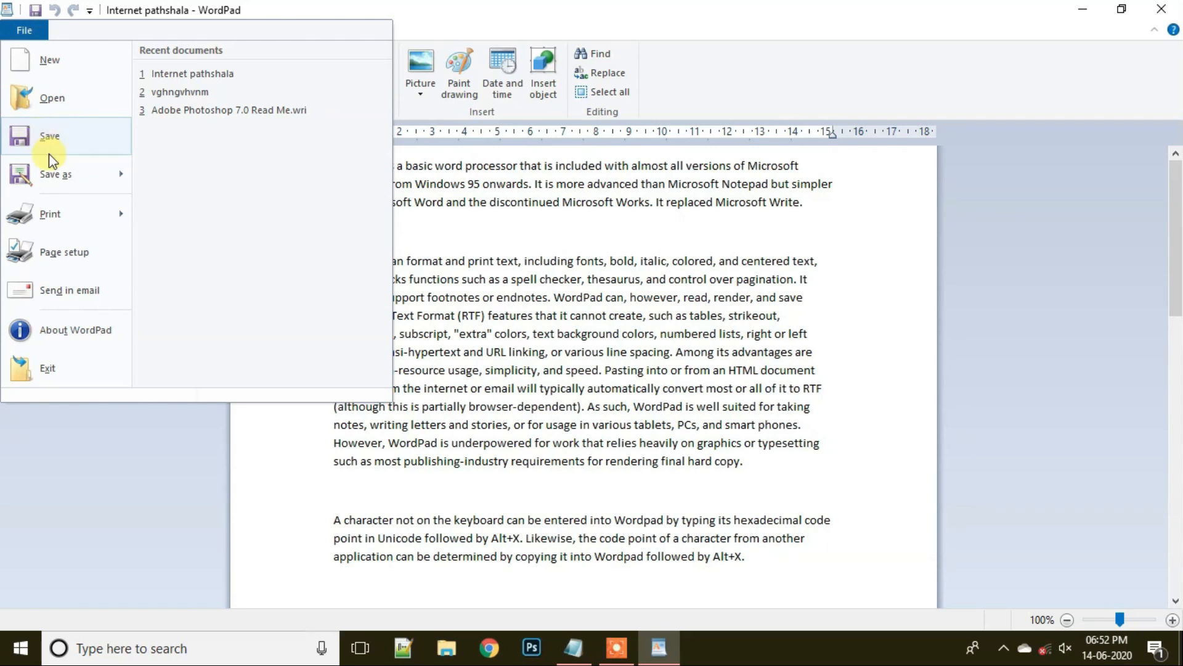
mouse_move(44, 177)
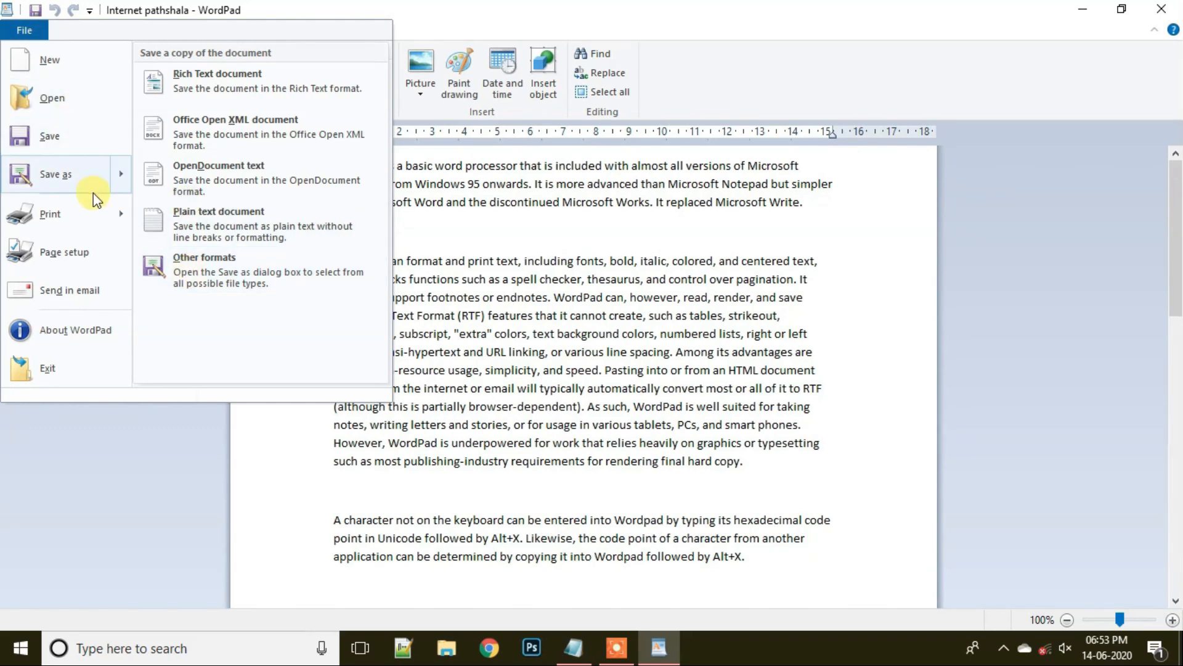
mouse_move(96, 230)
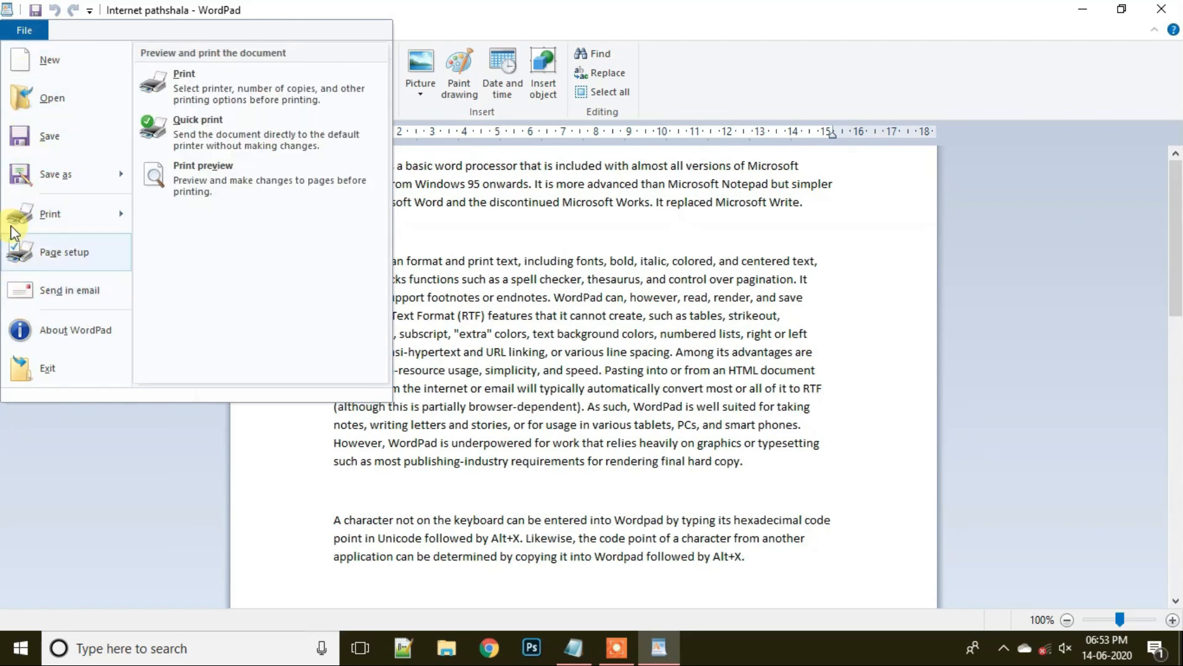
click(85, 445)
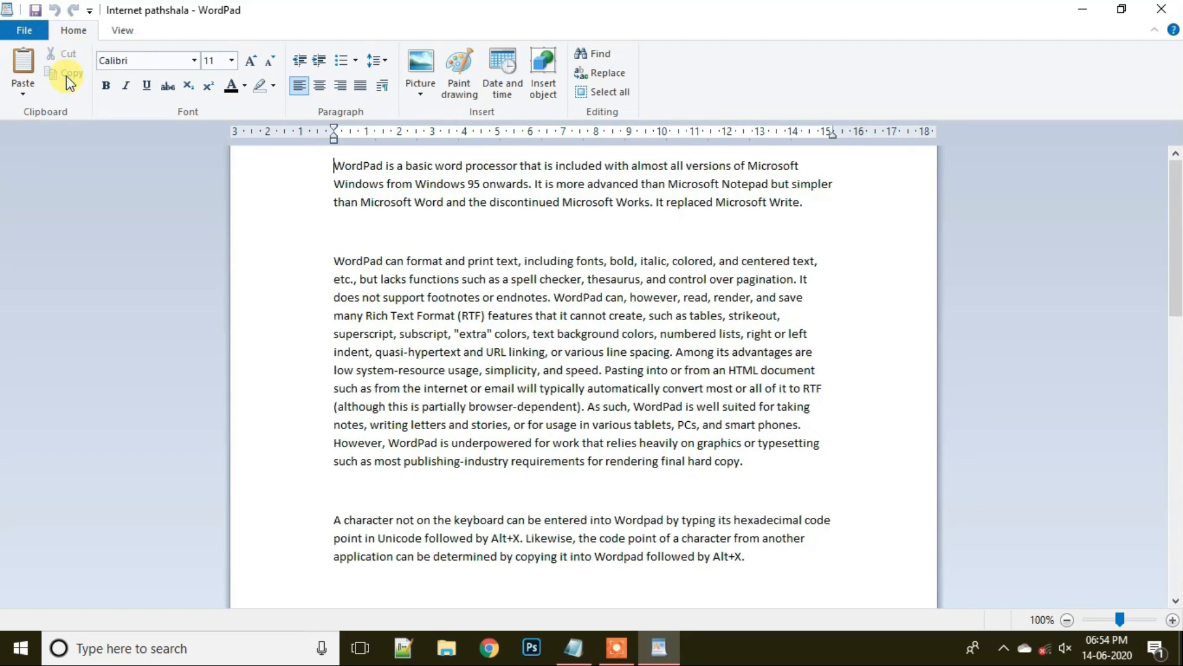
- Cut the document's first line, "WordPad is a basic word processor that is included with almost all versions of Microsoft"
double_click(373, 165)
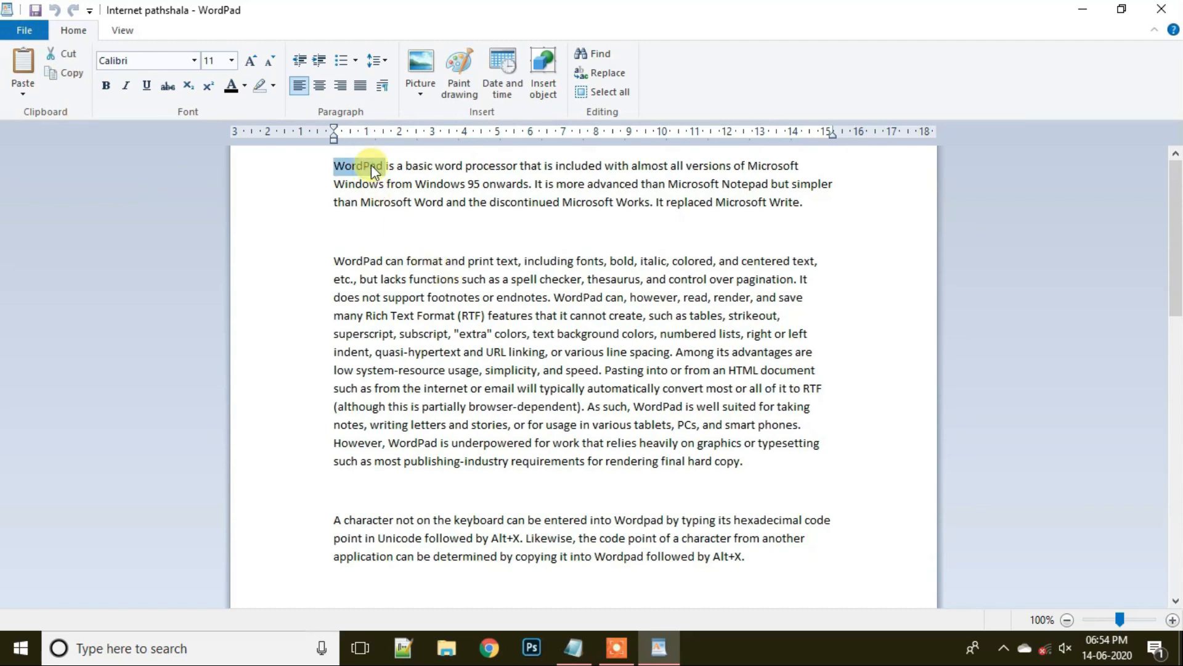
click(325, 165)
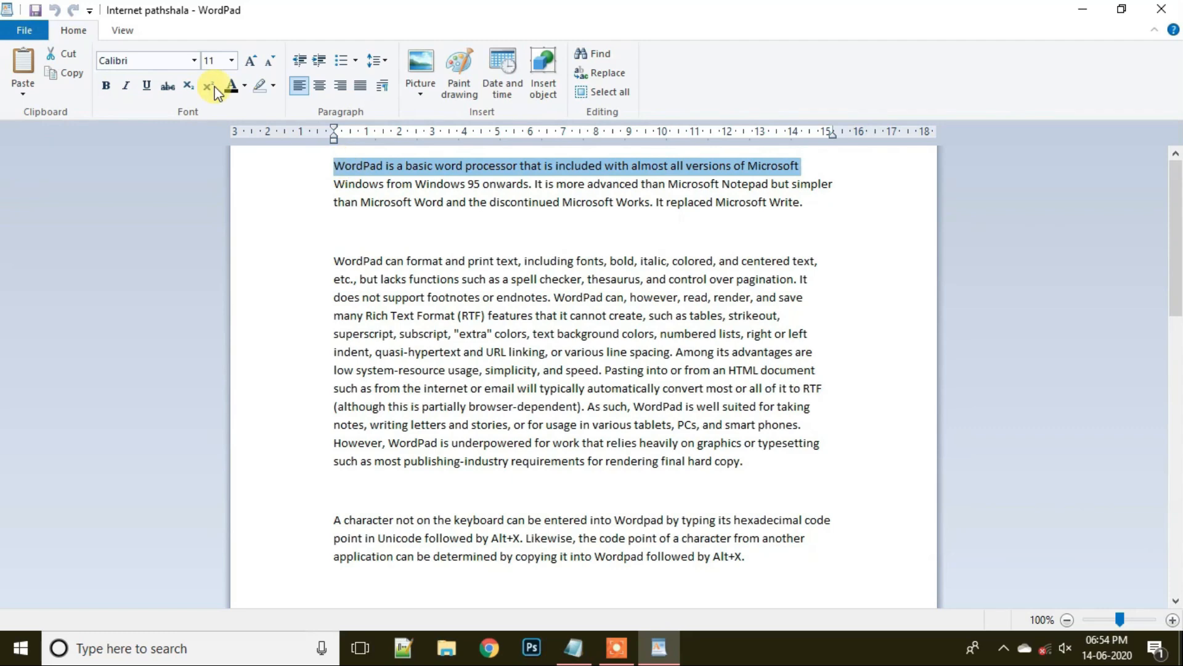
click(69, 53)
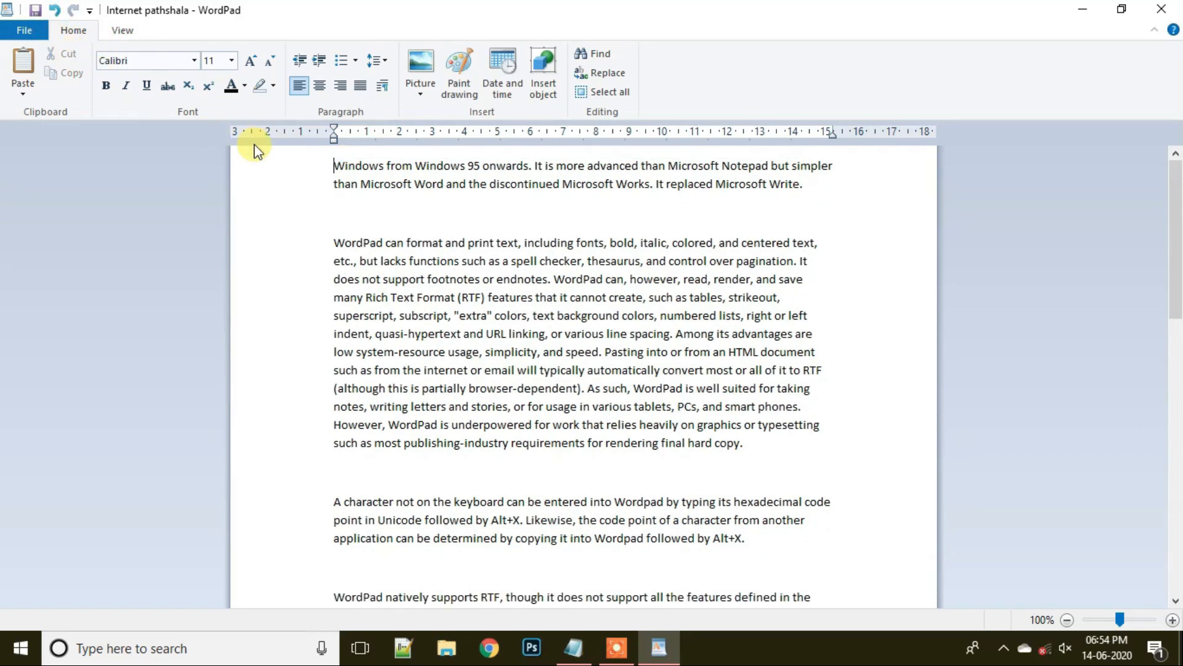
- Add blank space after the document's last paragraph and paste the cut line there
scroll(419, 265, down, 10)
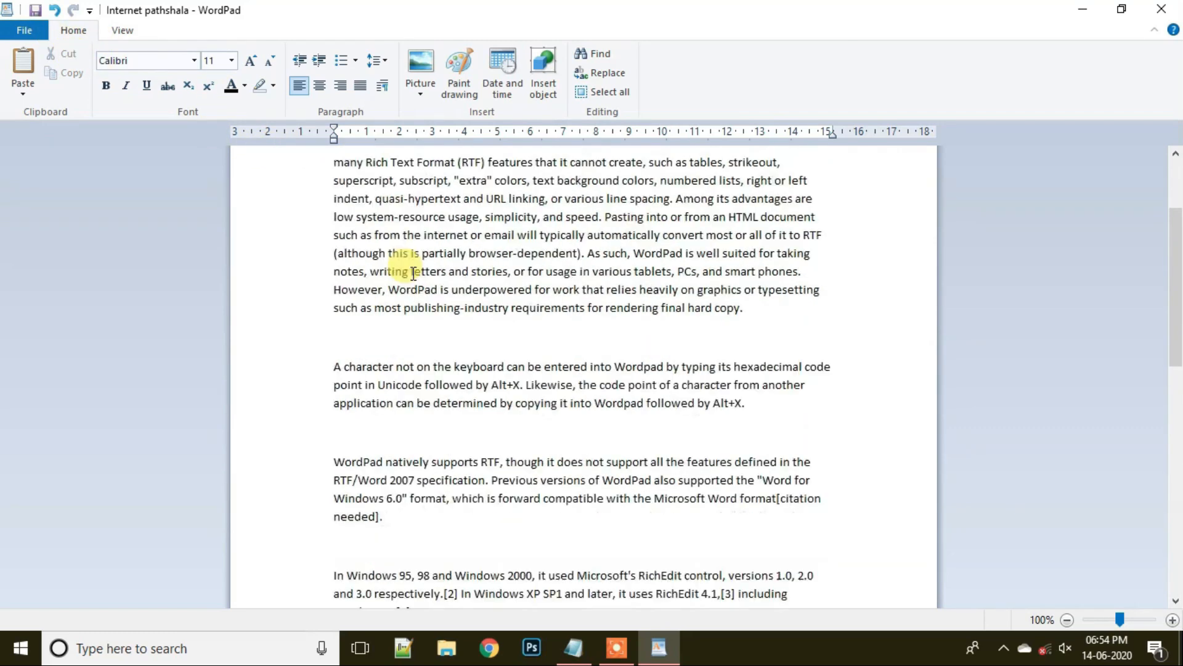
click(385, 525)
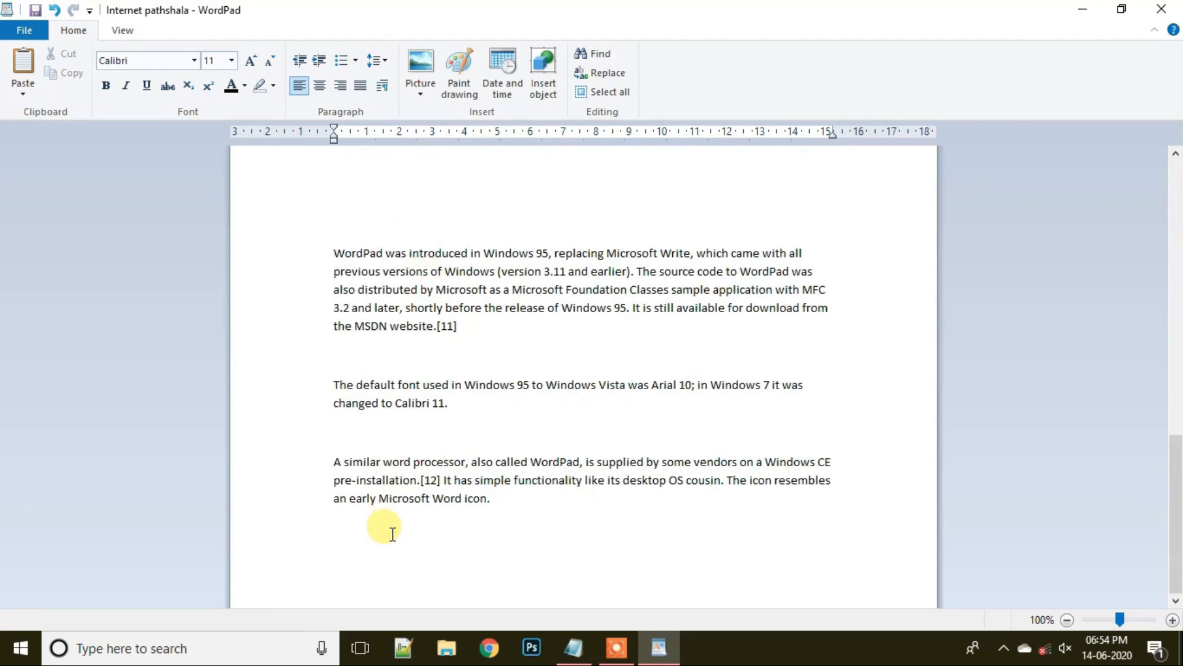
key(Return)
scroll(390, 531, down, 1)
scroll(391, 531, down, 1)
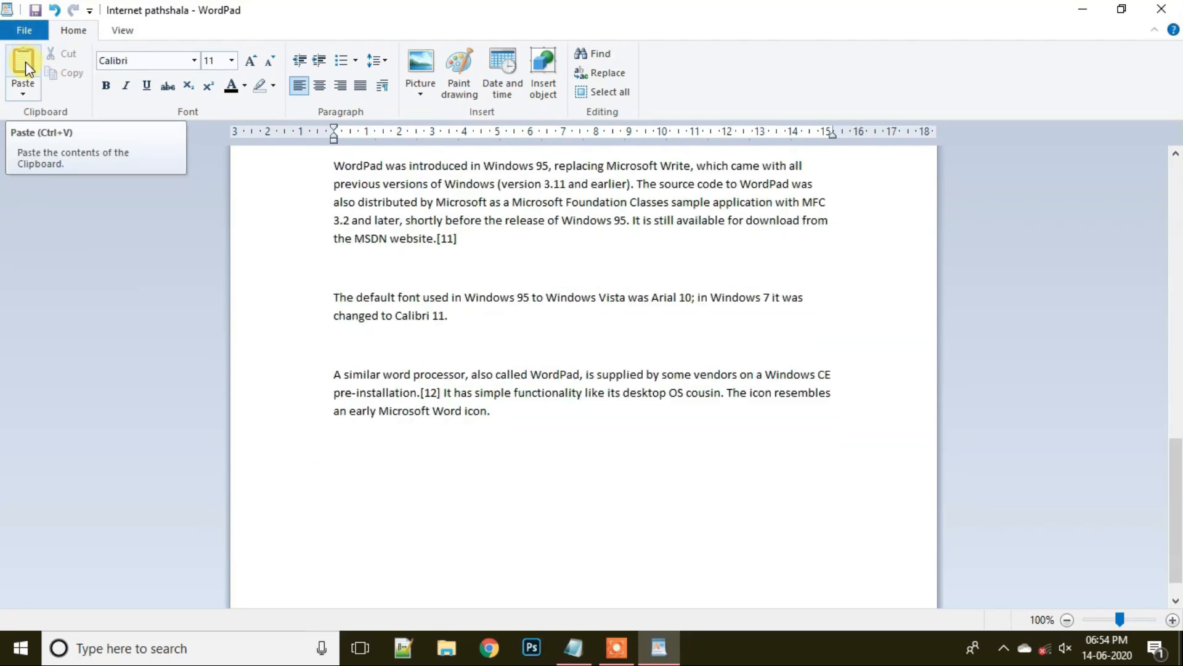
click(25, 91)
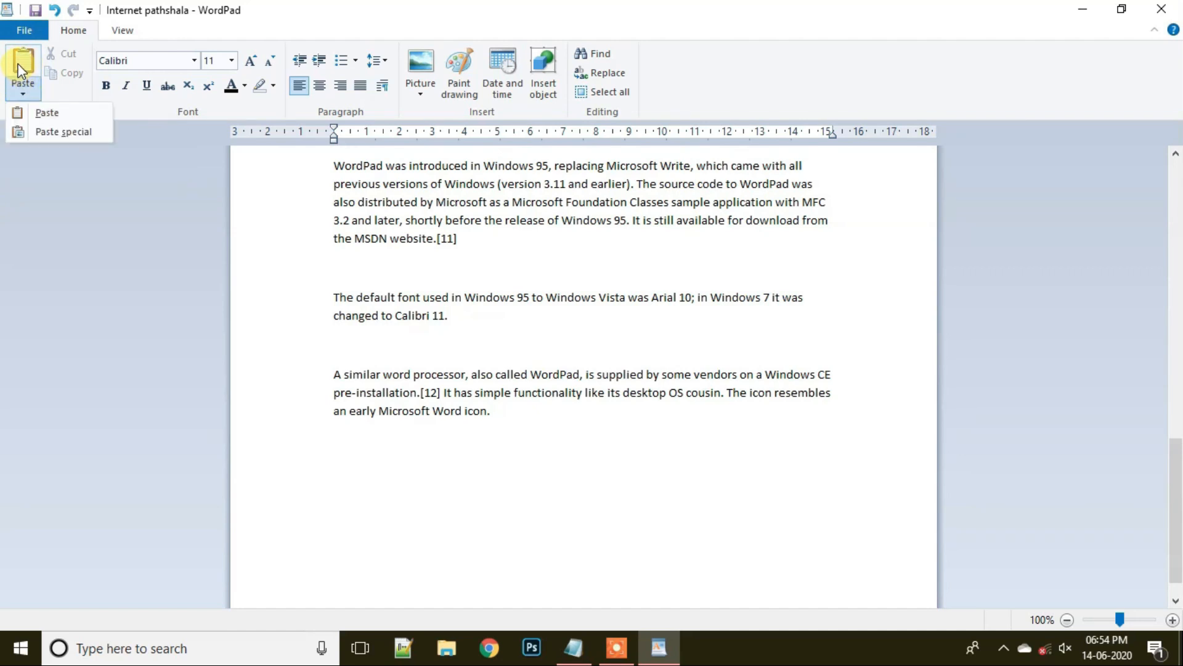
click(18, 61)
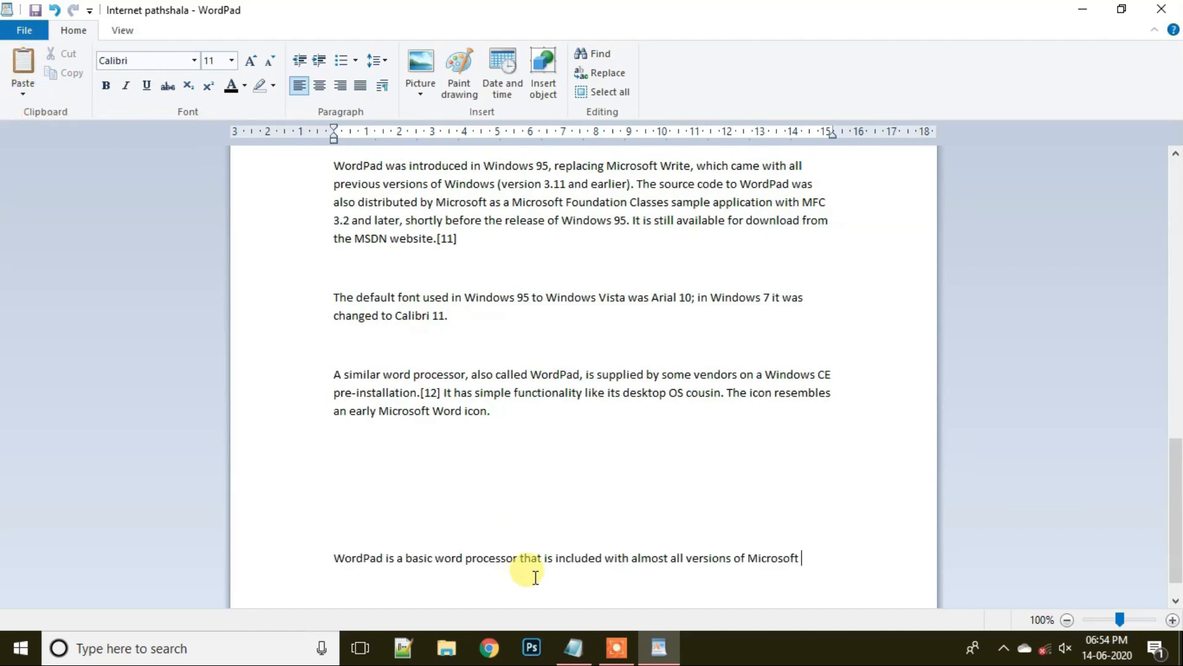
- Examine the Paste Special formats offered for the copied text and close the dialog without pasting
click(25, 89)
click(31, 132)
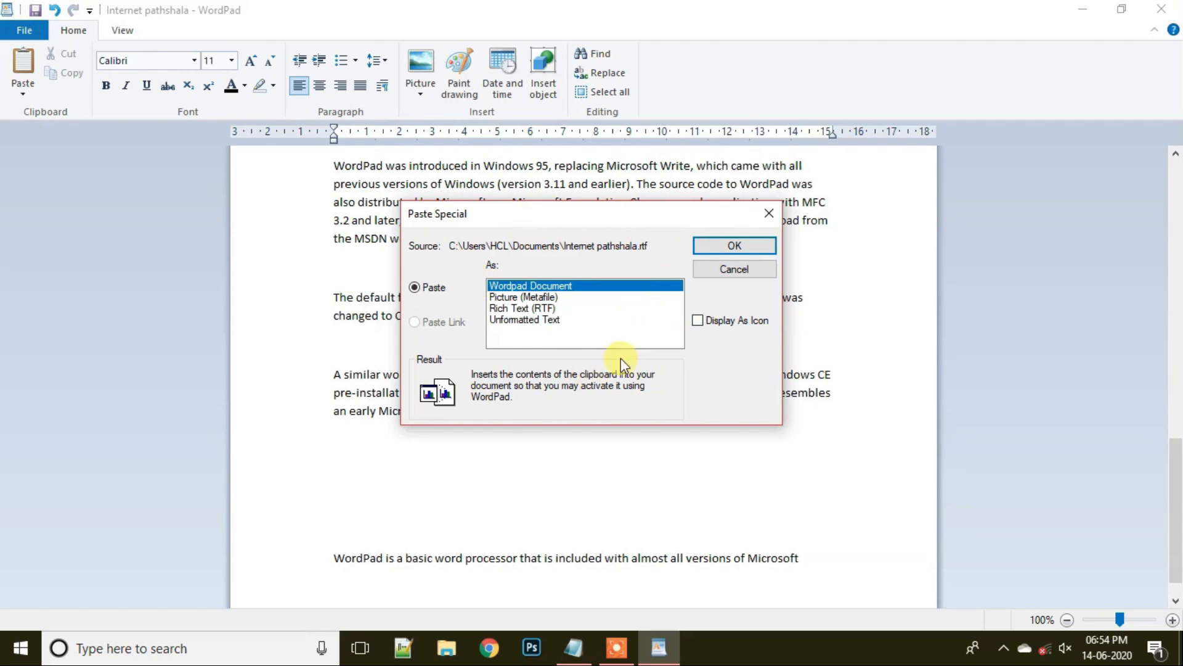
click(769, 215)
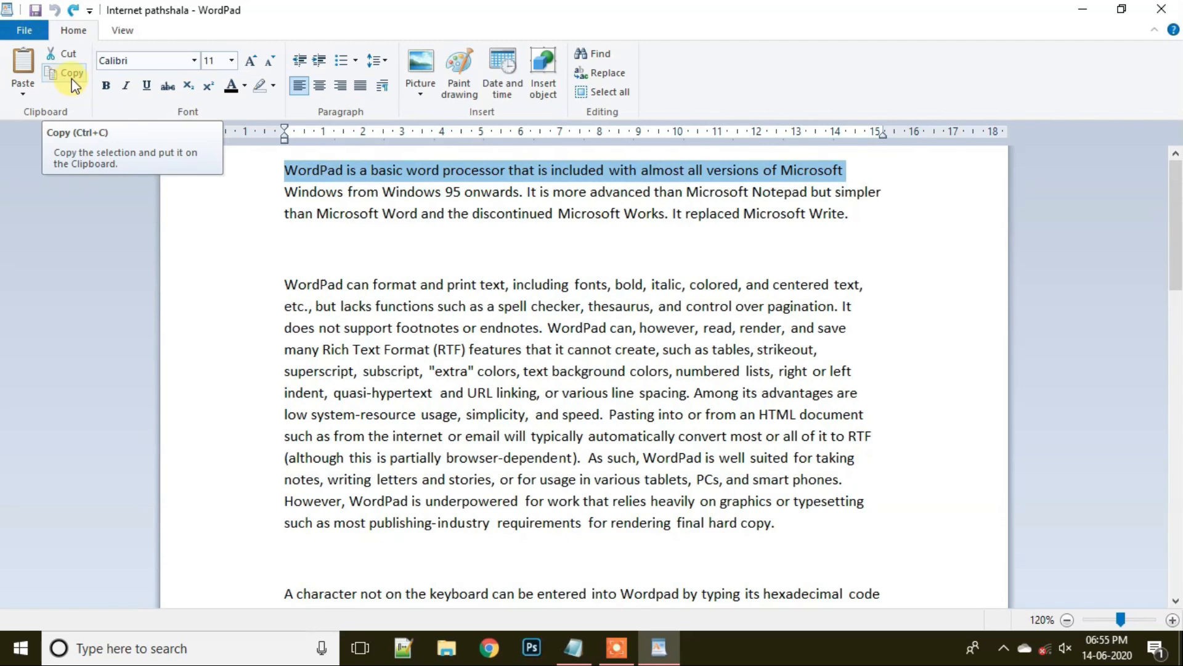
- Copy the document's first line into the blank line below the first paragraph, and undo the paste
click(71, 76)
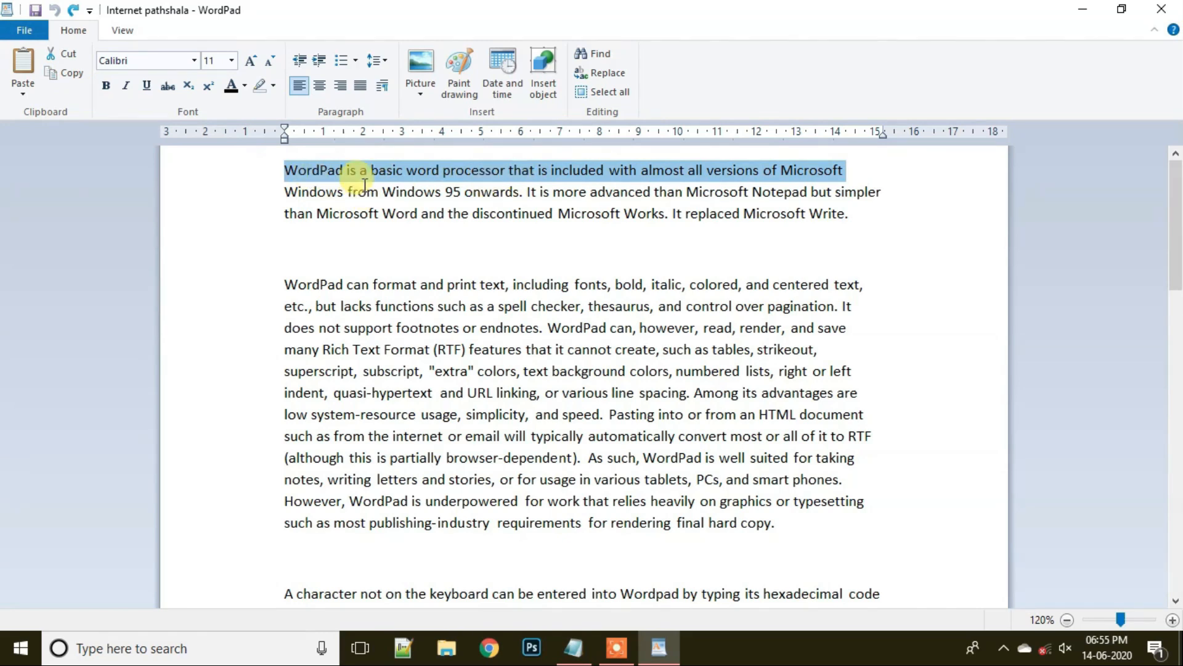
click(297, 252)
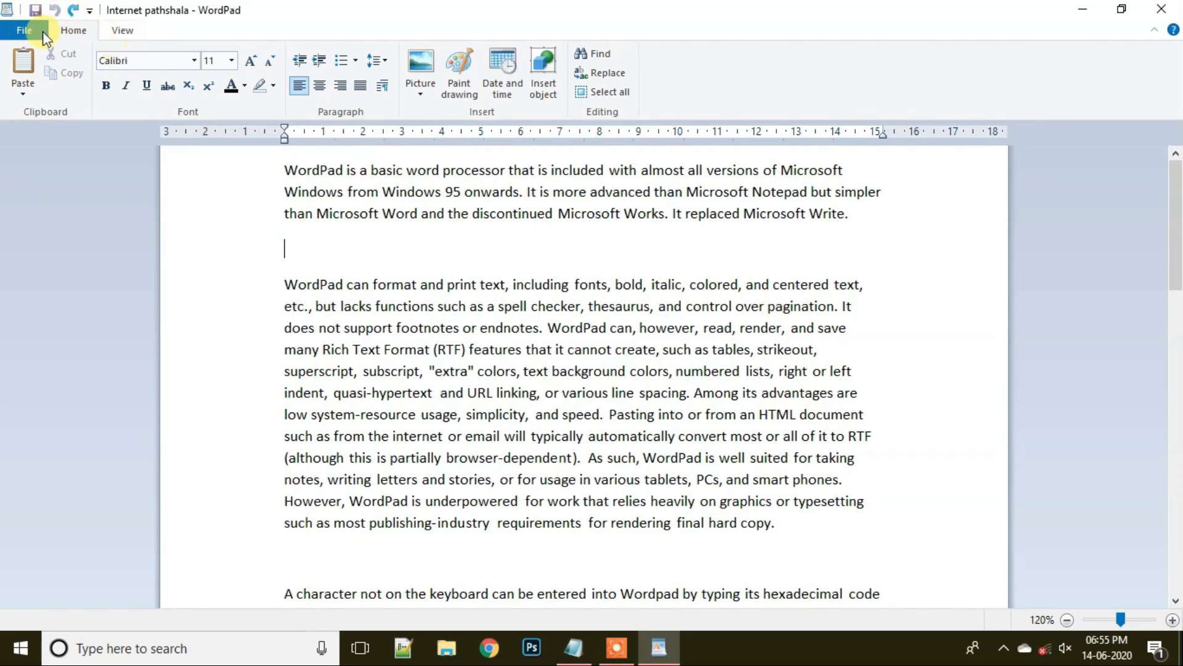
click(27, 62)
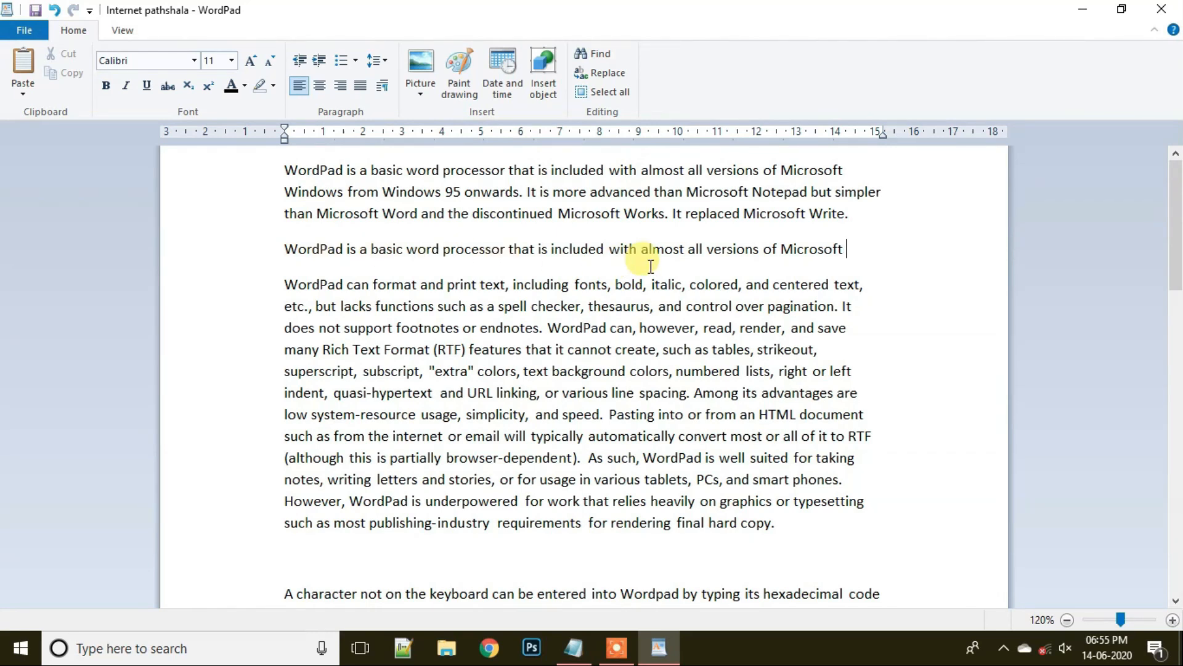
key(ctrl+z)
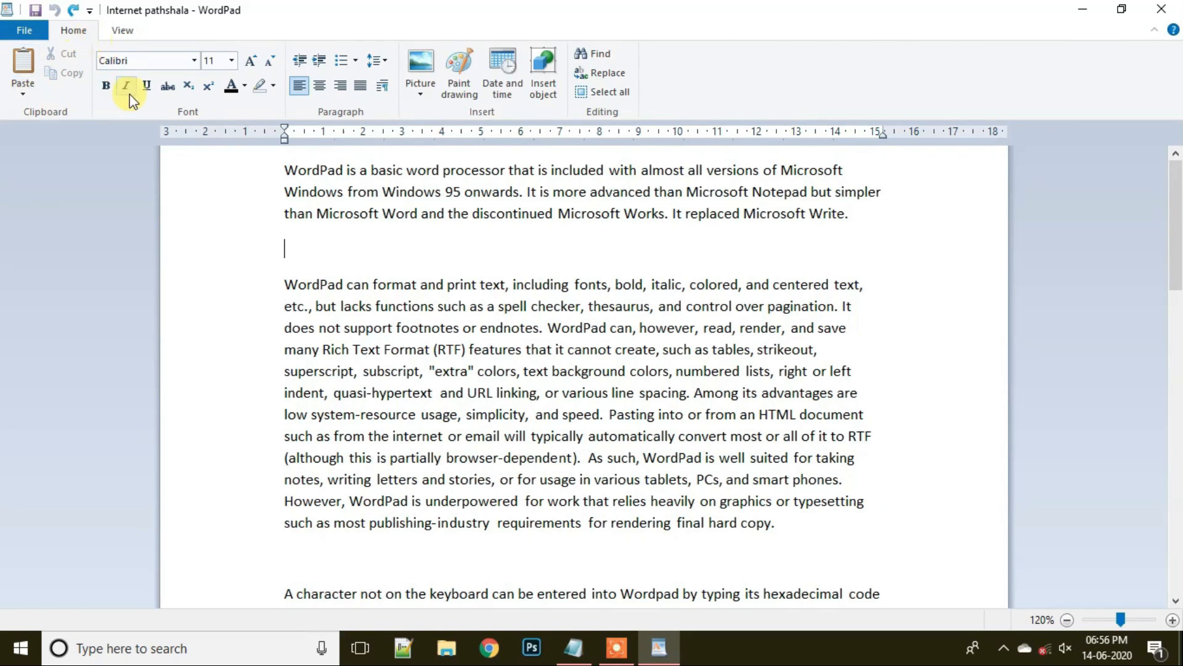
- Change the font of the document's first line to Blackoak Std
click(285, 170)
drag(284, 170, 841, 165)
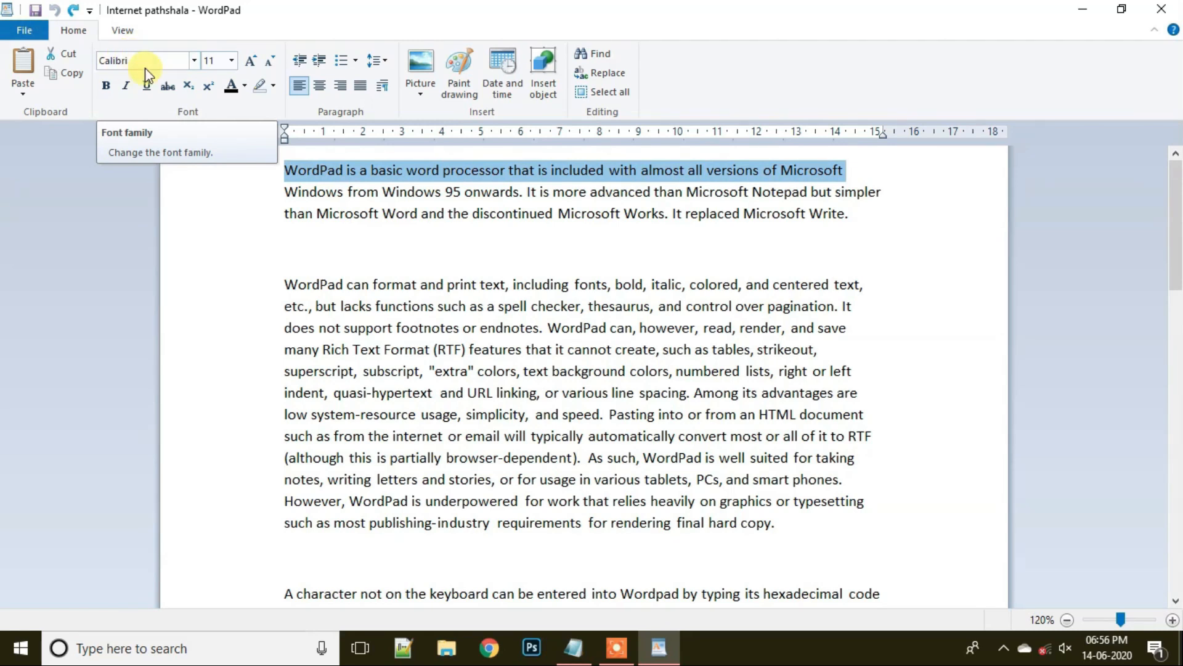
click(192, 61)
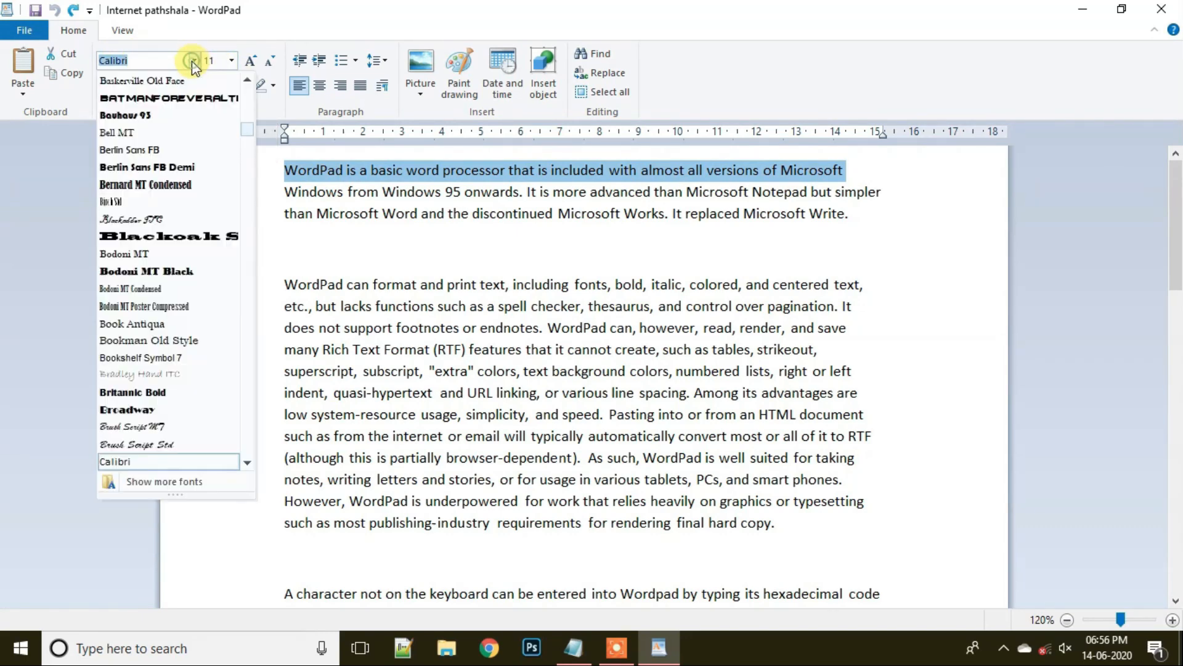
click(153, 239)
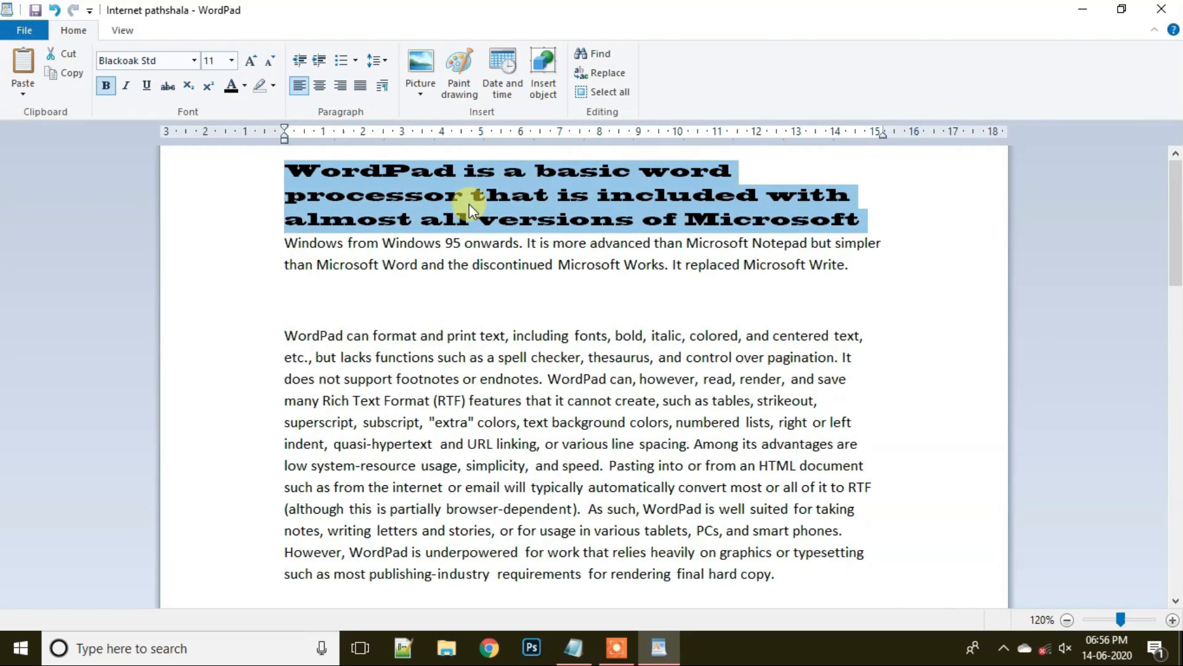
key(ctrl+a)
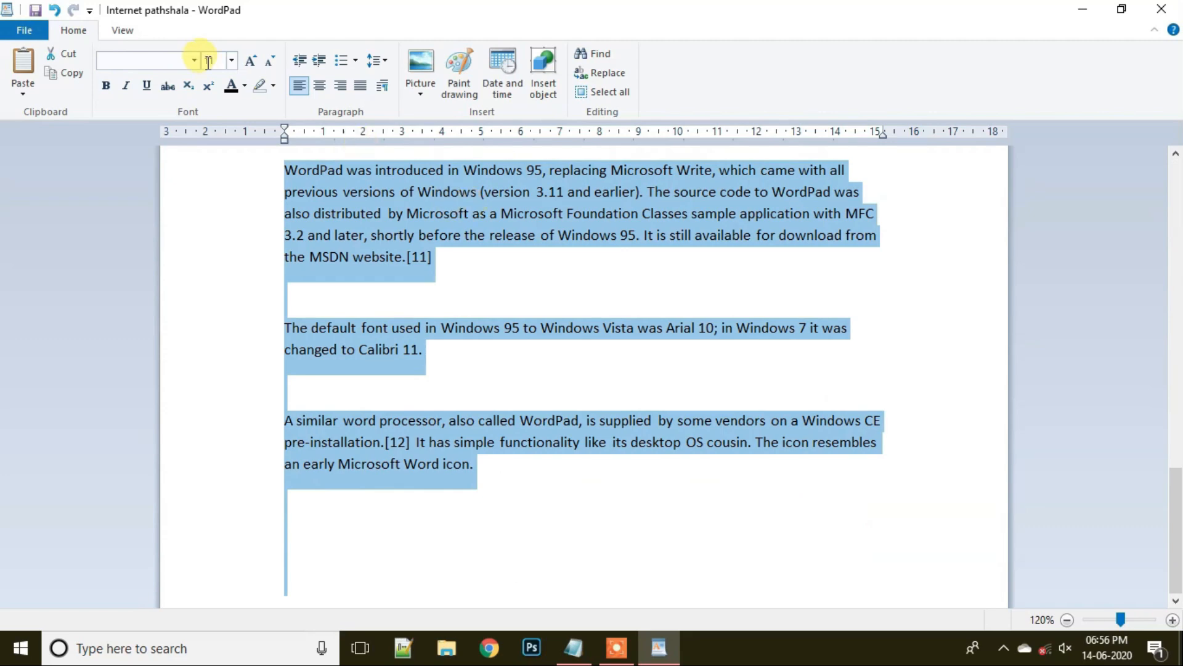
click(198, 60)
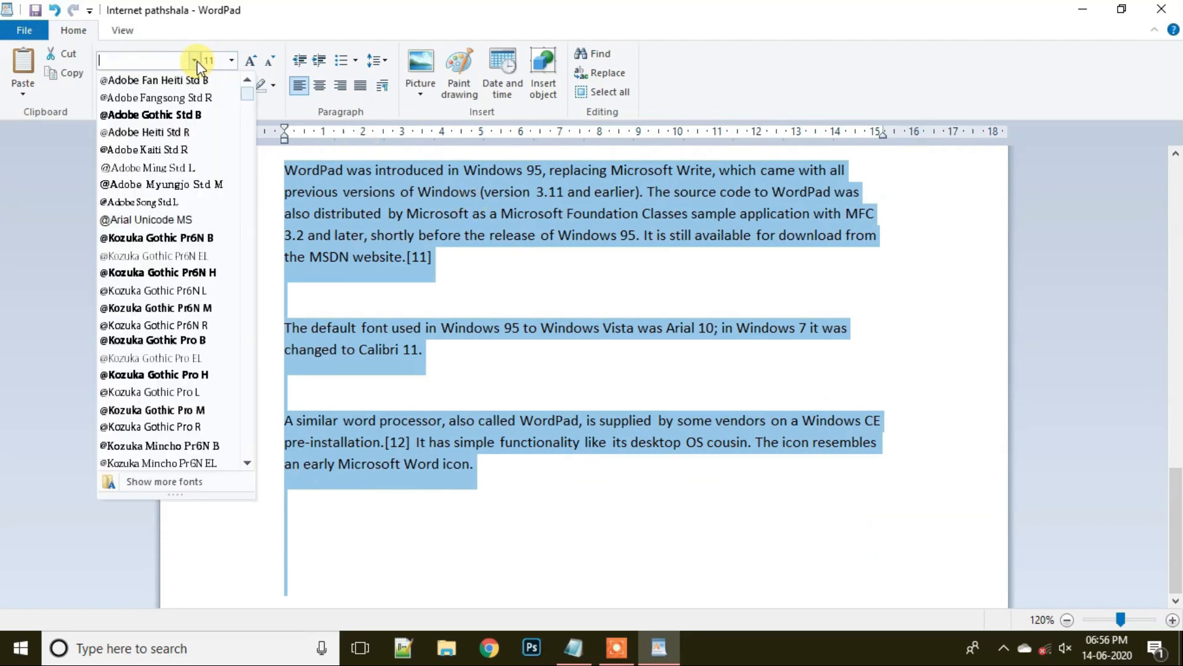
click(164, 238)
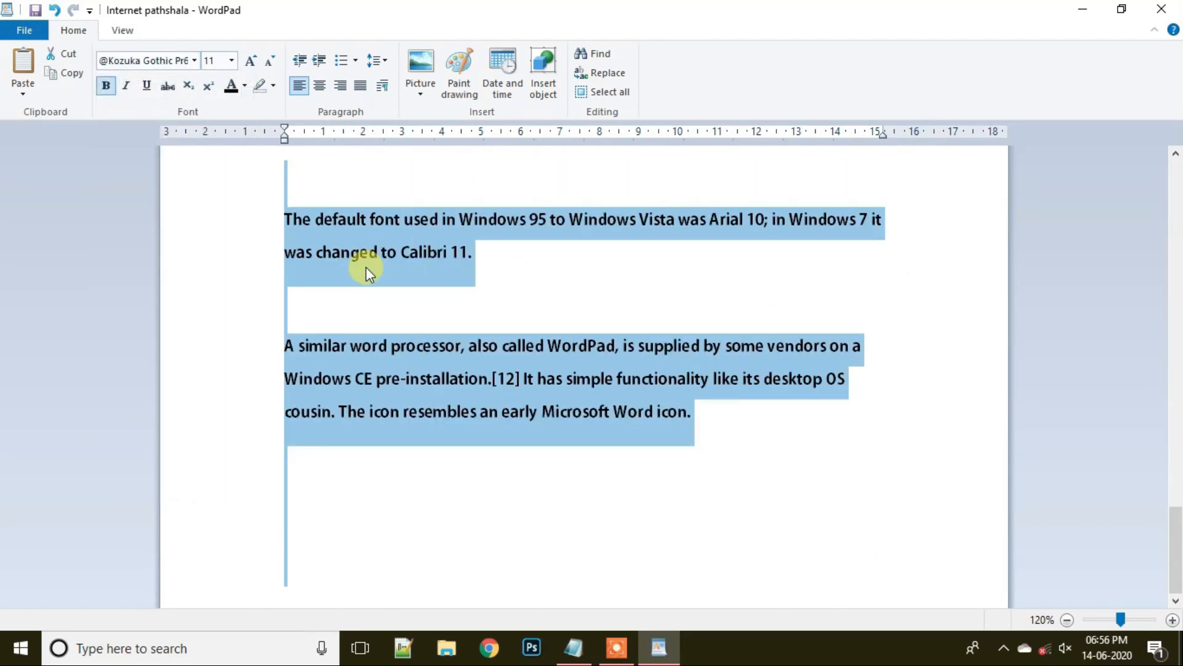
click(182, 60)
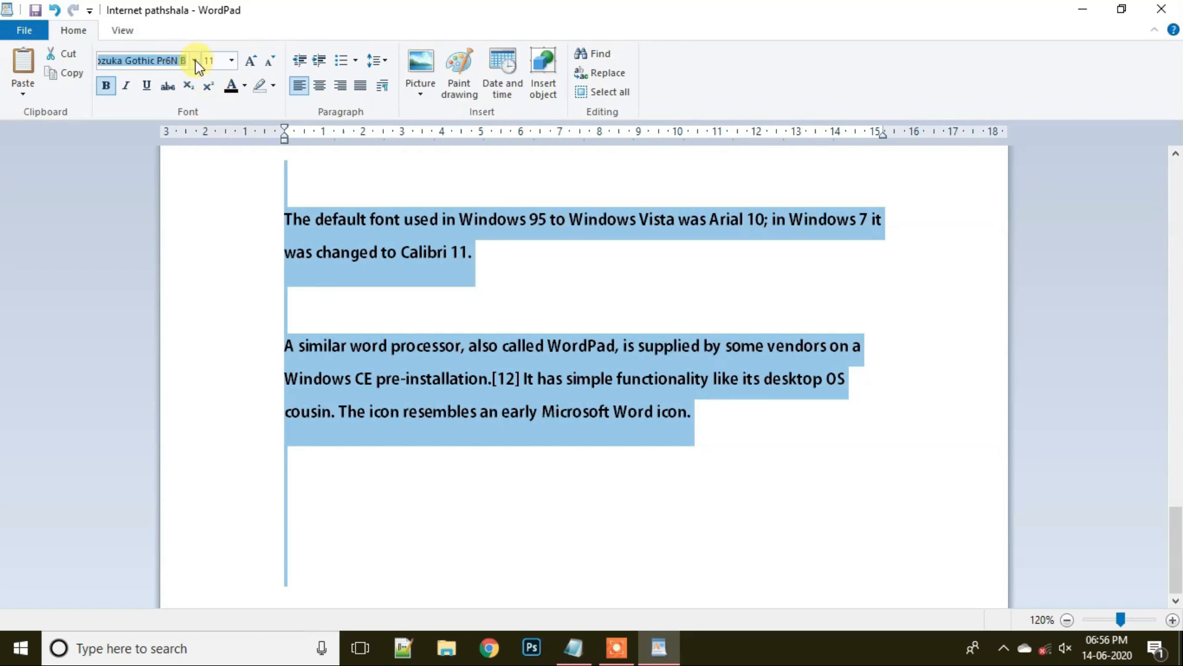
click(194, 60)
click(172, 339)
click(172, 394)
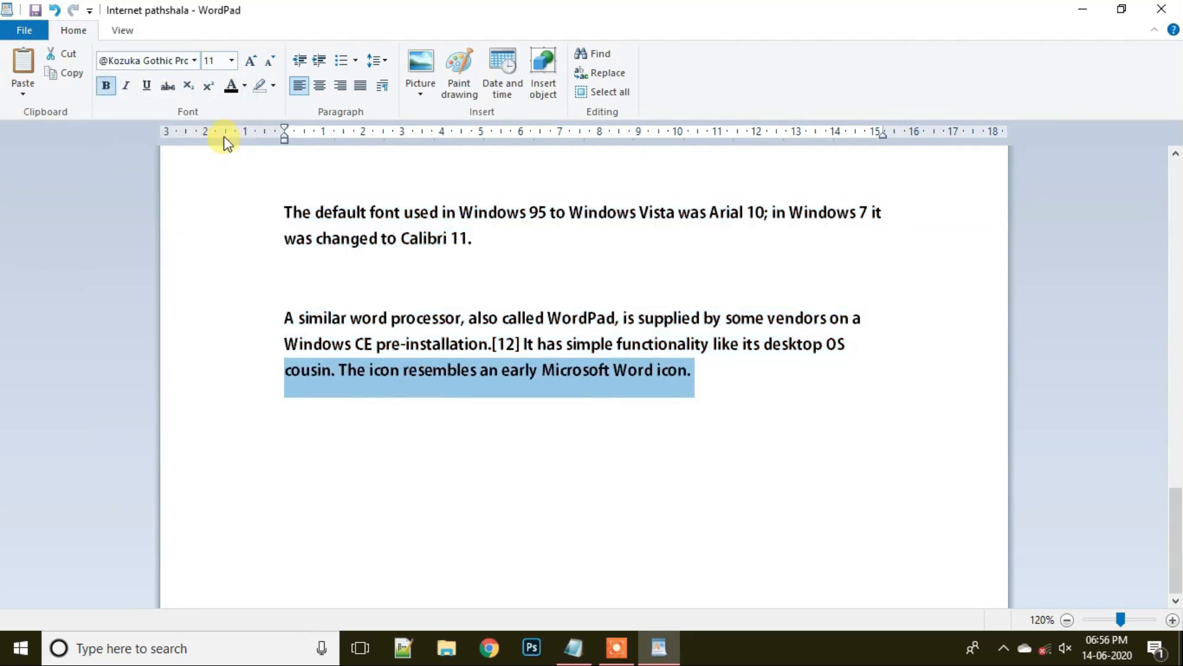
click(210, 260)
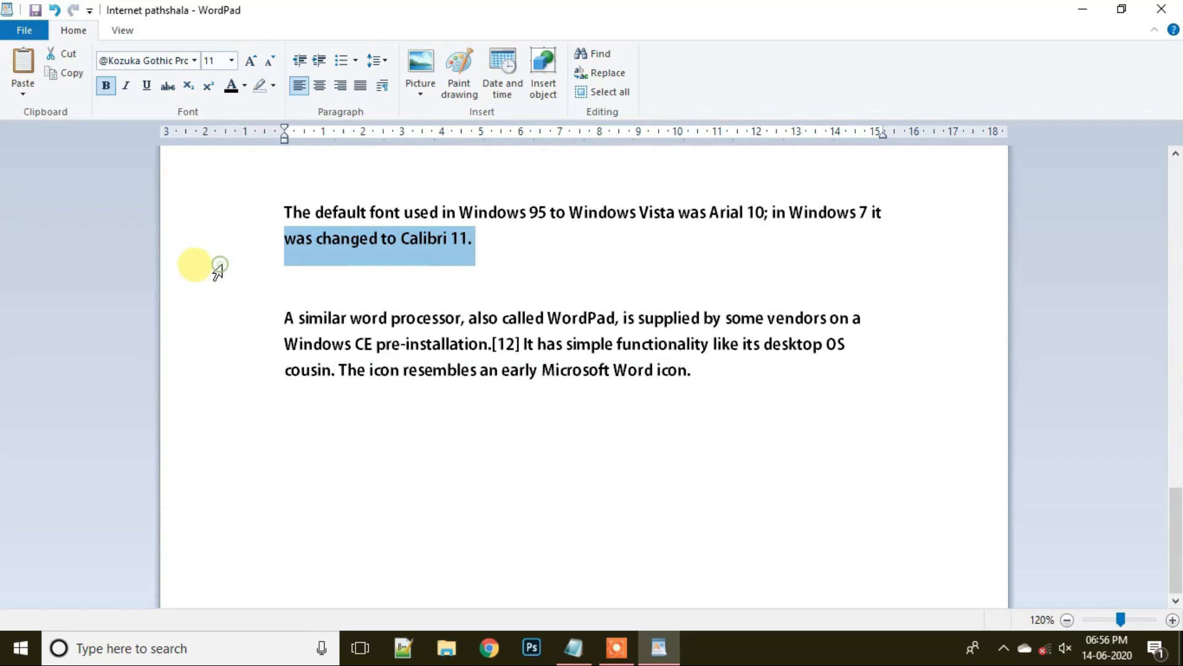
click(241, 341)
click(254, 426)
scroll(198, 325, up, 10)
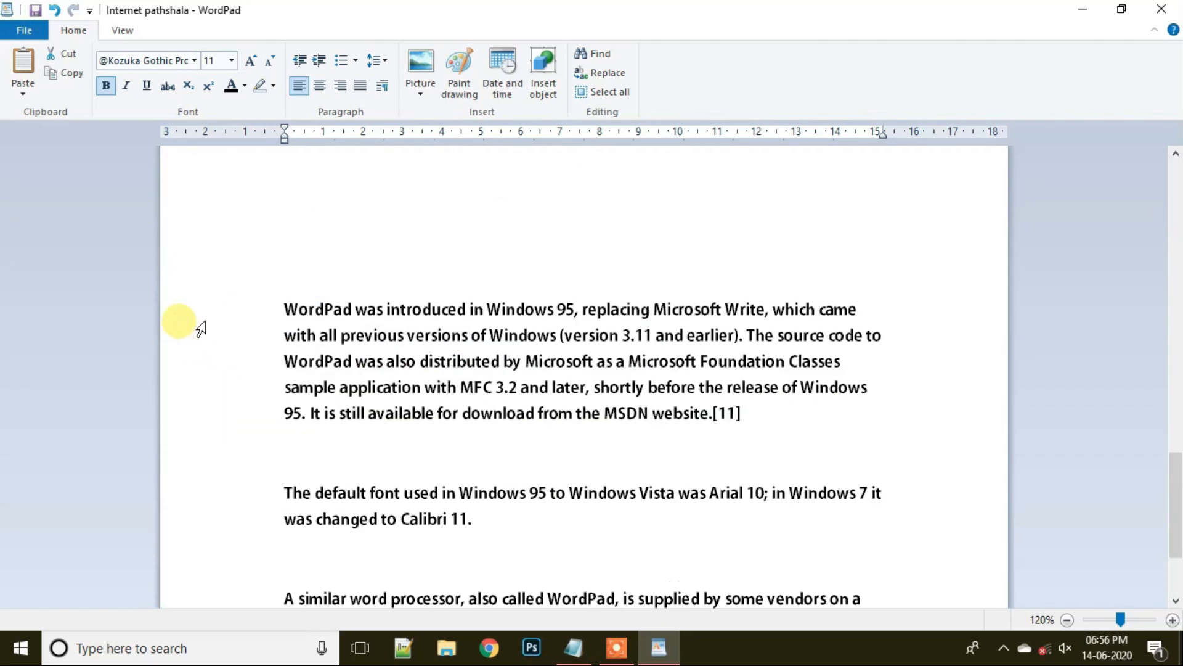
scroll(201, 329, up, 6)
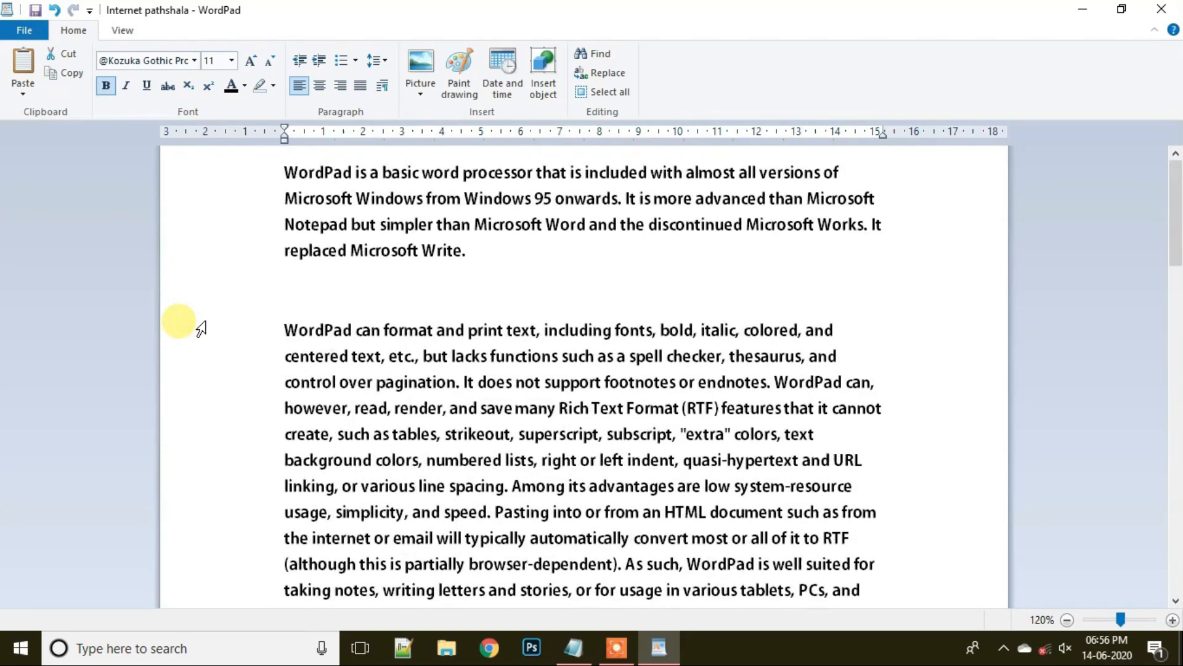
- Undo all the font changes made to the whole document and to its first line
key(ctrl+z)
key(ctrl+z)
key(ctrl+z)
scroll(201, 329, up, 3)
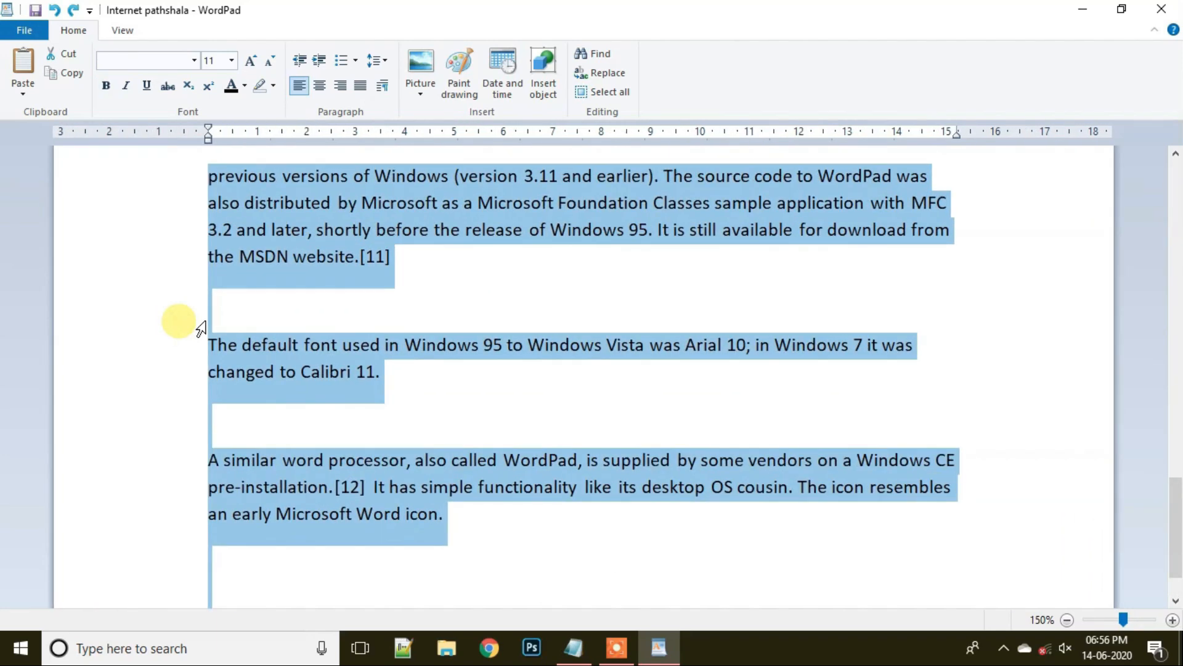
scroll(201, 329, down, 2)
key(ctrl+z)
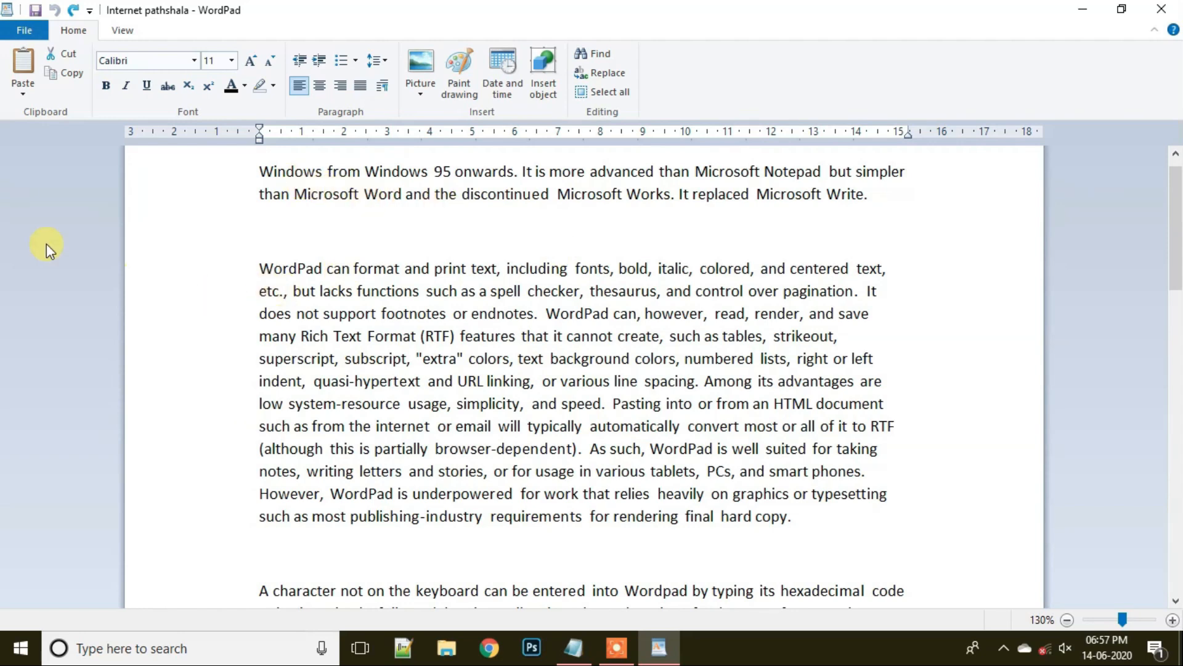
- Select the whole document and set its font size to 36
key(ctrl+a)
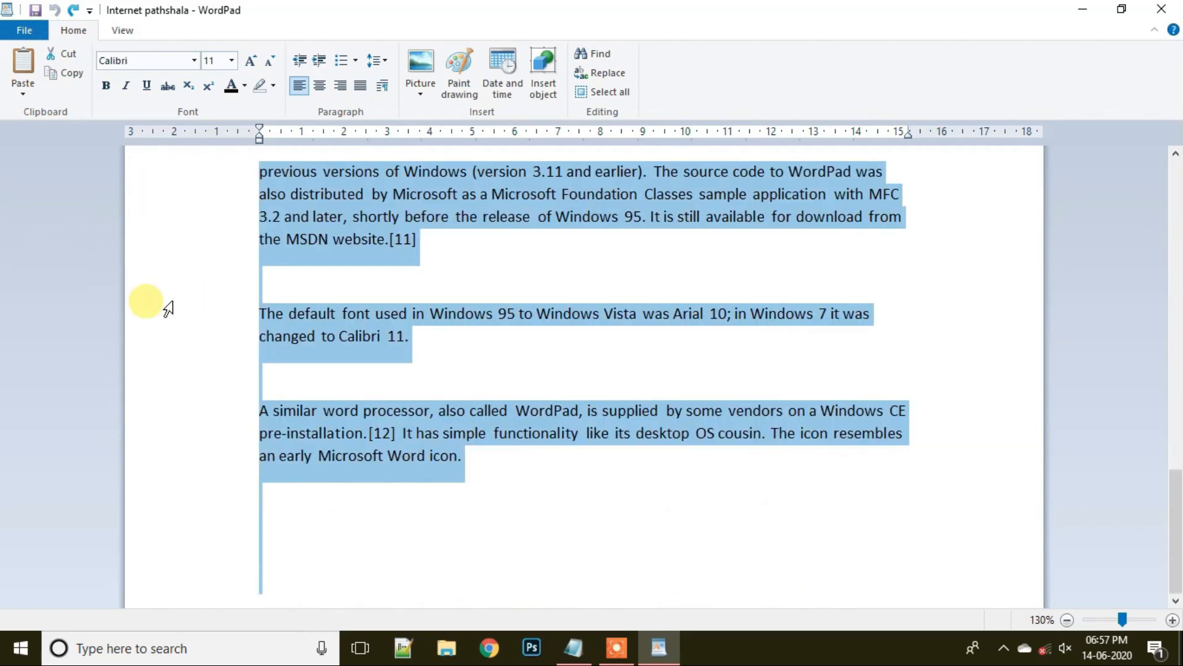
scroll(166, 268, up, 10)
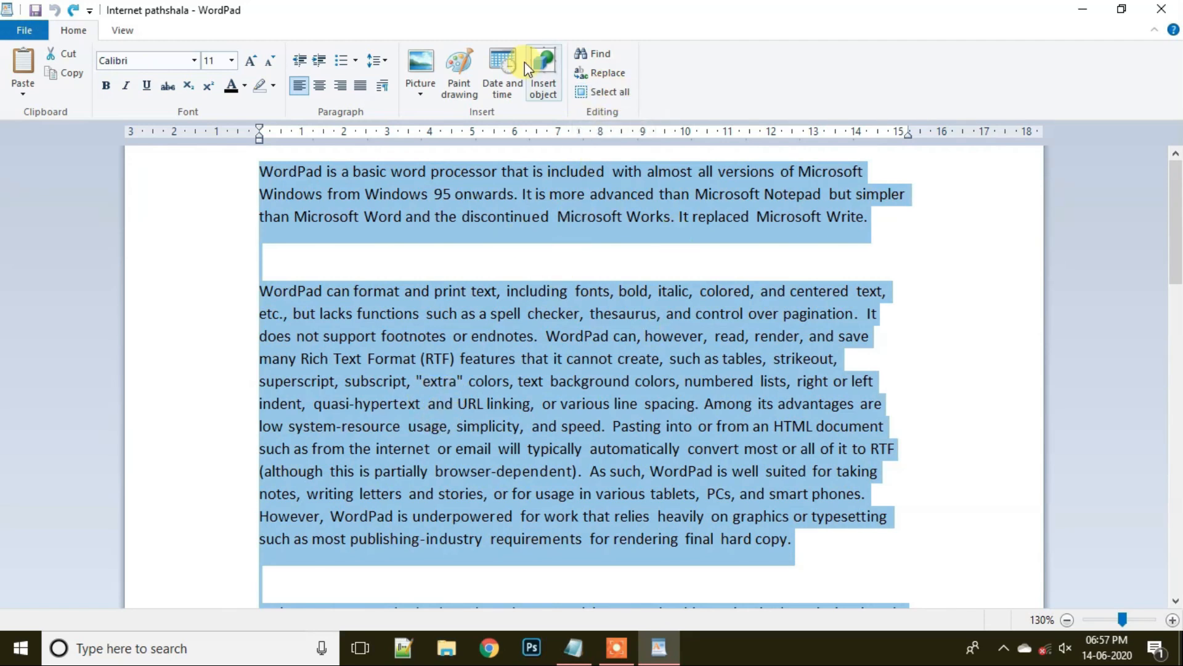
click(204, 303)
click(607, 92)
scroll(197, 408, up, 15)
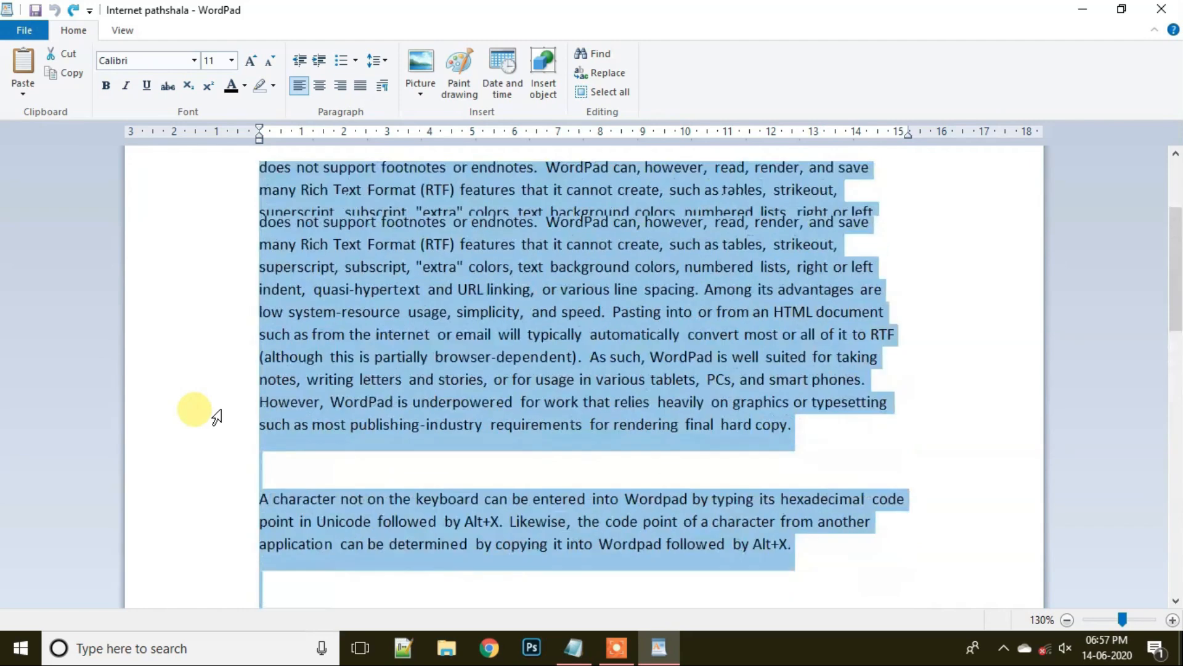
click(232, 60)
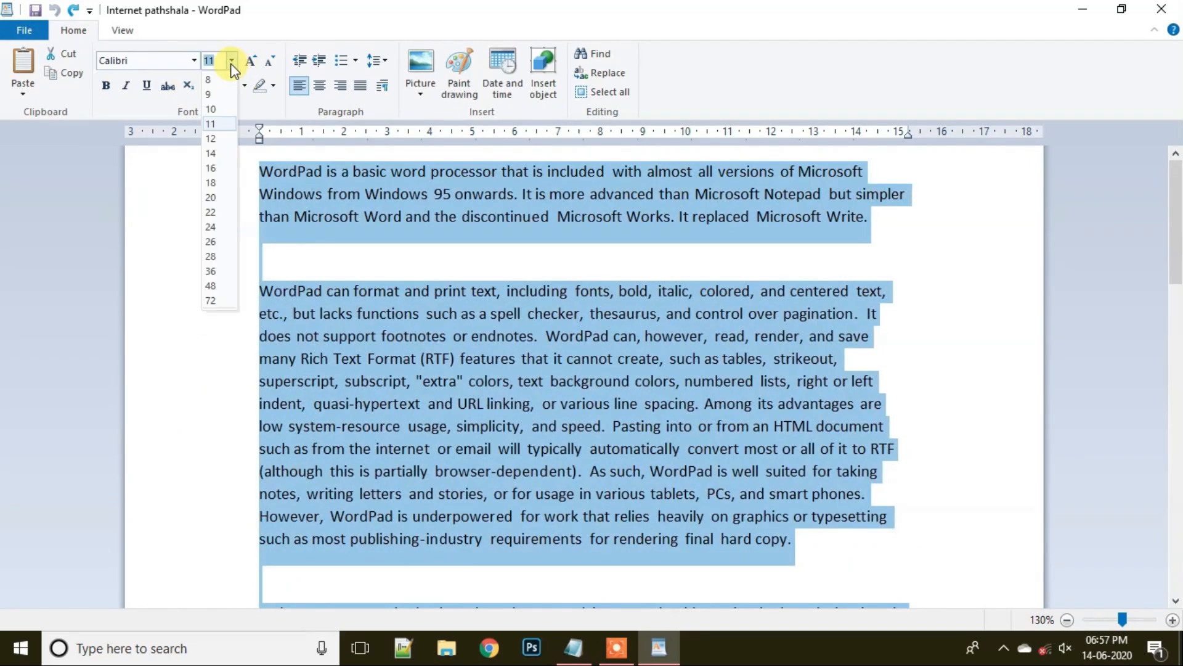
click(213, 272)
scroll(386, 319, up, 10)
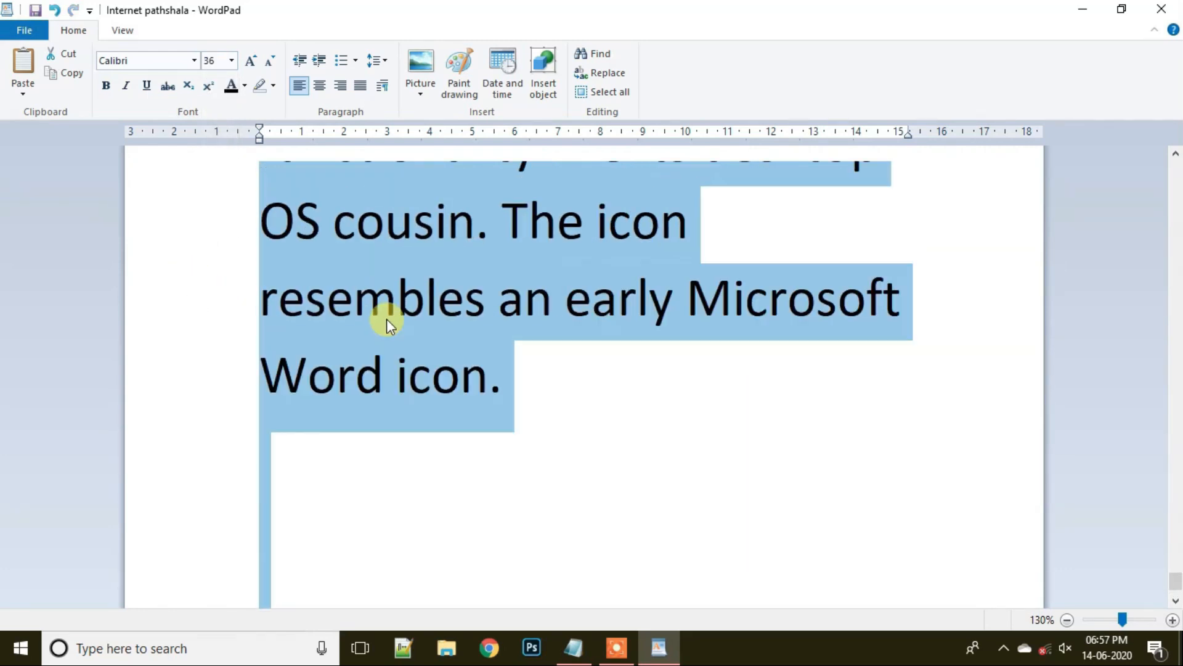
scroll(387, 319, up, 10)
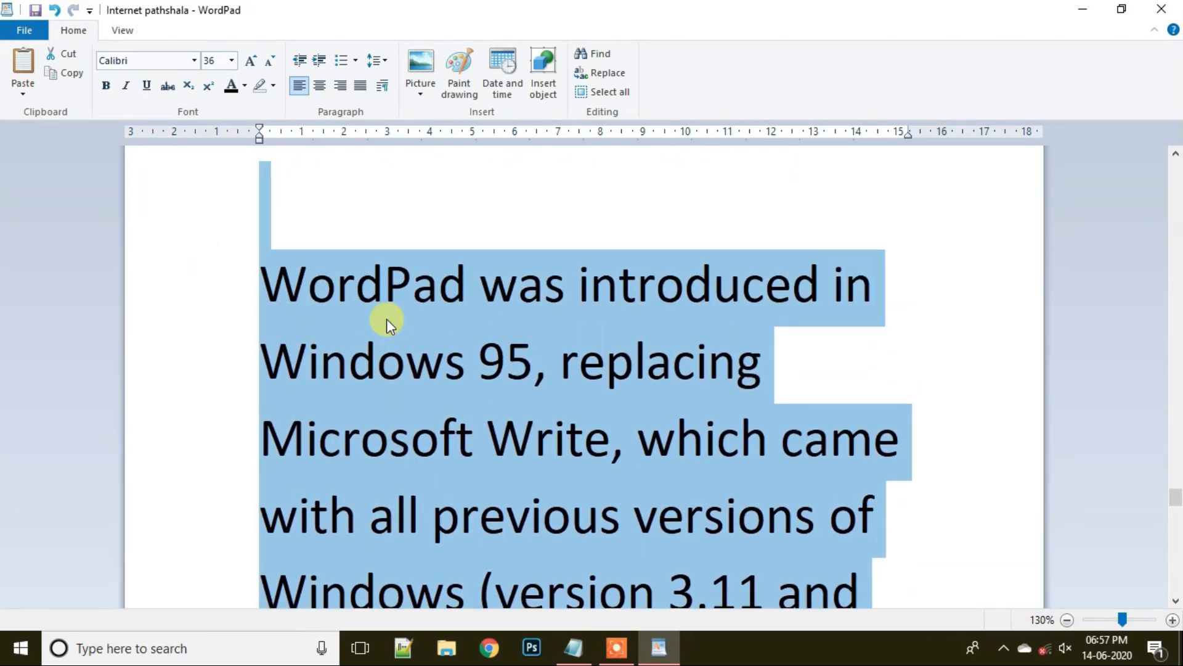
- Set the whole document's font size to 11 and release the full selection
click(232, 61)
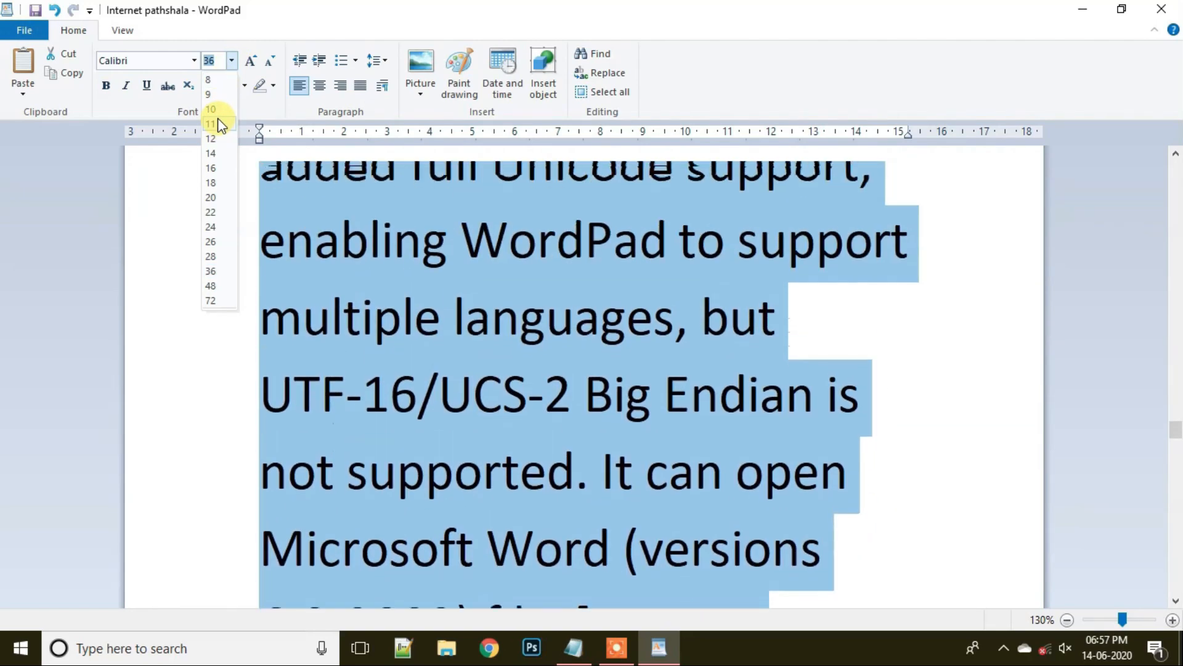
click(217, 124)
scroll(338, 383, up, 10)
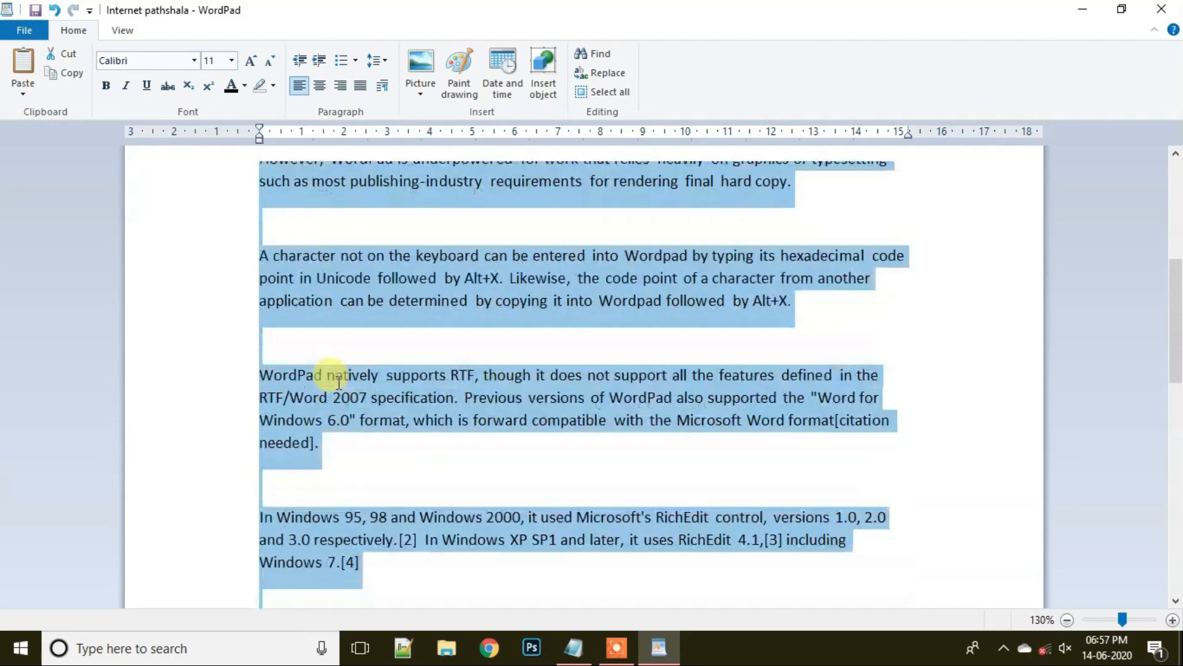
click(187, 356)
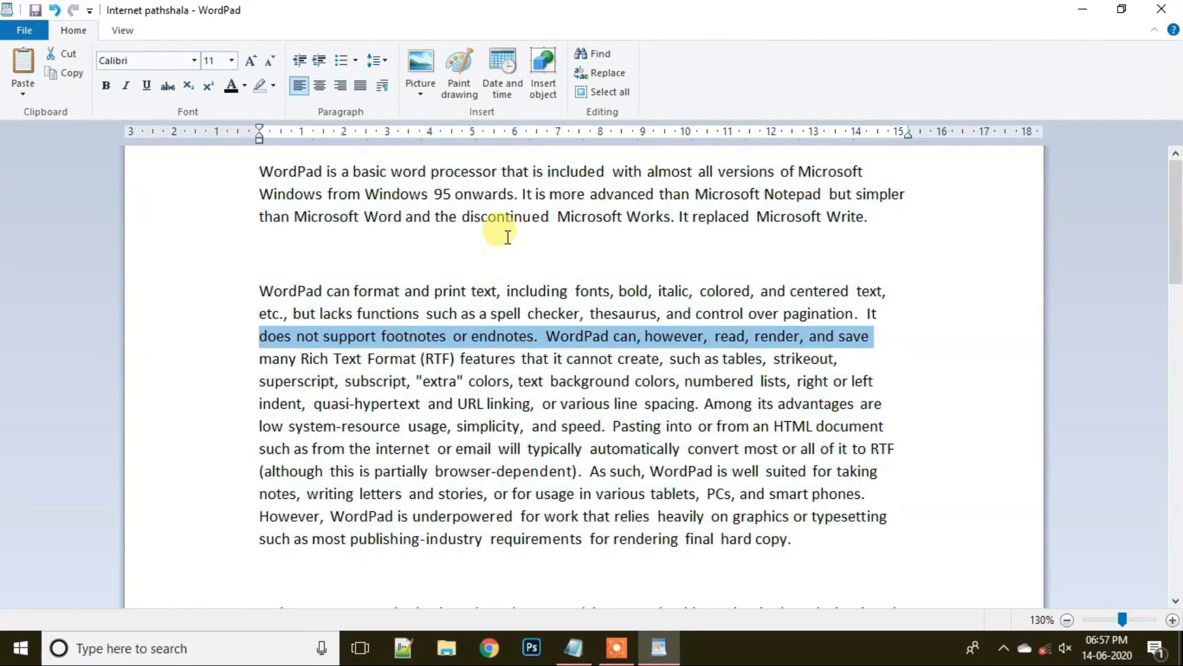
- Enlarge the first word, "WordPad", to font size 72, and undo the enlargement
drag(259, 170, 329, 167)
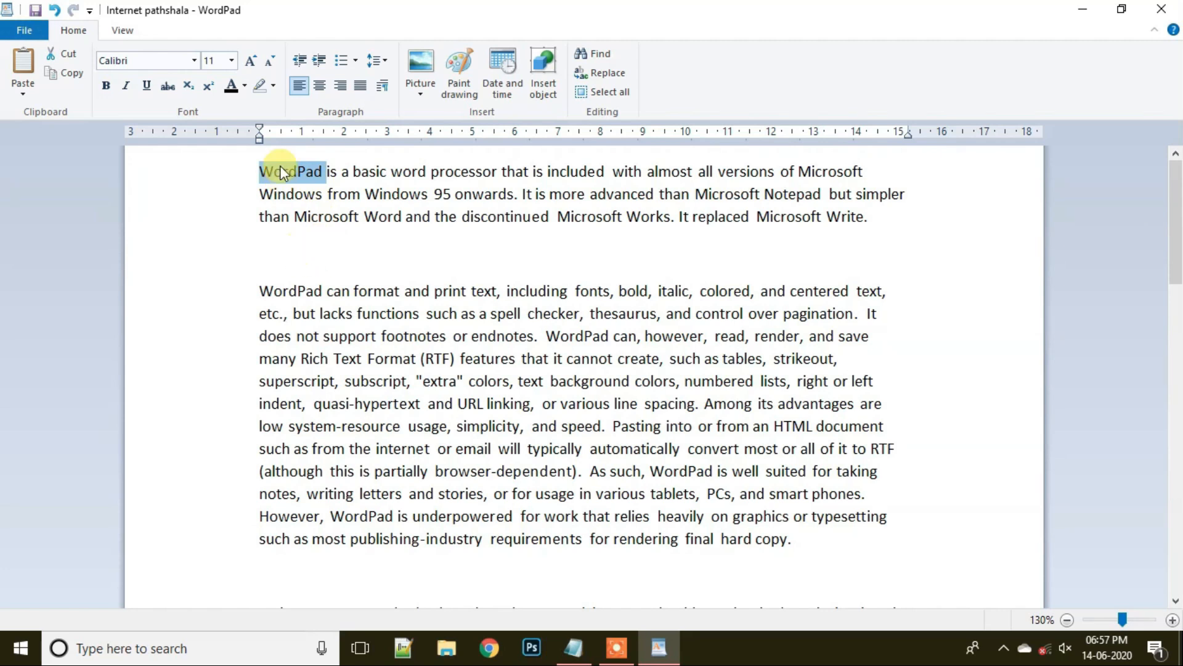
click(233, 61)
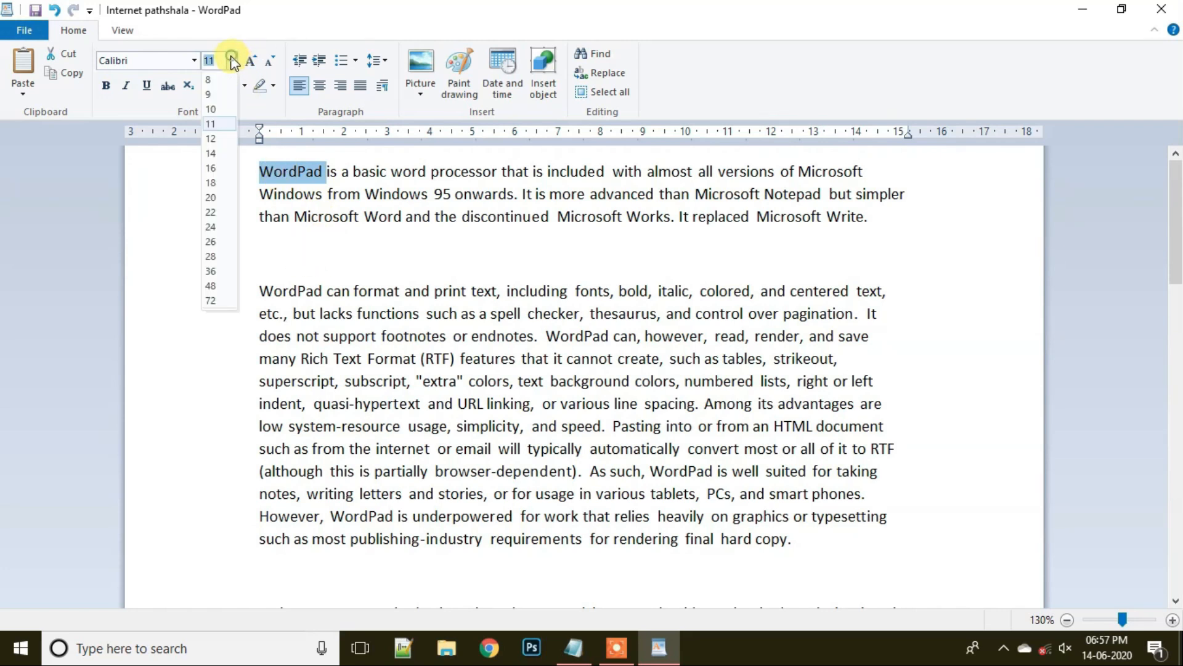
click(215, 302)
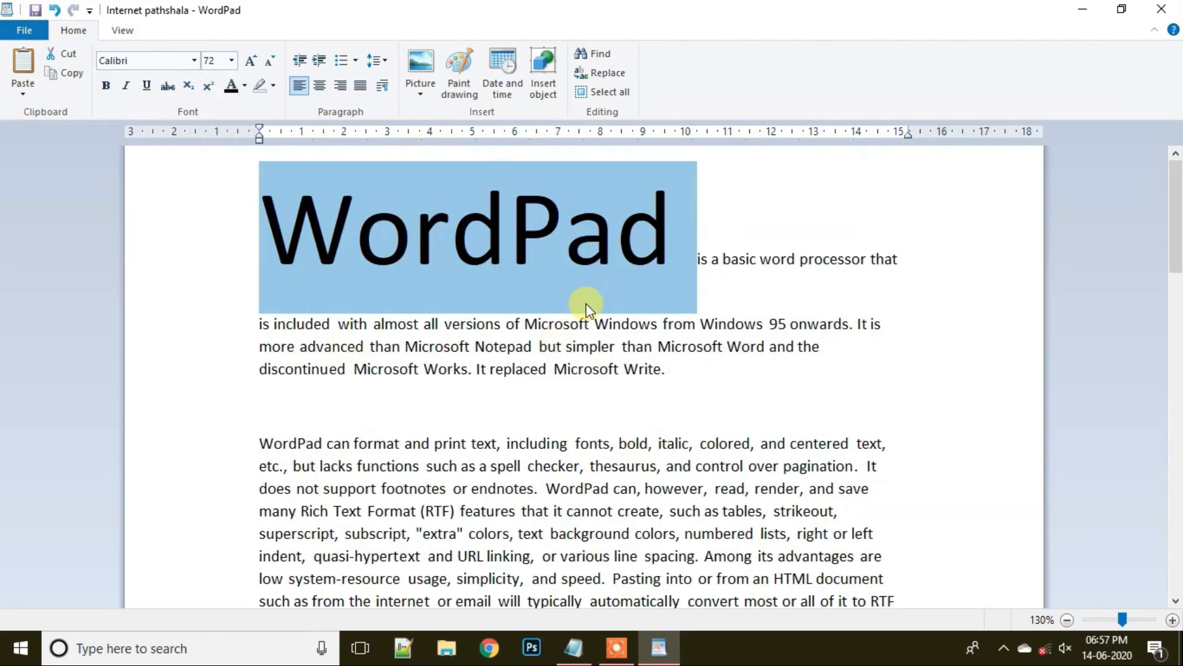
click(155, 376)
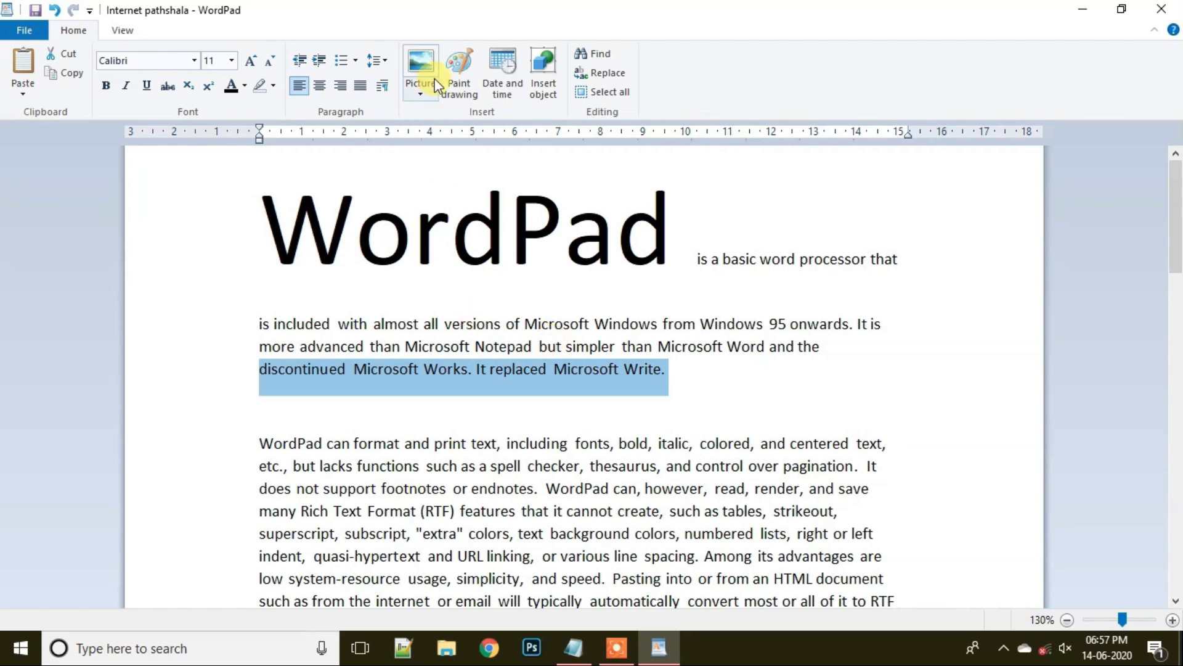
key(ctrl+z)
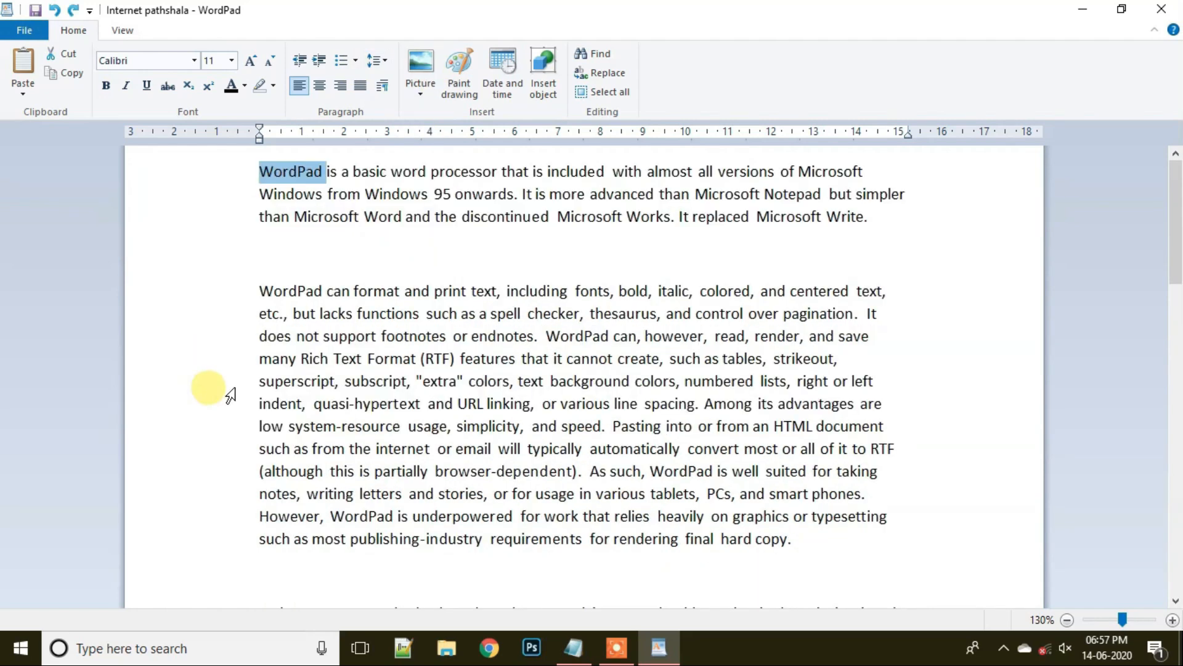
- Grow the font of the second paragraph's first line by one increment, to size 12
click(162, 291)
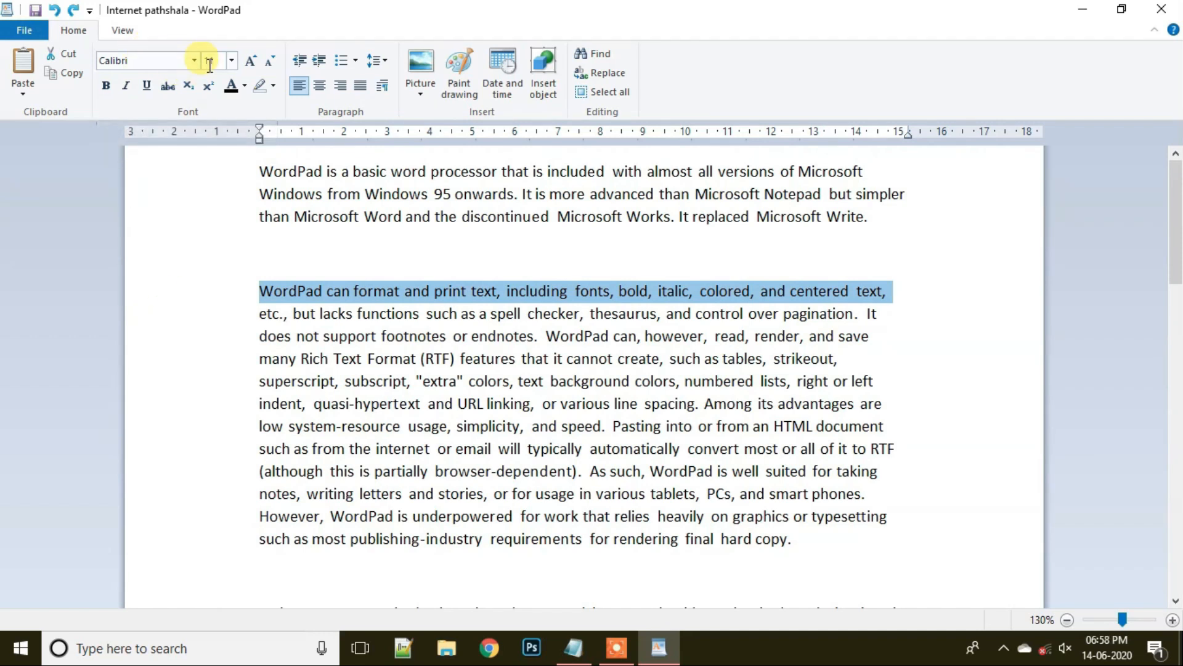
click(253, 65)
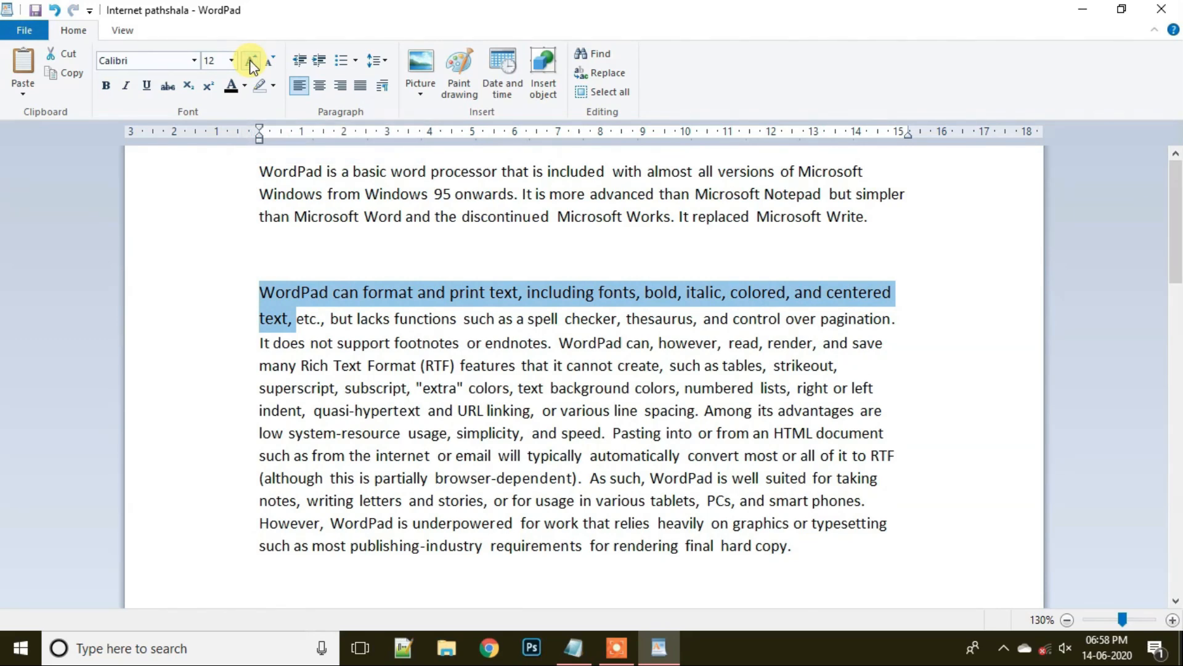
- Grow the selected text from "WordPad can format" to "centered text," step by step to font size 72
click(252, 66)
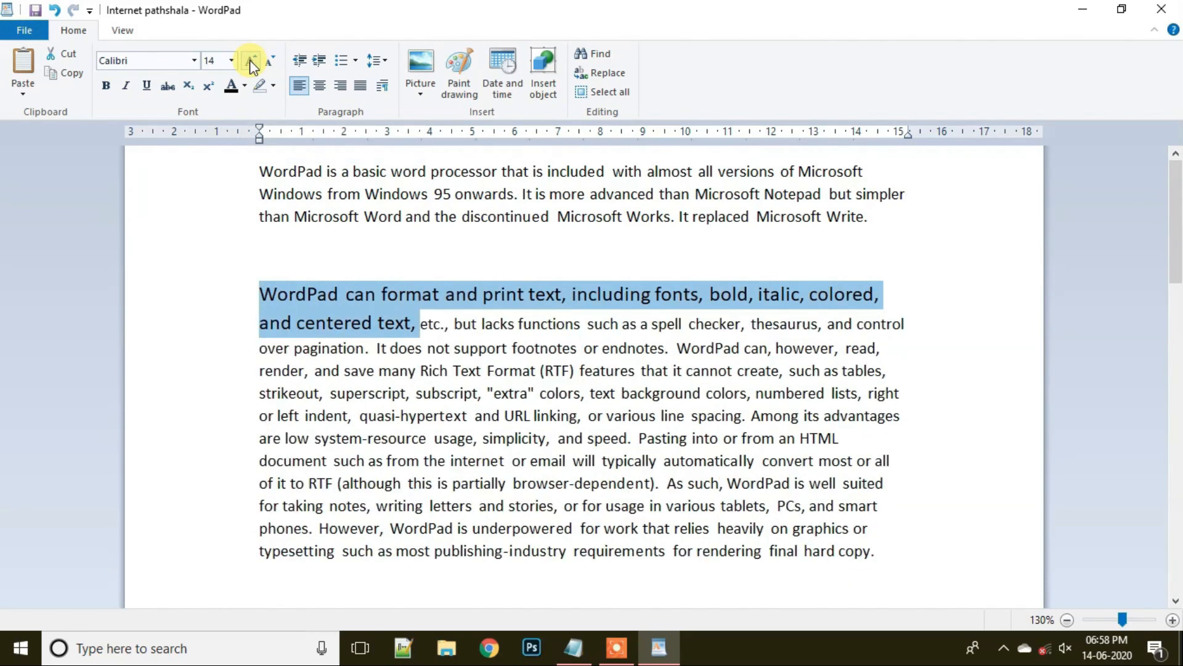
click(252, 66)
click(252, 66)
click(252, 66)
click(253, 65)
click(252, 65)
click(252, 65)
click(252, 66)
click(252, 65)
click(252, 66)
click(252, 65)
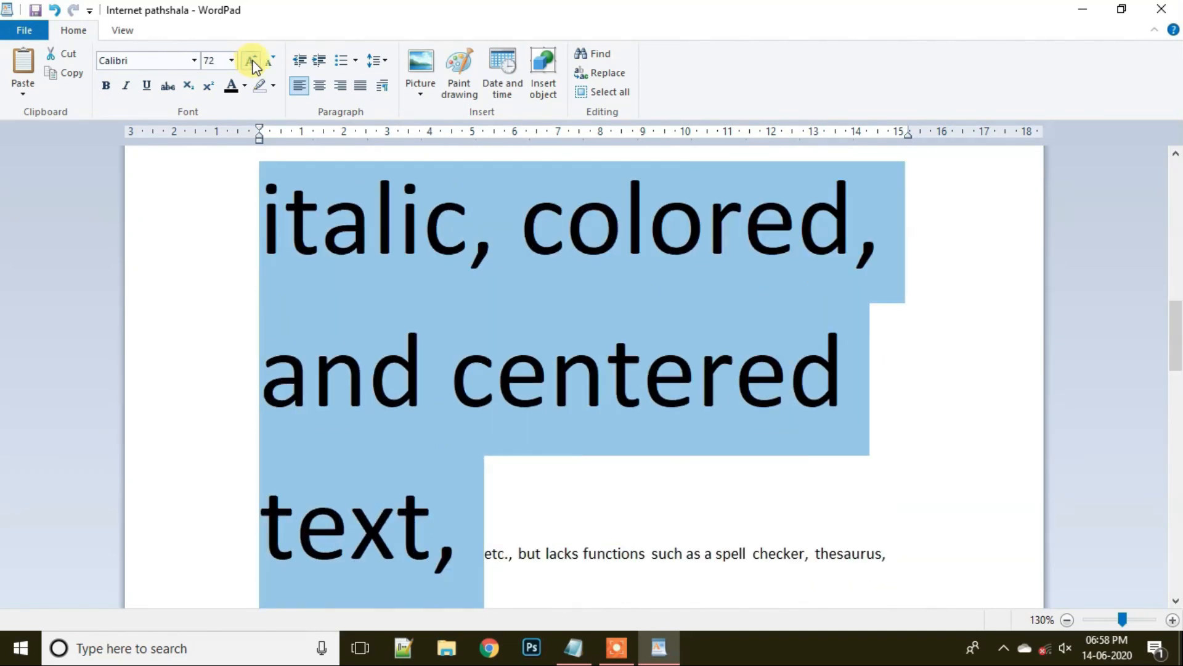
- Shrink the selected opening text of the second paragraph step by step to font size 14, and release the selection
click(272, 62)
click(272, 63)
click(272, 62)
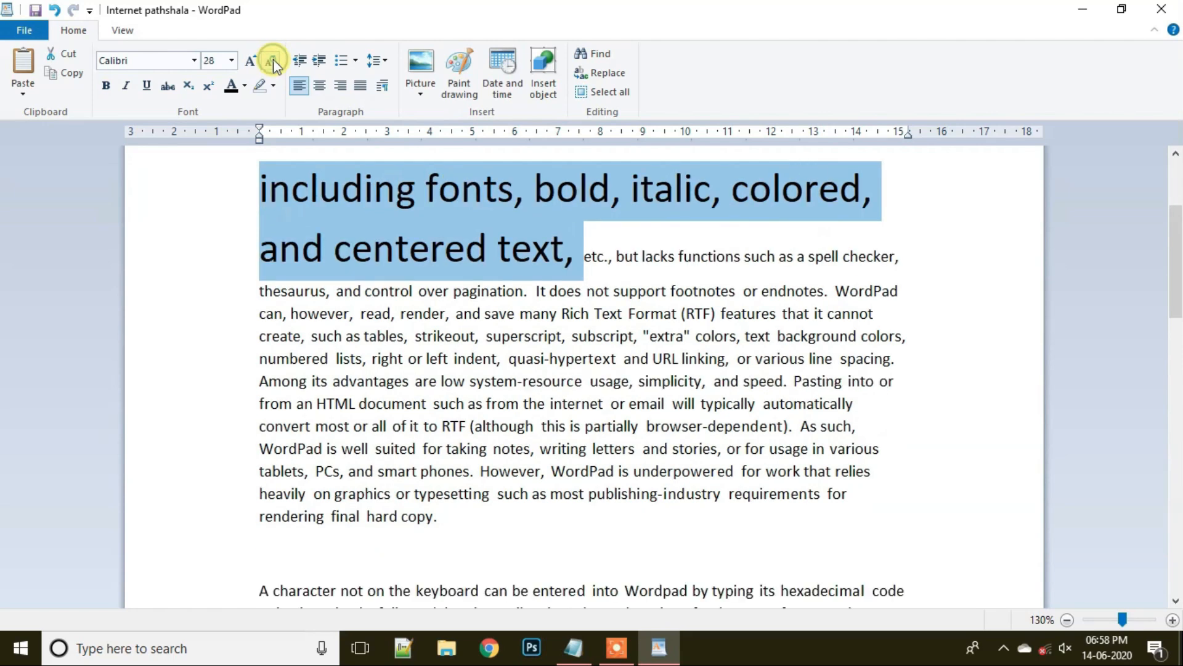
click(272, 63)
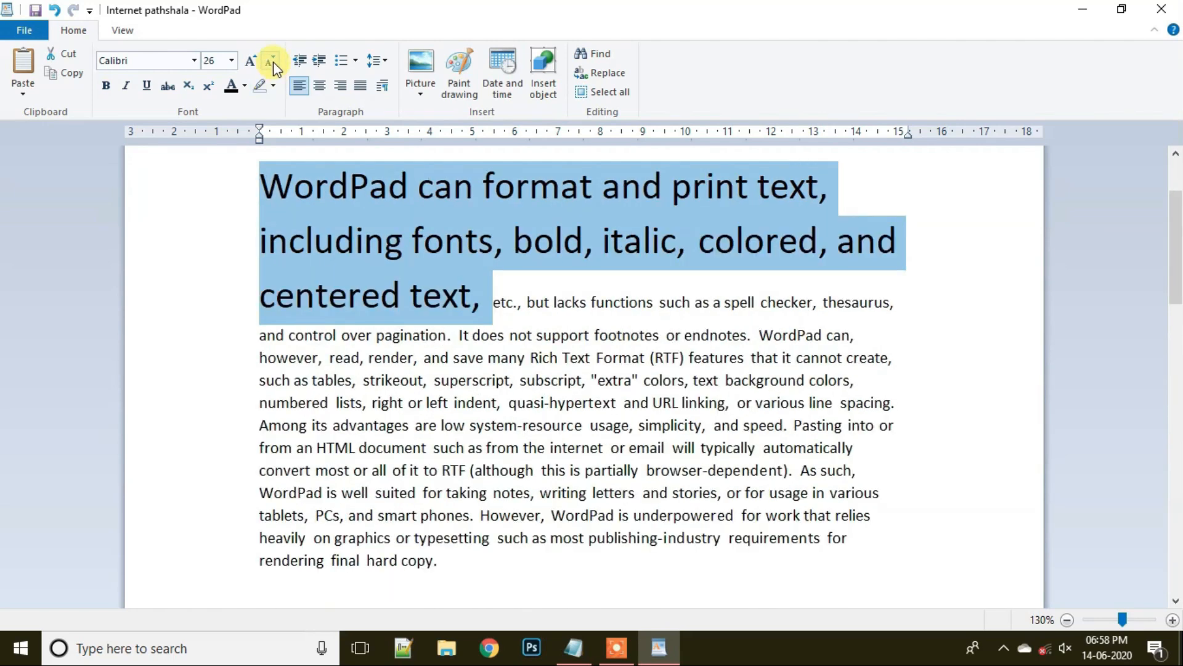
click(272, 62)
click(272, 62)
click(272, 62)
click(272, 62)
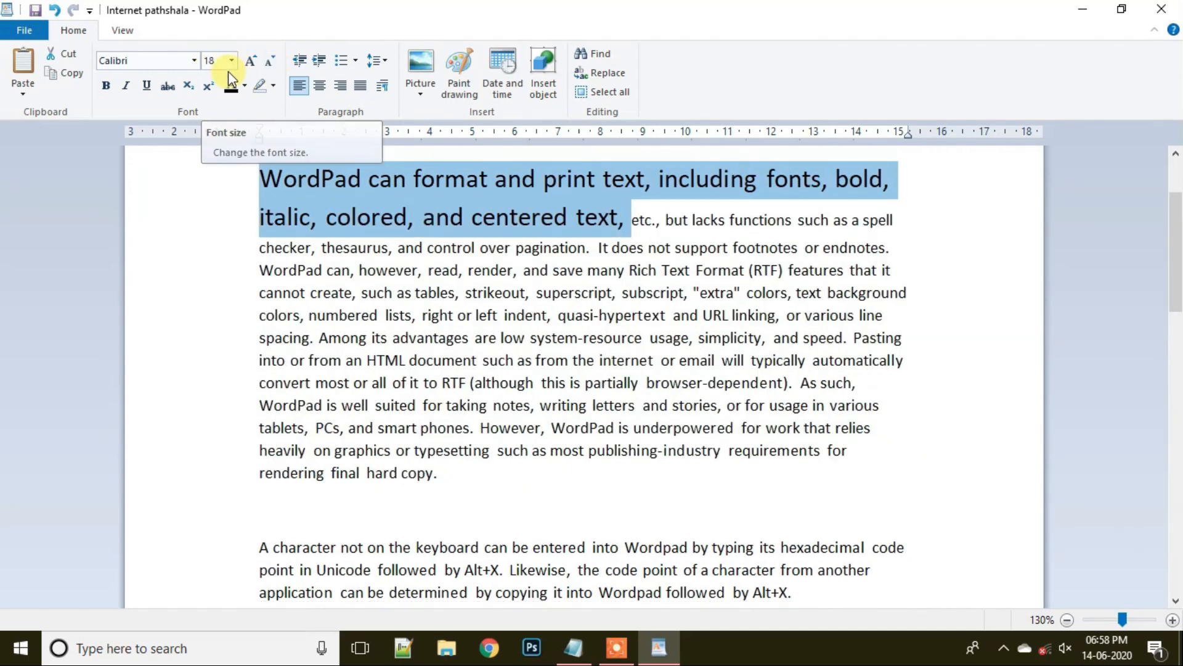
click(271, 63)
click(271, 62)
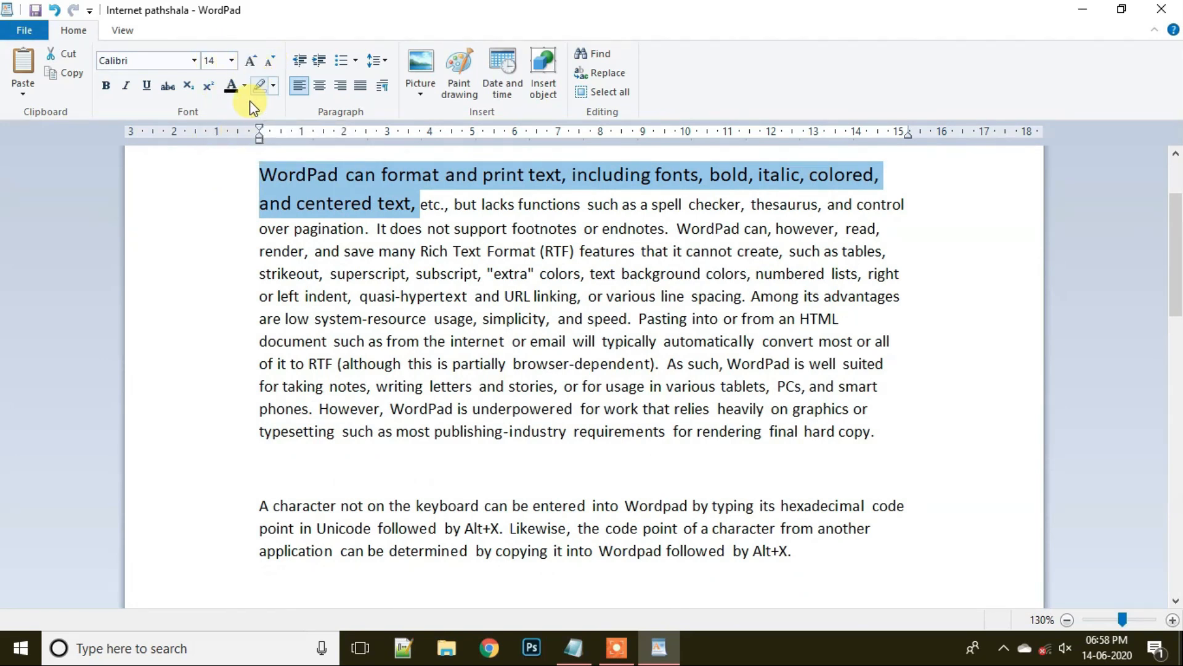
click(198, 297)
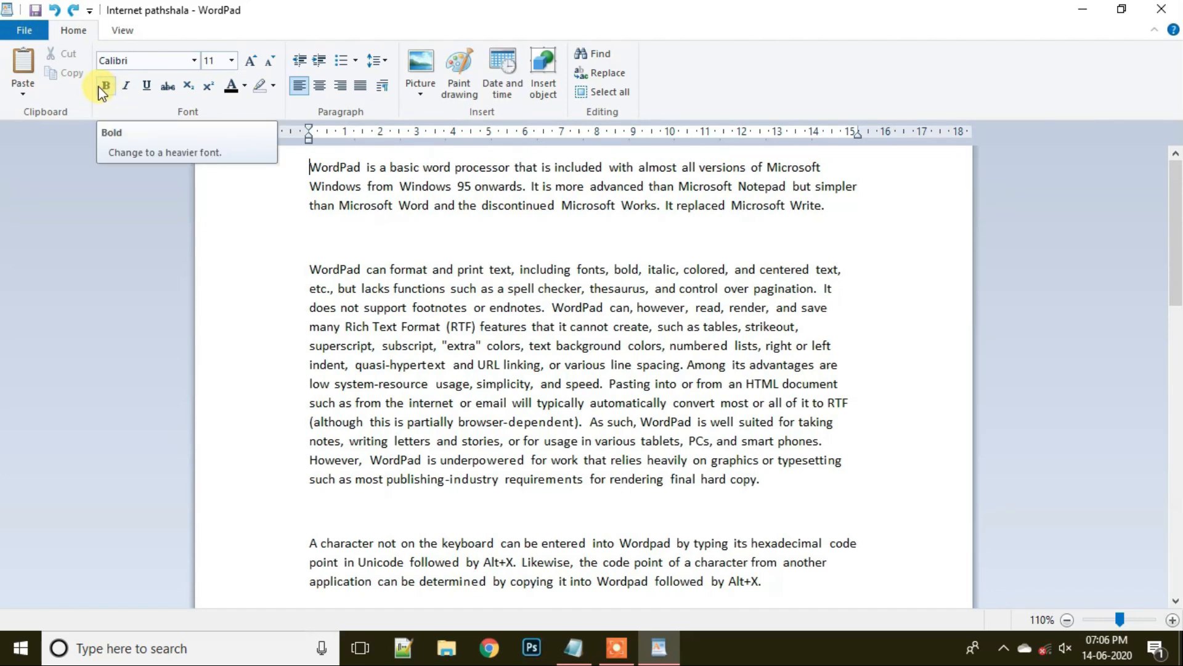
- Bold the document's first line and the second paragraph's five lines from "superscript, subscript" to "suited for taking"
click(306, 167)
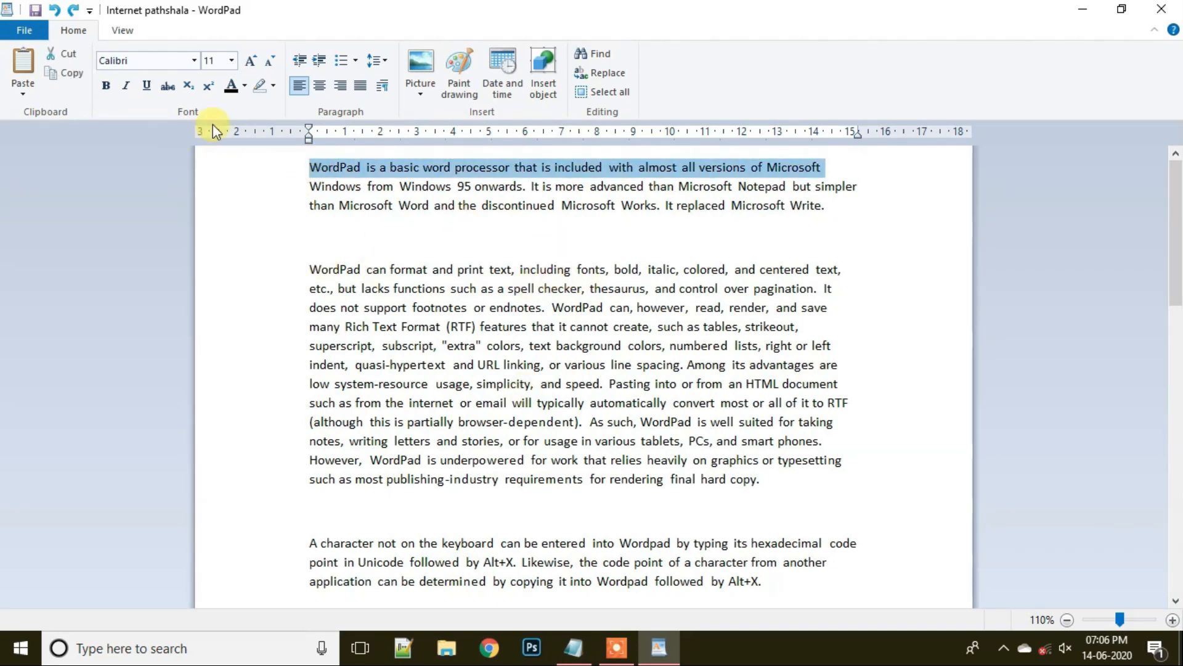
click(107, 86)
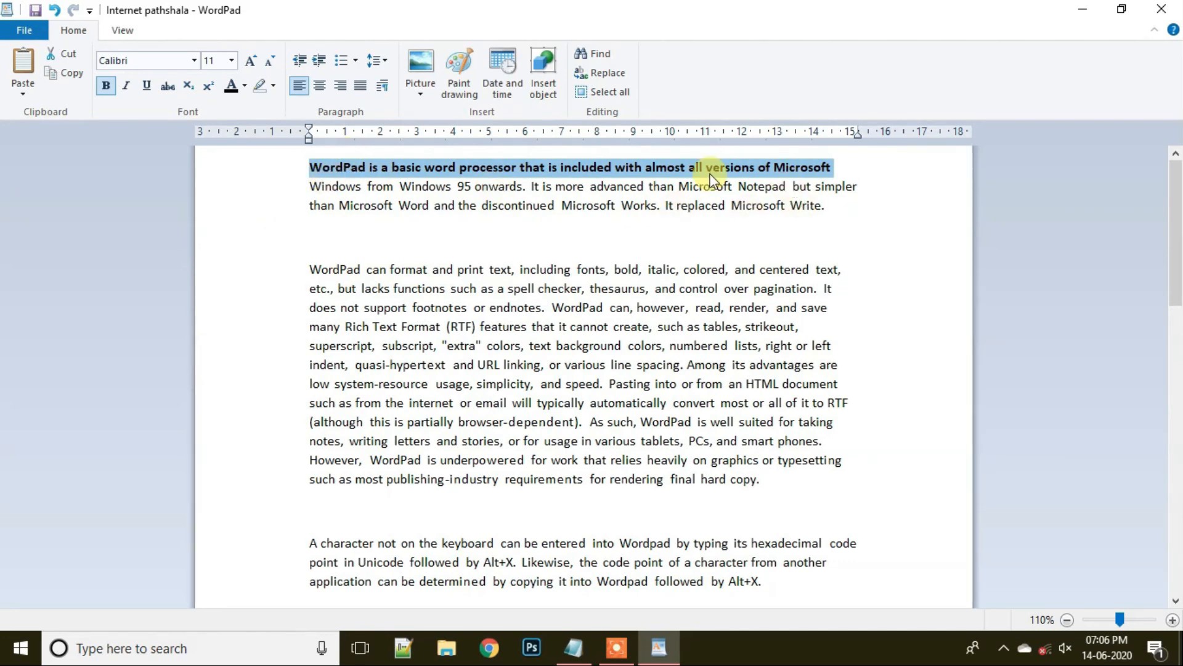
click(215, 206)
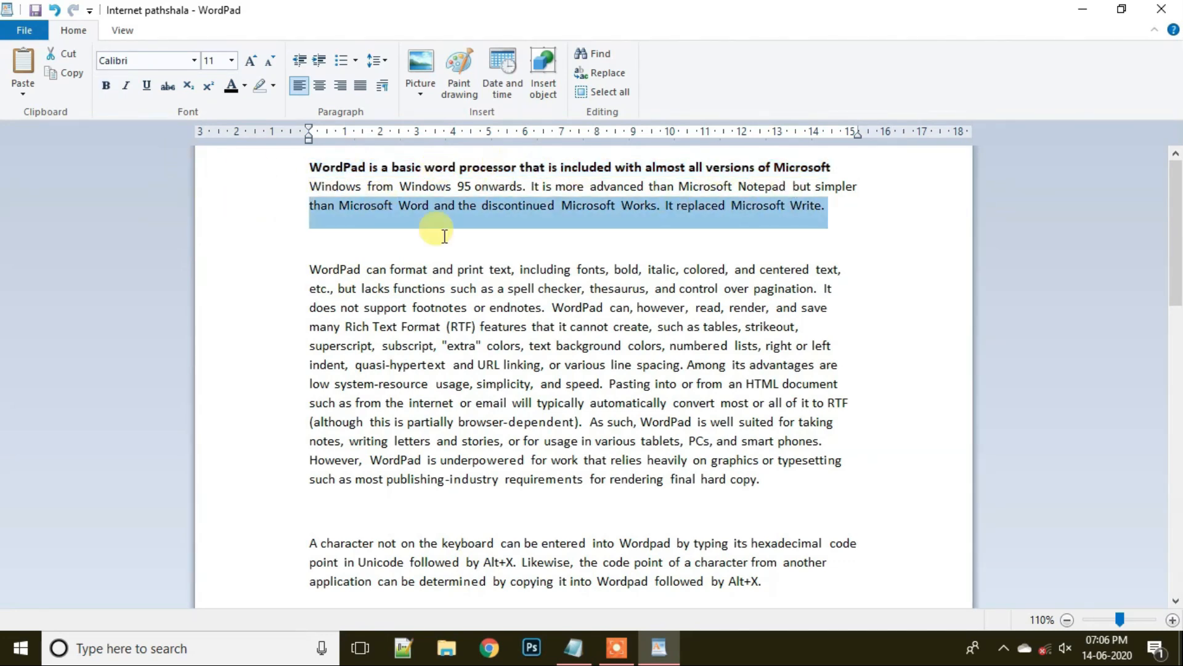
drag(289, 346, 551, 412)
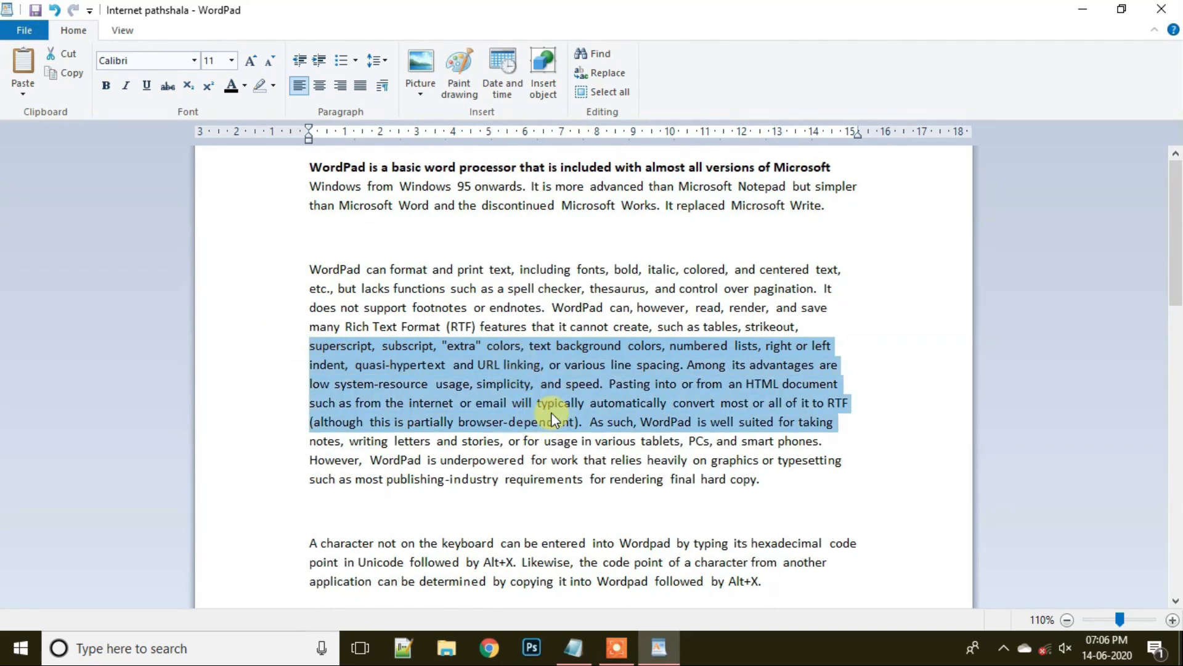
click(106, 85)
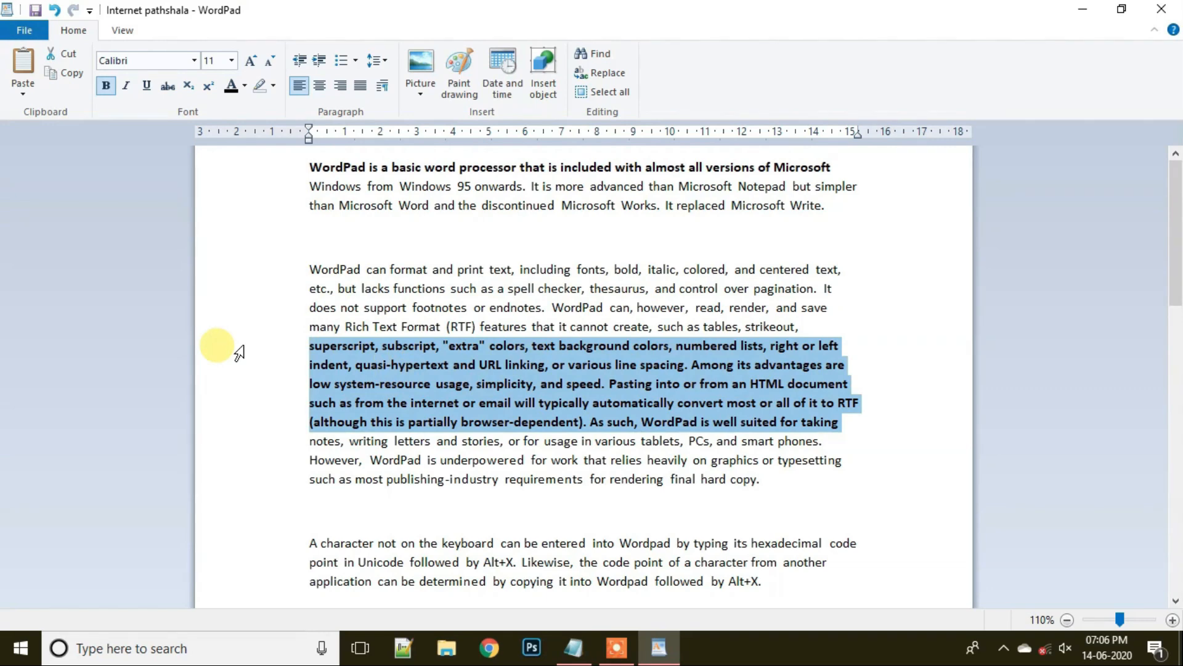
- Apply bold to the whole document, undo it, and release the full selection
key(ctrl+a)
click(109, 86)
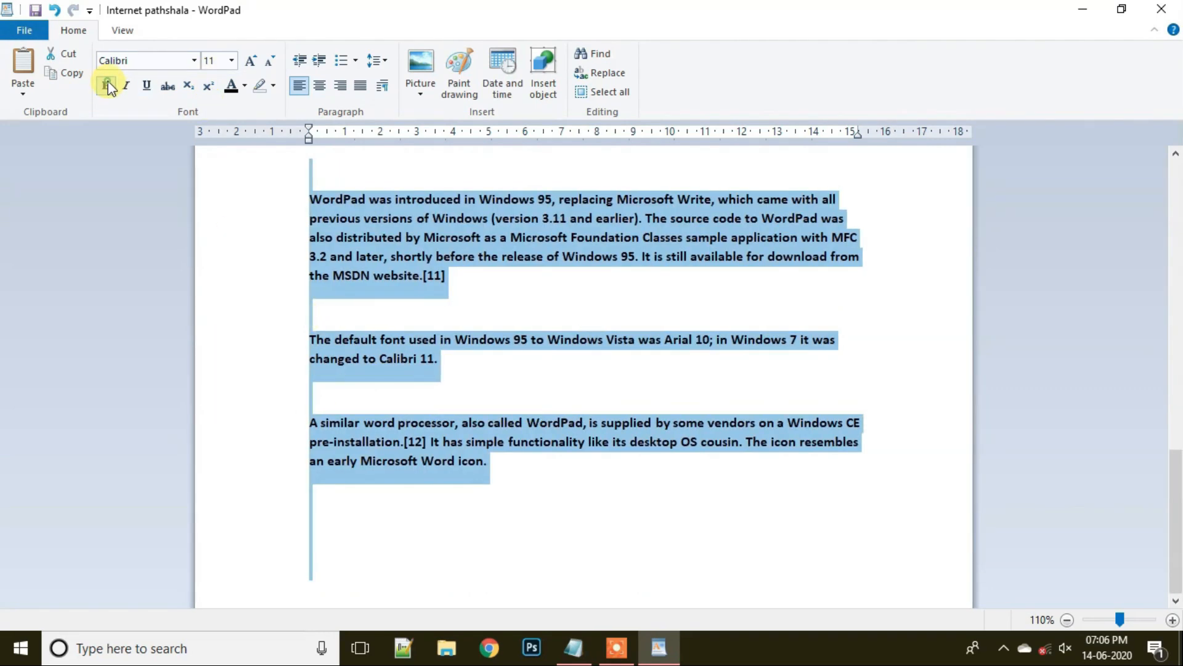
scroll(203, 298, up, 15)
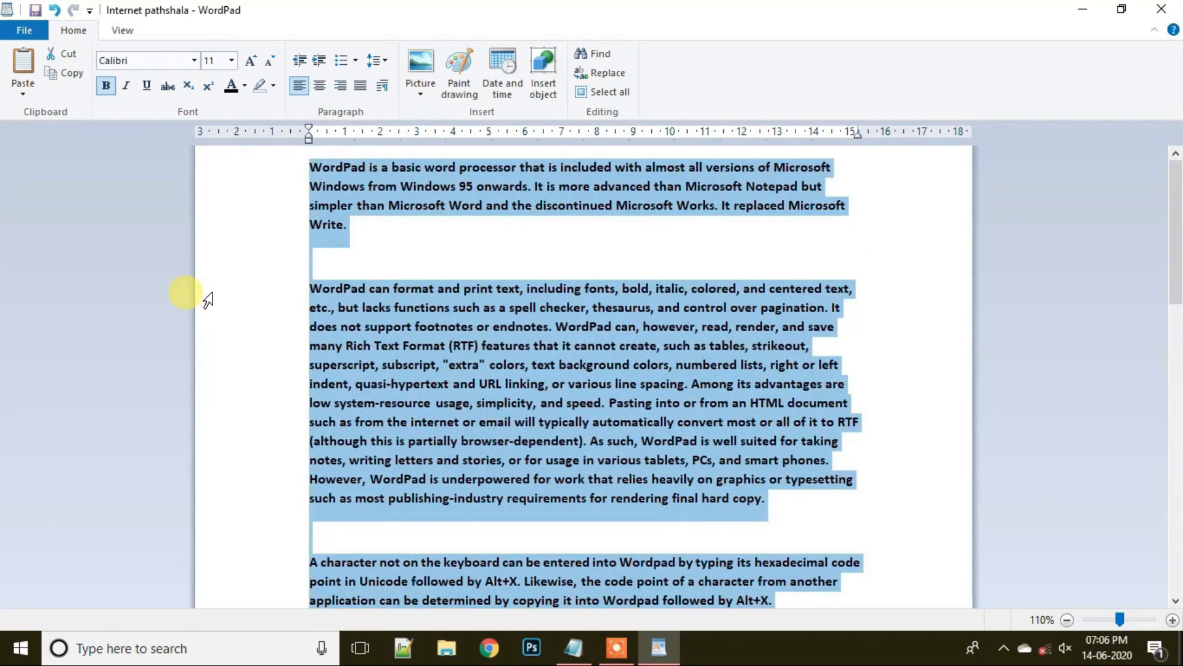
key(ctrl+z)
scroll(208, 300, up, 12)
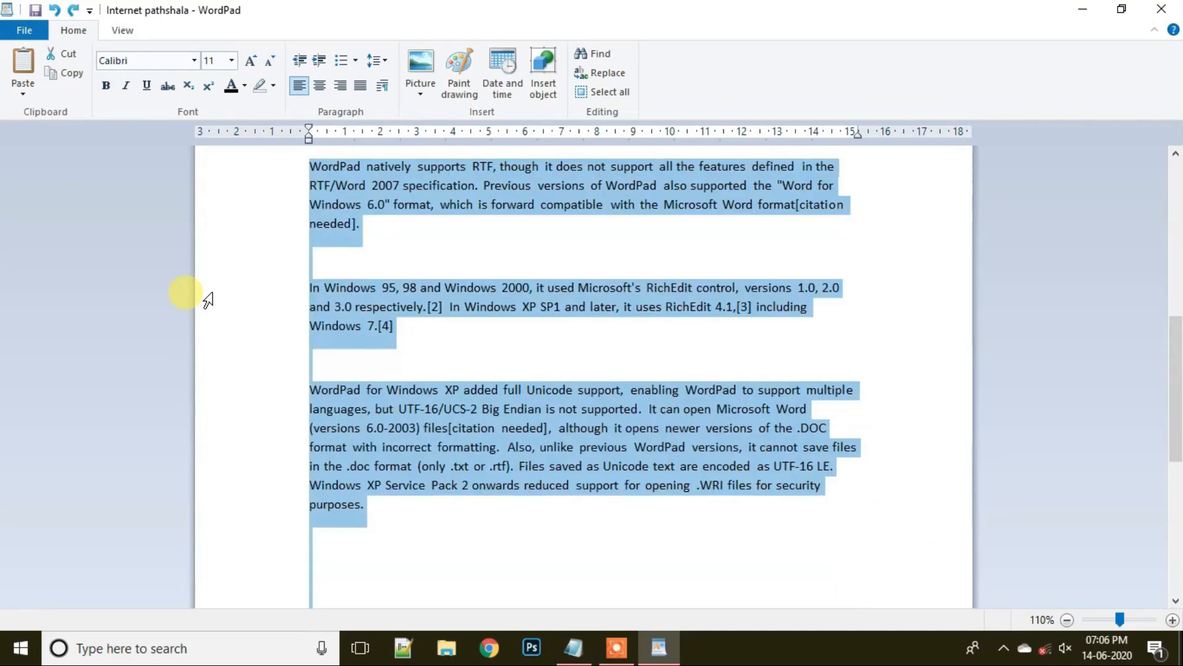
click(239, 244)
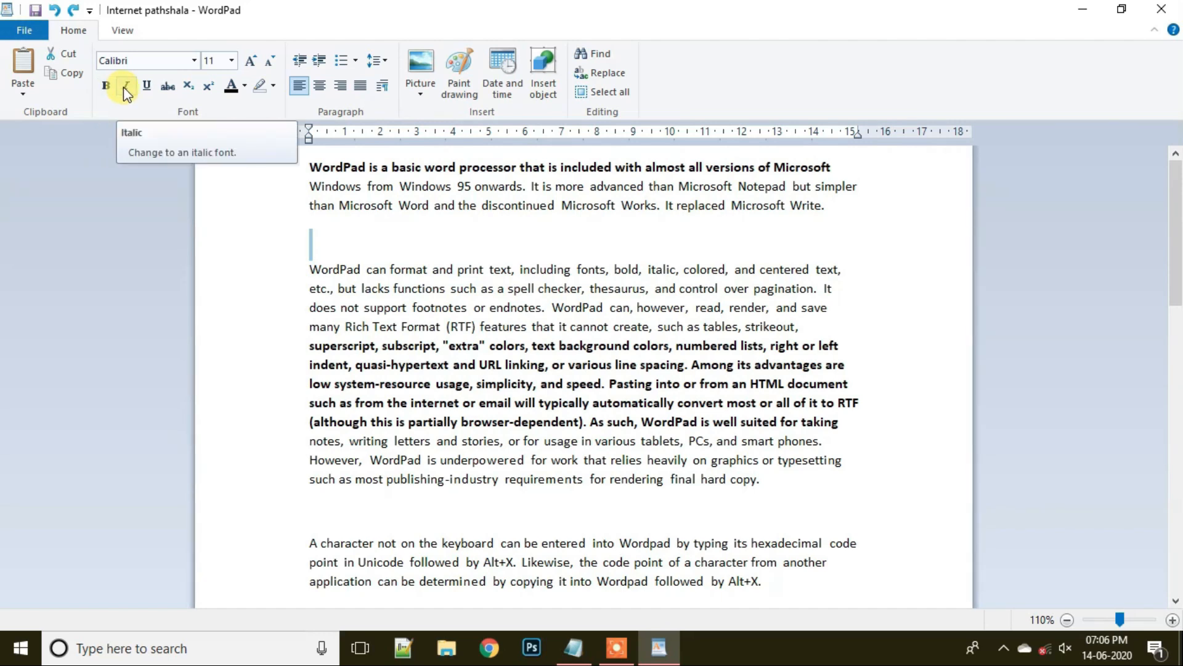
- Italicize and underline the first paragraph's text from "WordPad is a basic" to "more advanced than"
drag(310, 166, 678, 187)
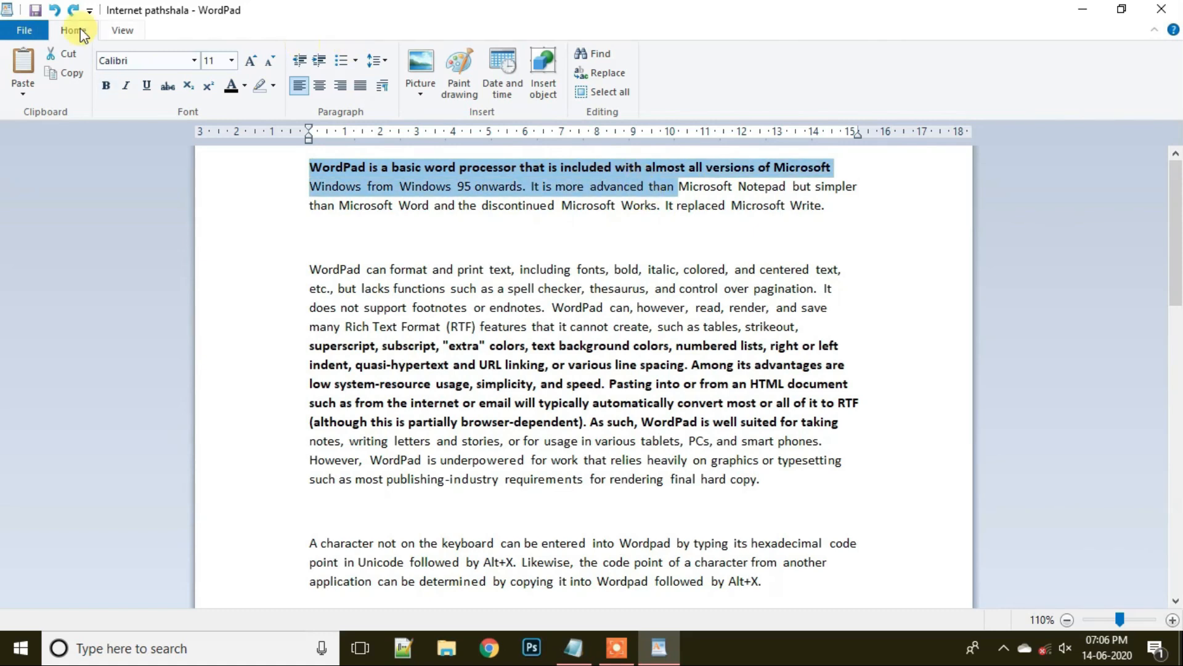
click(123, 87)
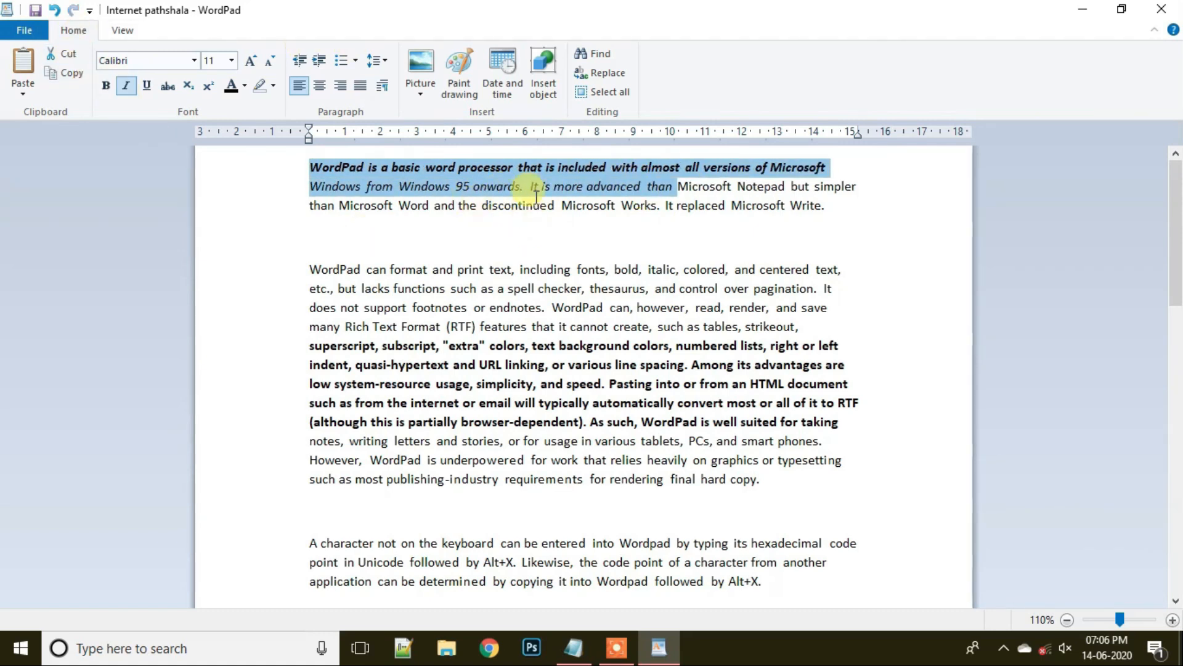
click(147, 86)
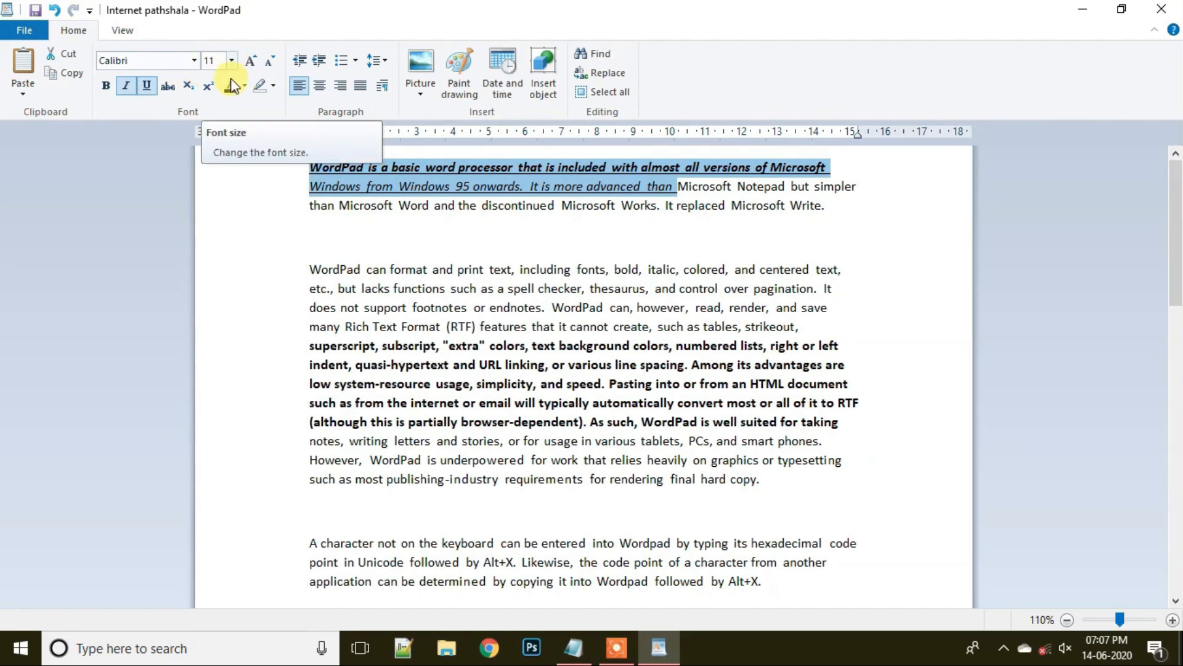
- Set the whole document's font size to 22 and release the full selection
key(ctrl+a)
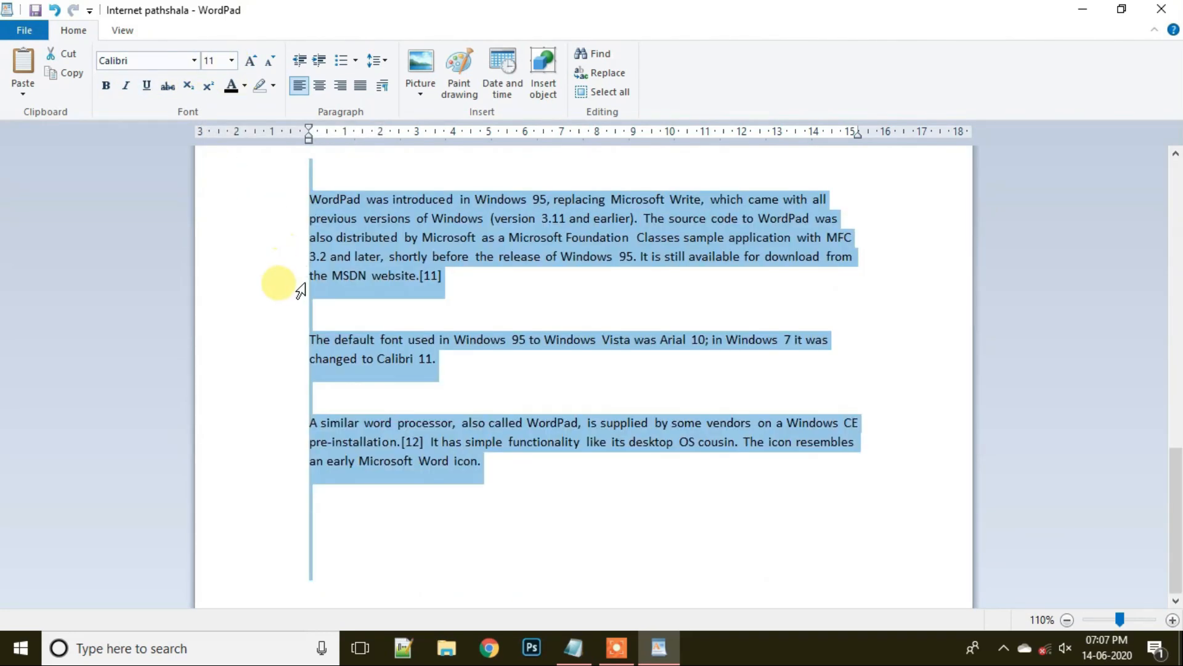
scroll(299, 290, up, 6)
scroll(297, 296, up, 5)
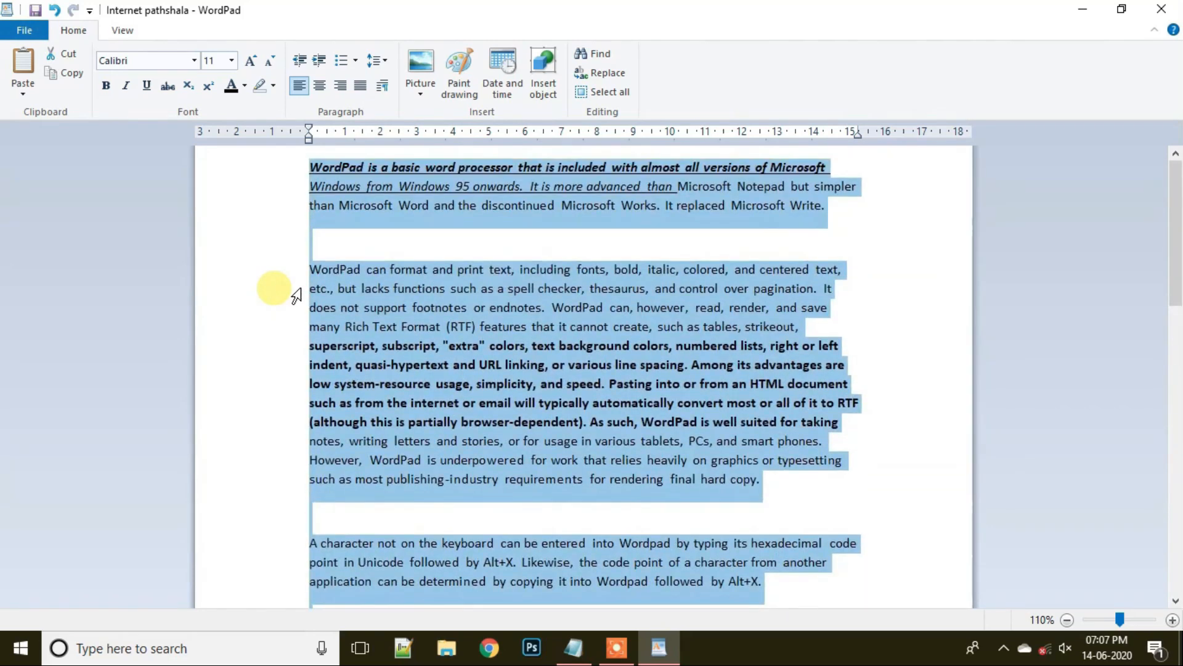
click(231, 61)
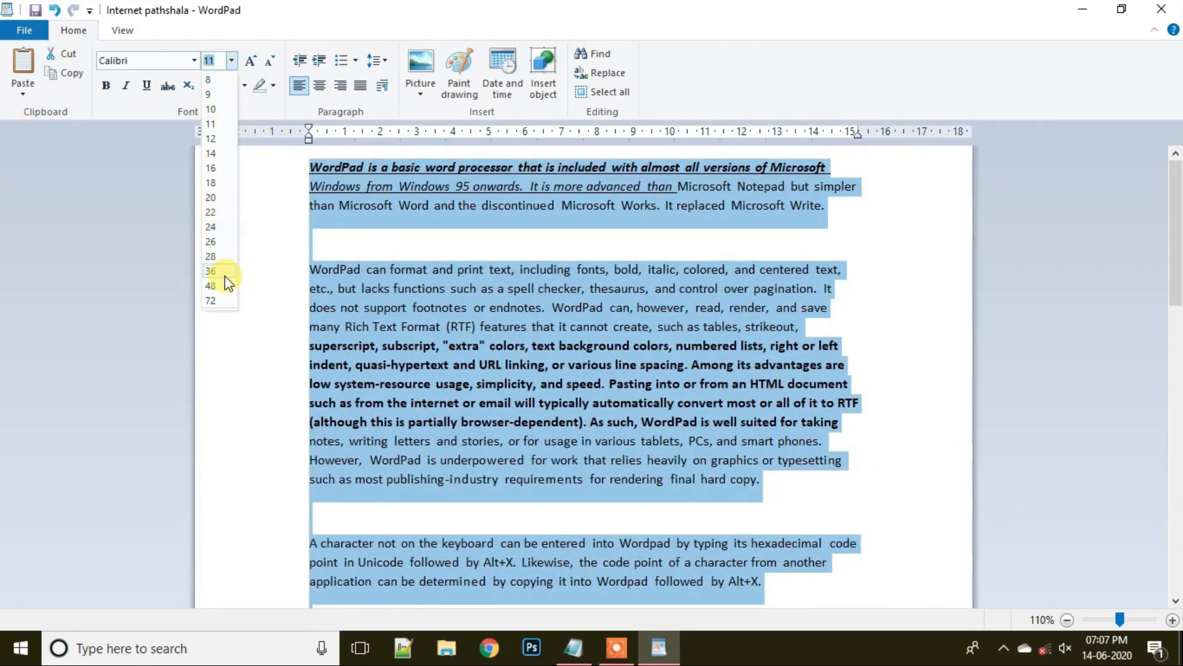
click(211, 212)
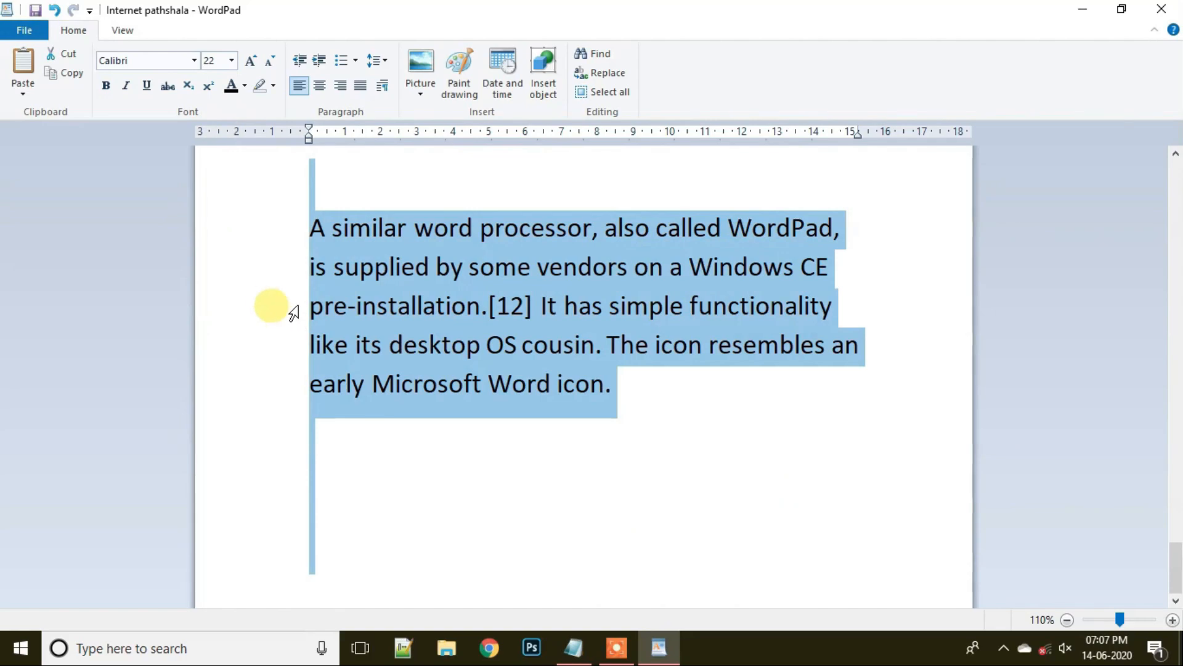
scroll(272, 309, up, 8)
scroll(290, 307, up, 10)
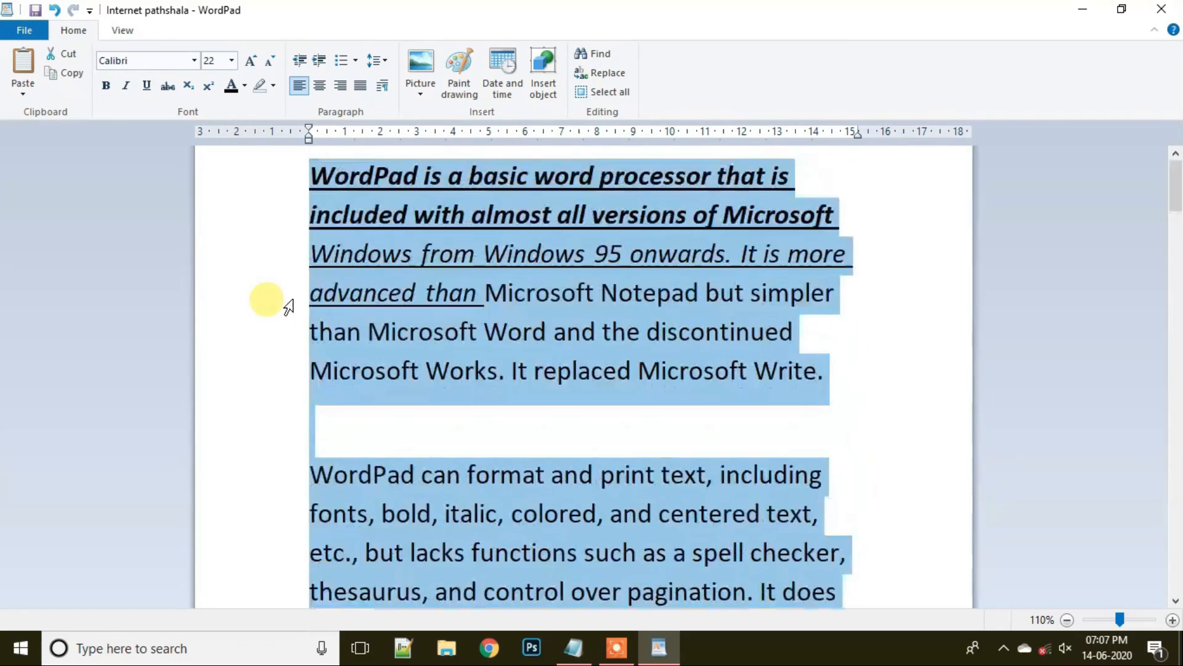
click(288, 291)
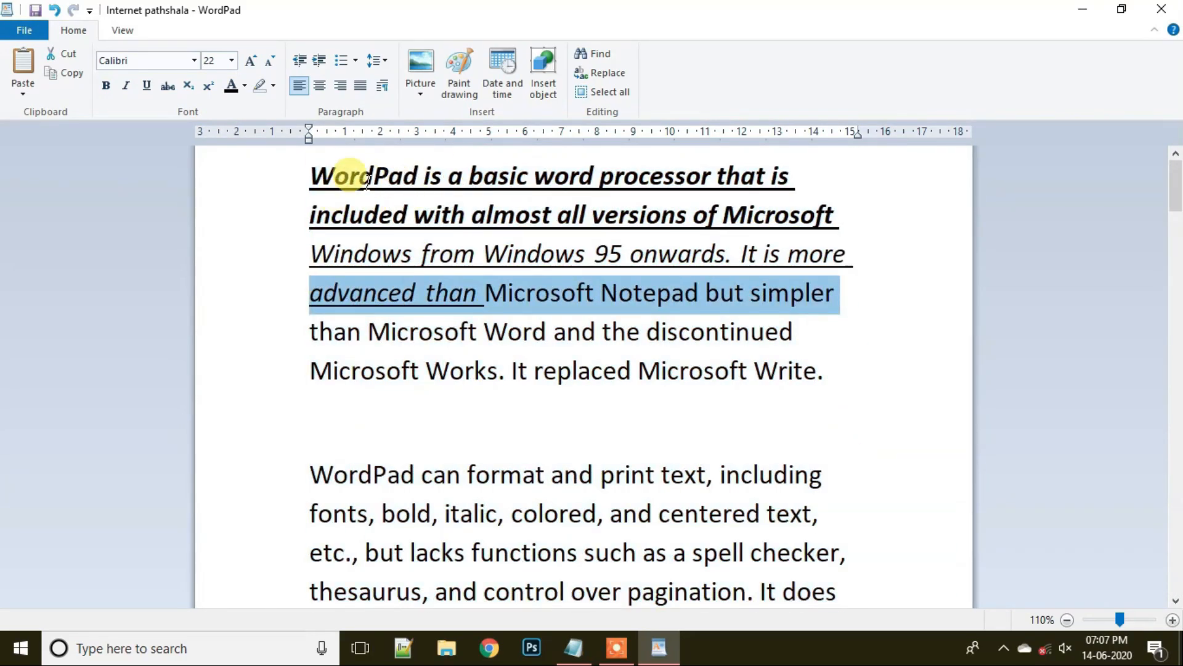
- Remove the bold, italic and underline formatting from the first paragraph's first two lines
drag(277, 174, 699, 216)
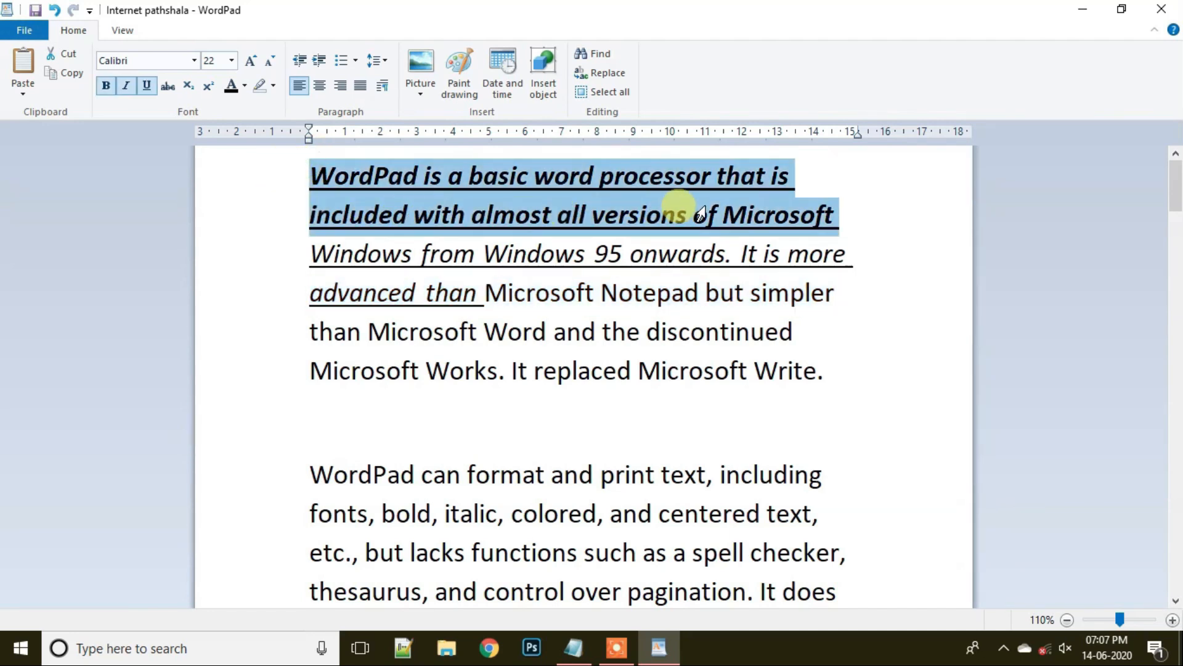
click(102, 85)
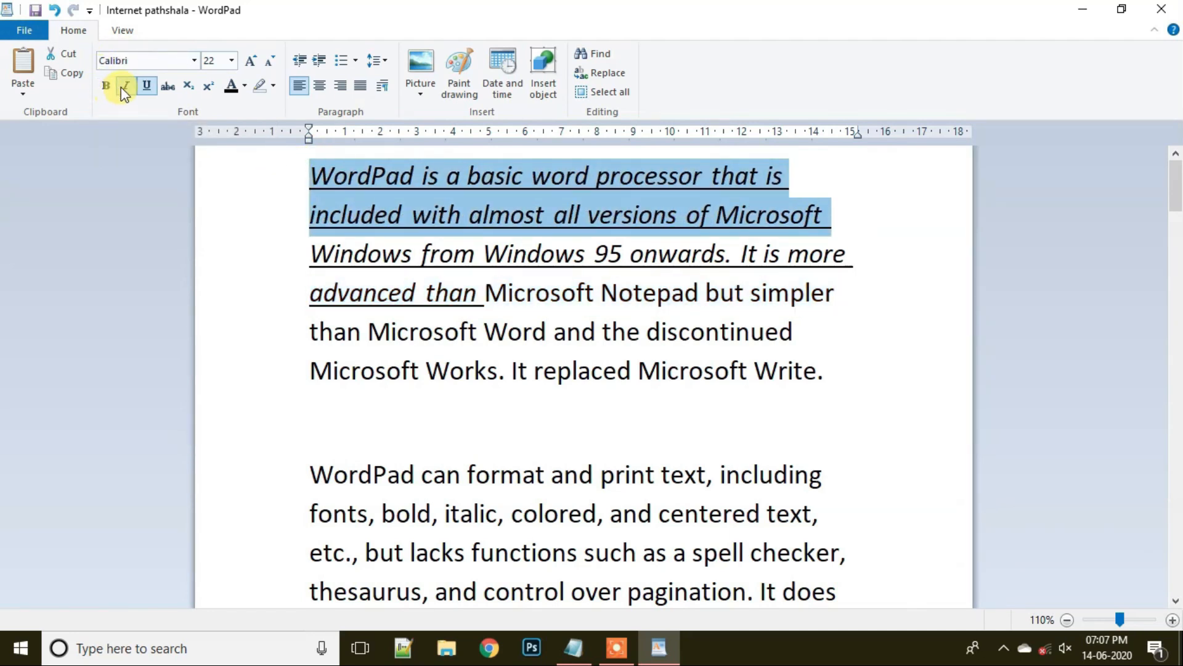
click(126, 86)
click(142, 88)
- Remove the underline from the first paragraph's third and fourth lines, and the italics from the third line
click(263, 260)
drag(286, 267, 312, 289)
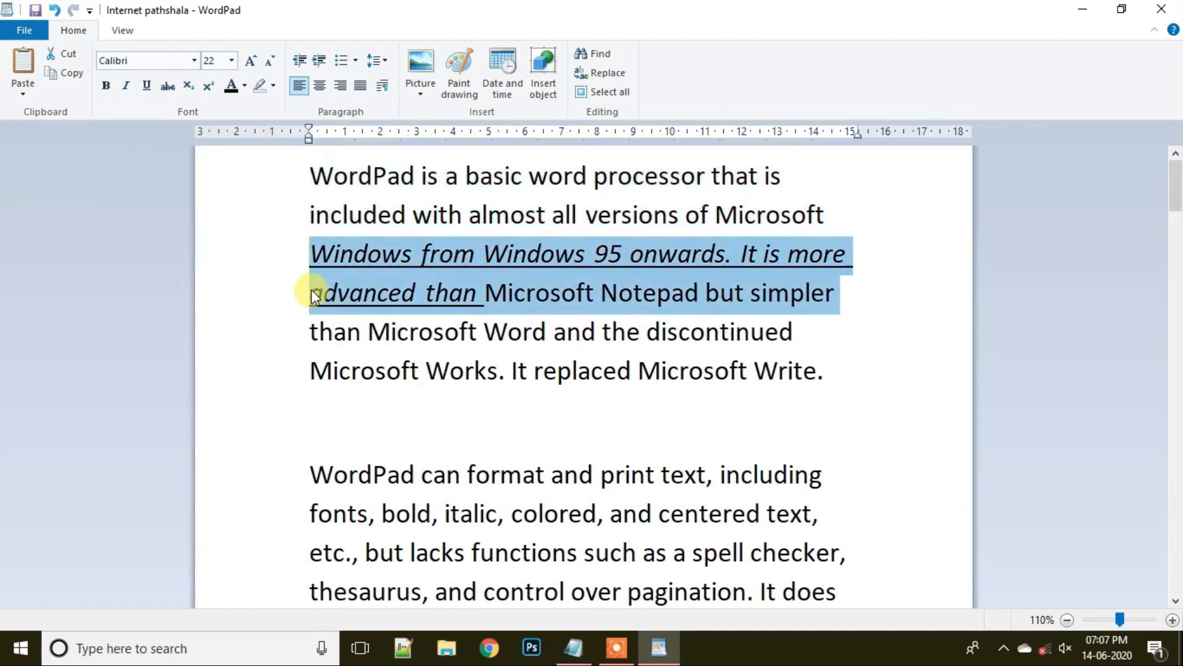
click(147, 88)
click(147, 88)
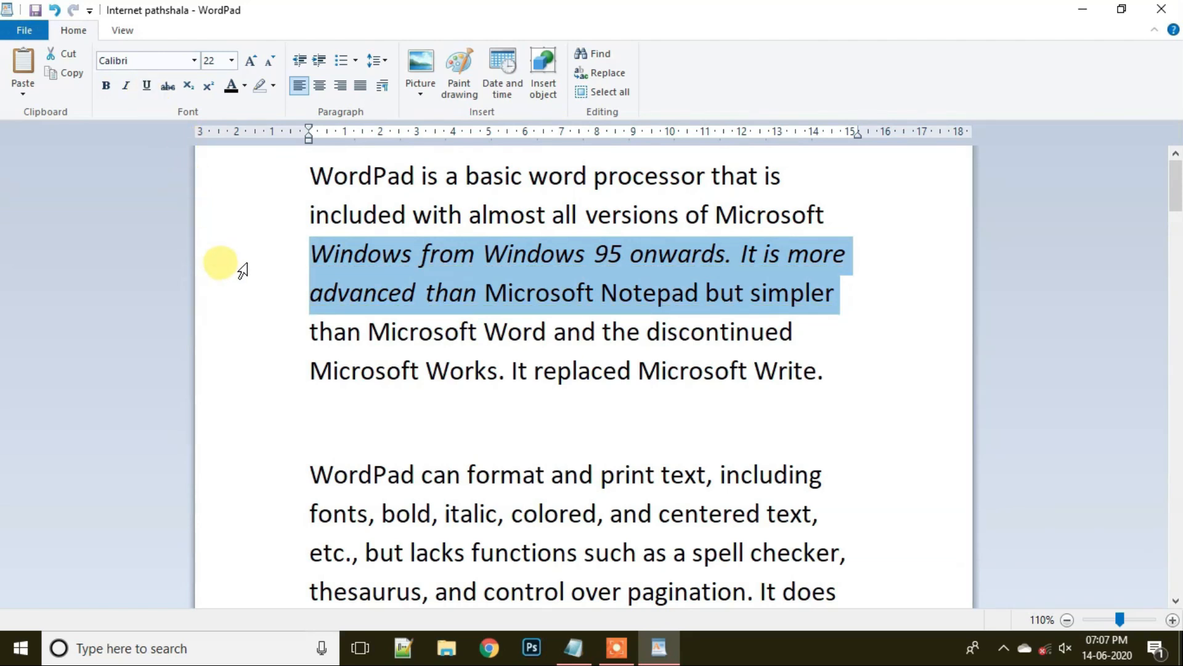
click(244, 265)
click(128, 86)
- Apply strikethrough and superscript to the line "included with almost all versions of Microsoft", and undo both
click(235, 228)
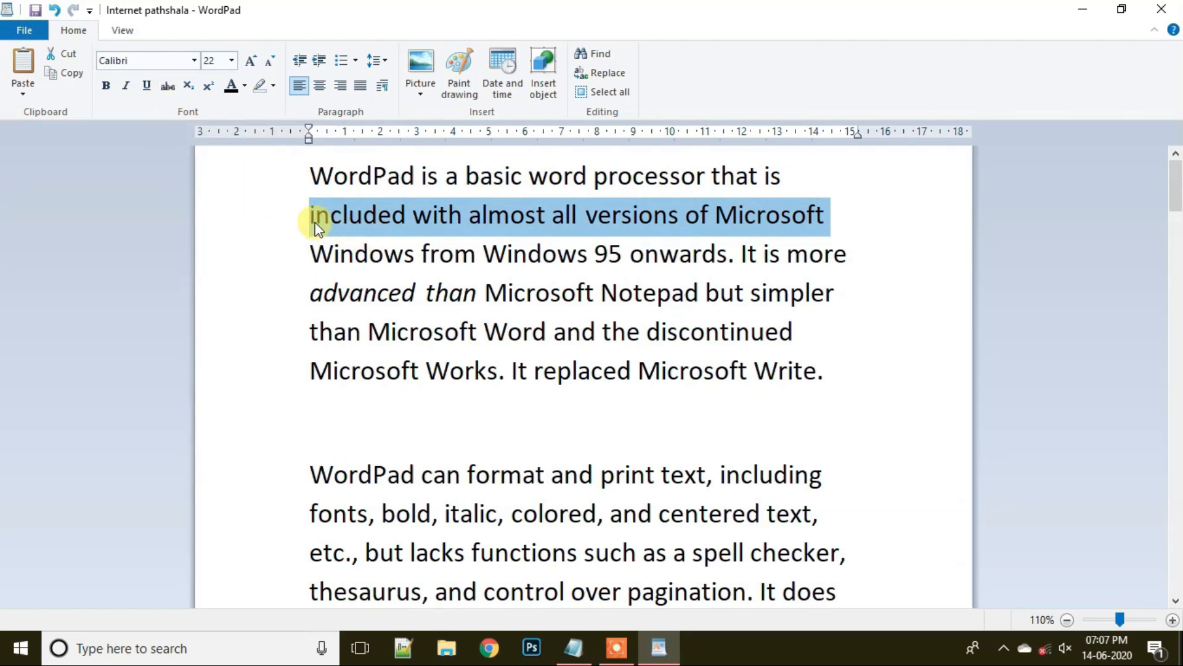
click(163, 87)
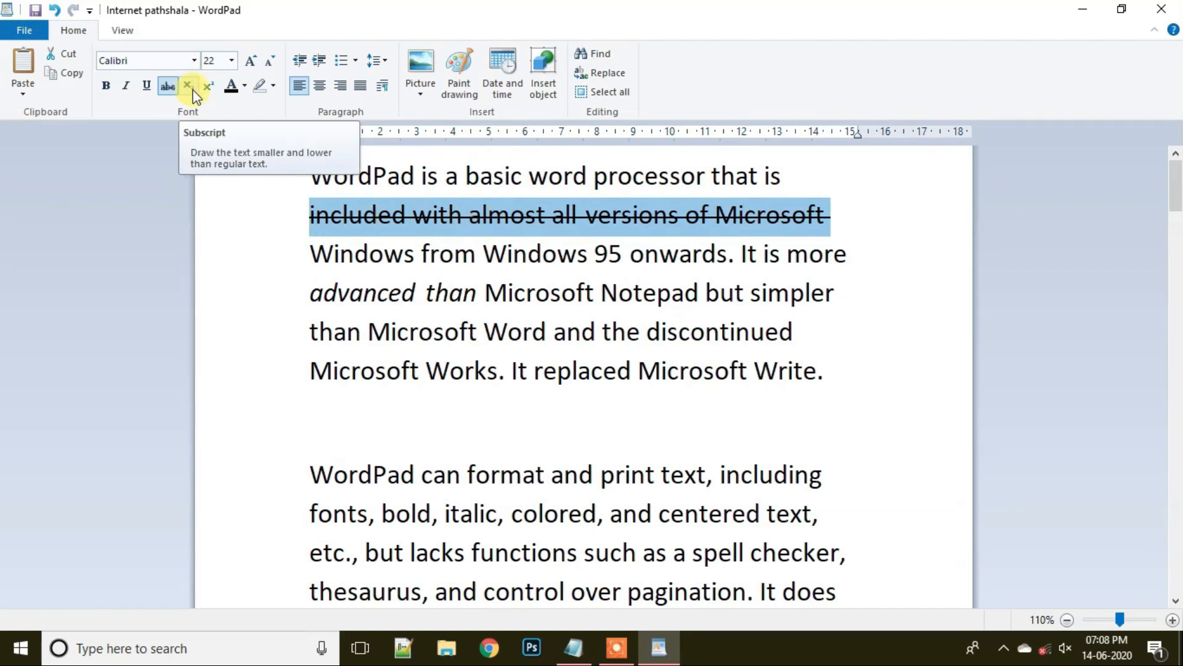
click(273, 216)
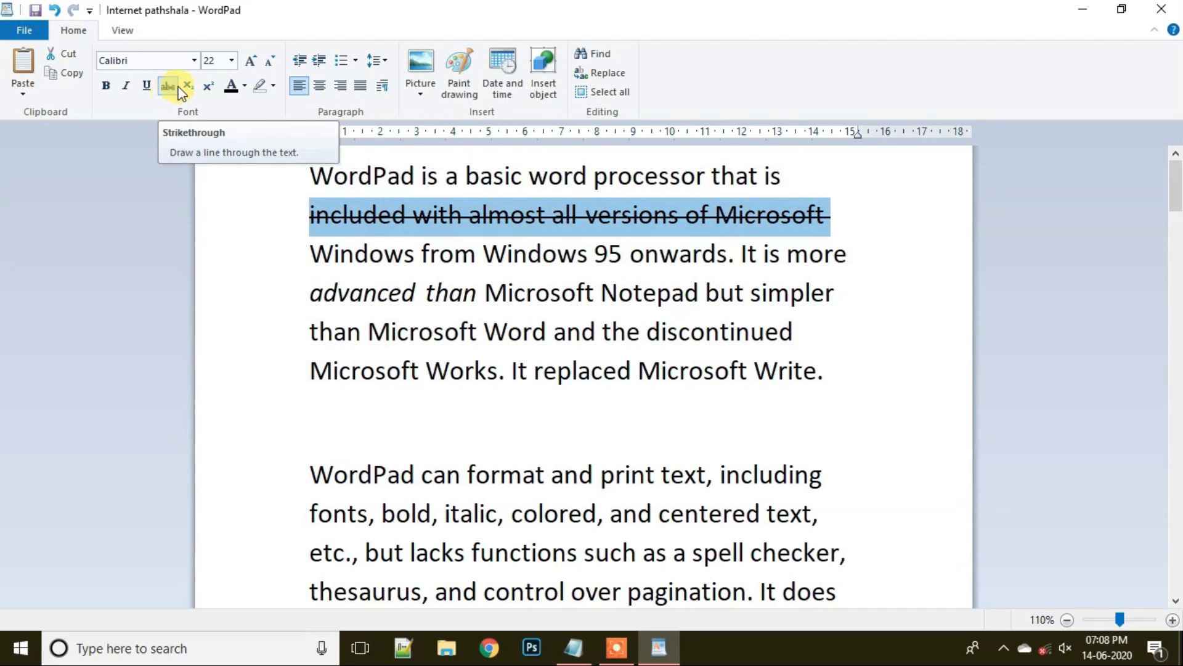
click(210, 87)
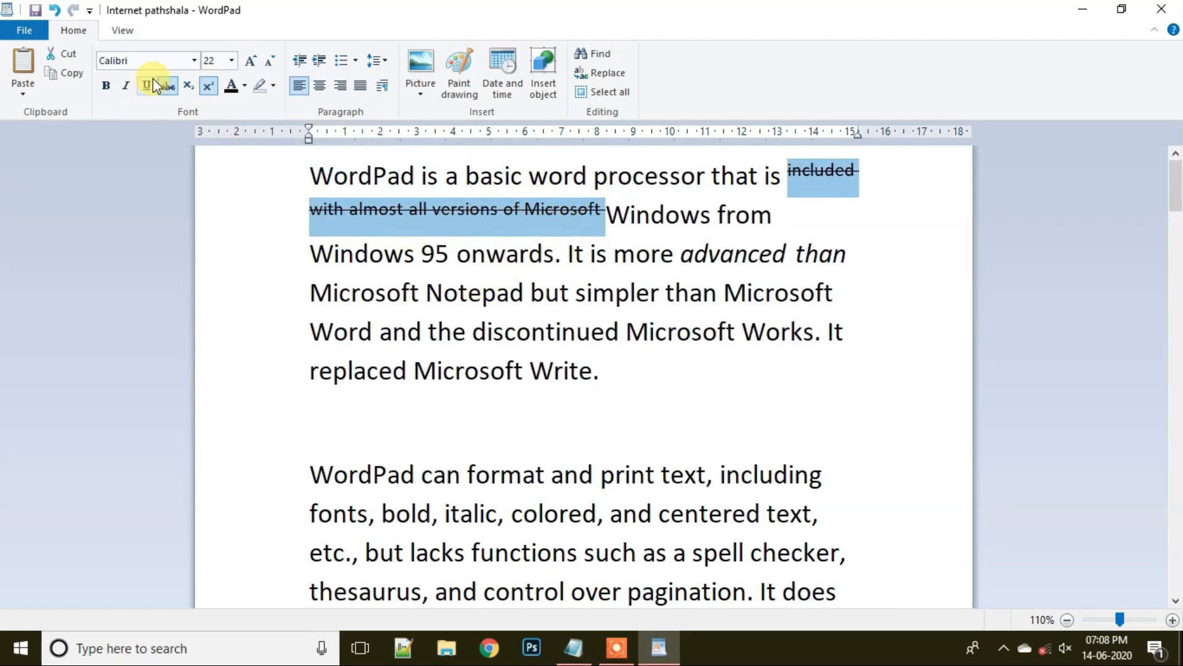
click(256, 209)
click(796, 213)
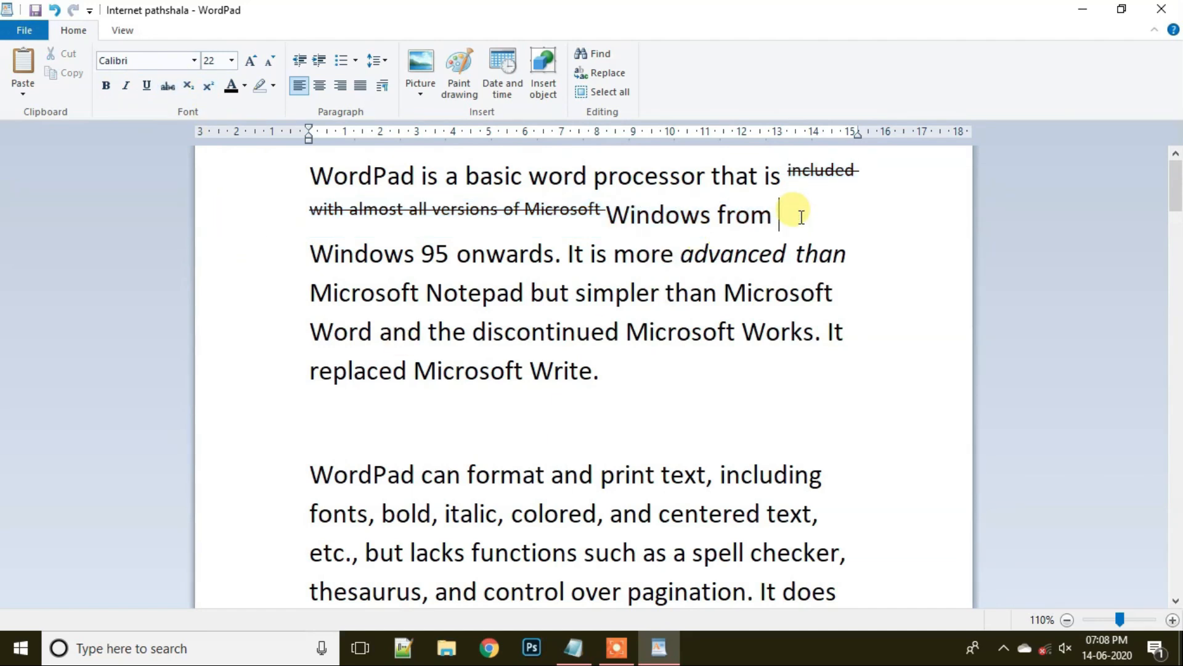
key(ctrl+z)
key(ctrl+z)
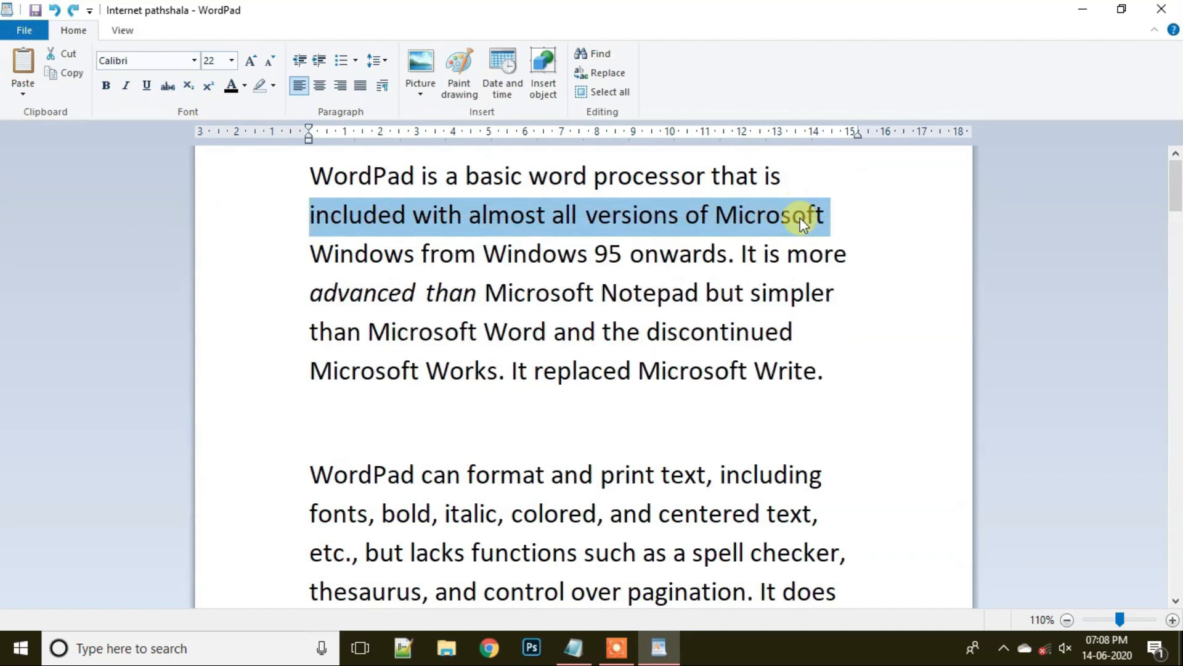
- Enter x on the blank line below the first paragraph and format it as subscript
click(872, 210)
click(370, 422)
text(x)
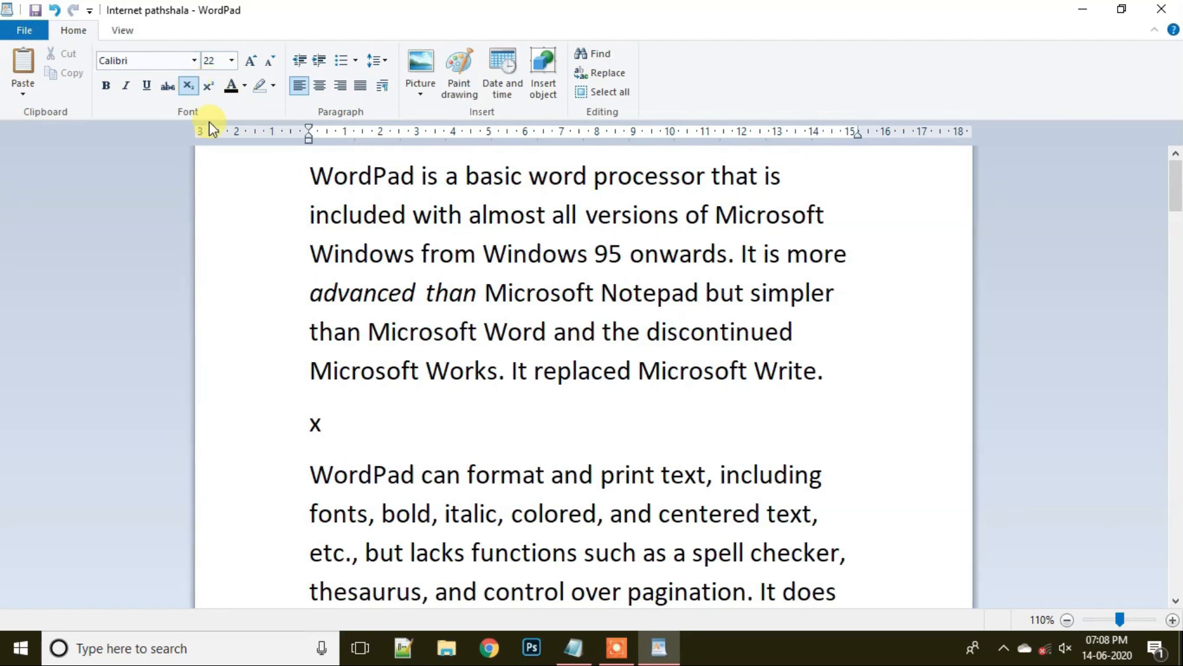
double_click(315, 424)
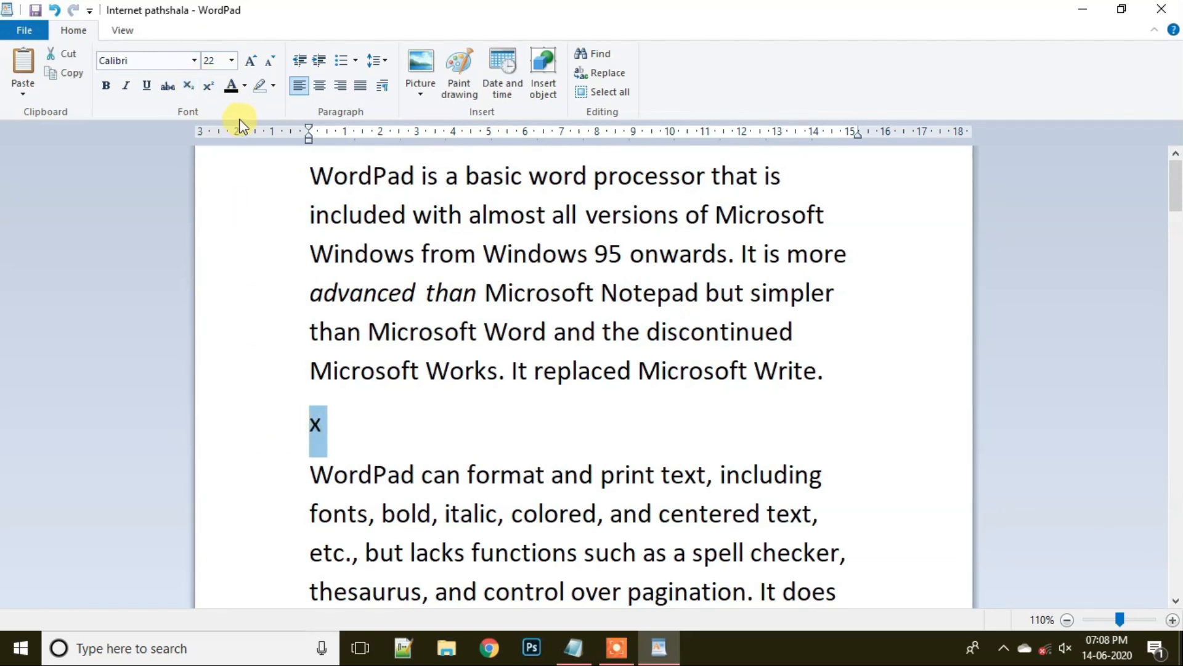
click(188, 86)
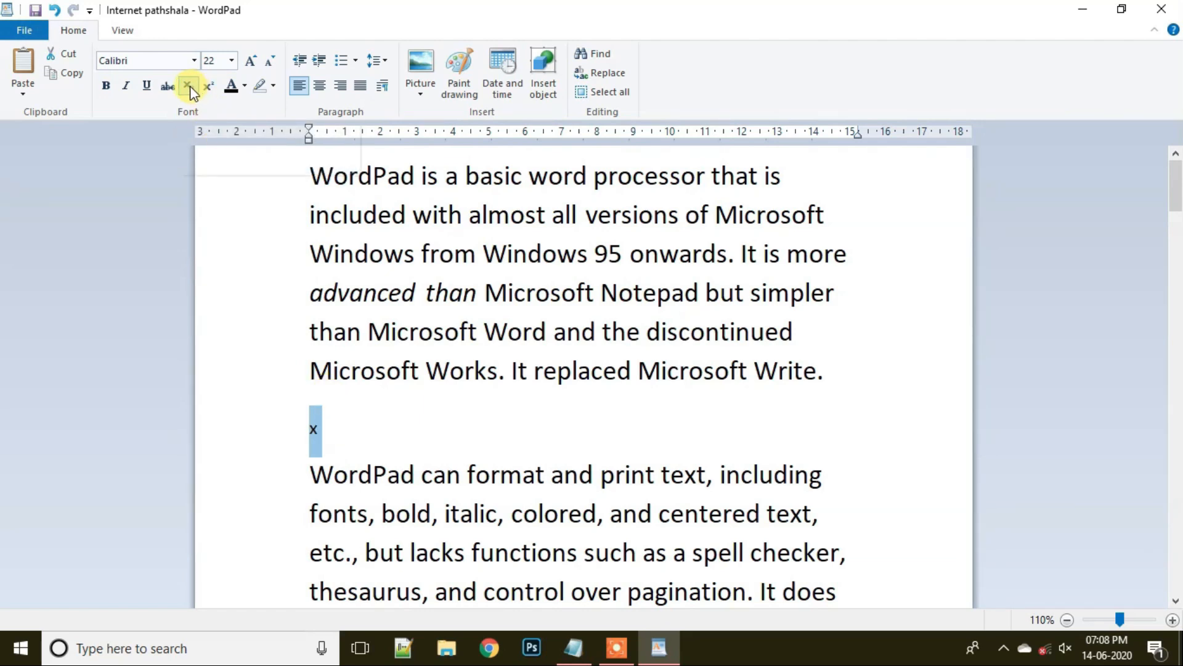
- Add a 2 directly after the x, format it as superscript, and release the selection
click(321, 425)
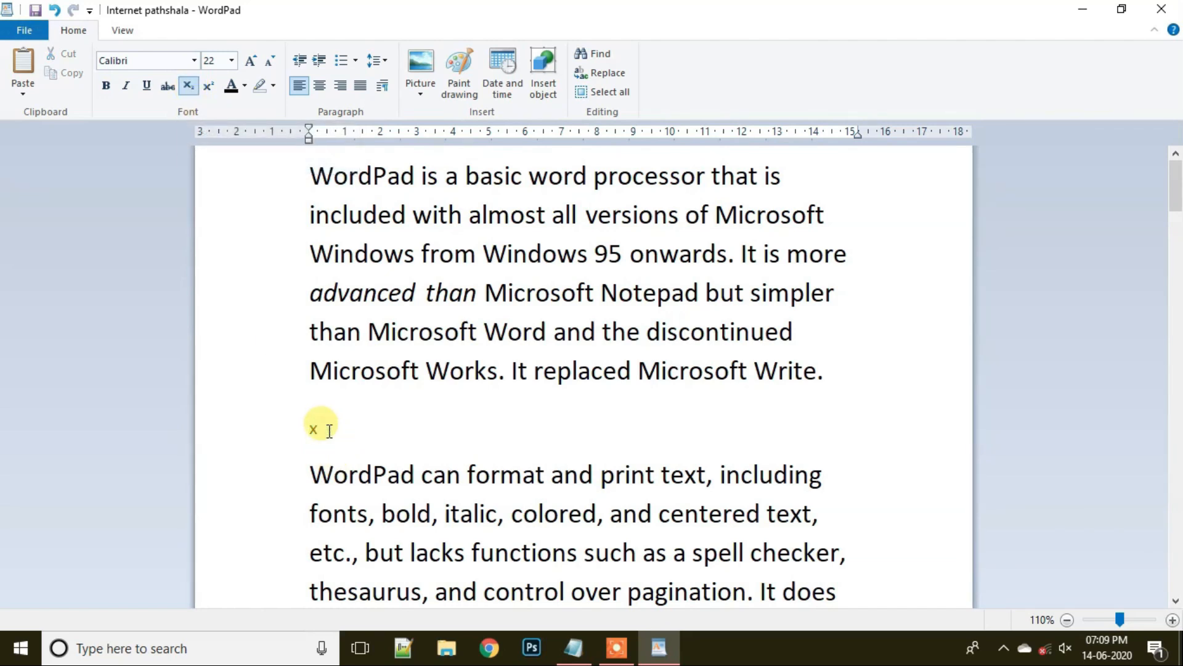
text(2)
drag(318, 427, 328, 427)
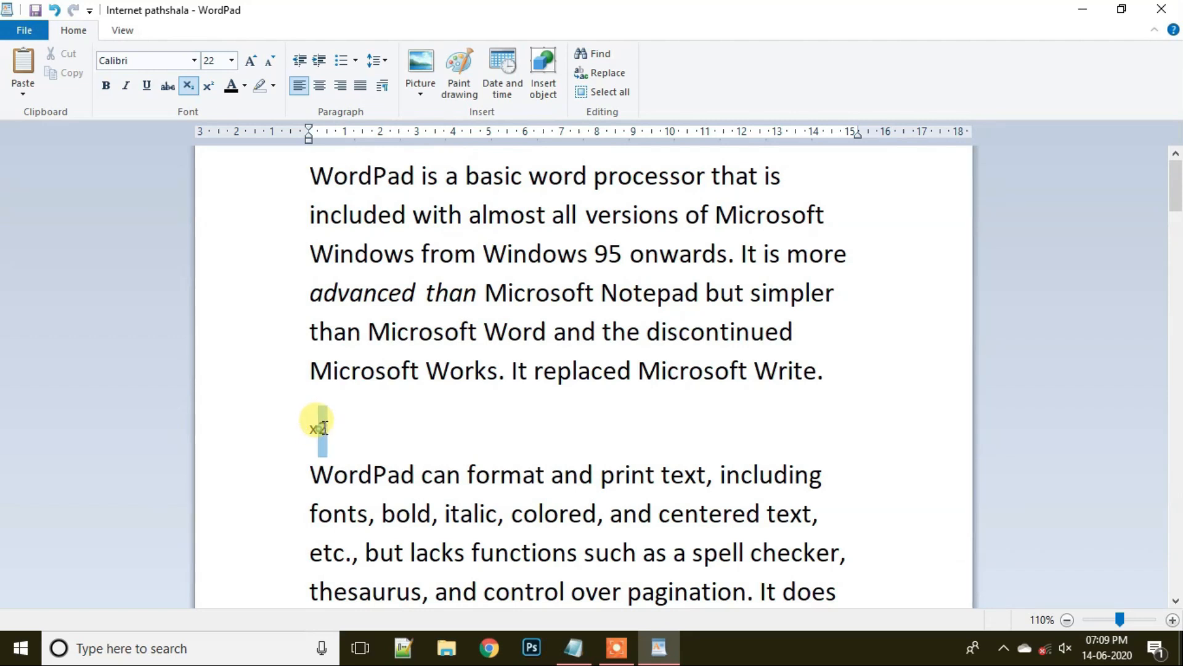
click(210, 93)
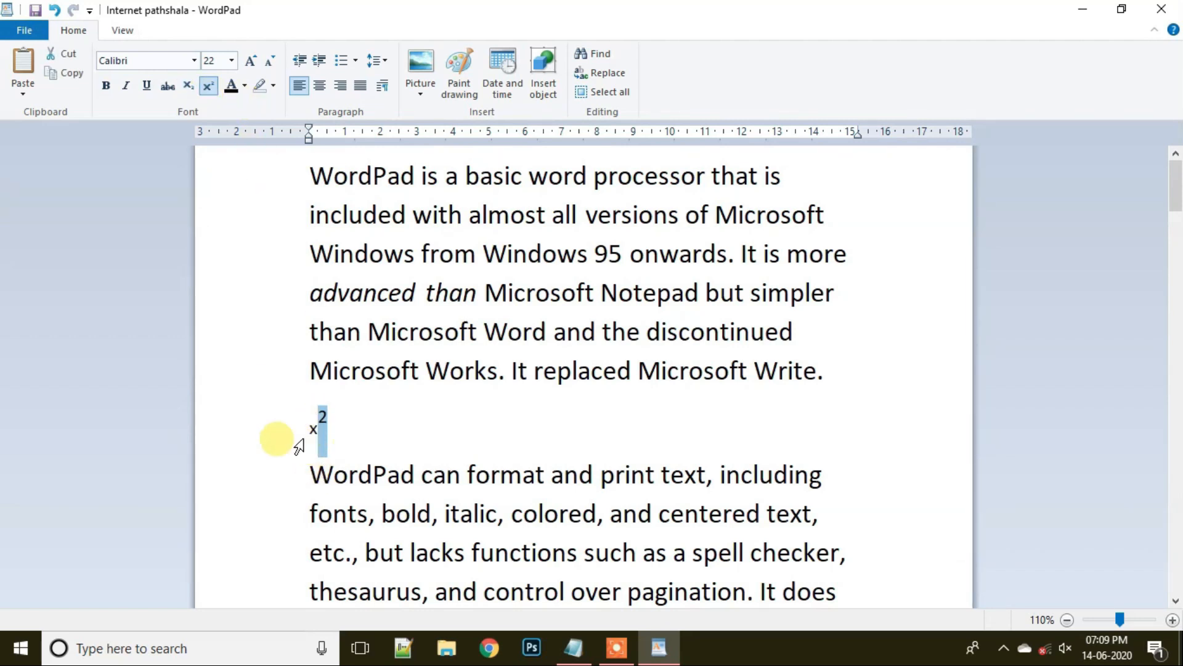
drag(302, 439, 318, 448)
click(396, 427)
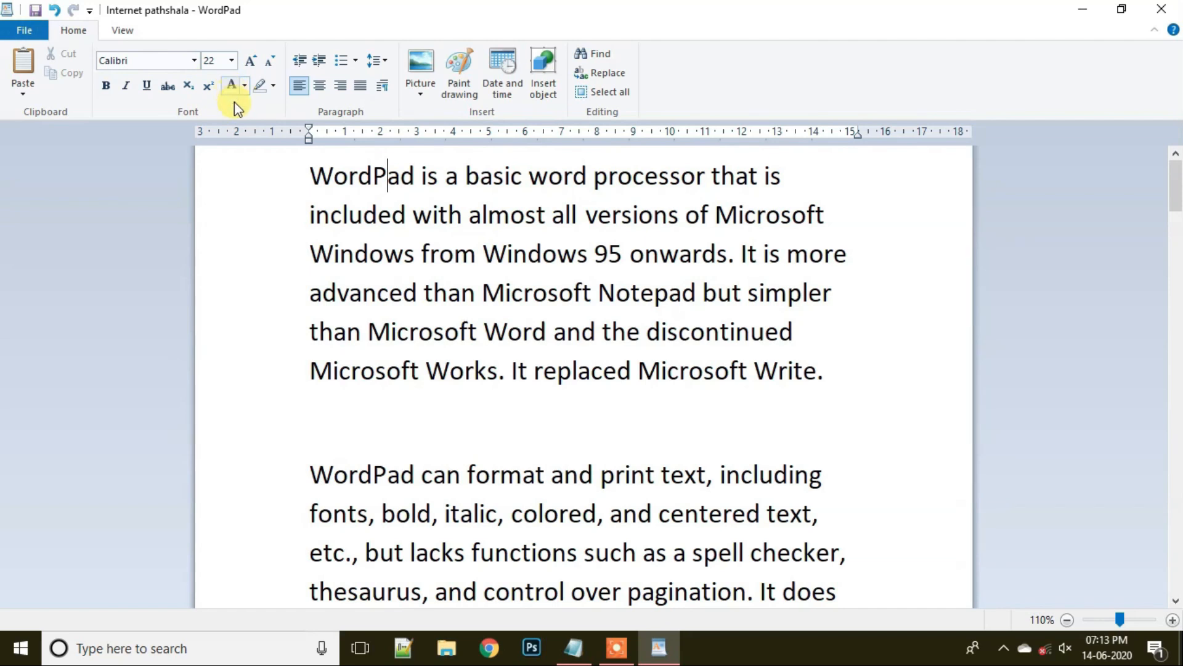
- Color the first four lines of the first paragraph red
drag(280, 174, 463, 306)
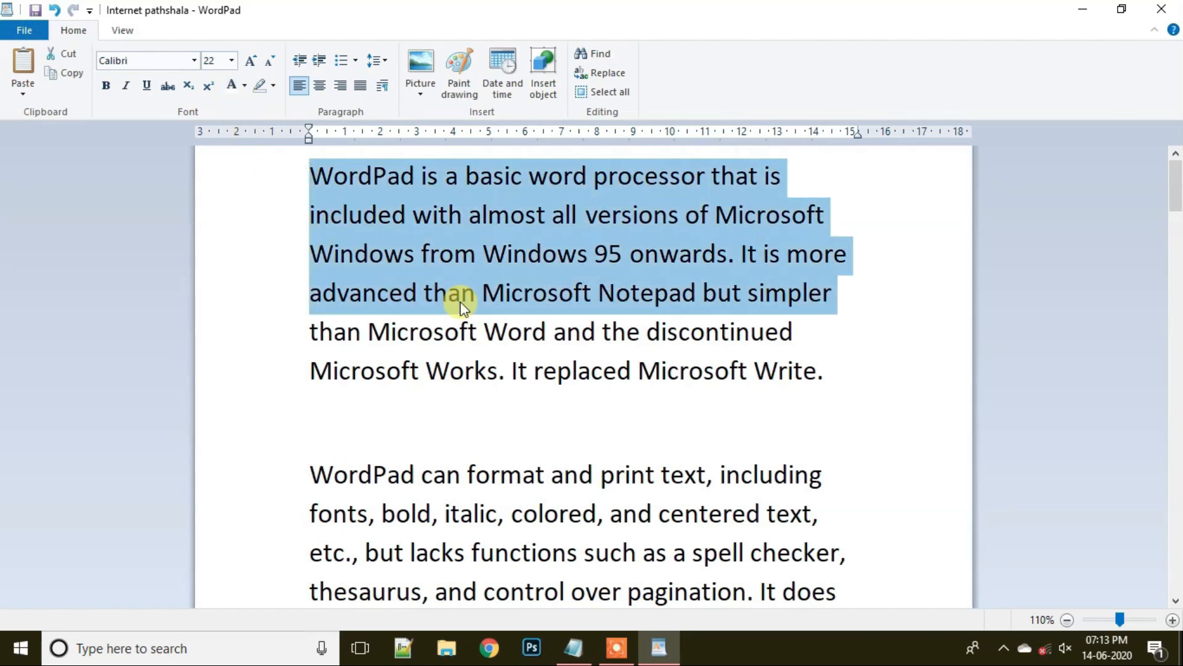
click(244, 89)
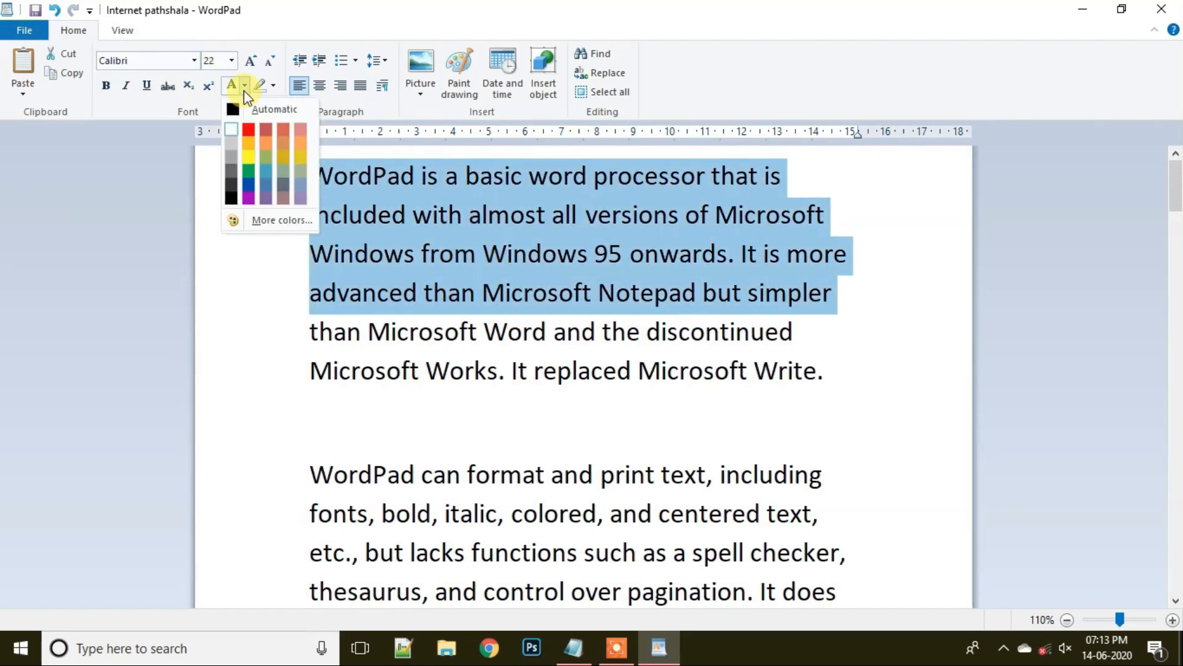
click(252, 133)
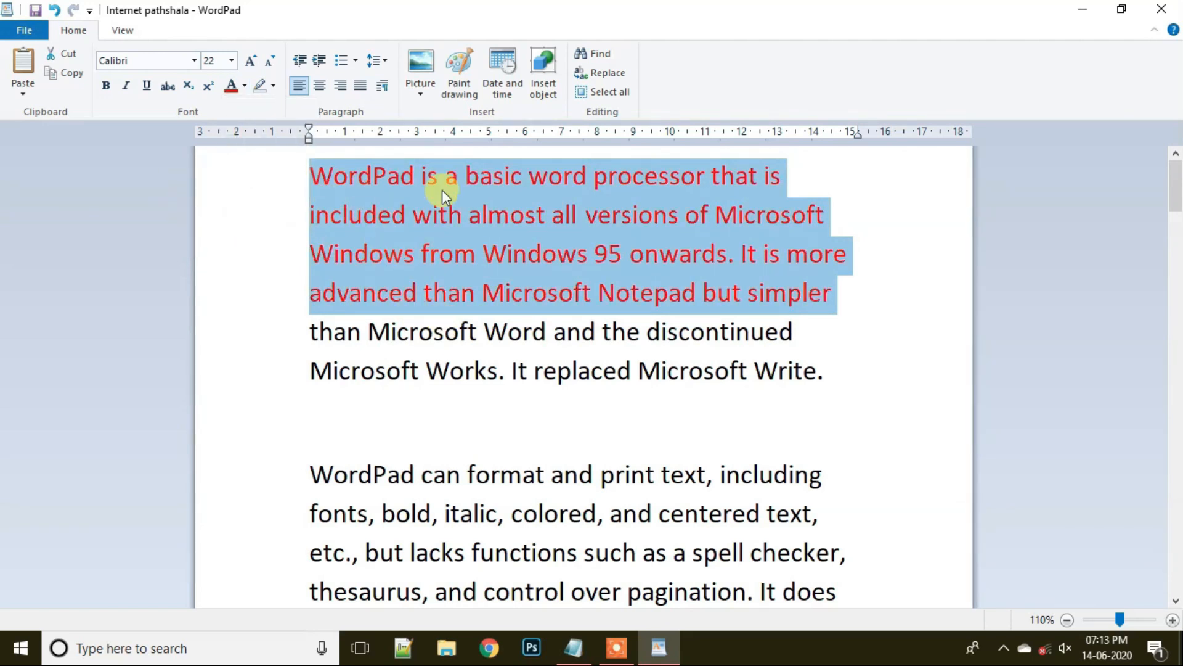
- Color the word "WordPad" at the start of the first paragraph green
click(293, 178)
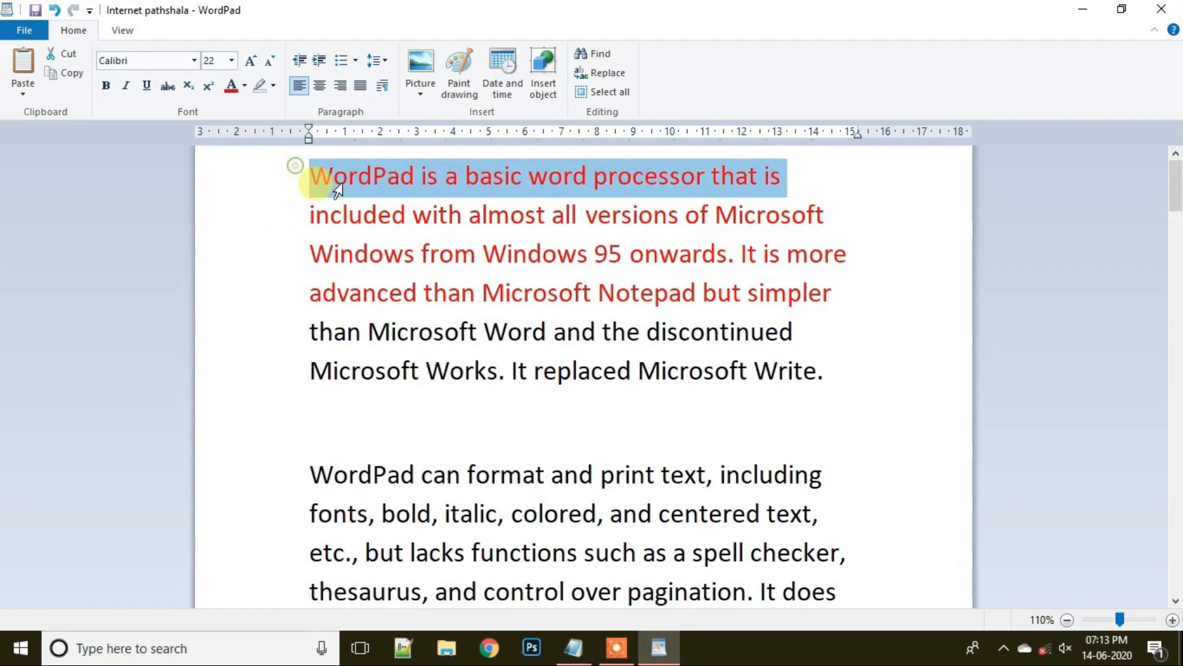
double_click(407, 179)
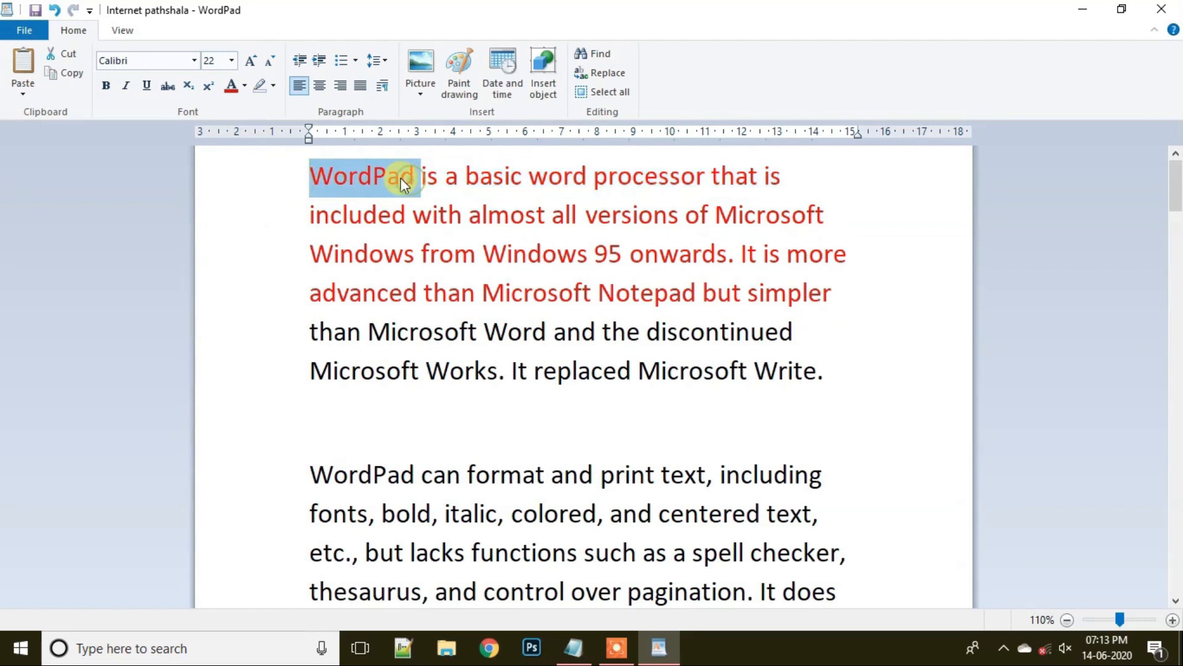
click(245, 94)
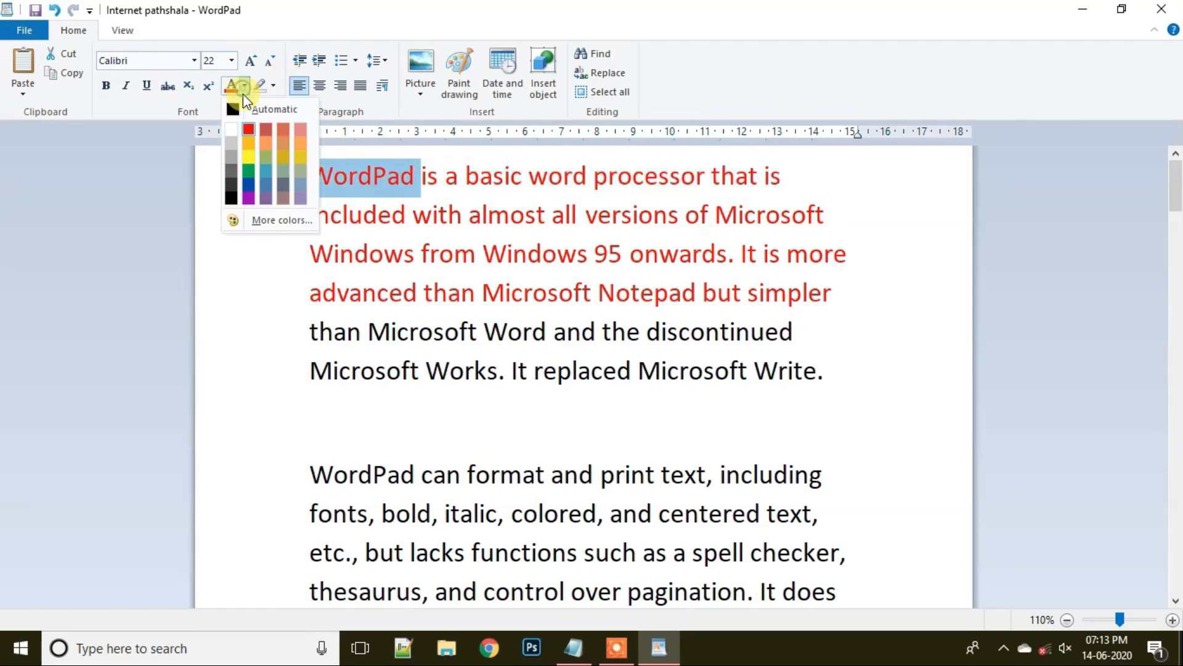
click(248, 171)
click(265, 216)
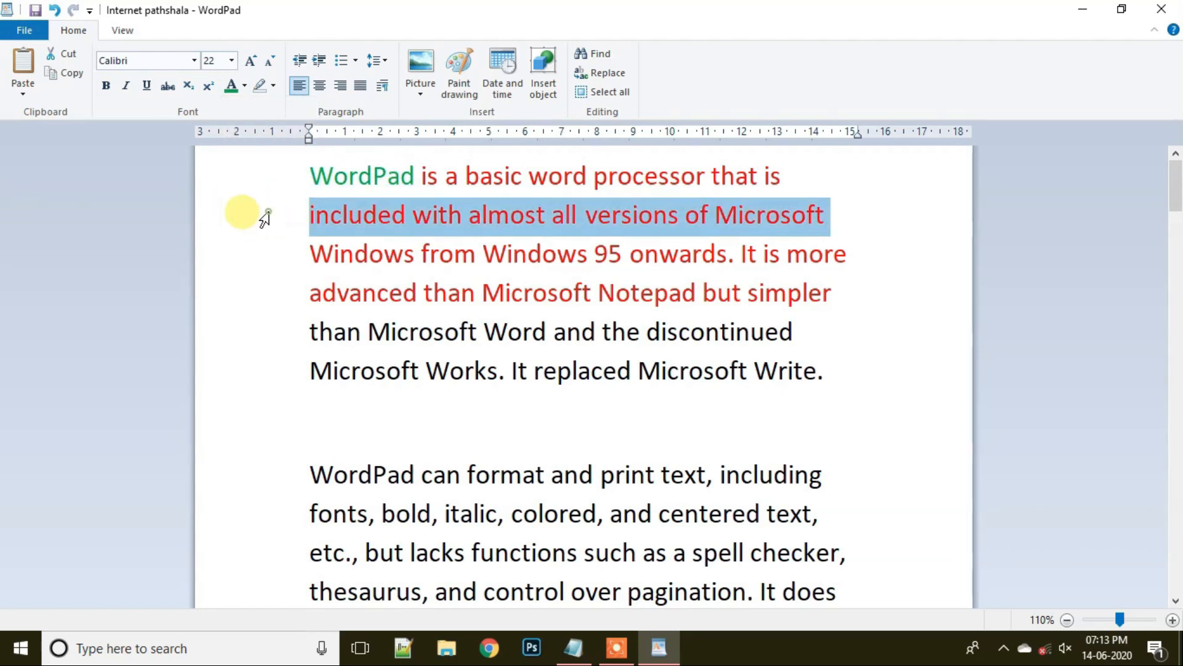
click(255, 262)
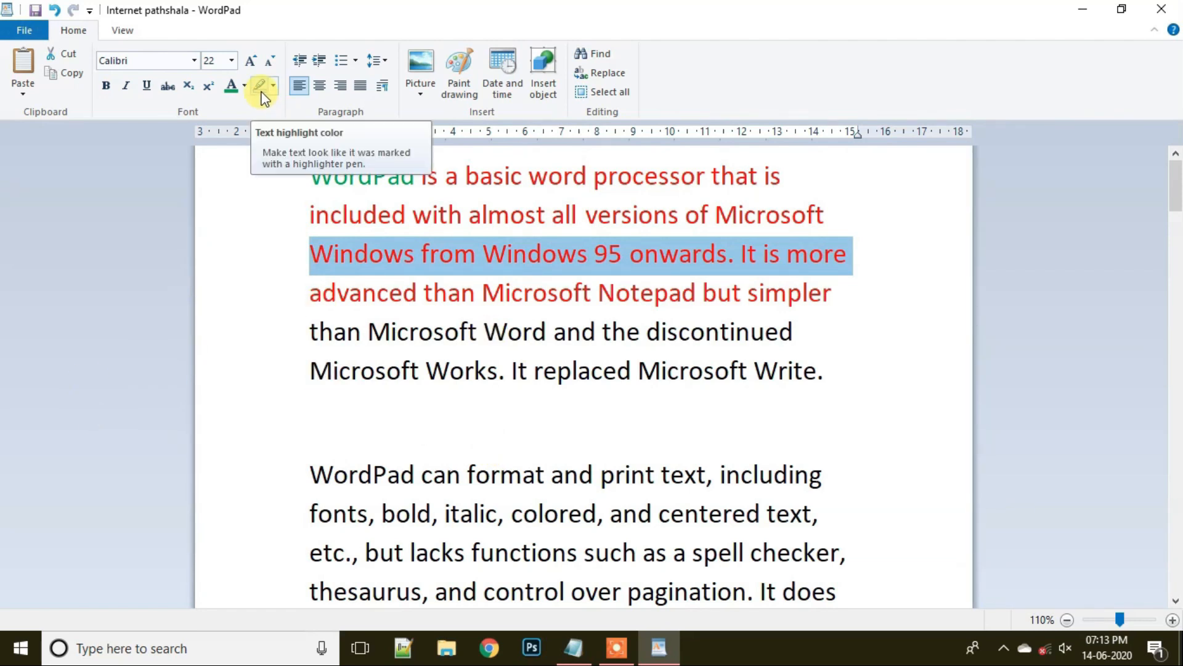
- Highlight the second paragraph's first line, "WordPad can format and print text, including", in blue
scroll(351, 352, down, 2)
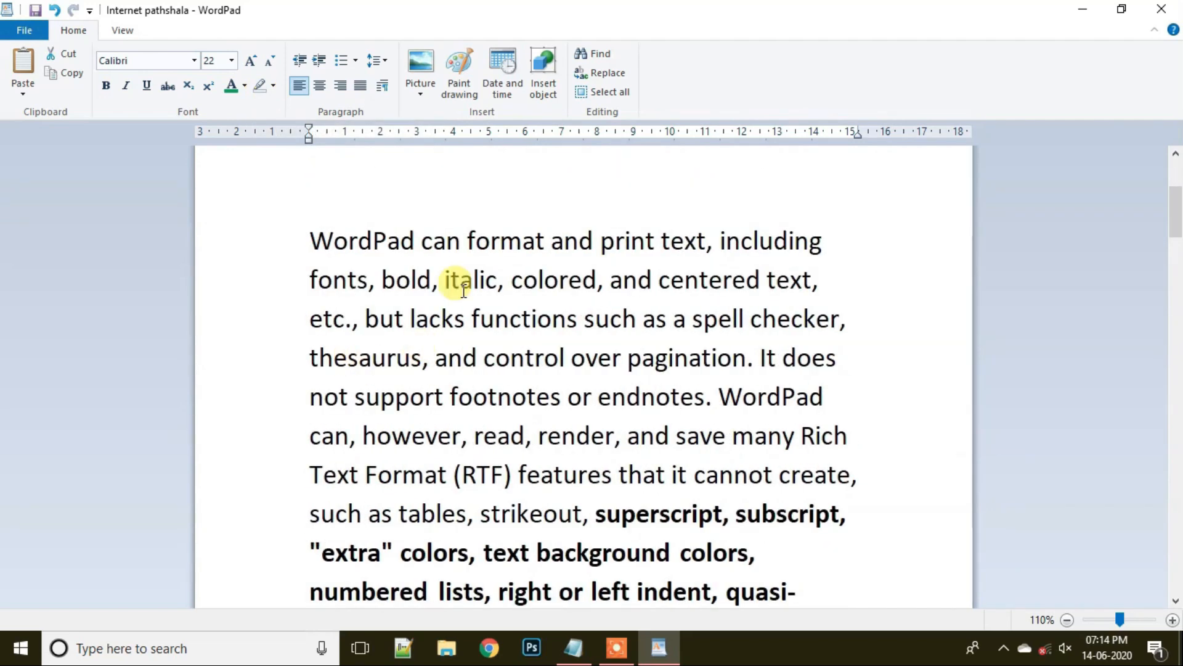
scroll(450, 382, up, 1)
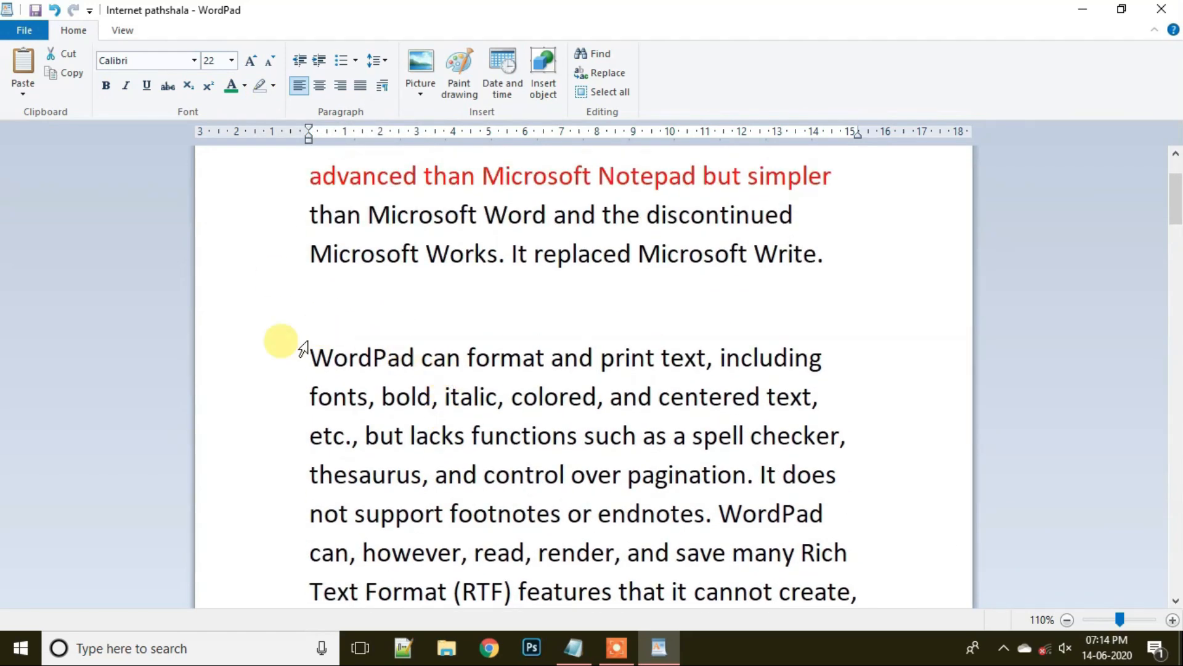
click(305, 348)
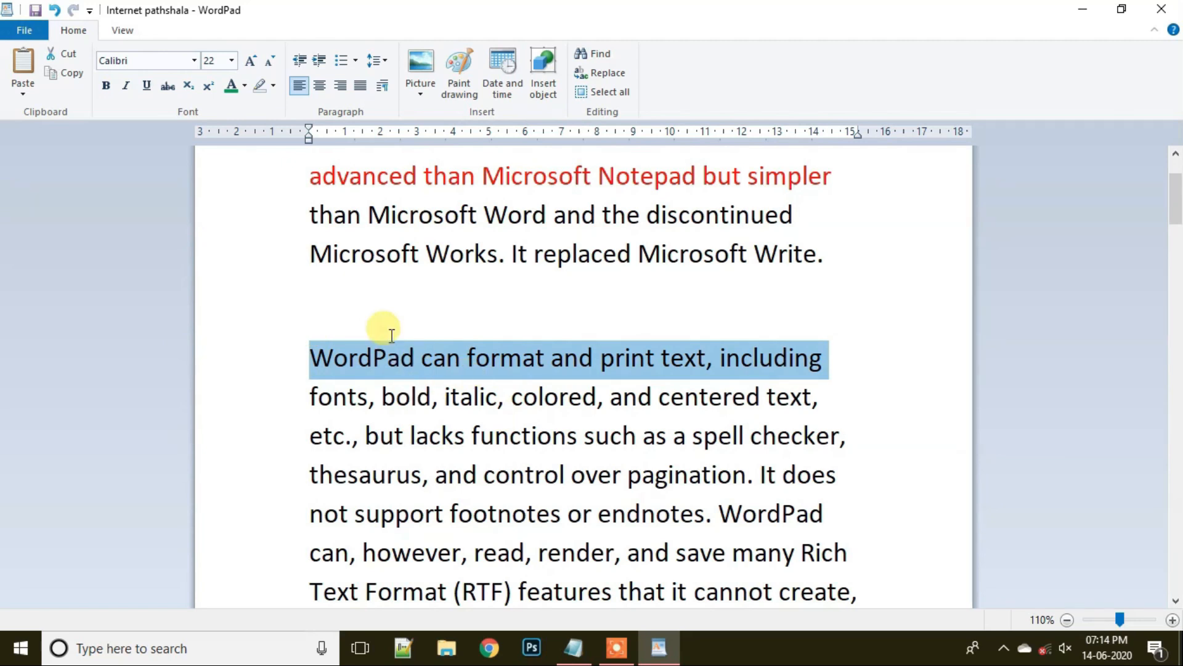
click(274, 87)
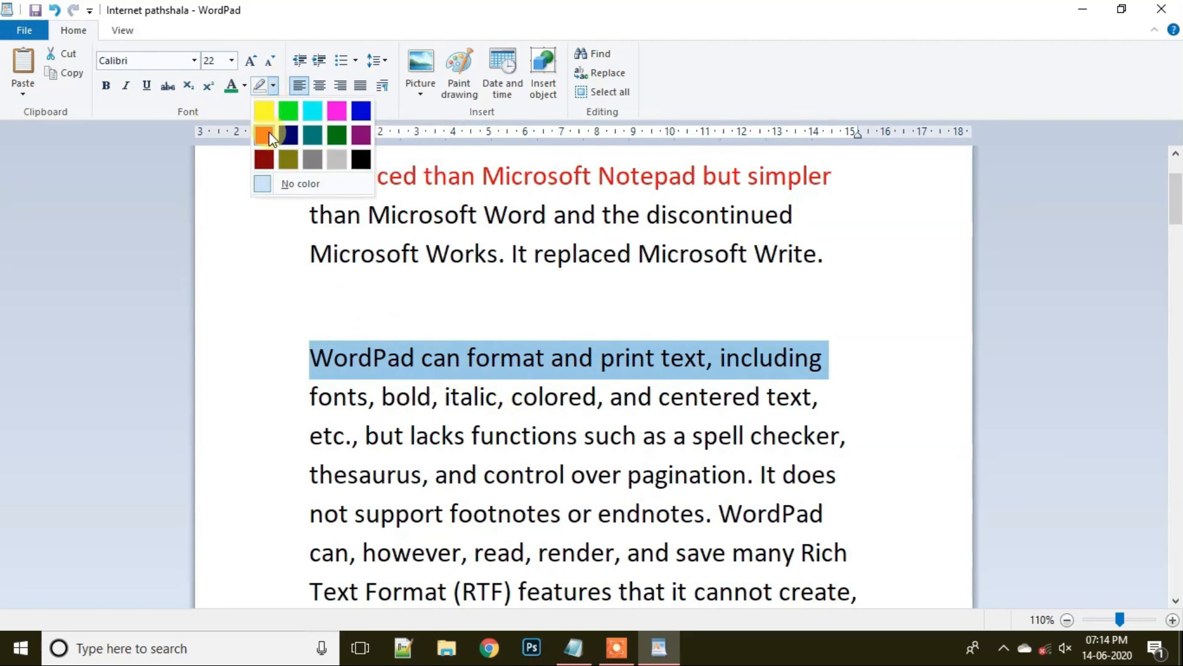
click(361, 112)
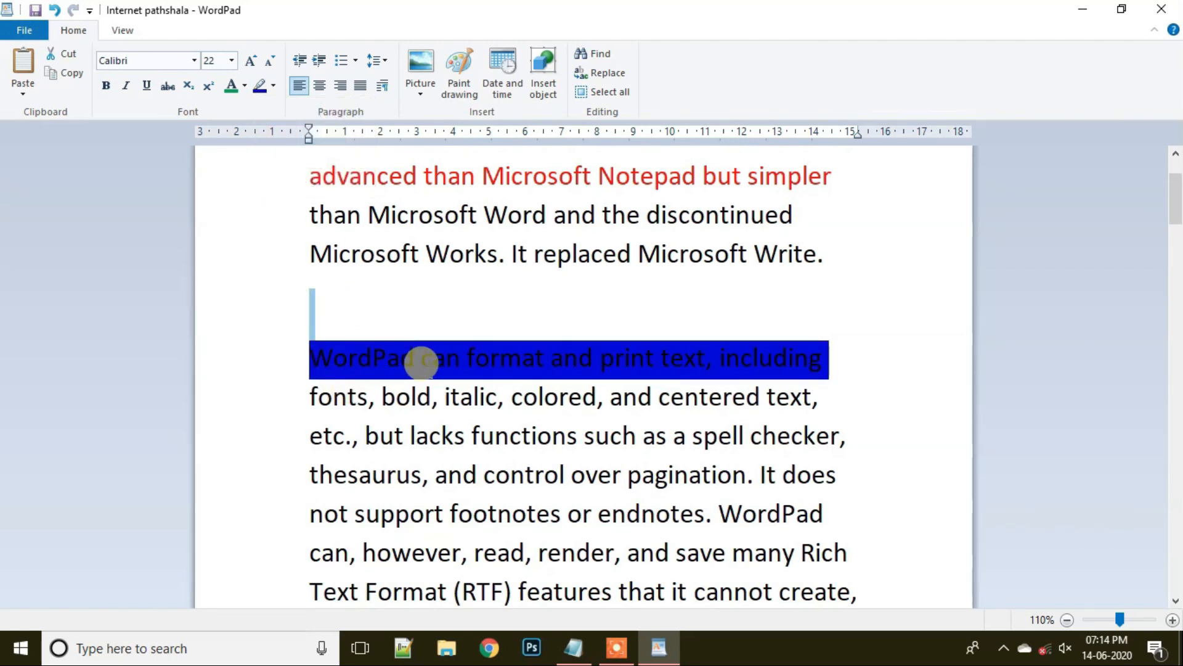
double_click(344, 353)
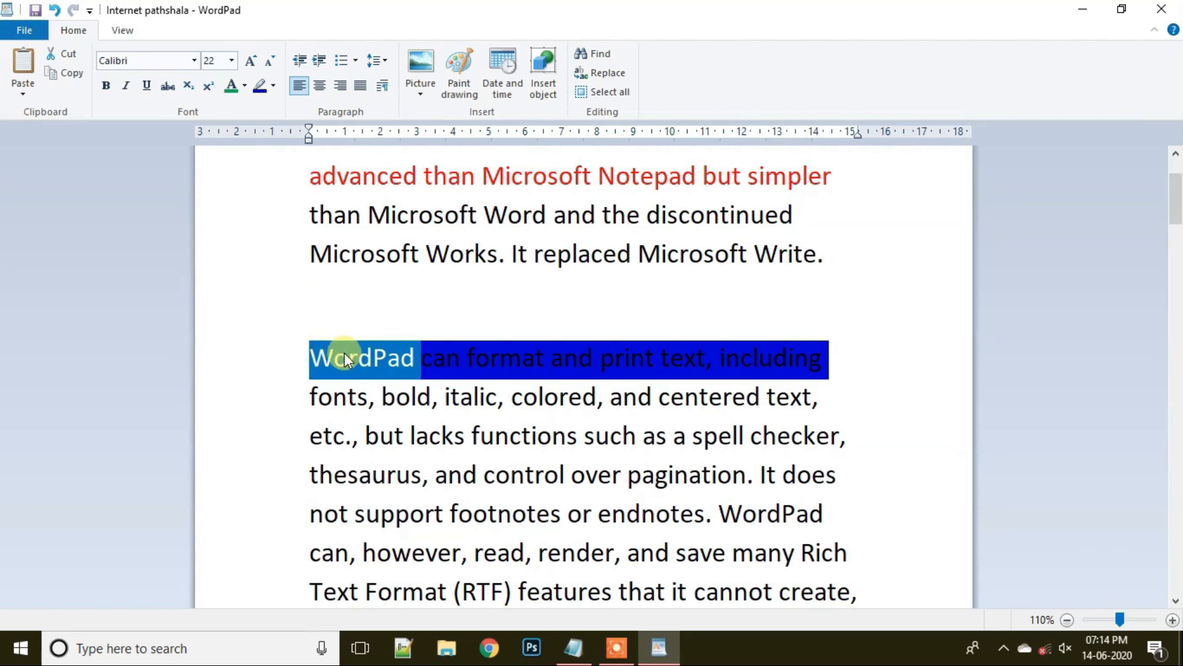
- Change the highlight on the second paragraph's first line to red, and finally to yellow
drag(277, 335, 544, 363)
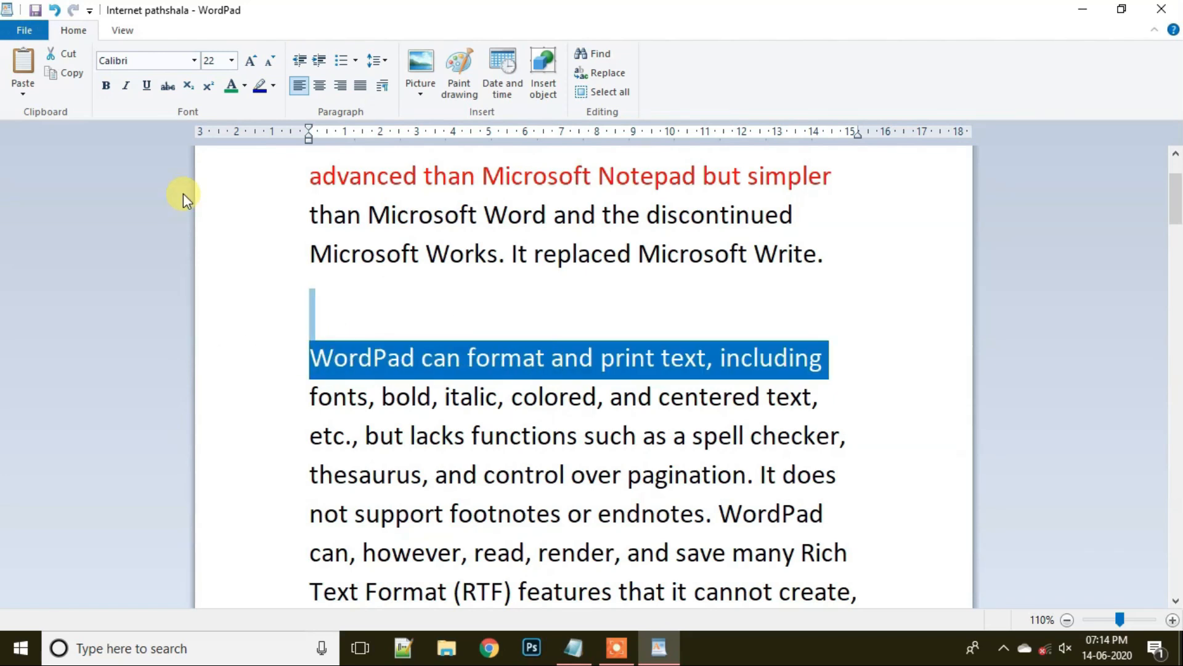
click(273, 86)
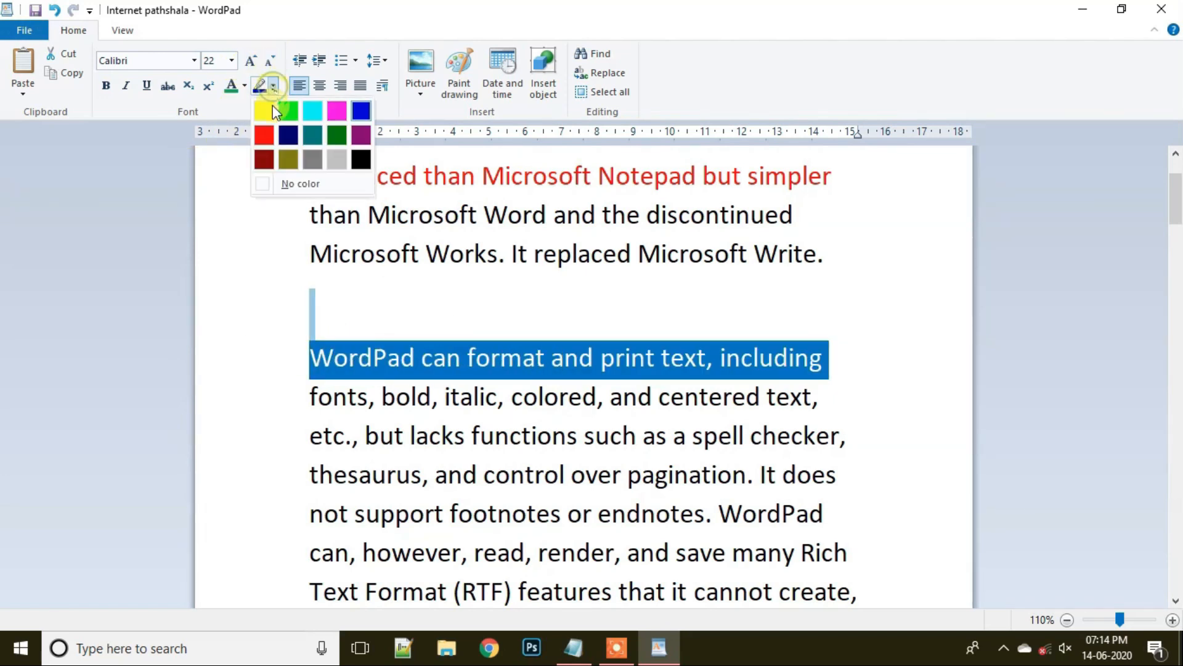
click(270, 135)
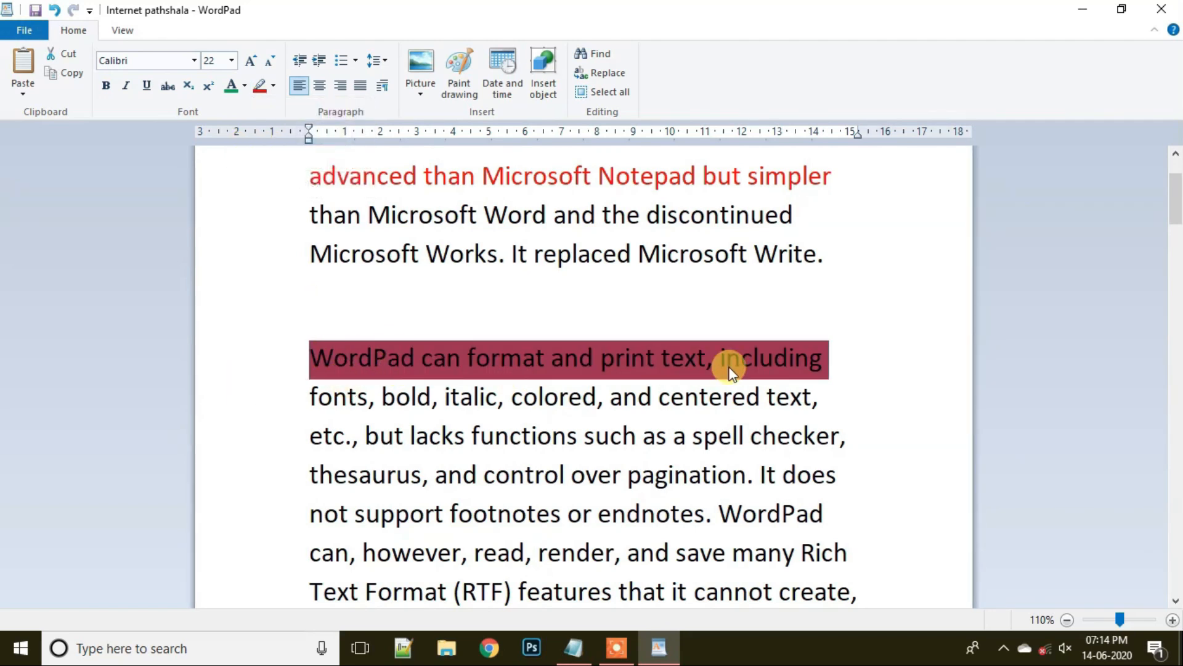
click(273, 86)
click(293, 111)
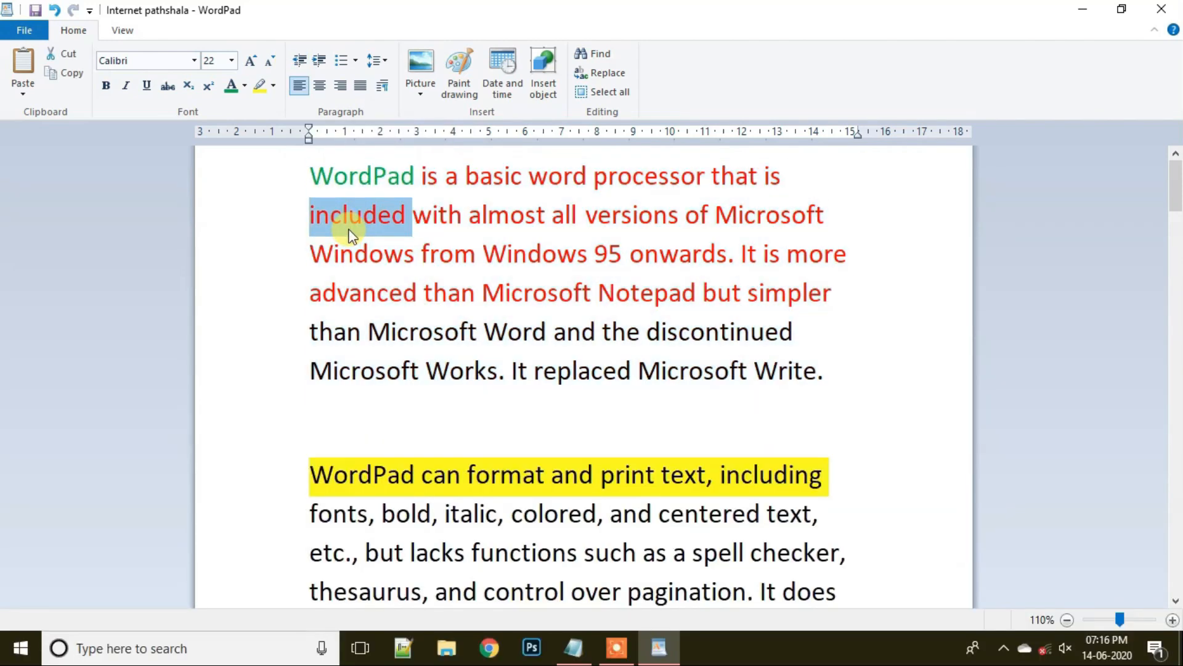
- Increase the first paragraph's indent by one level and decrease it back to the margin
triple_click(349, 228)
click(301, 60)
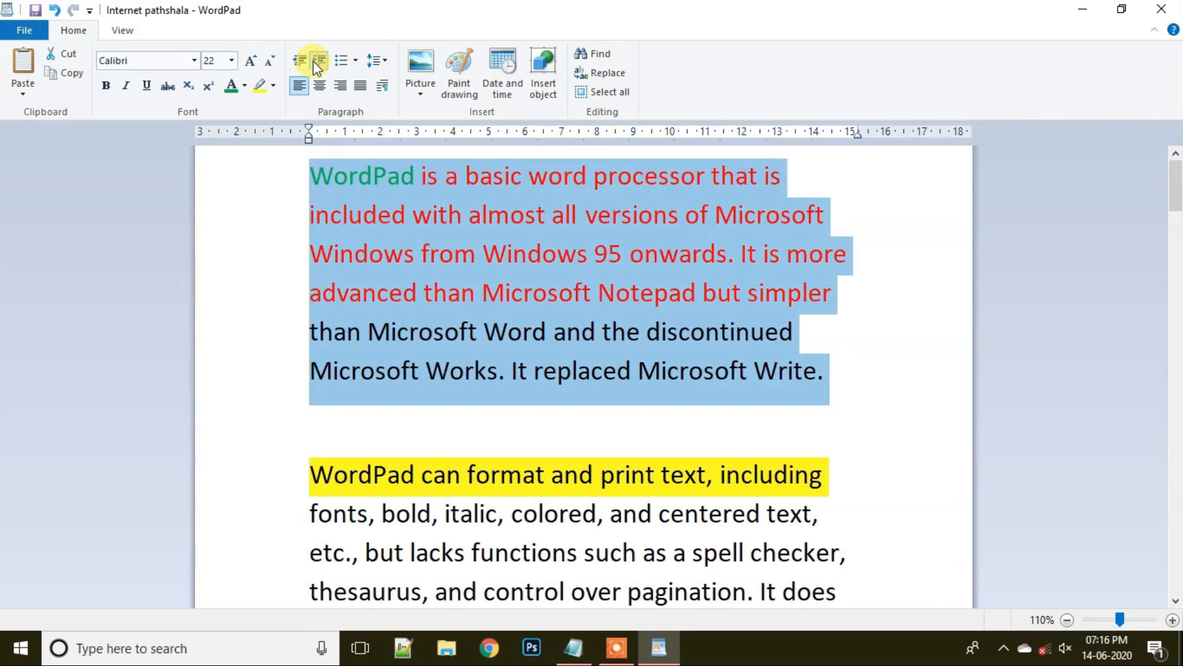
click(313, 61)
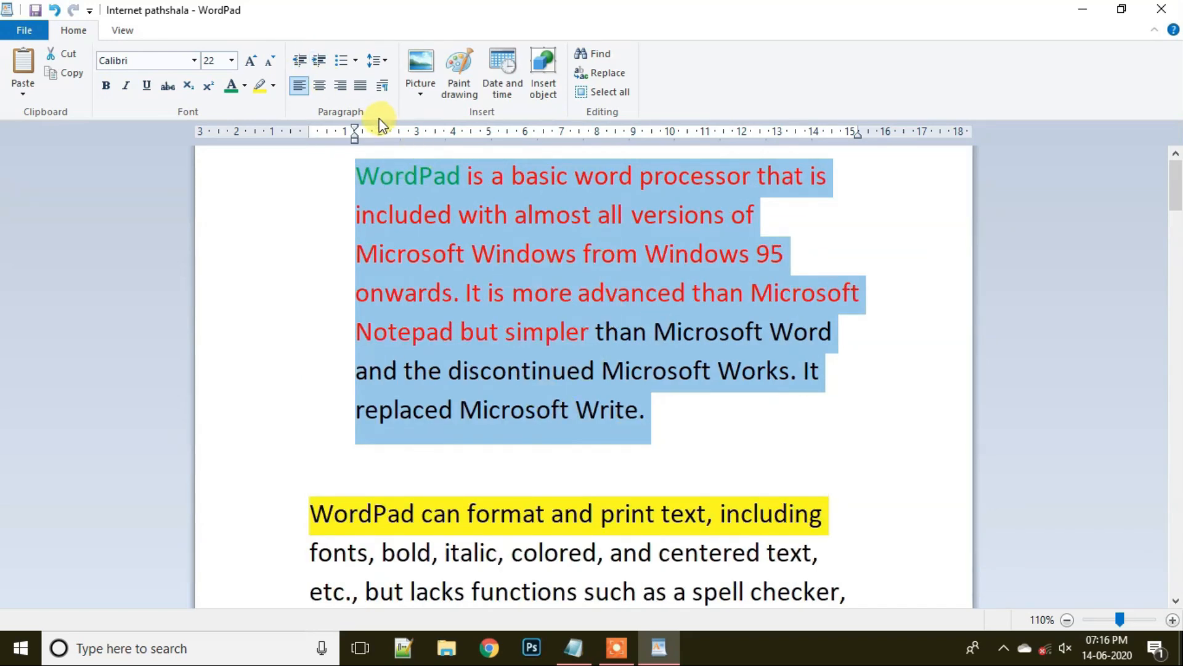
click(302, 59)
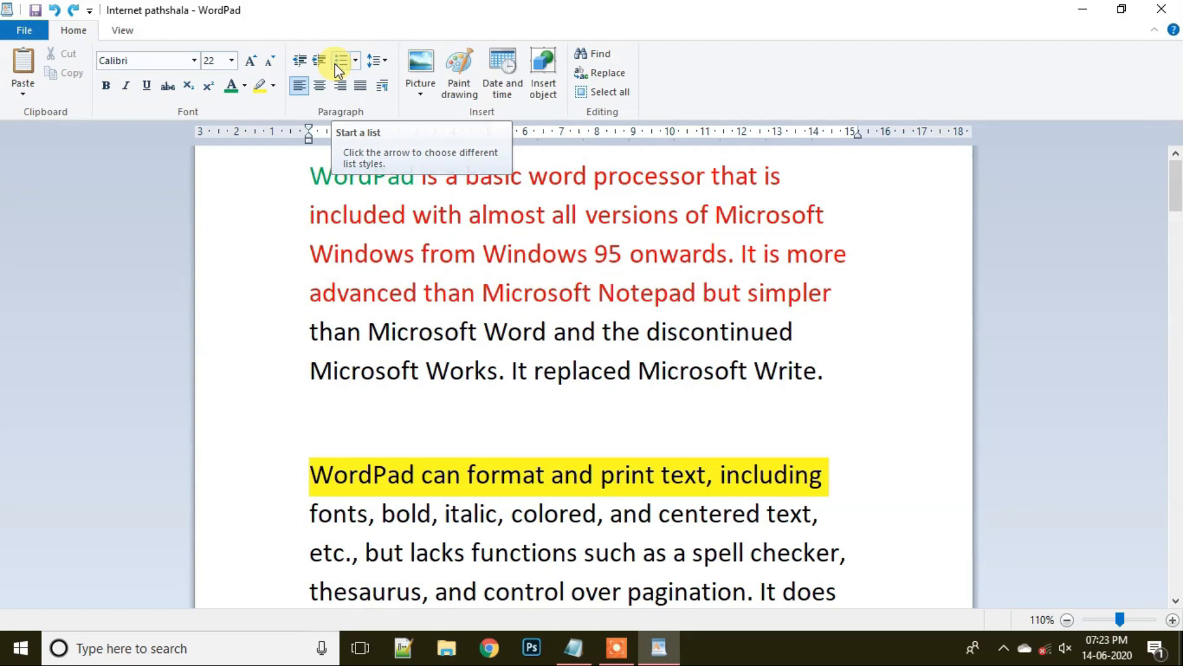
- Format the whole document as a bulleted list with round bullets
key(ctrl+a)
scroll(302, 219, up, 20)
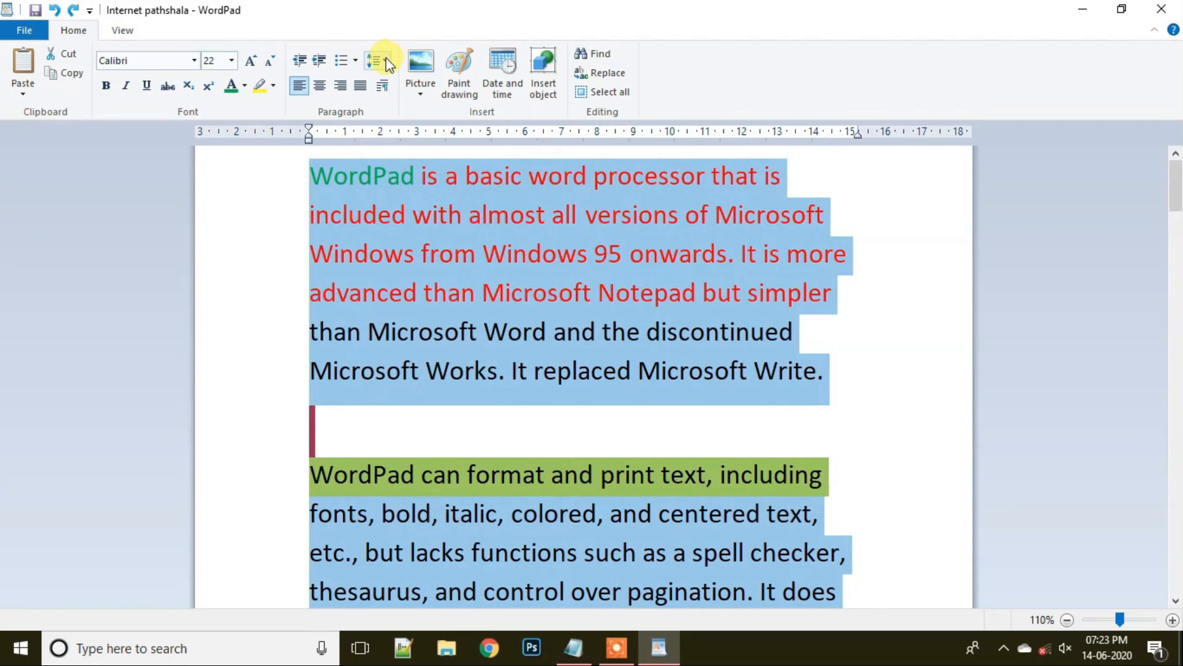
click(356, 62)
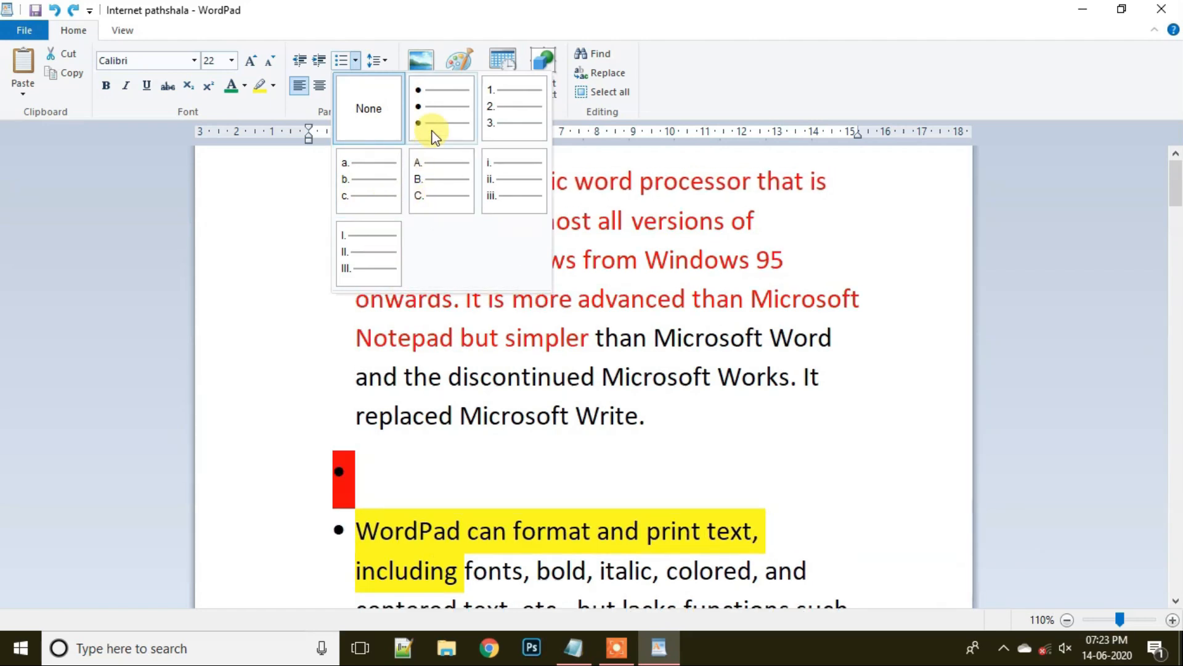
click(433, 134)
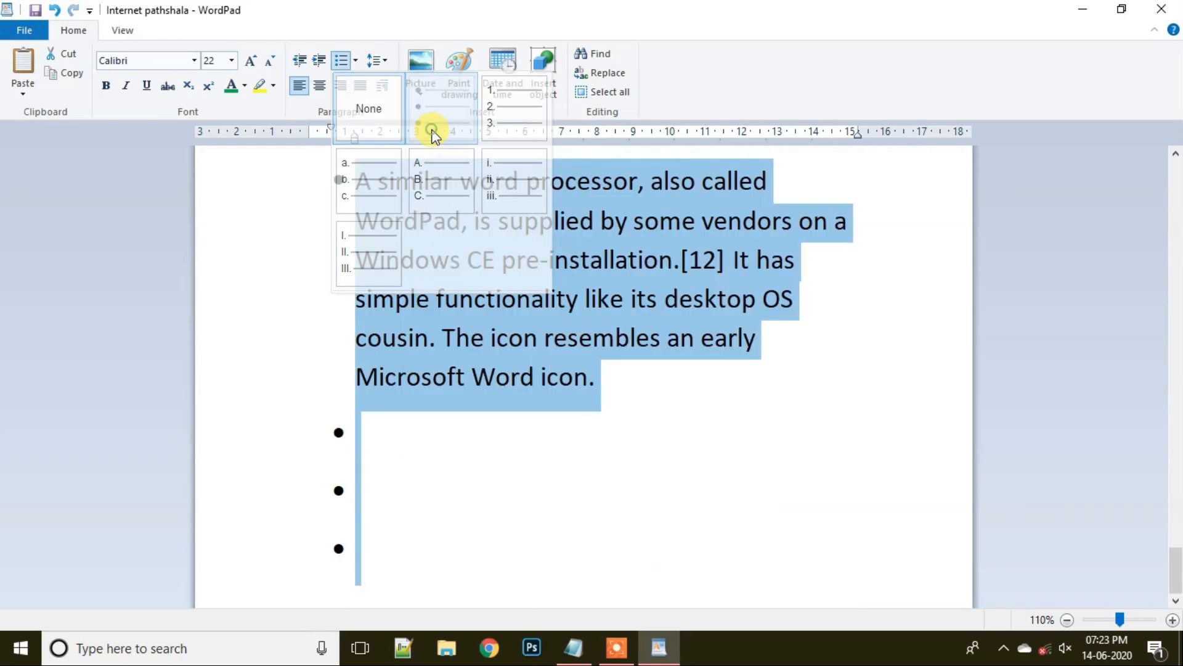
scroll(395, 308, down, 10)
scroll(402, 317, up, 10)
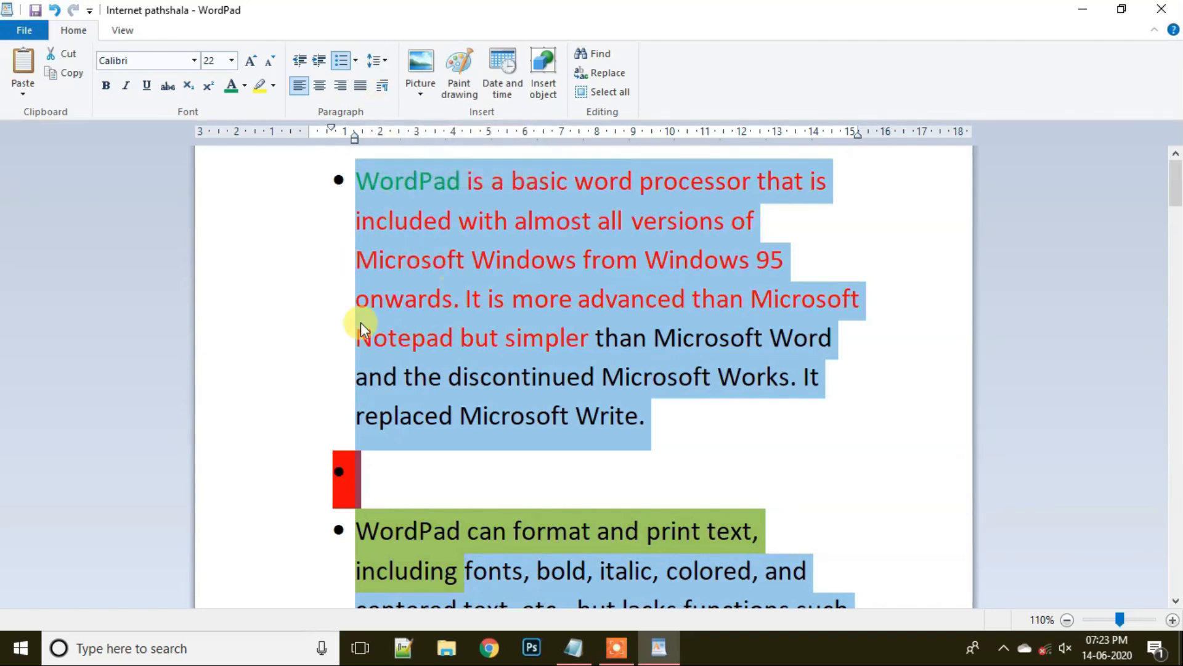
- Set the line spacing of the whole document to 2 and look over the respaced text
click(382, 61)
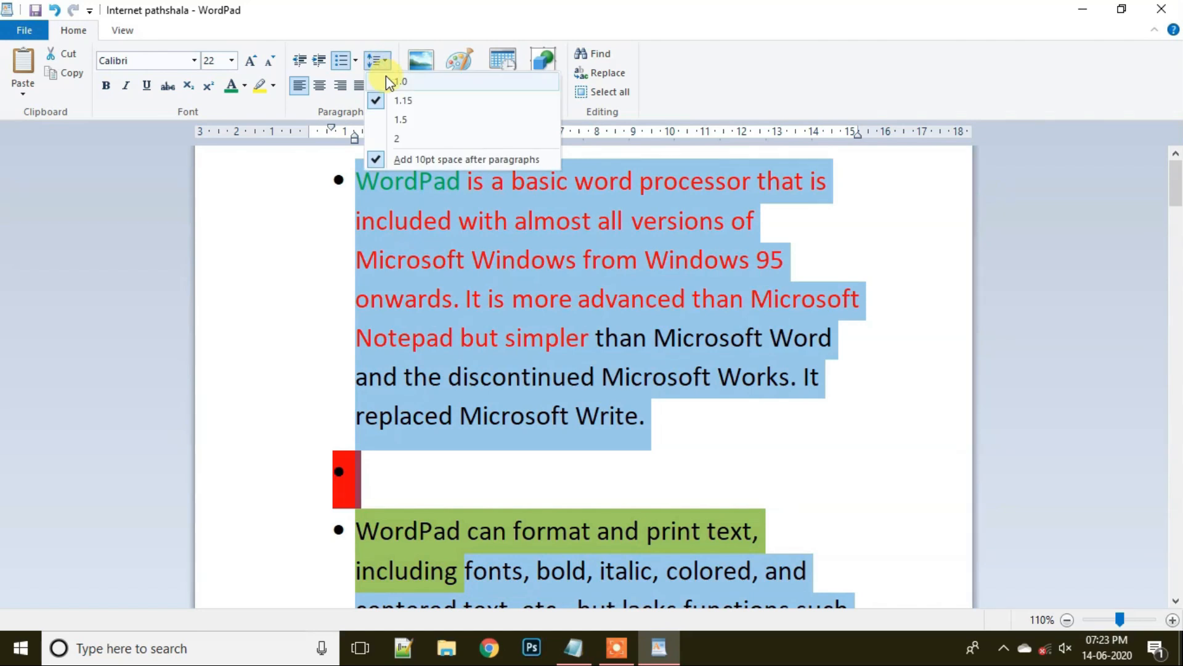
click(380, 141)
scroll(454, 356, up, 2)
scroll(454, 357, down, 5)
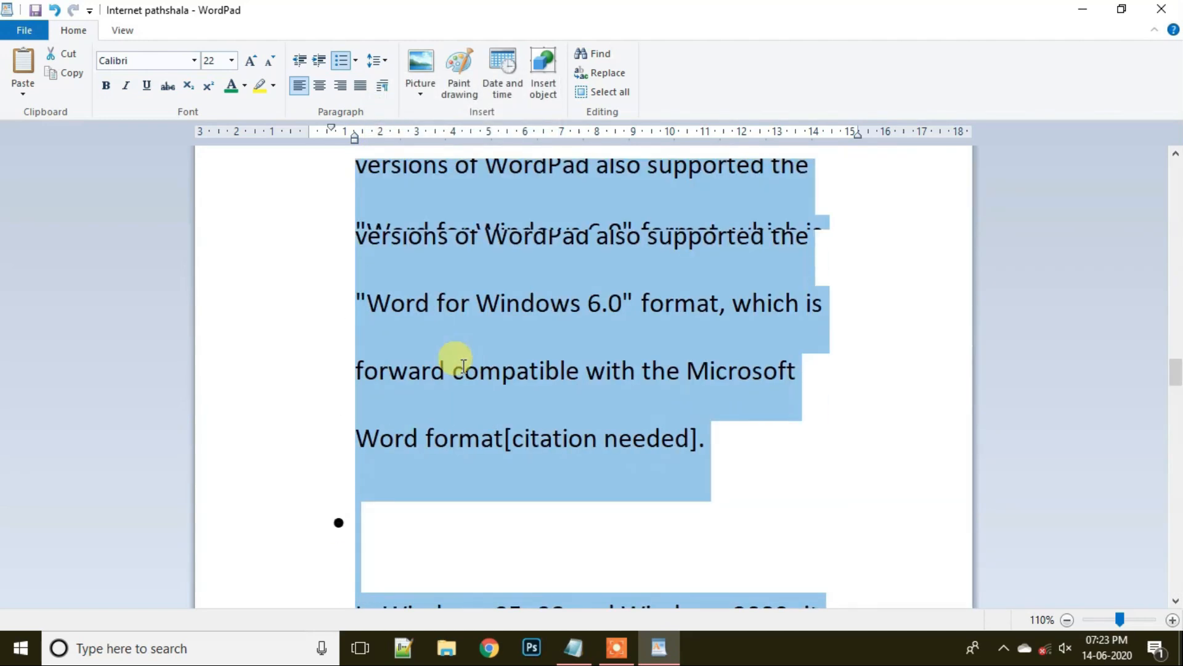
scroll(434, 355, up, 3)
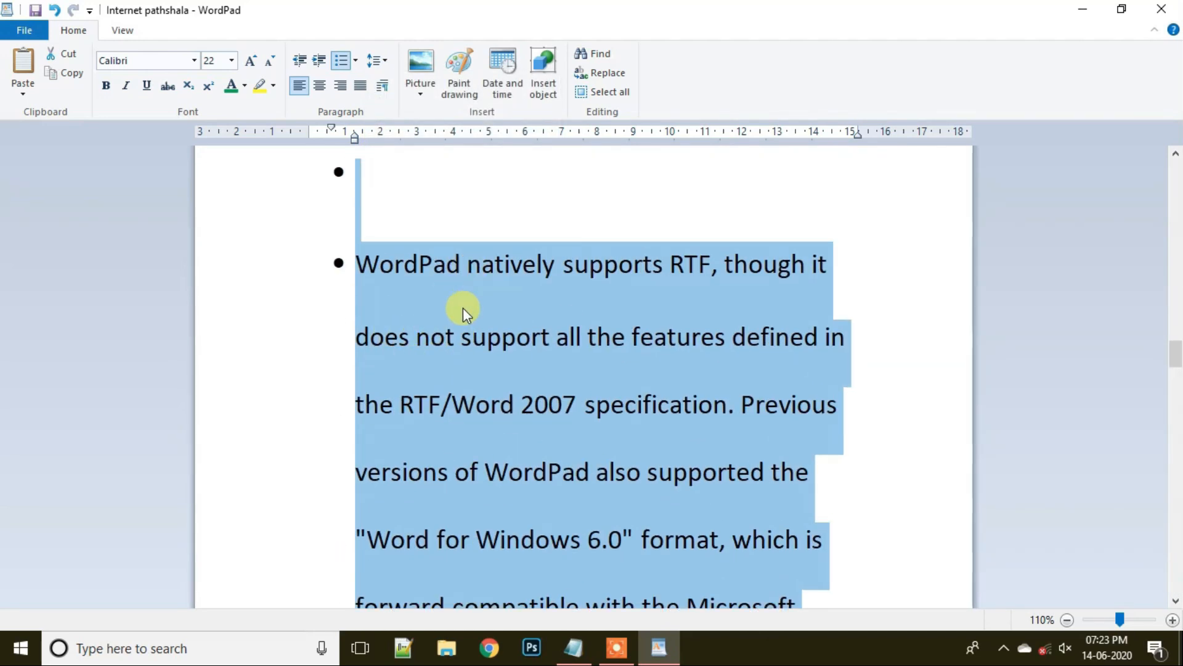
- Set the whole document's line spacing to 1.0 and remove the bullets from all paragraphs
click(383, 64)
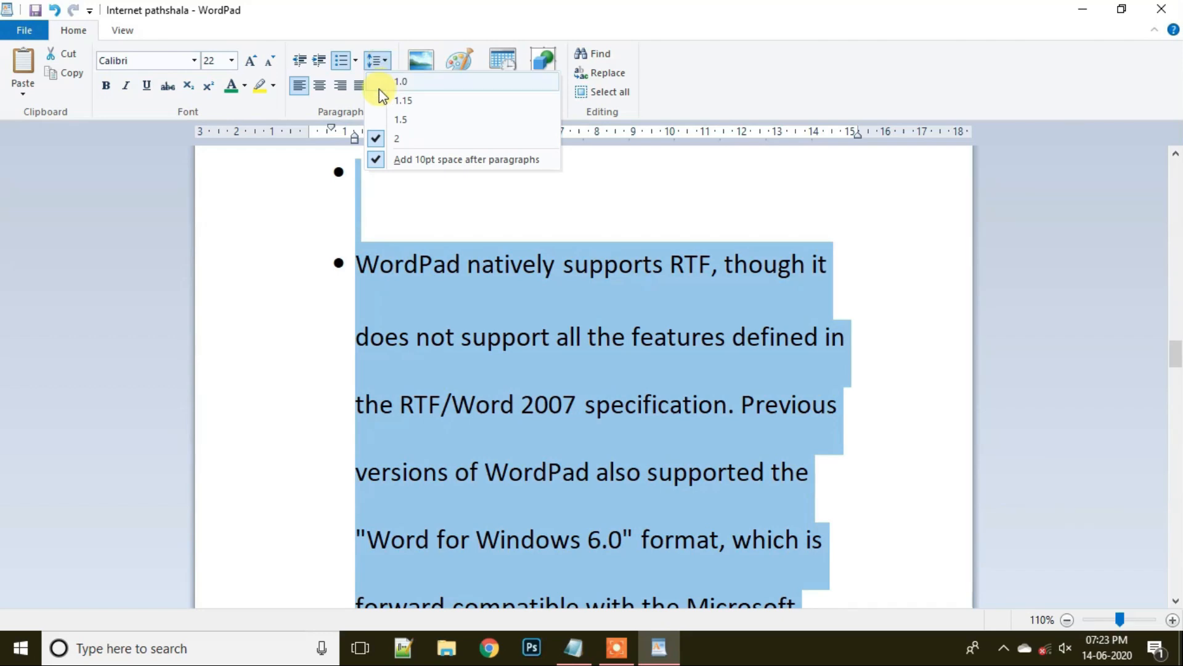
click(379, 80)
scroll(336, 322, up, 5)
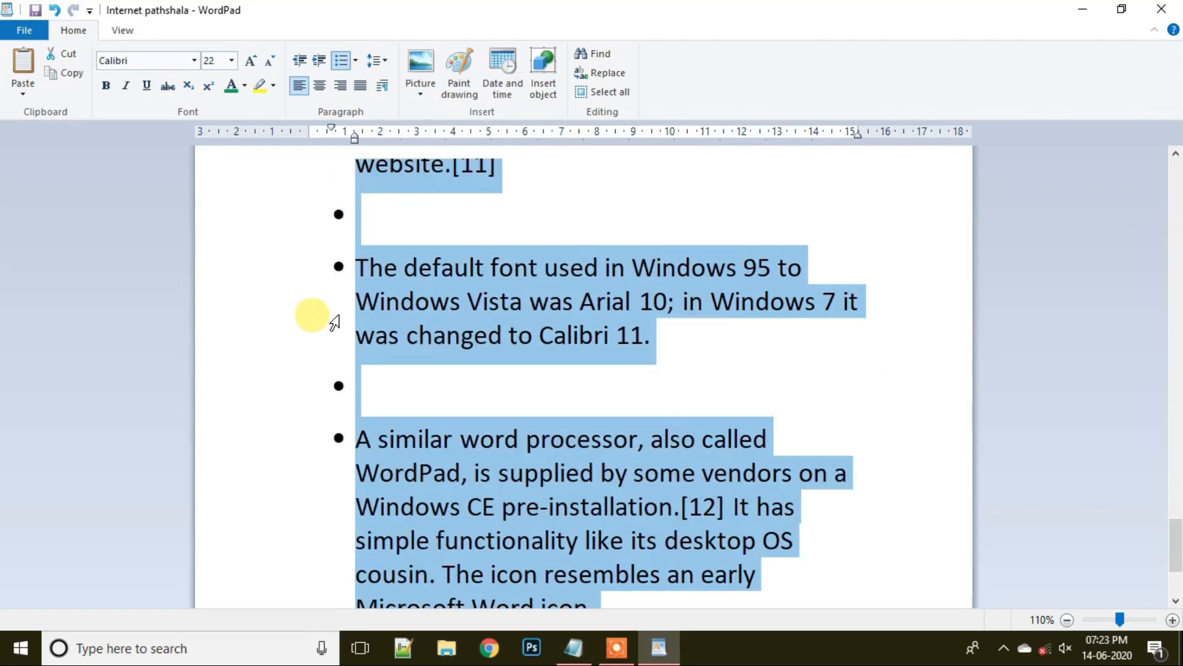
click(355, 61)
click(351, 114)
click(274, 300)
scroll(265, 298, up, 20)
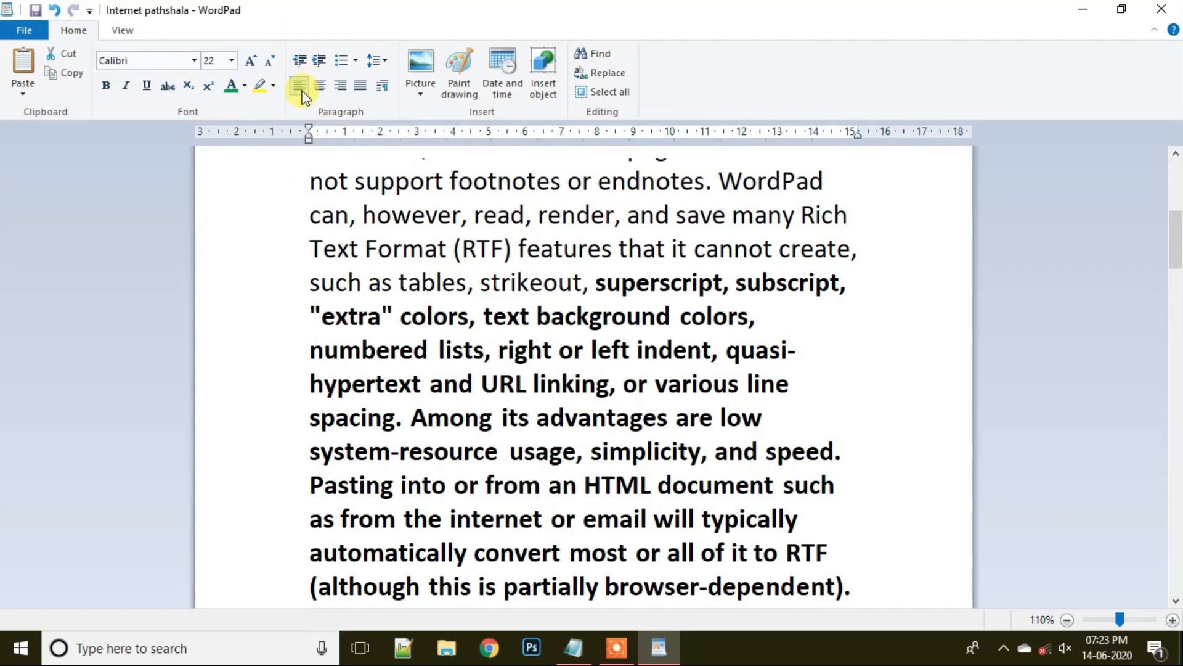
- Align the first paragraph to the center and to the right, and finally justify it
scroll(280, 285, up, 4)
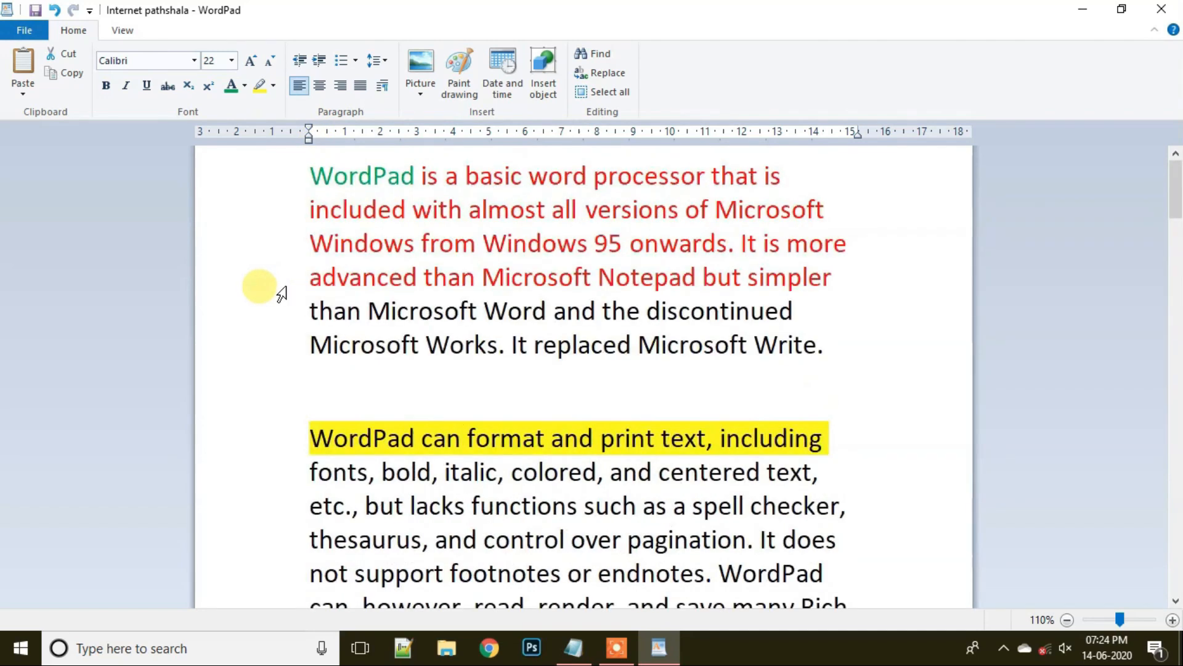
drag(254, 203, 390, 347)
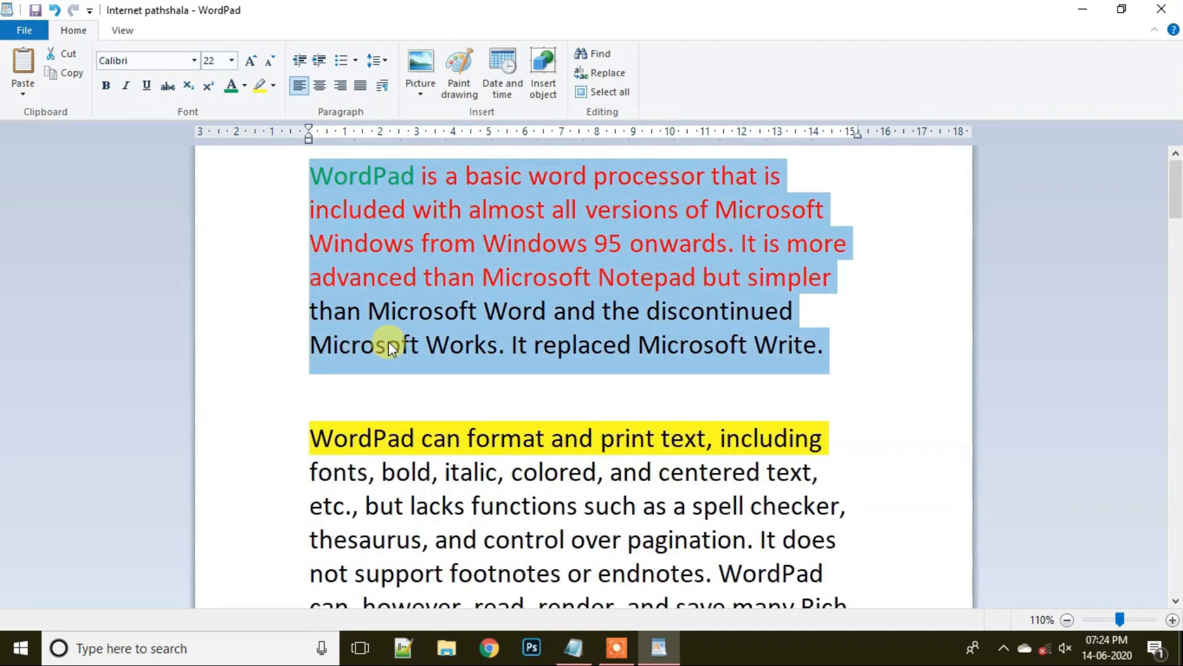
click(319, 86)
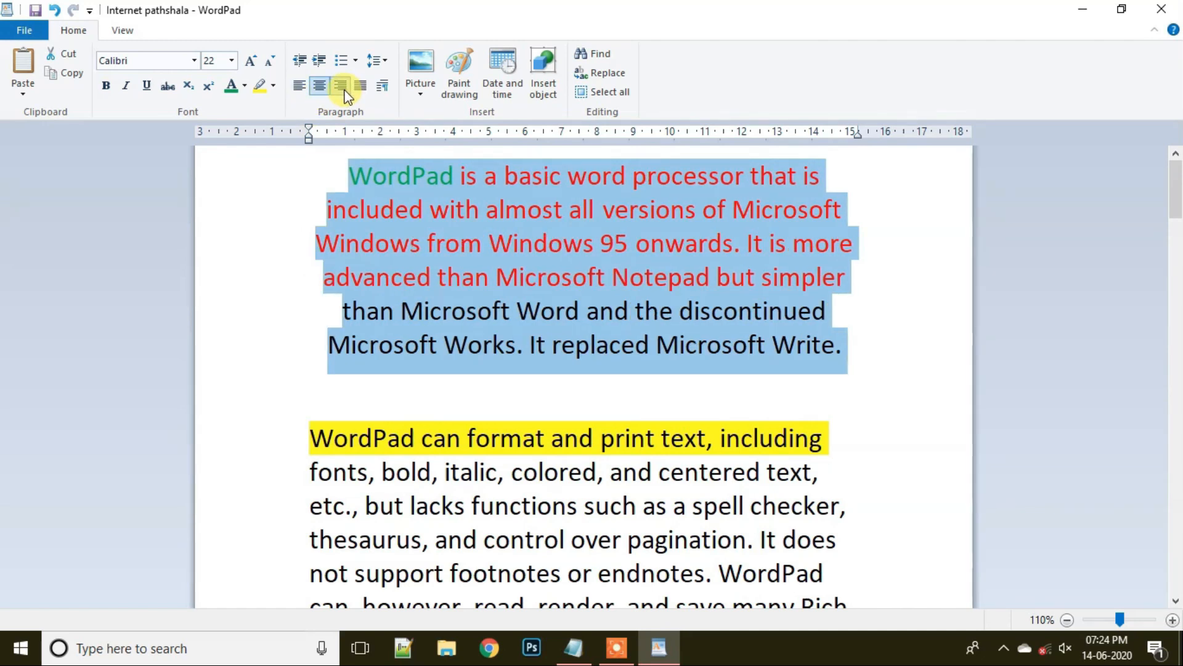
click(340, 85)
click(361, 86)
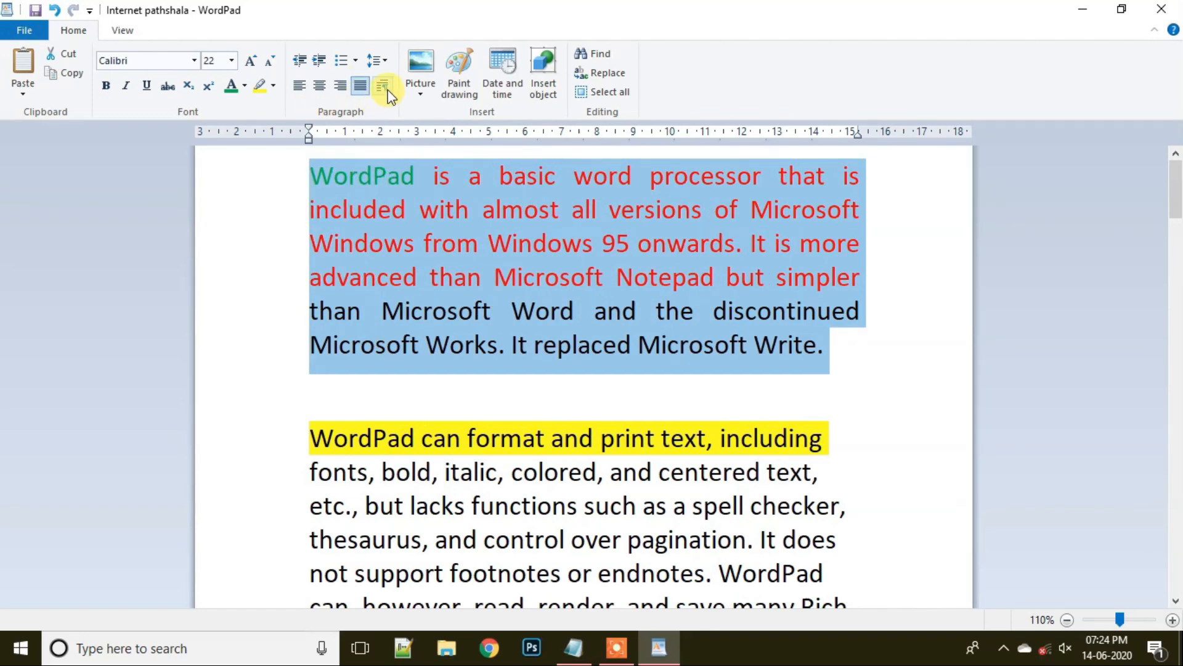
- Set the first paragraph's line spacing to 2.00 in the paragraph settings, look over the text, and undo the change
click(383, 87)
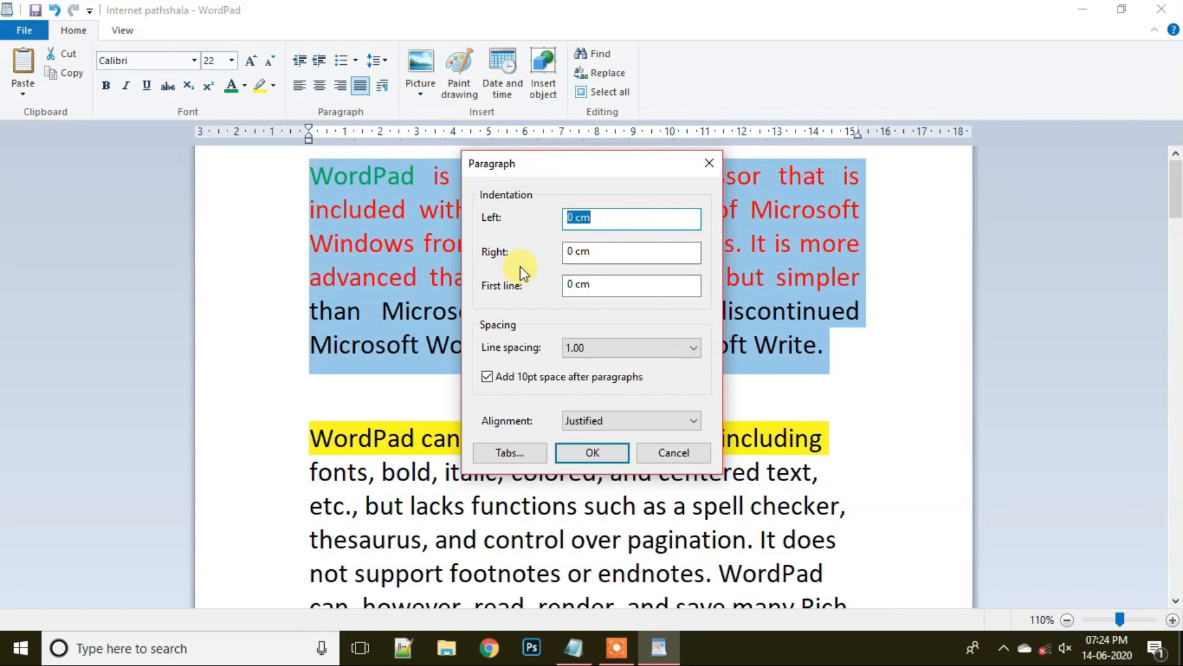
click(676, 350)
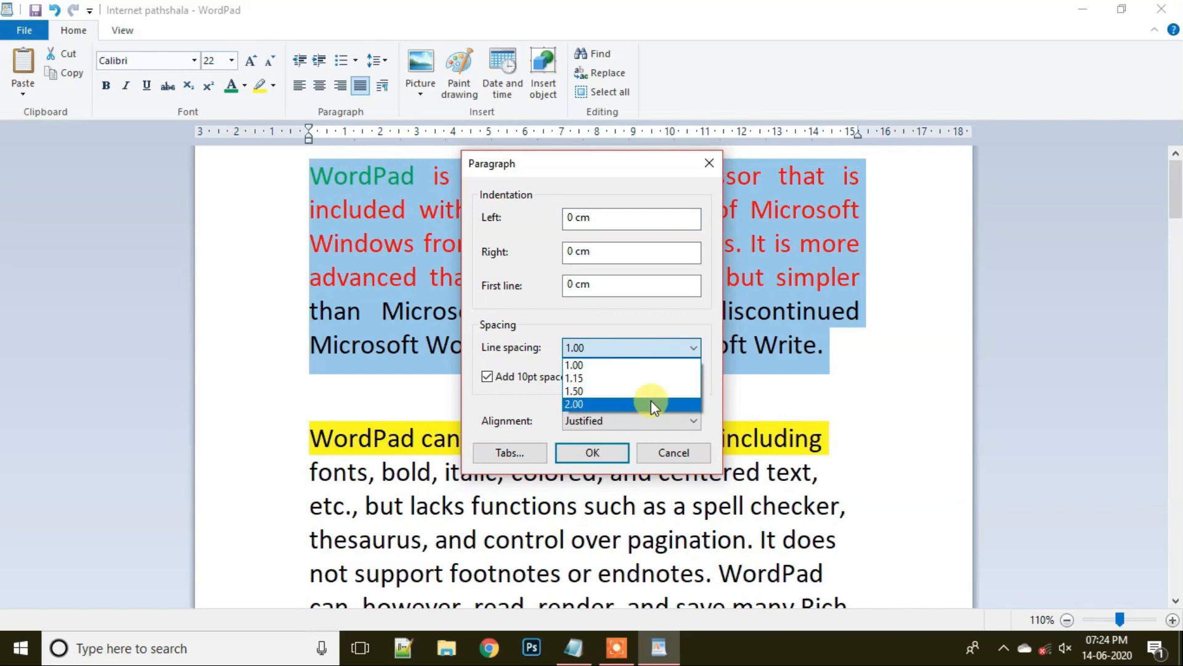
click(651, 401)
click(592, 459)
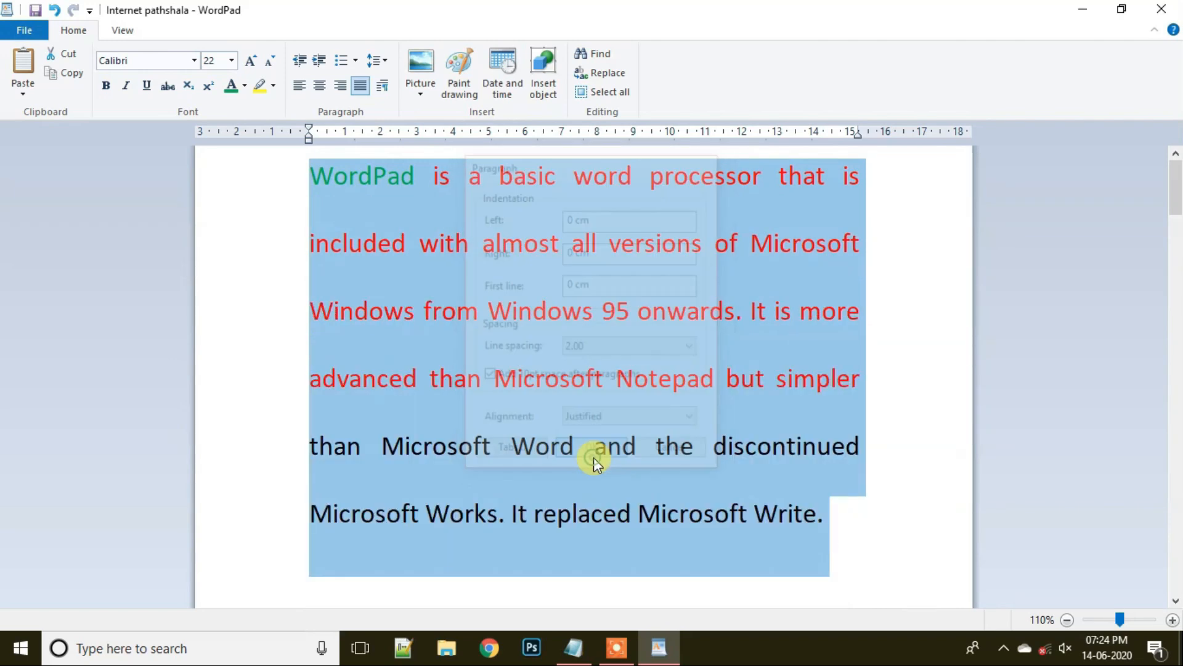
scroll(581, 465, down, 10)
scroll(576, 447, up, 10)
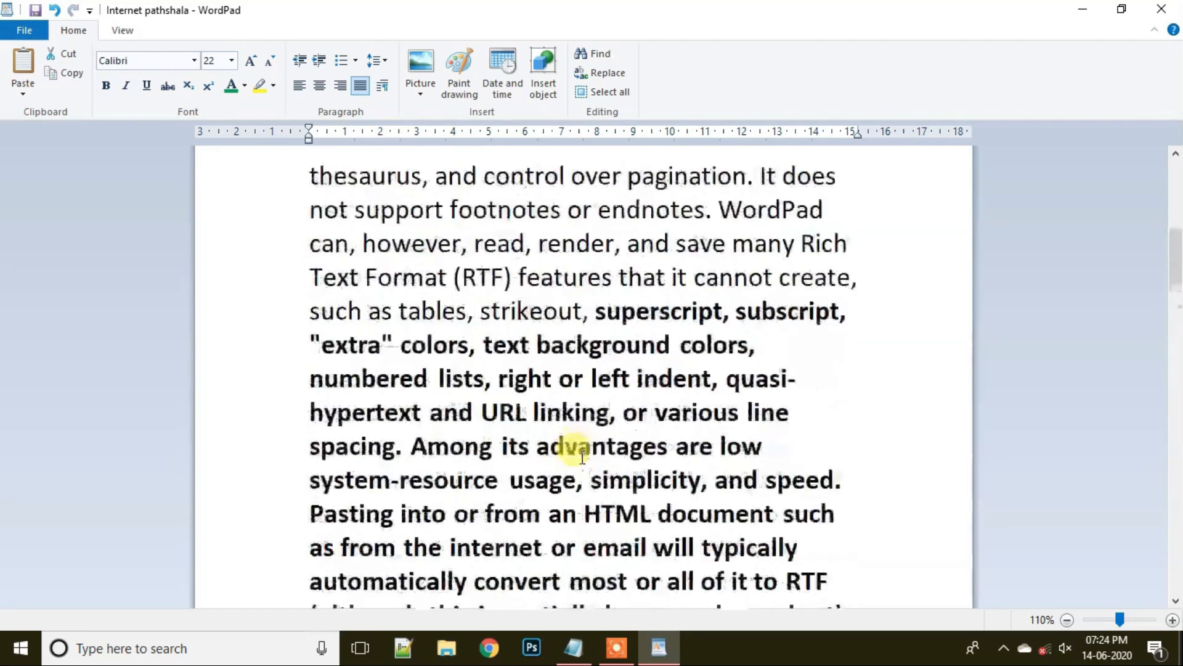
scroll(592, 506, down, 5)
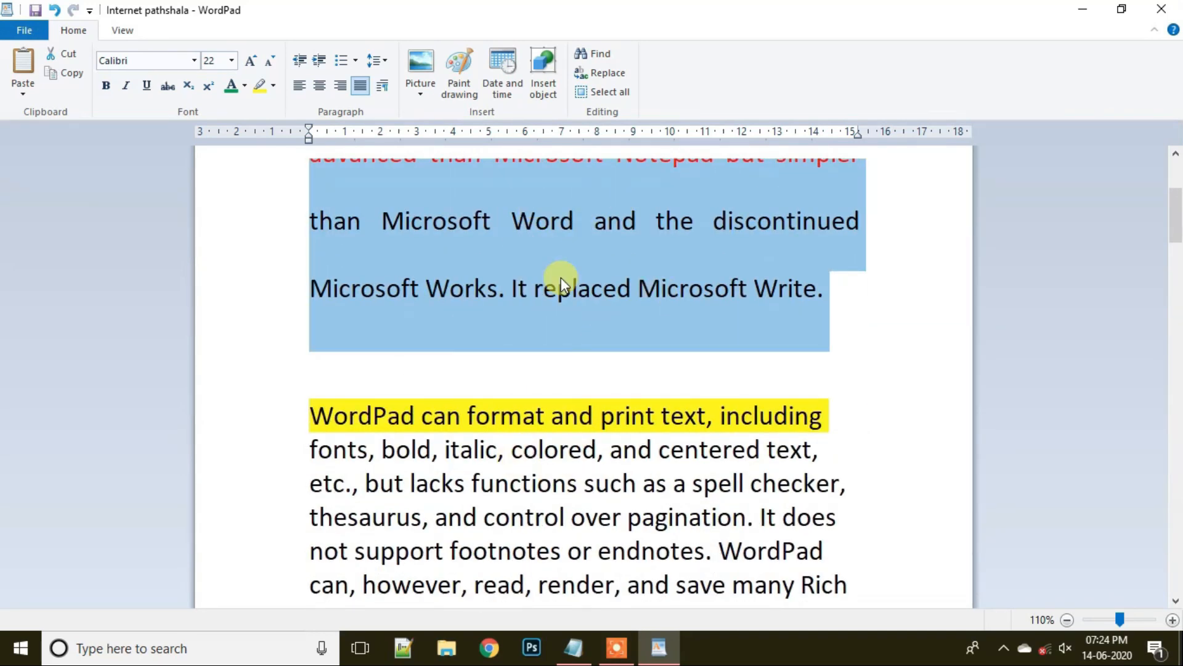
scroll(241, 300, up, 1)
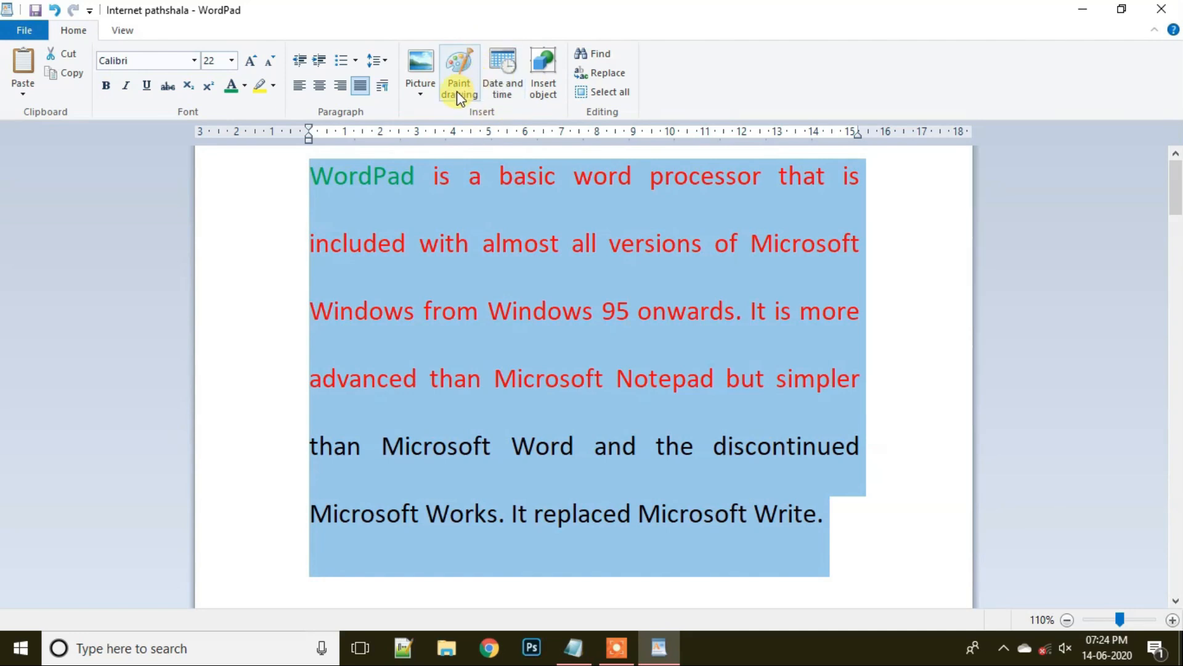
click(273, 278)
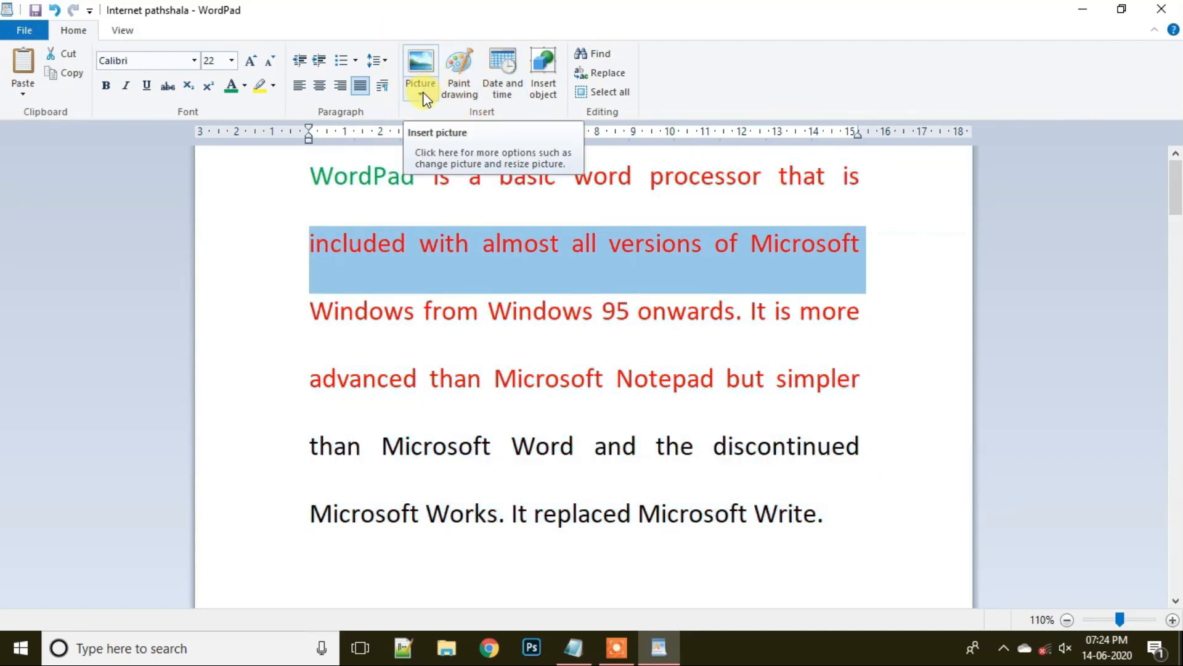
key(ctrl+z)
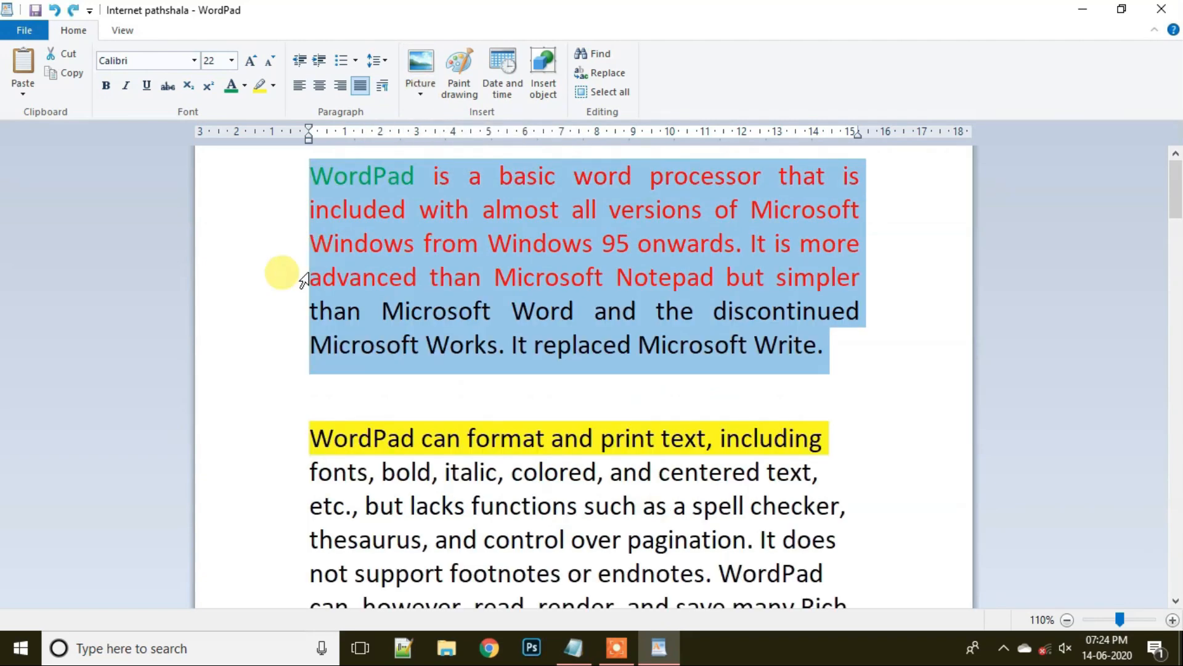
click(262, 277)
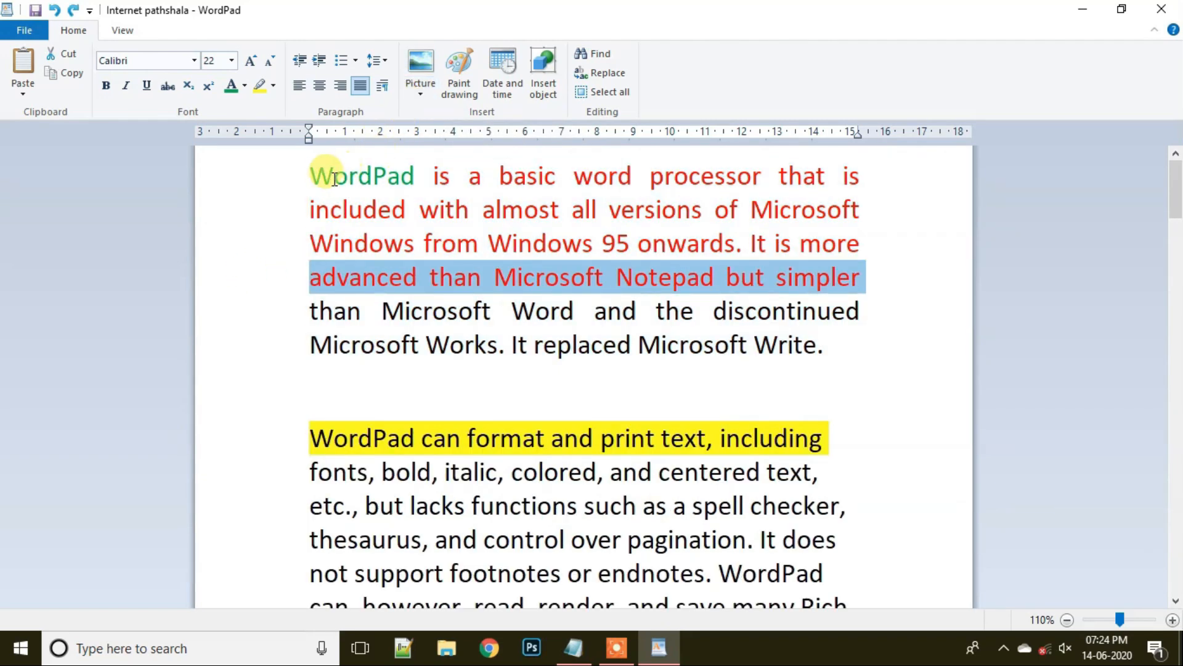
- Add two blank lines above the first paragraph and insert the portrait photo from the Pictures folder there
click(305, 176)
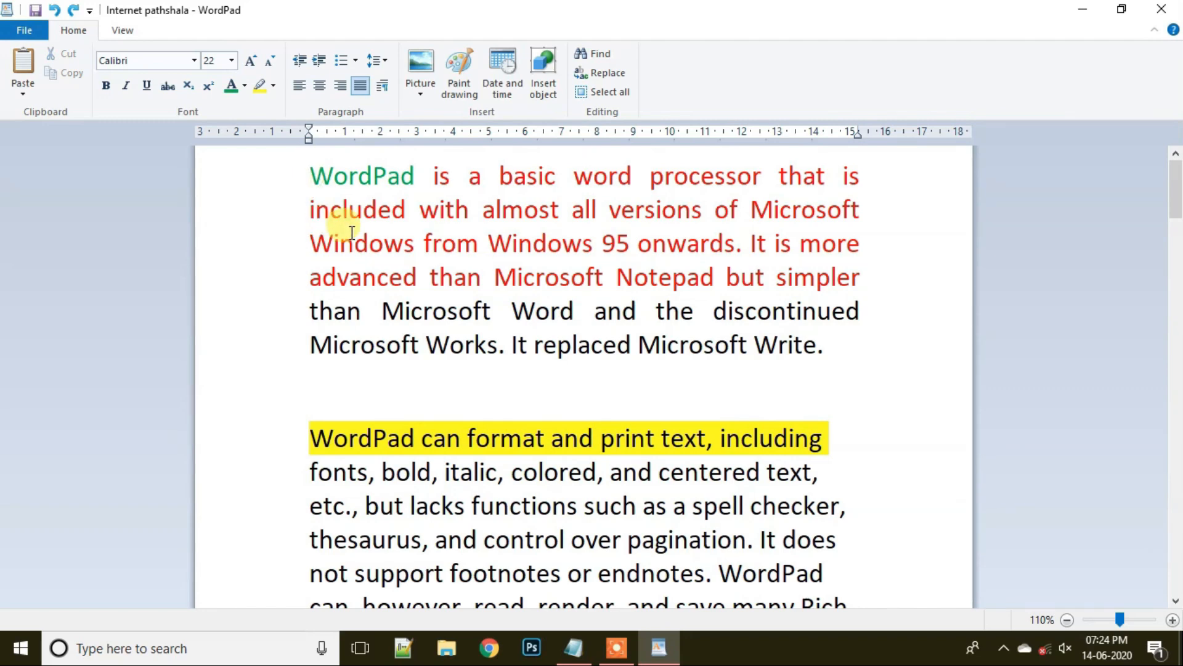
key(Return)
key(Return)
click(305, 177)
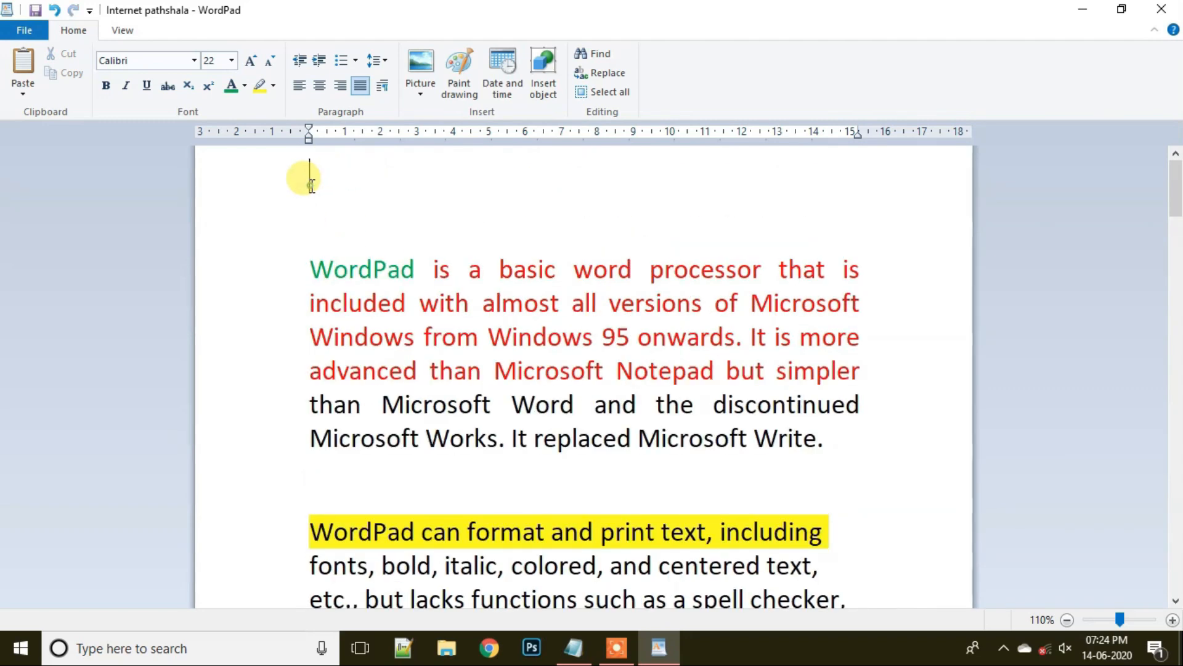
click(419, 68)
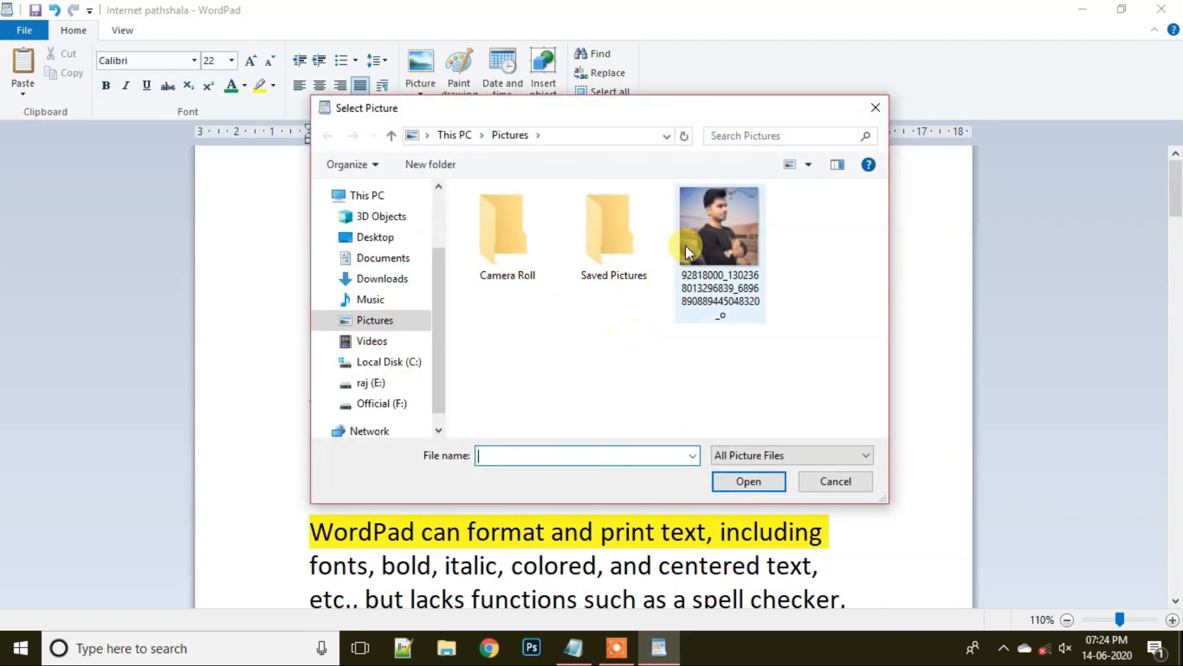
click(686, 247)
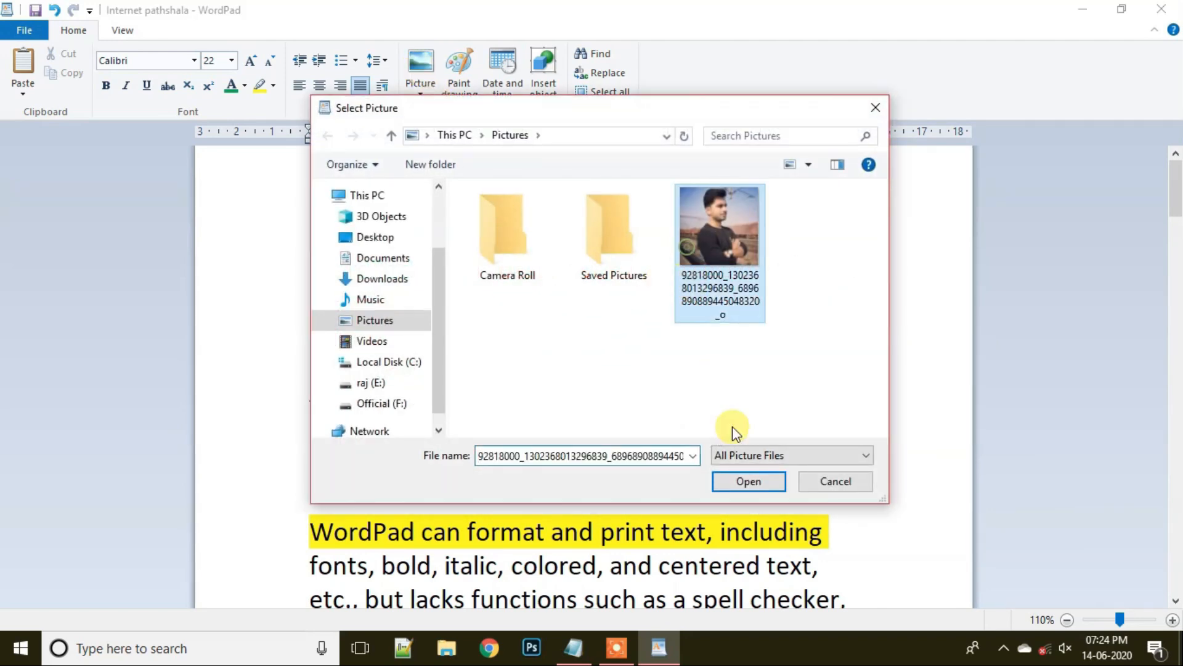
click(747, 480)
scroll(554, 309, up, 3)
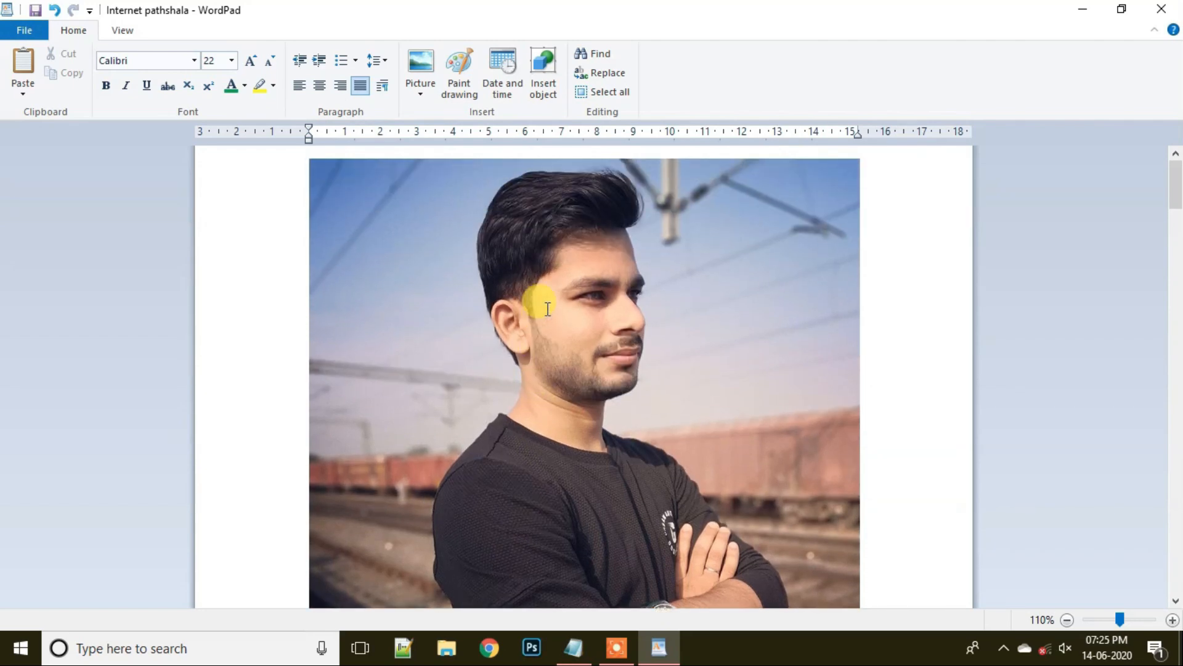
- Look through the document from the inserted photo down past the second paragraph and back to the beginning
scroll(647, 520, down, 5)
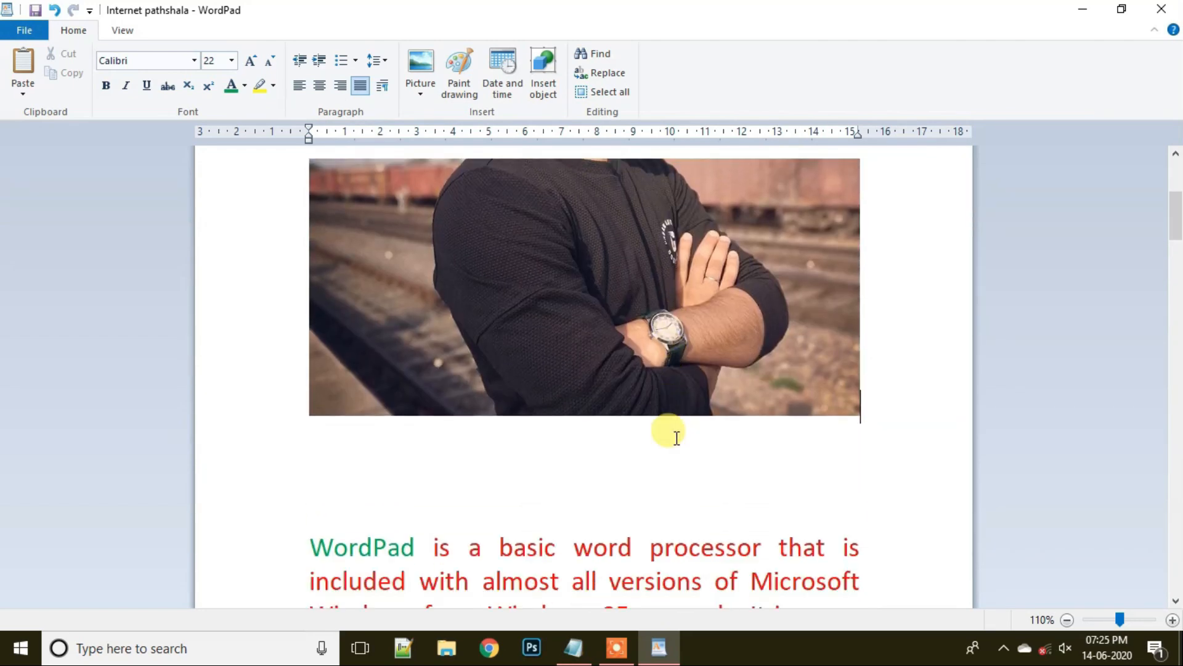
scroll(615, 508, down, 3)
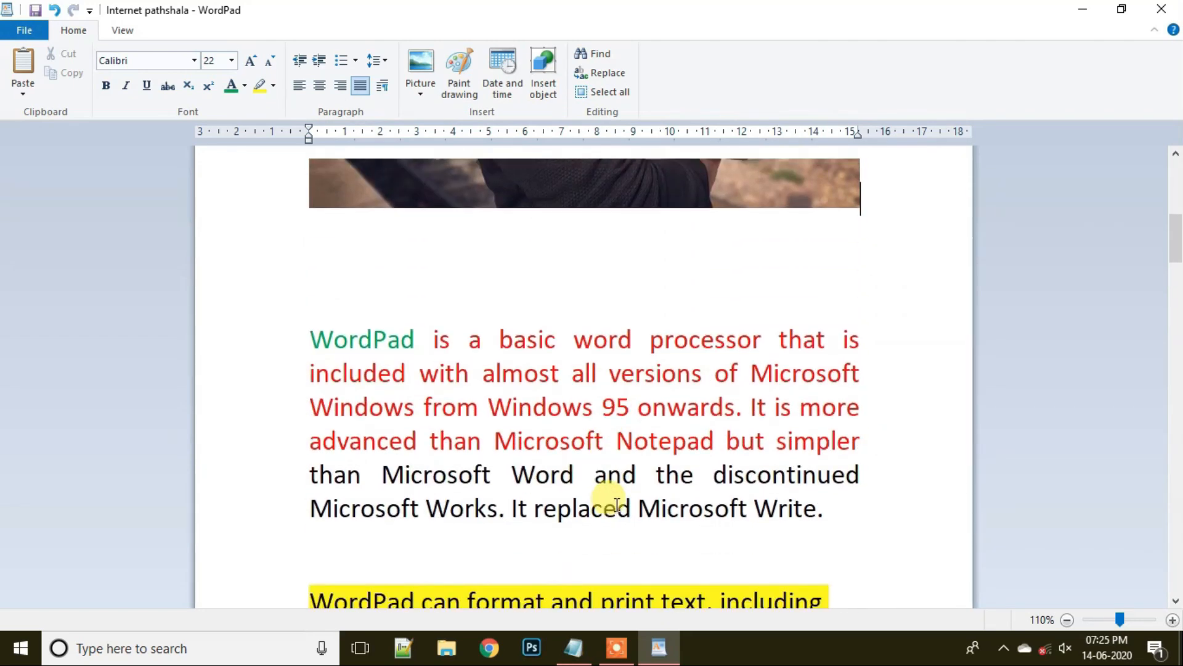
scroll(616, 504, down, 2)
scroll(617, 504, up, 1)
scroll(618, 505, down, 10)
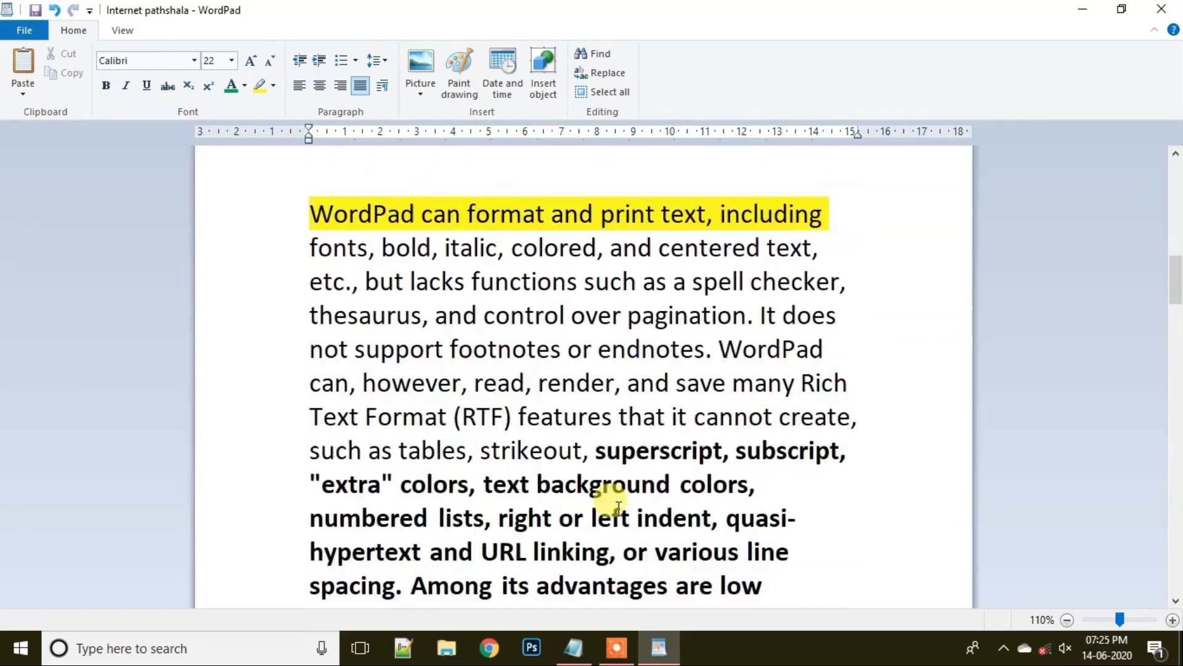
scroll(619, 506, down, 5)
scroll(619, 506, up, 15)
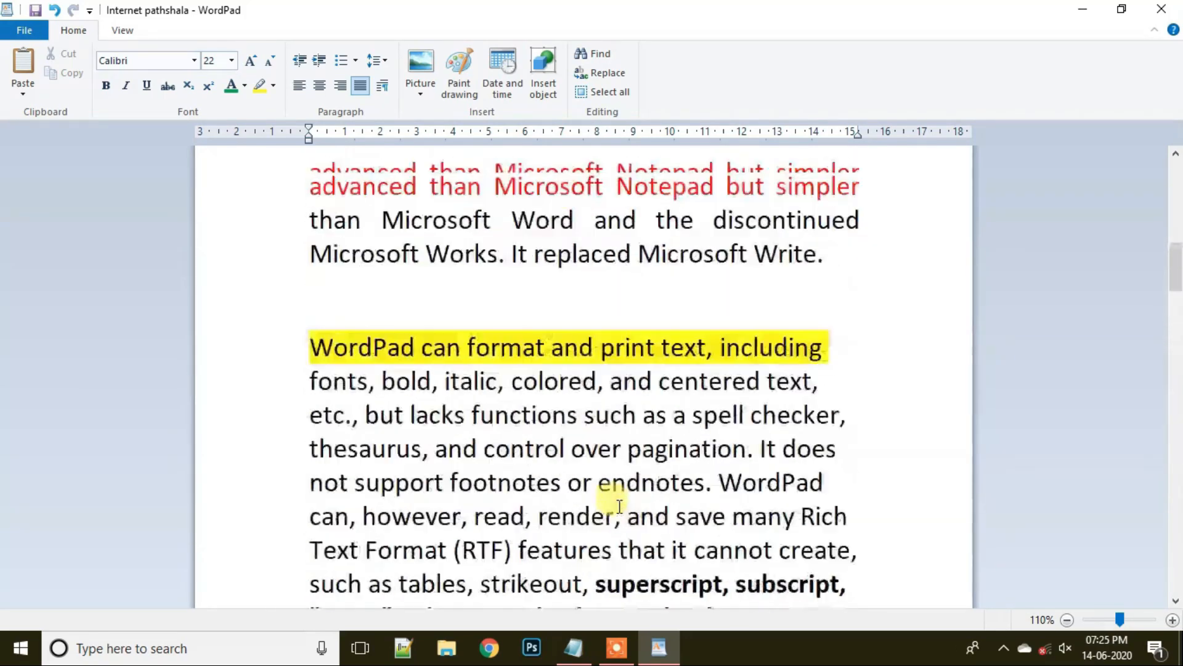
scroll(619, 505, up, 8)
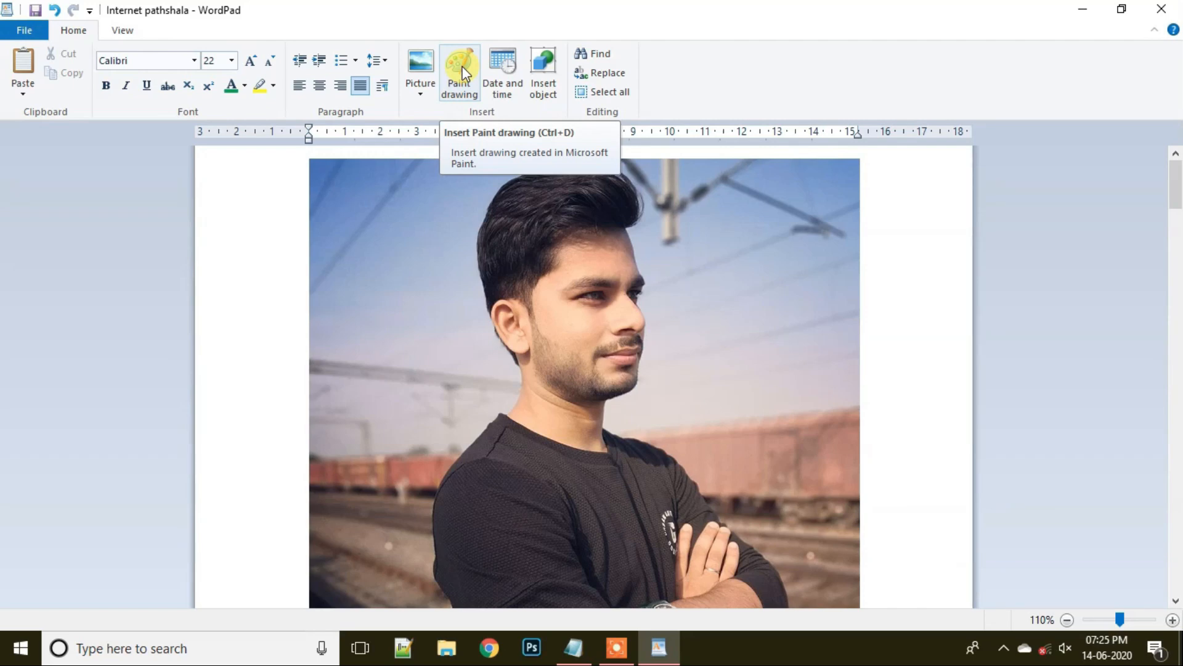
- Add several blank lines between the first paragraph and the yellow-highlighted line of the second paragraph
scroll(486, 336, down, 5)
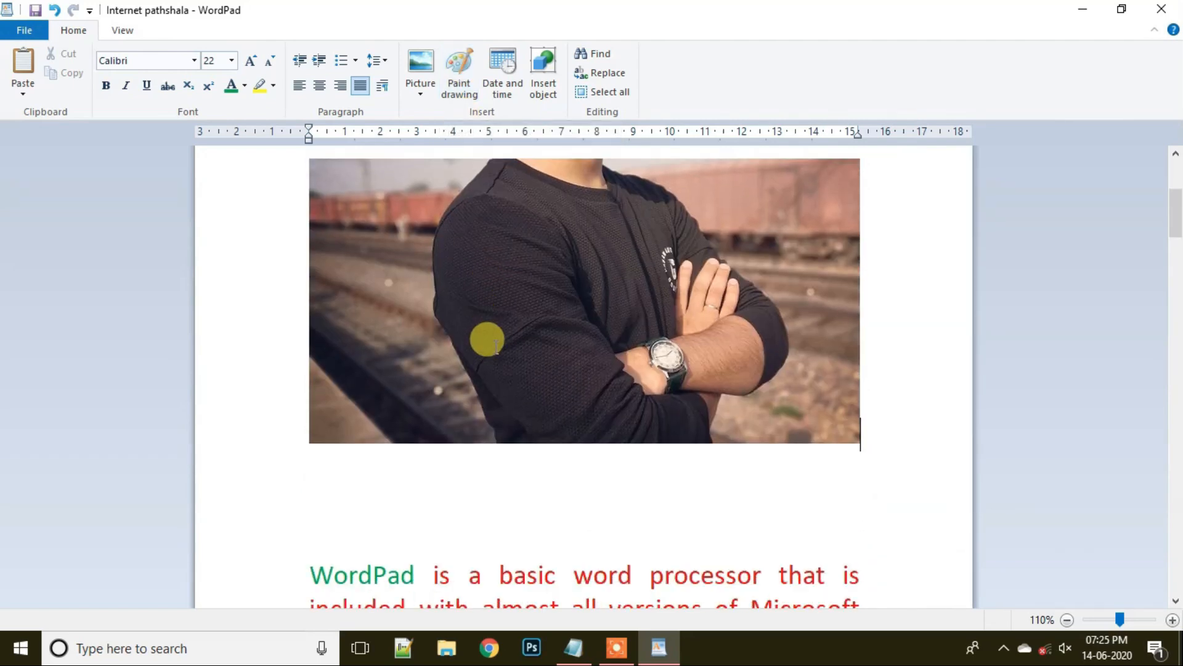
scroll(487, 339, down, 8)
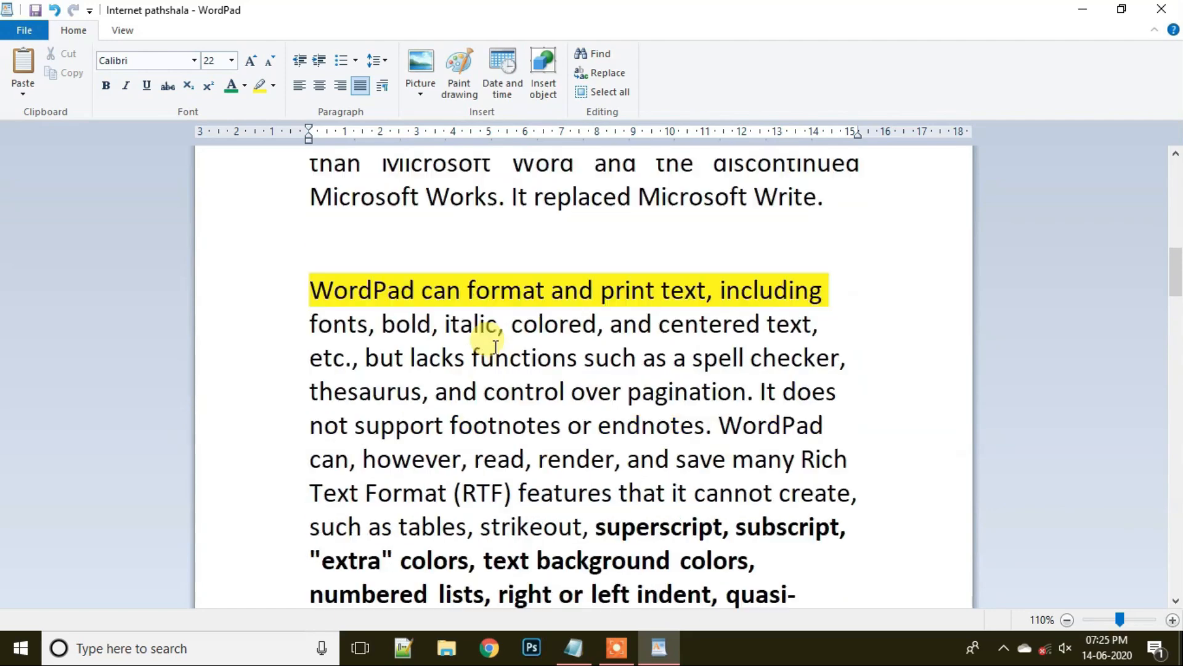
click(345, 230)
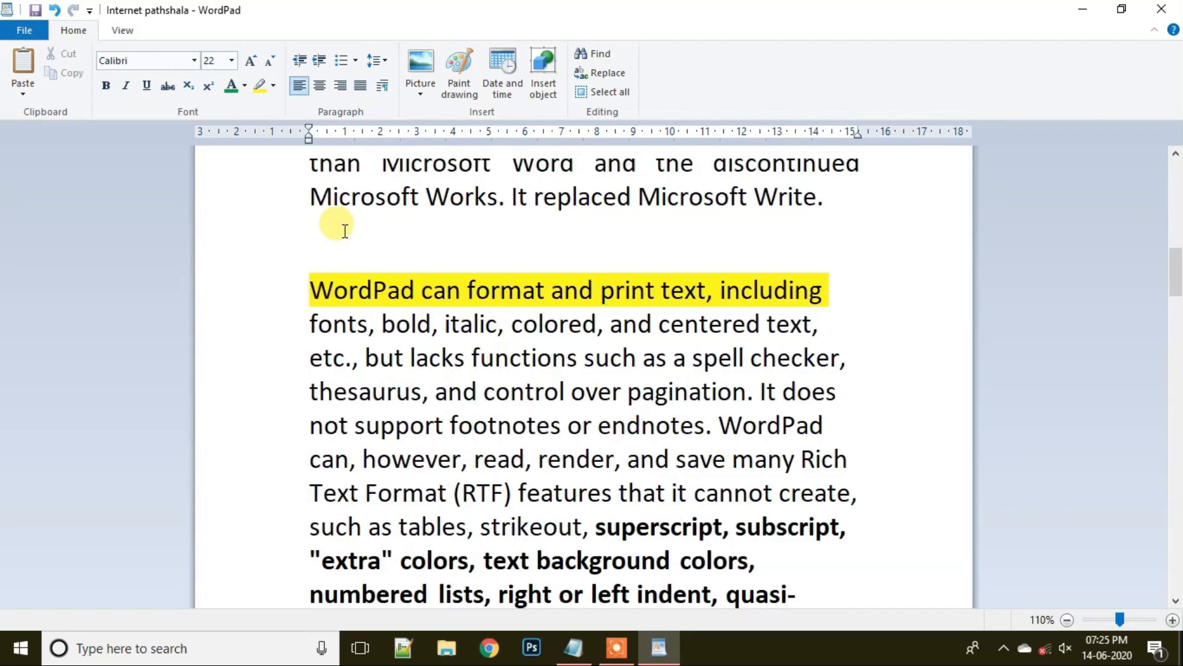
key(Return)
key(Return)
key(Return)
key(Return)
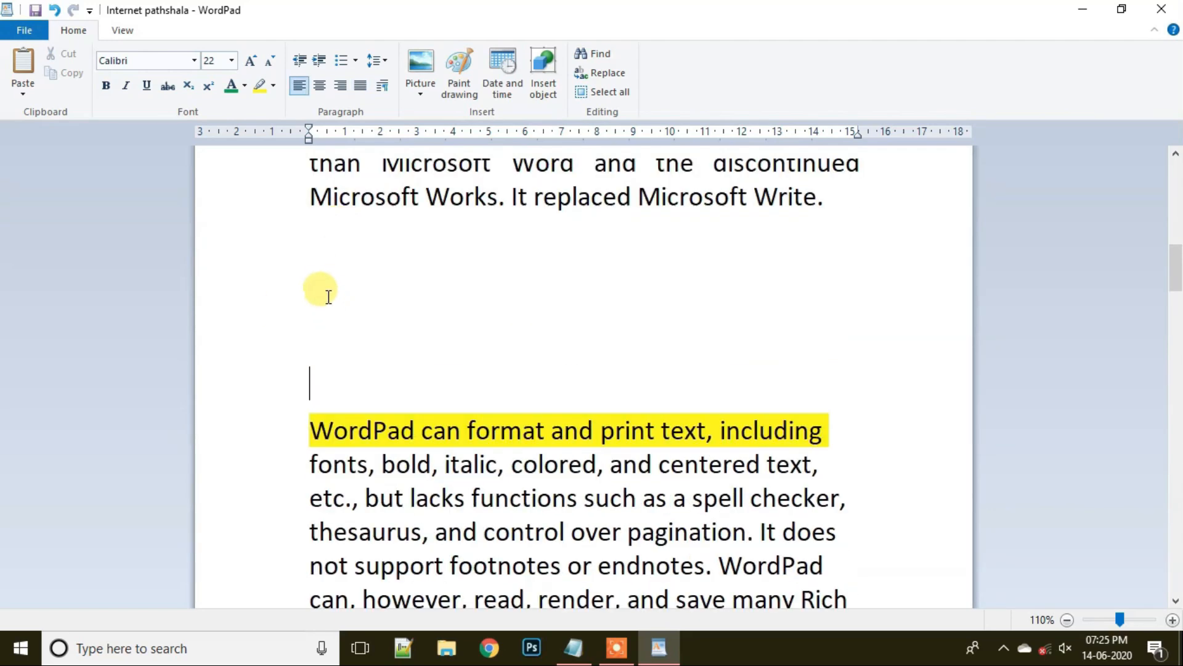
- Insert a Paint drawing between the two paragraphs, with the canvas enlarged to about 590 × 319 px and filled with red
click(467, 82)
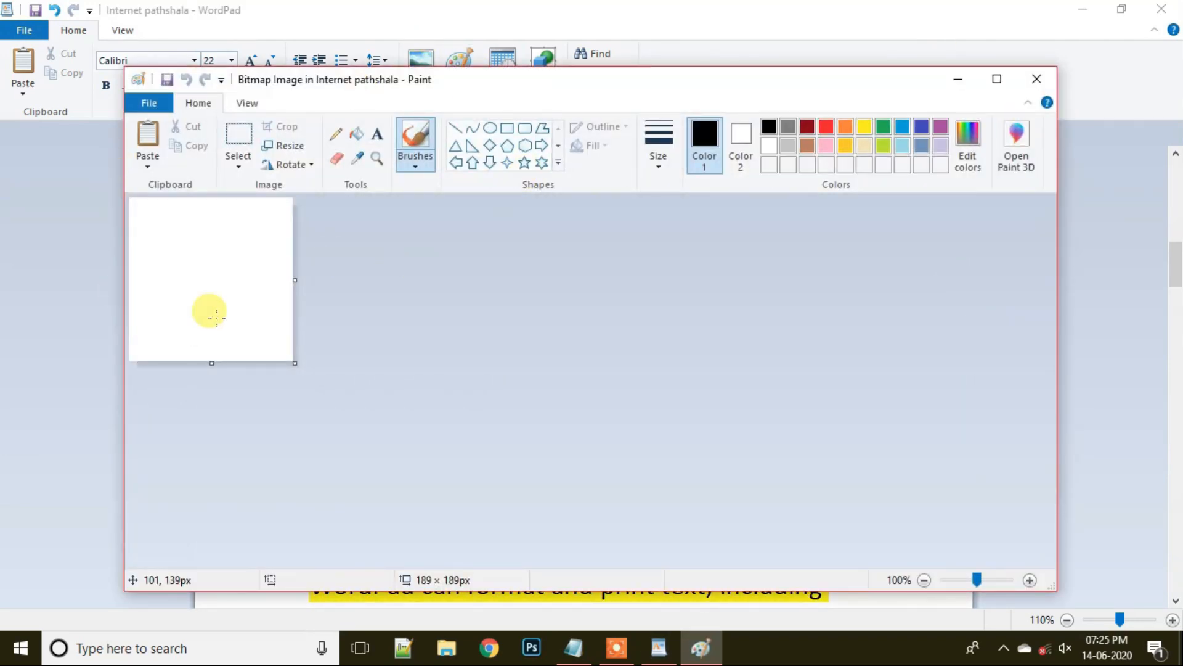
drag(296, 362, 642, 475)
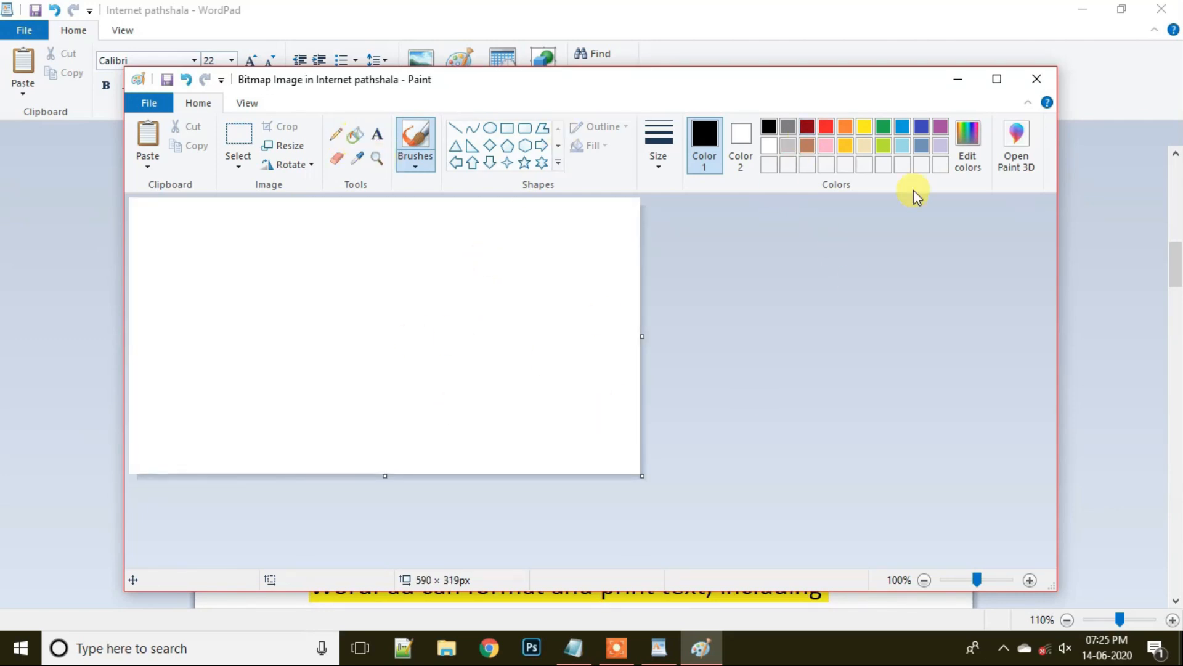
click(826, 126)
click(416, 317)
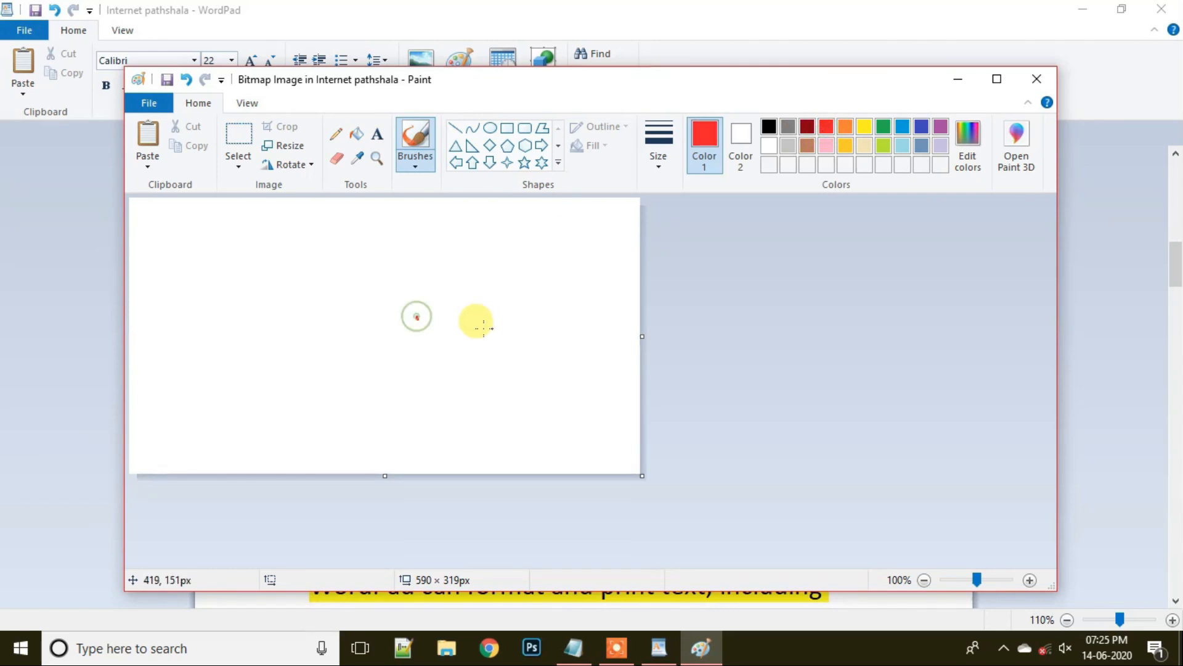
click(356, 133)
click(305, 296)
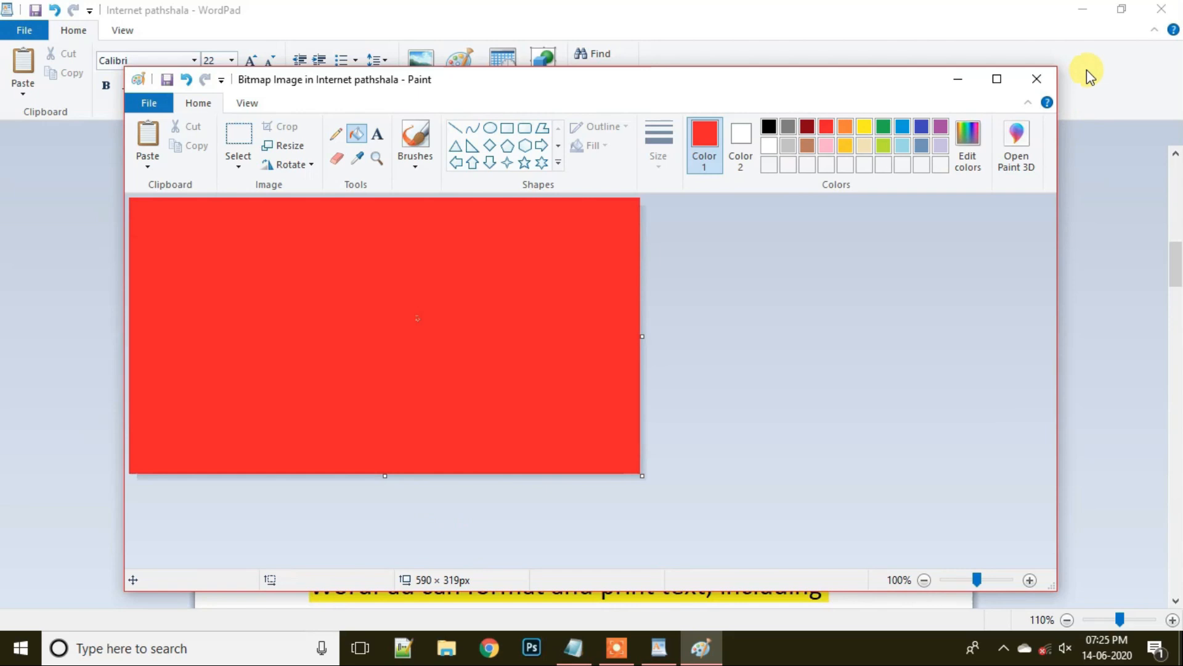
click(1037, 79)
click(599, 439)
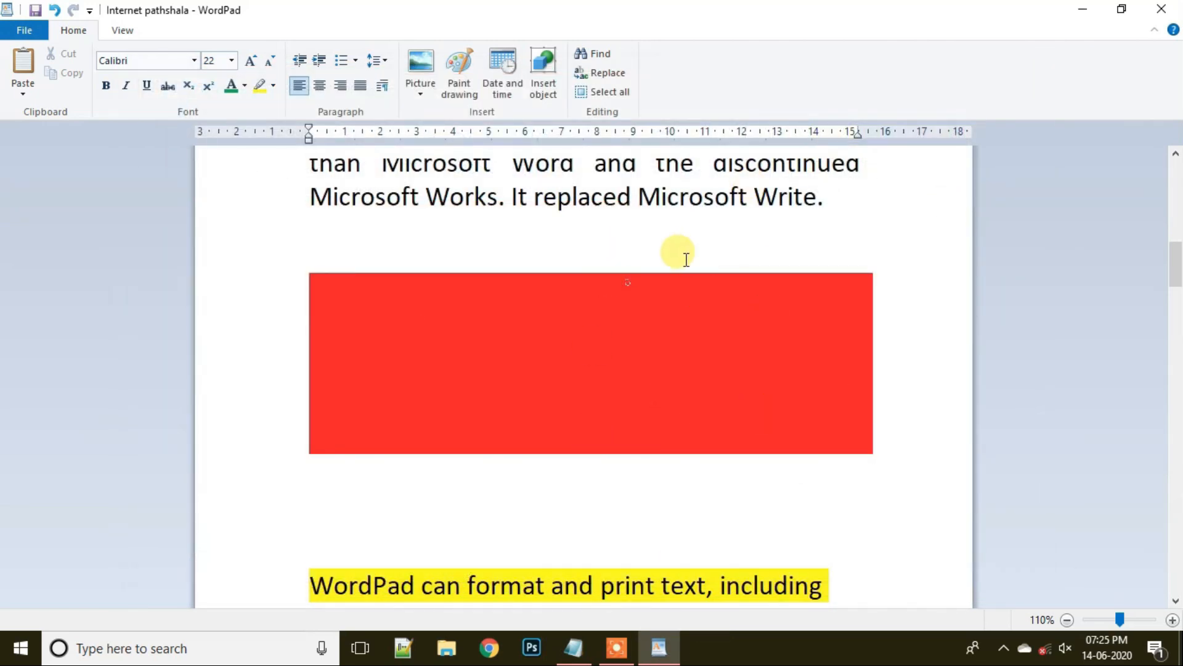
click(606, 386)
click(692, 348)
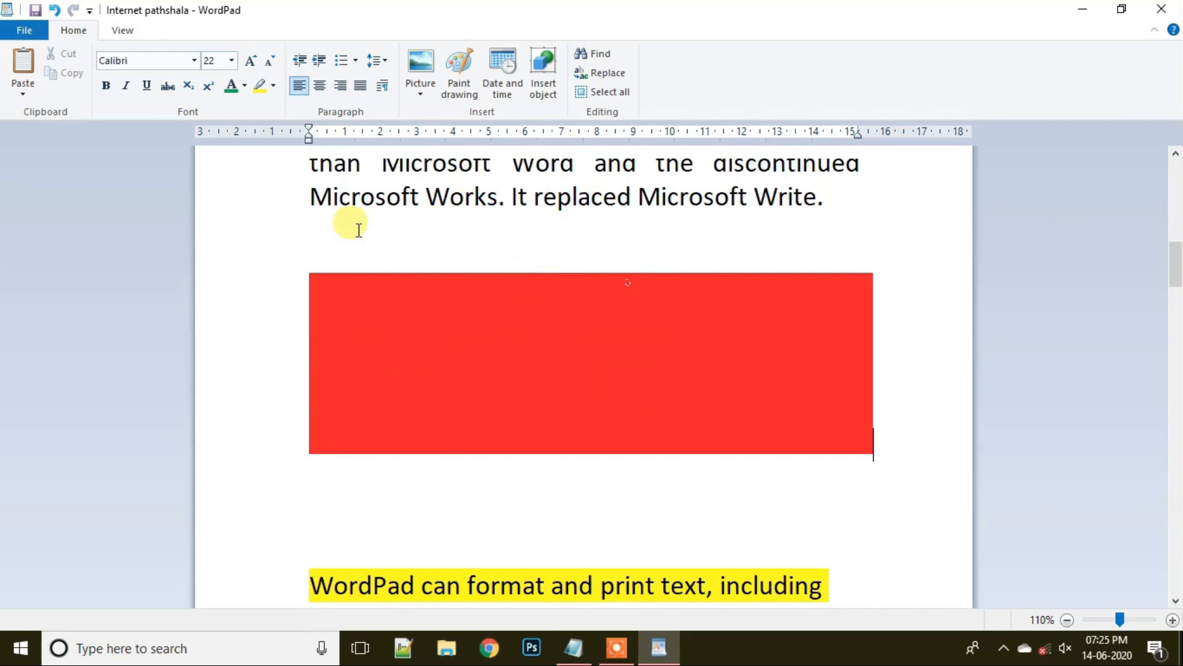
scroll(354, 346, up, 2)
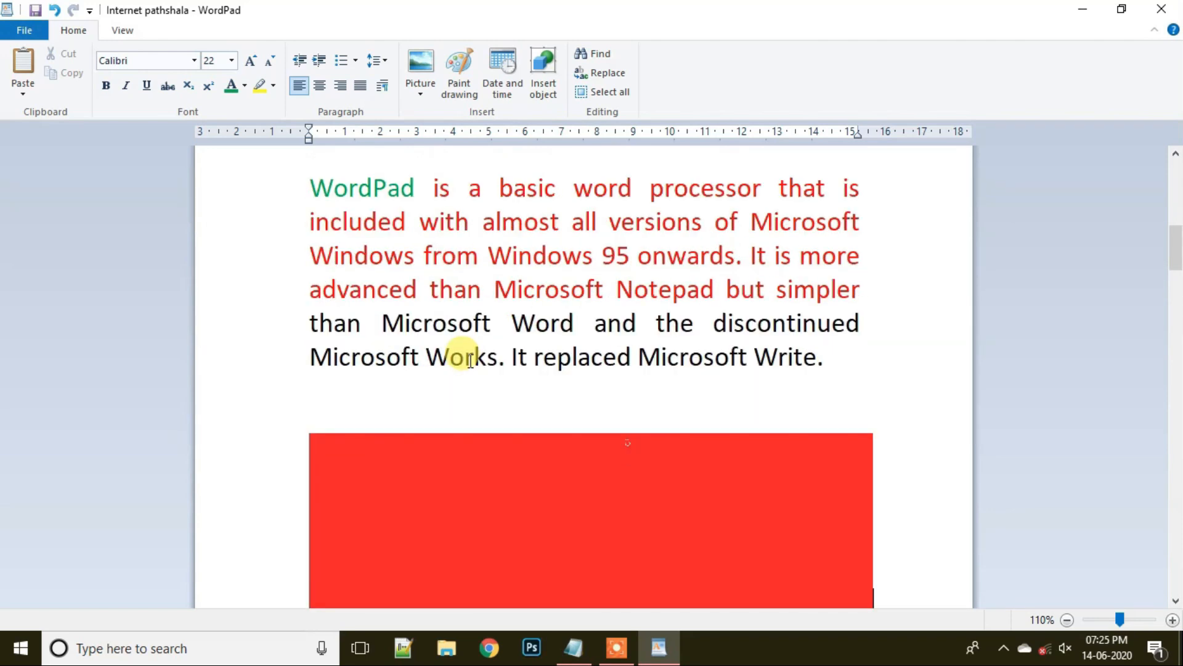
- Insert the date in the "14 June 2020" format on the blank line above the paragraph beginning "WordPad was introduced in Windows 95"
scroll(470, 361, down, 3)
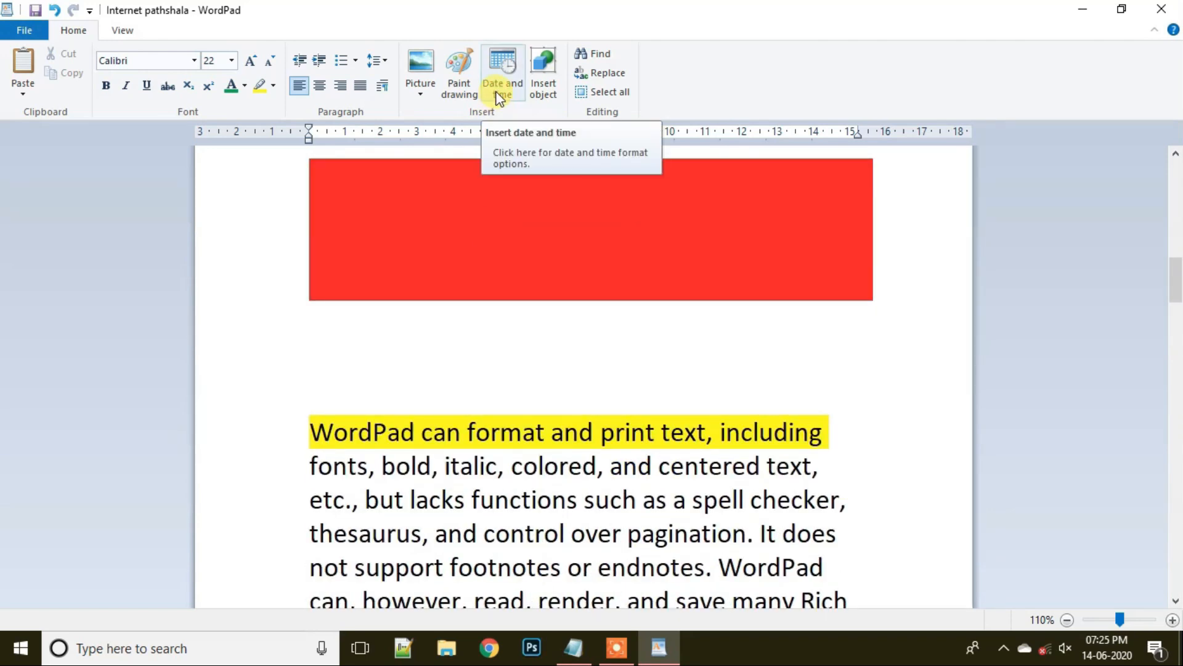
scroll(364, 358, down, 15)
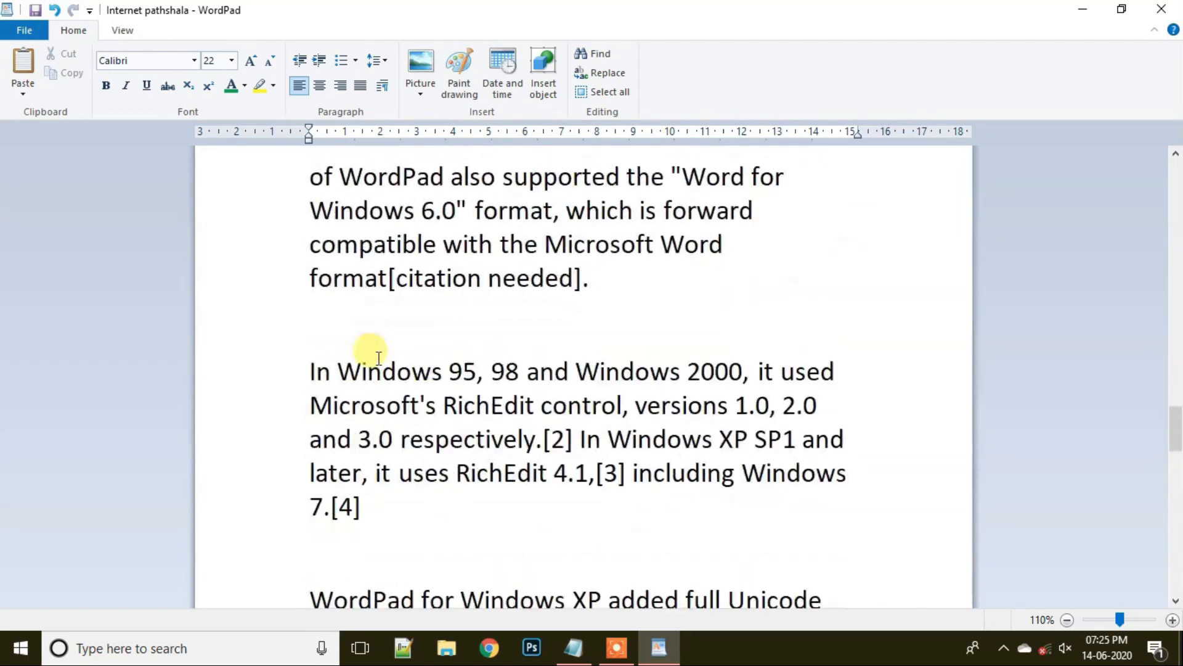
scroll(379, 358, down, 10)
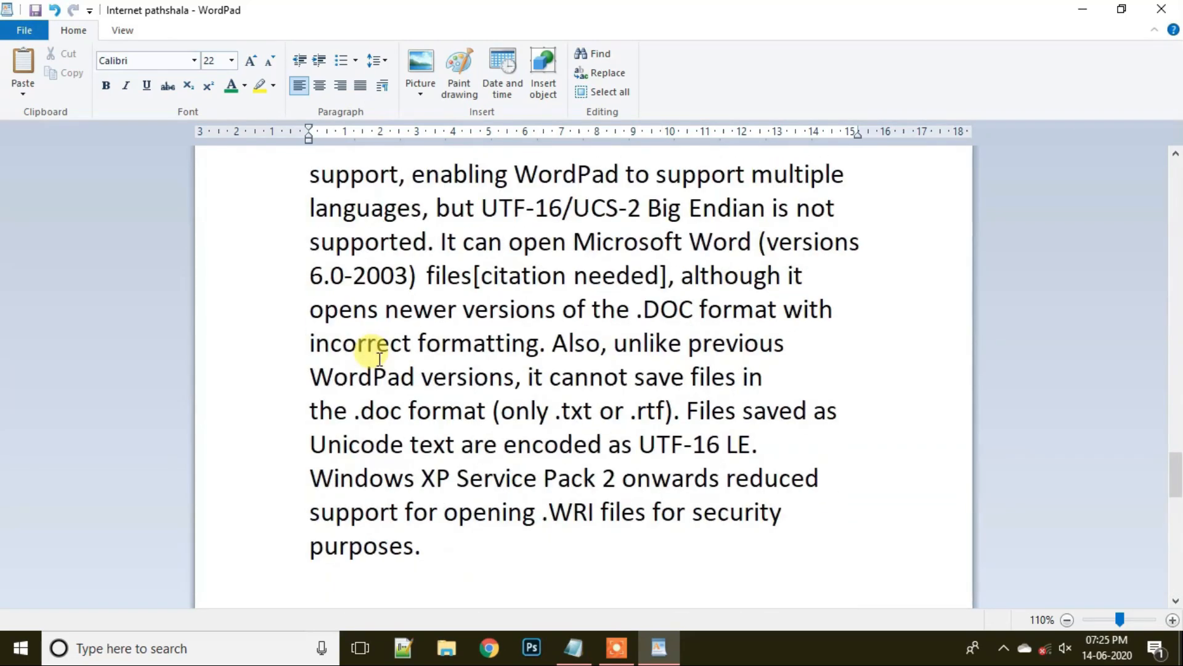
scroll(372, 424, down, 2)
click(334, 446)
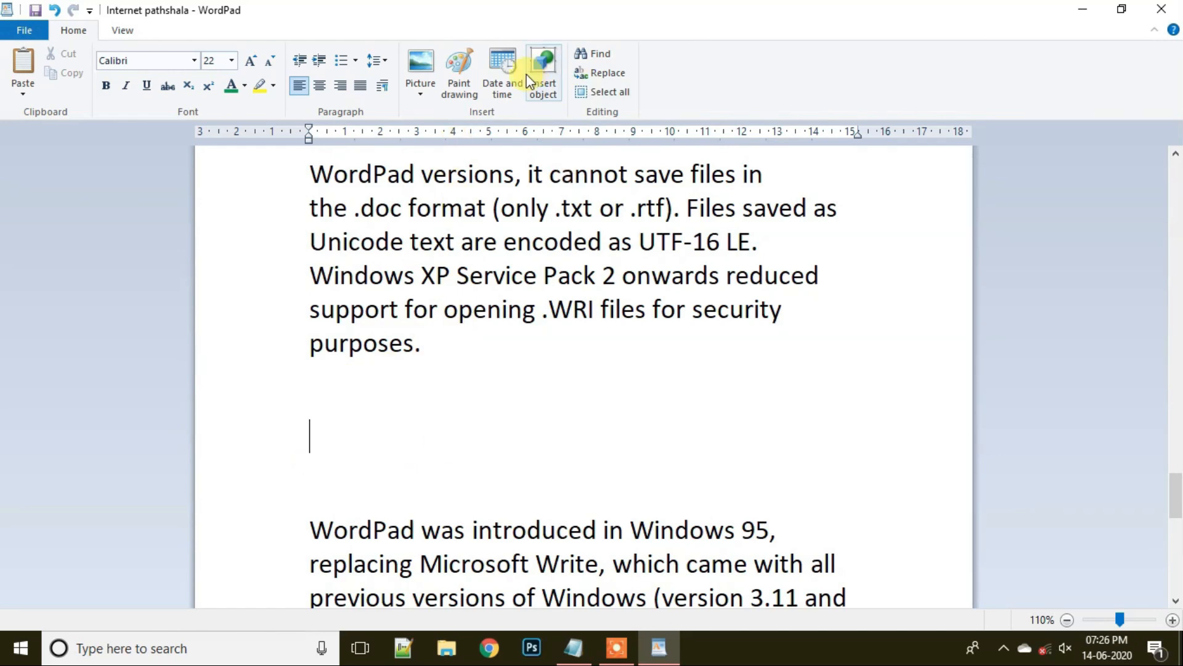
click(506, 76)
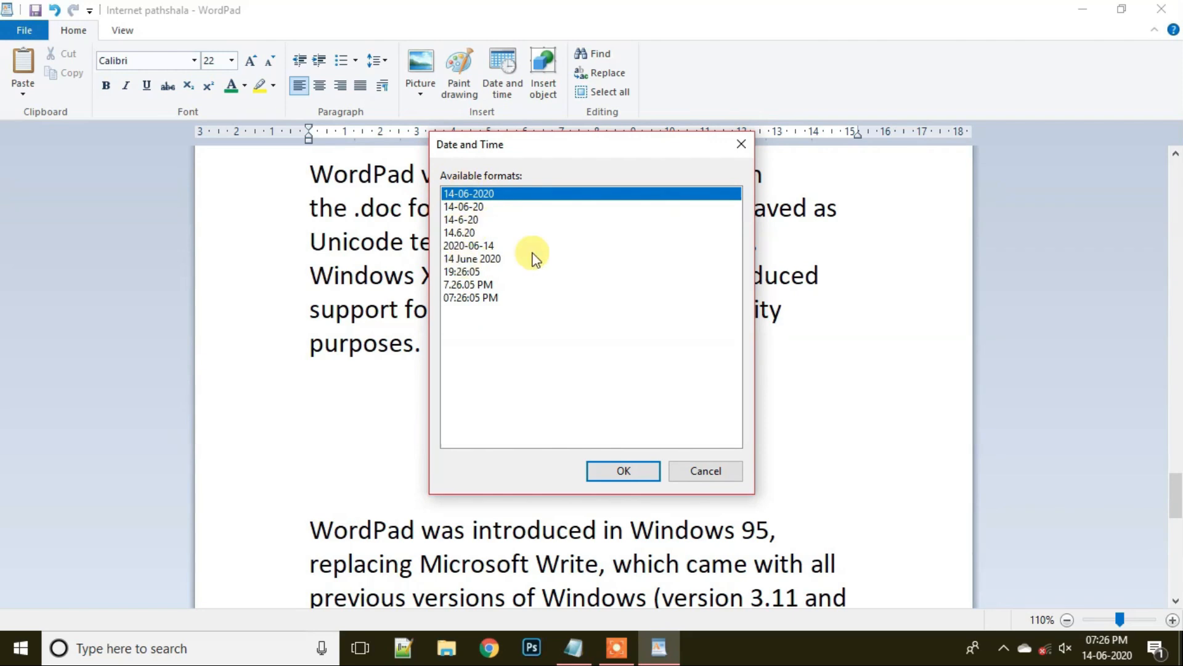
click(464, 260)
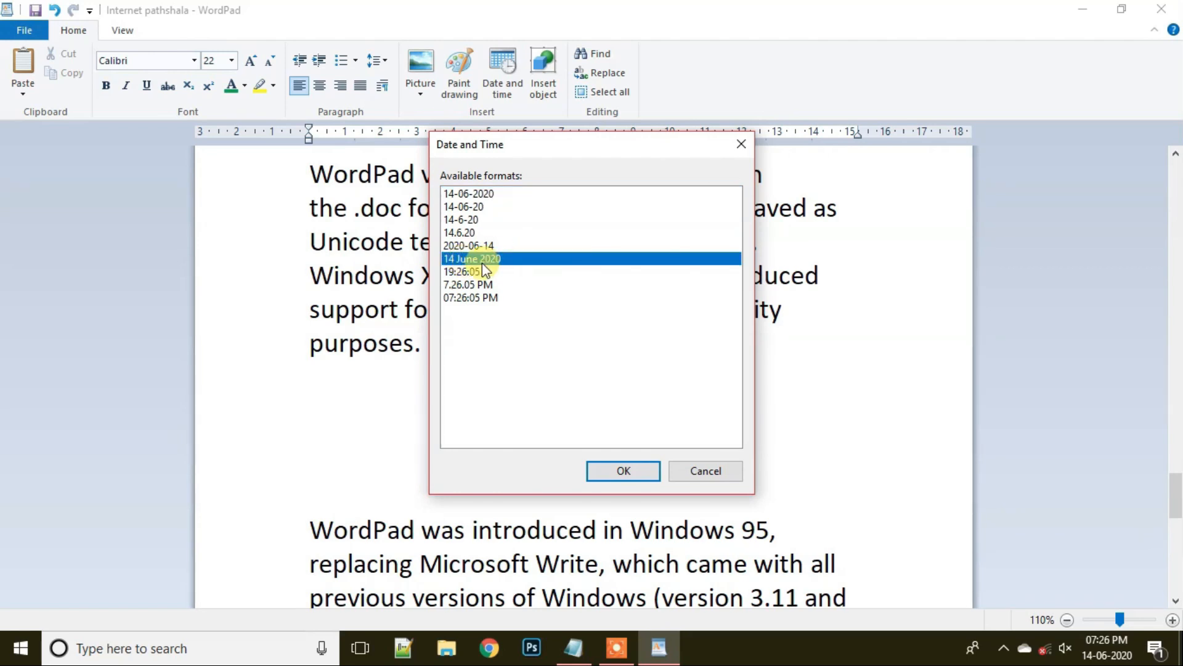
click(627, 469)
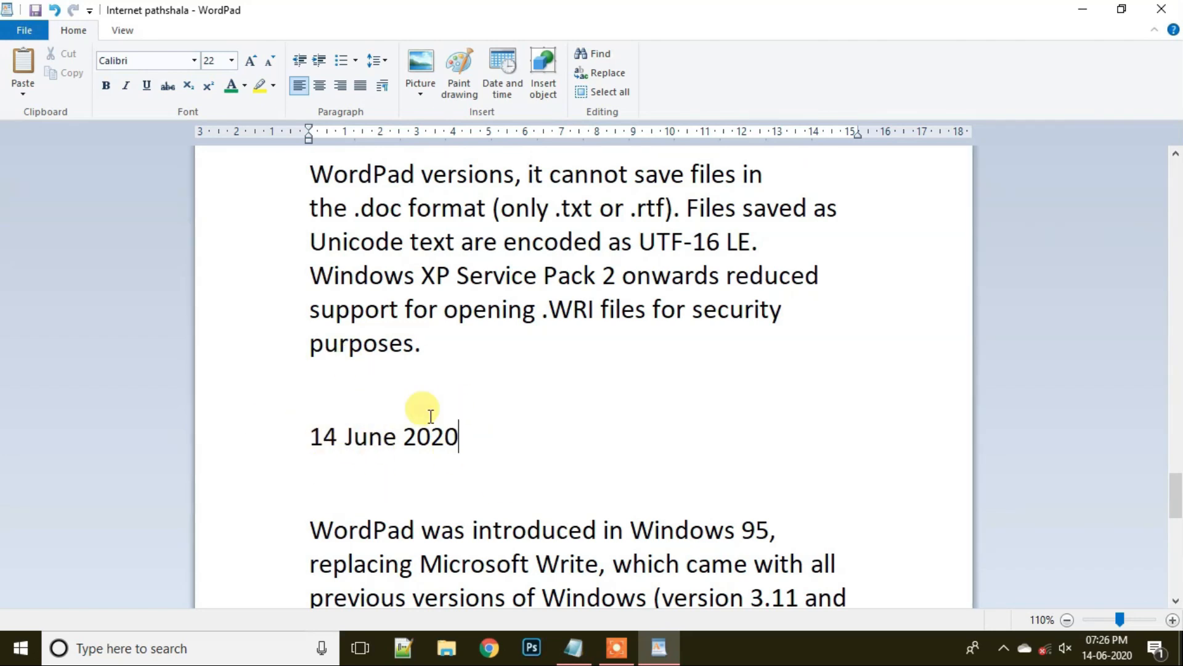
- View the Insert Object options without inserting anything, and look back through the document from the portrait photo to the paragraph about keyboard characters
click(544, 62)
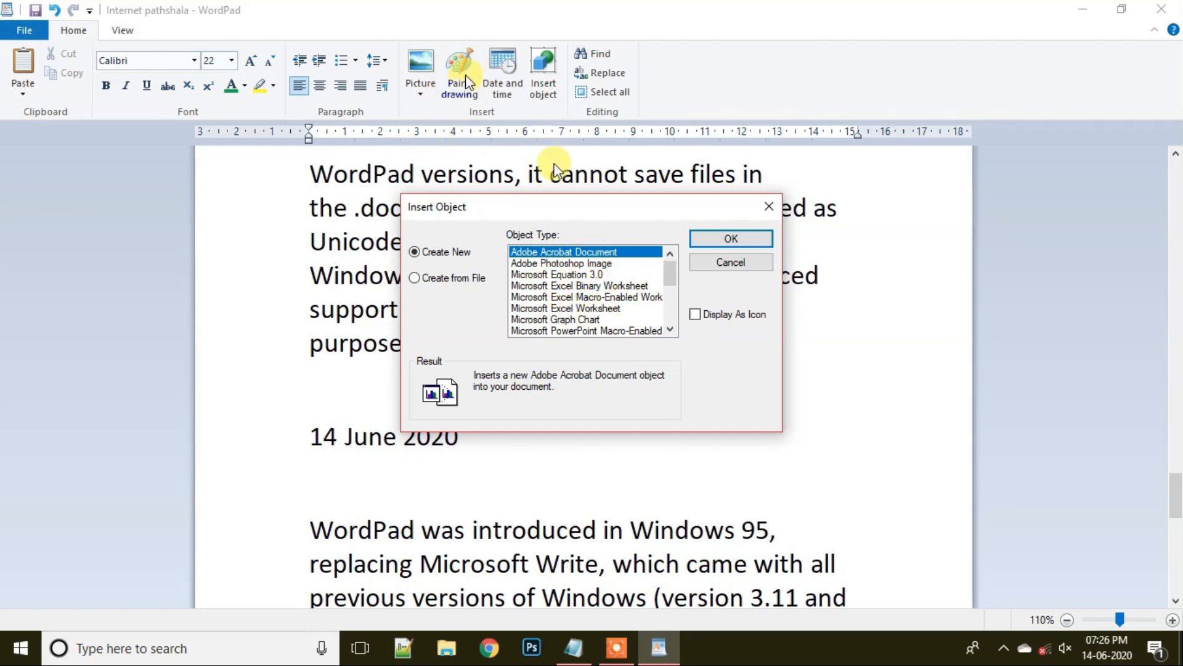
click(769, 207)
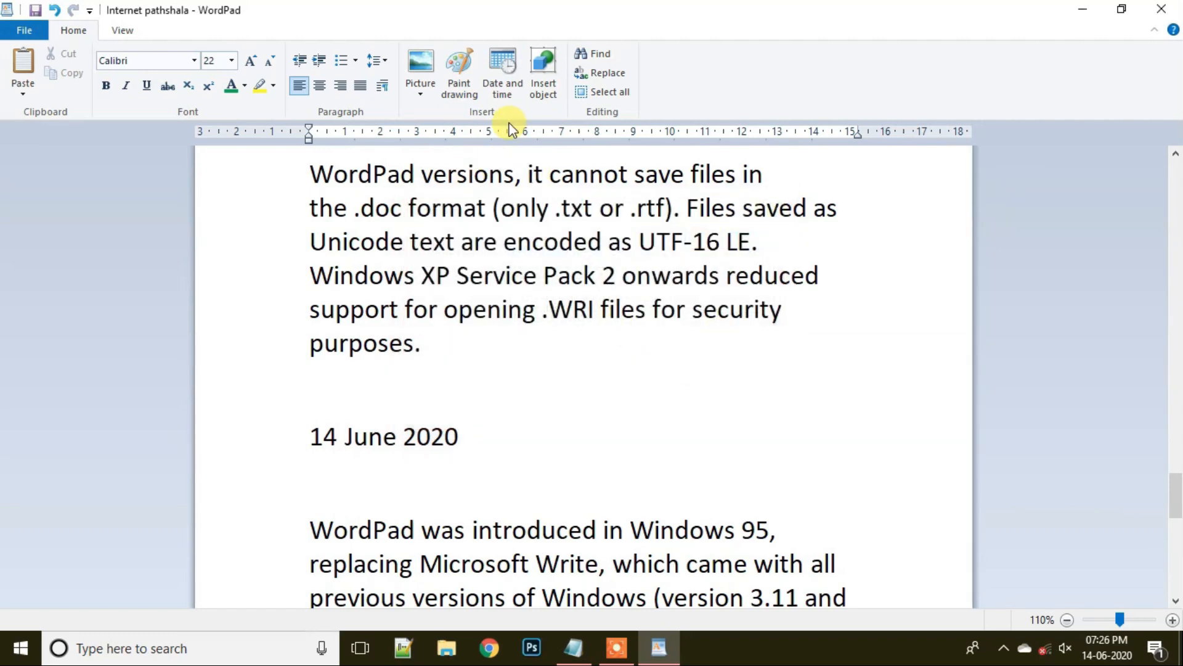
scroll(417, 345, up, 15)
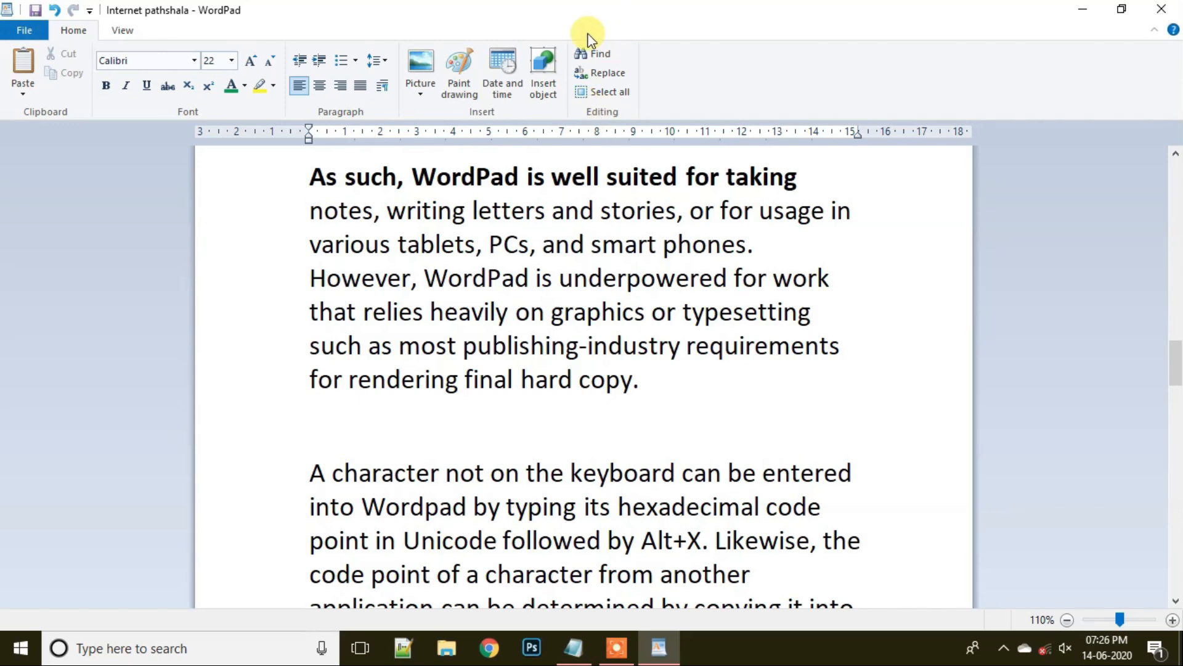
scroll(543, 188, up, 15)
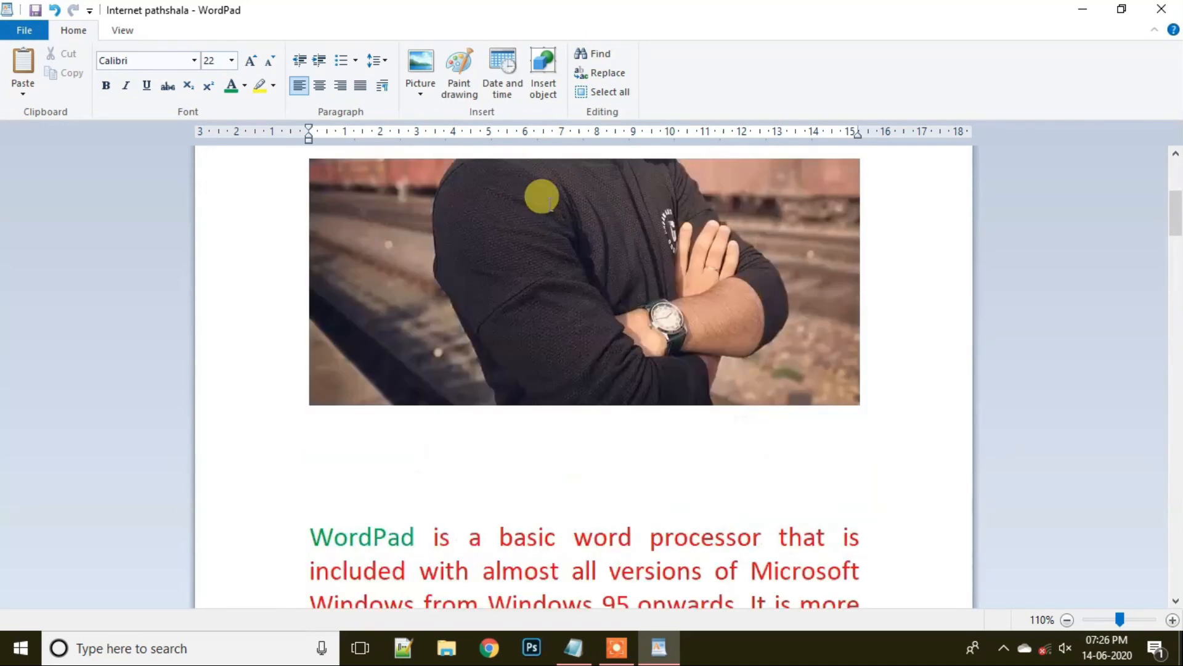
scroll(542, 188, down, 8)
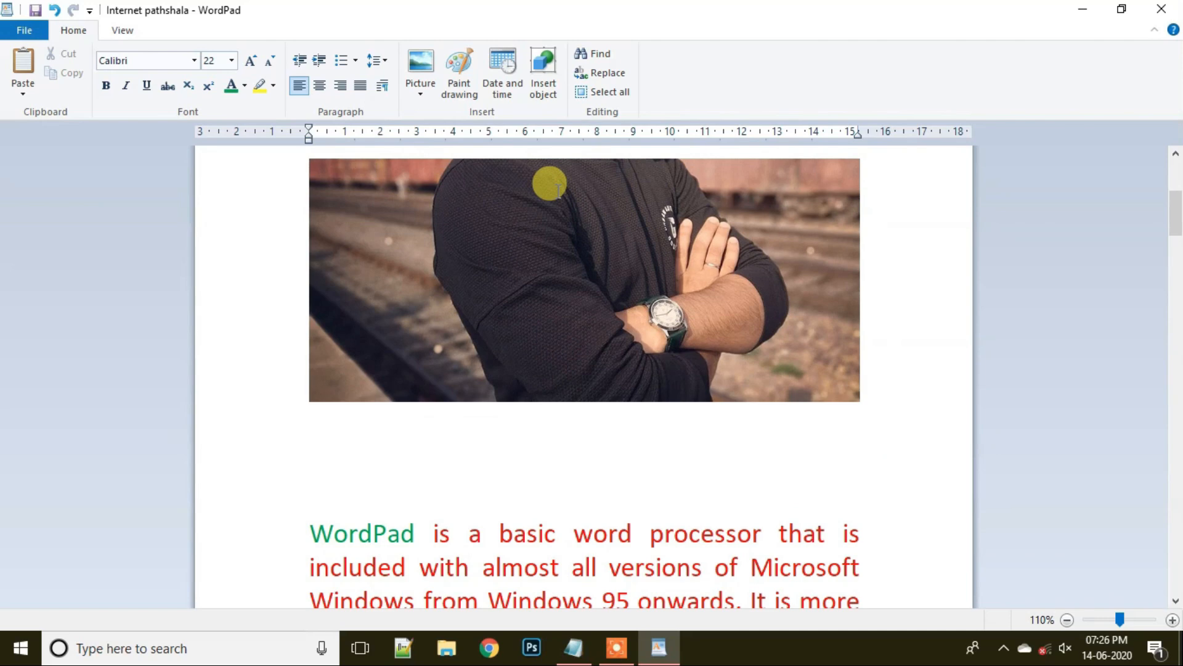
scroll(558, 192, down, 1)
scroll(461, 434, down, 15)
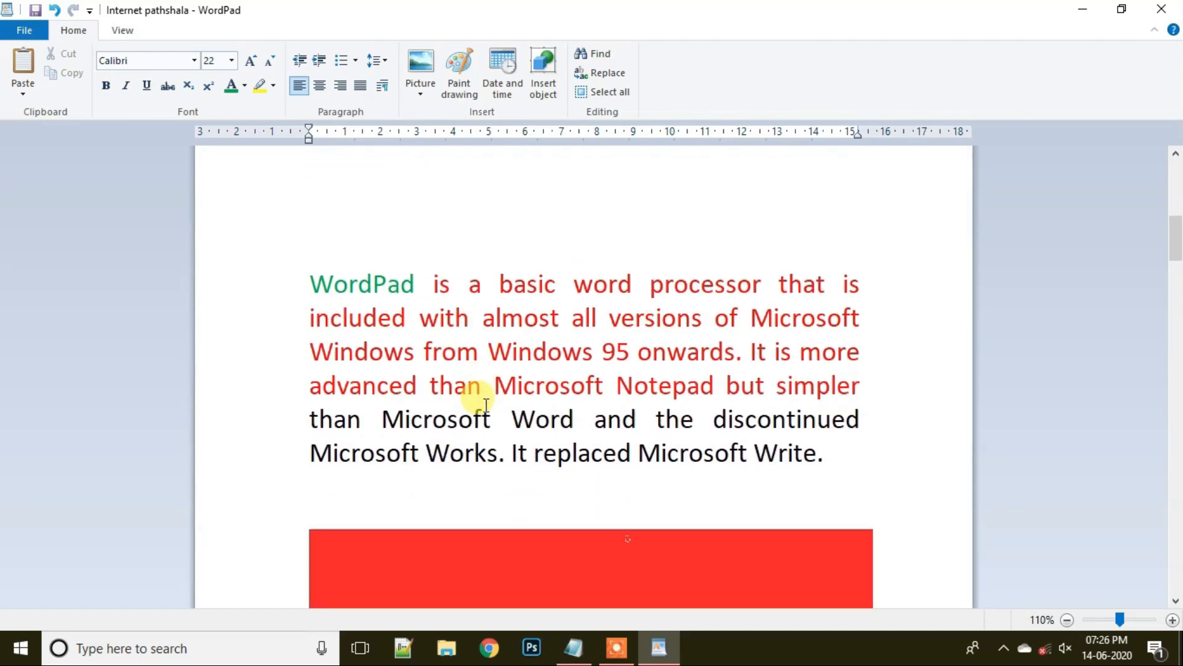
scroll(484, 375, down, 2)
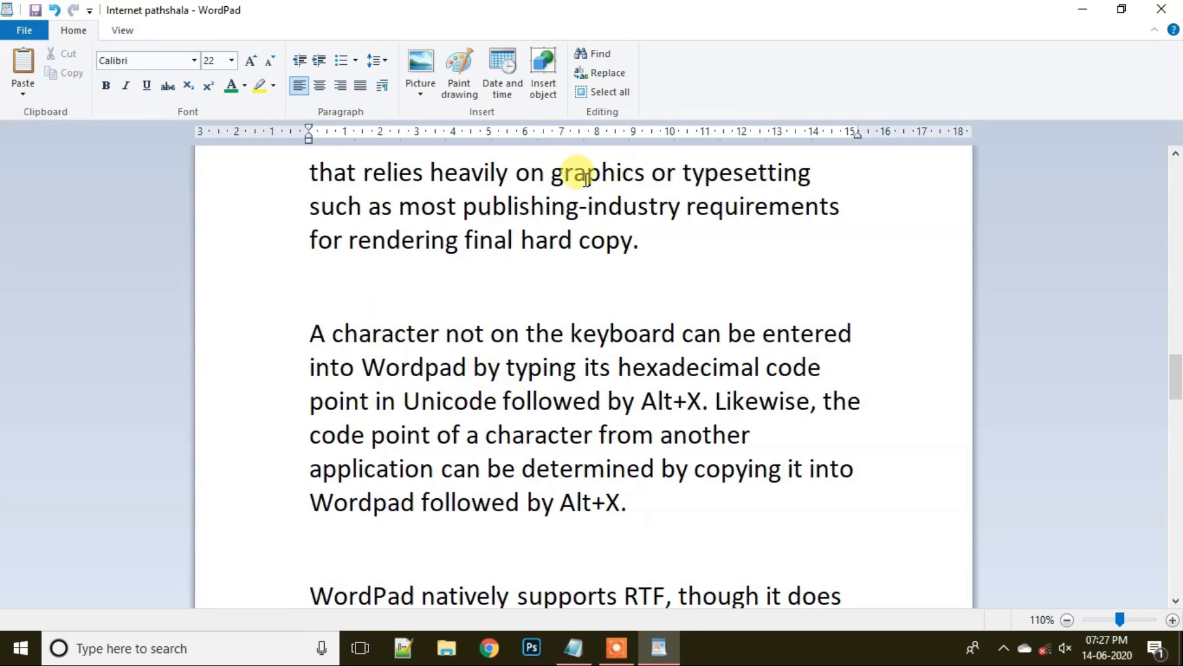
- Search the document for the word "keyboard" and continue to the next match
click(593, 55)
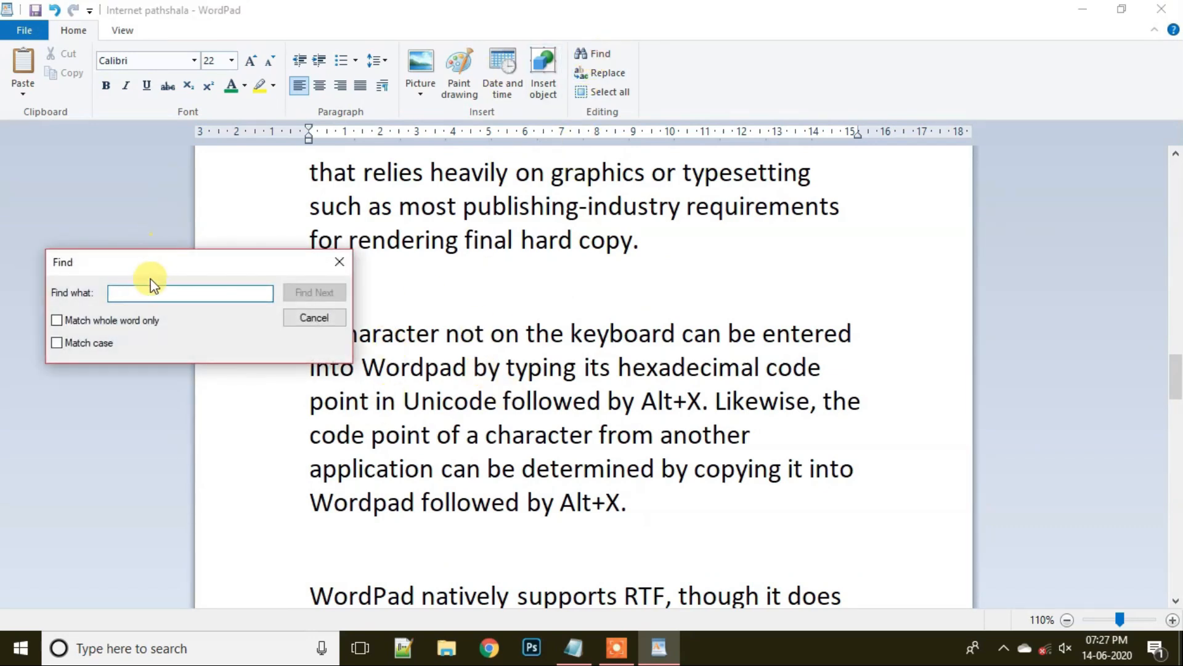
click(339, 262)
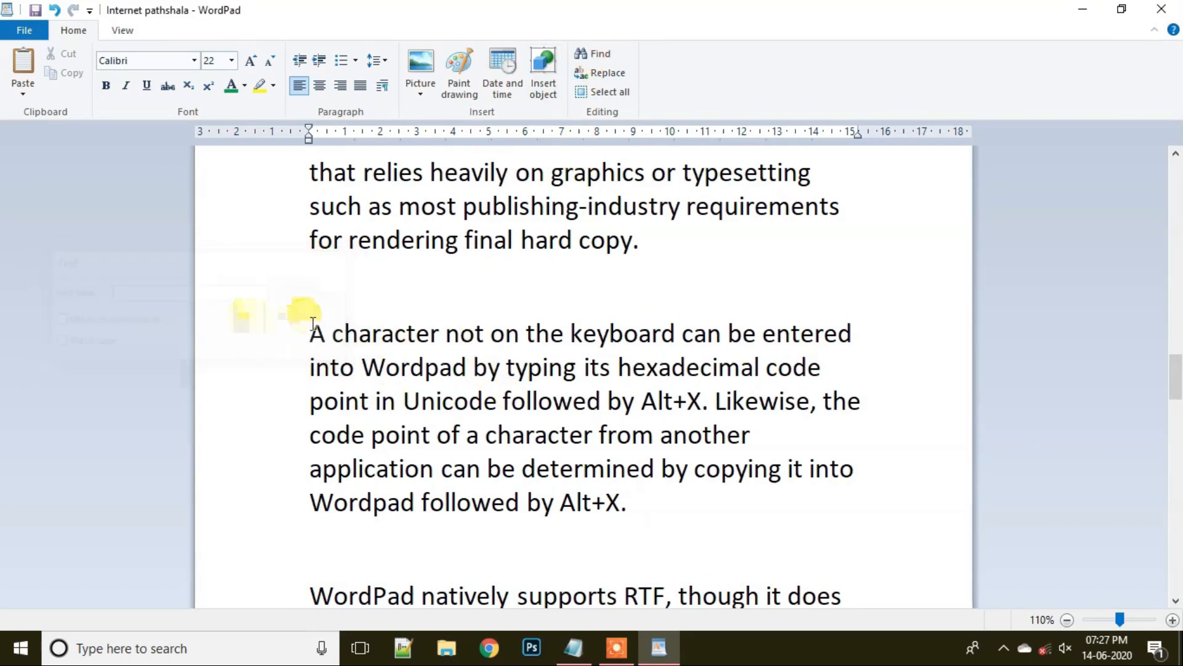
click(598, 54)
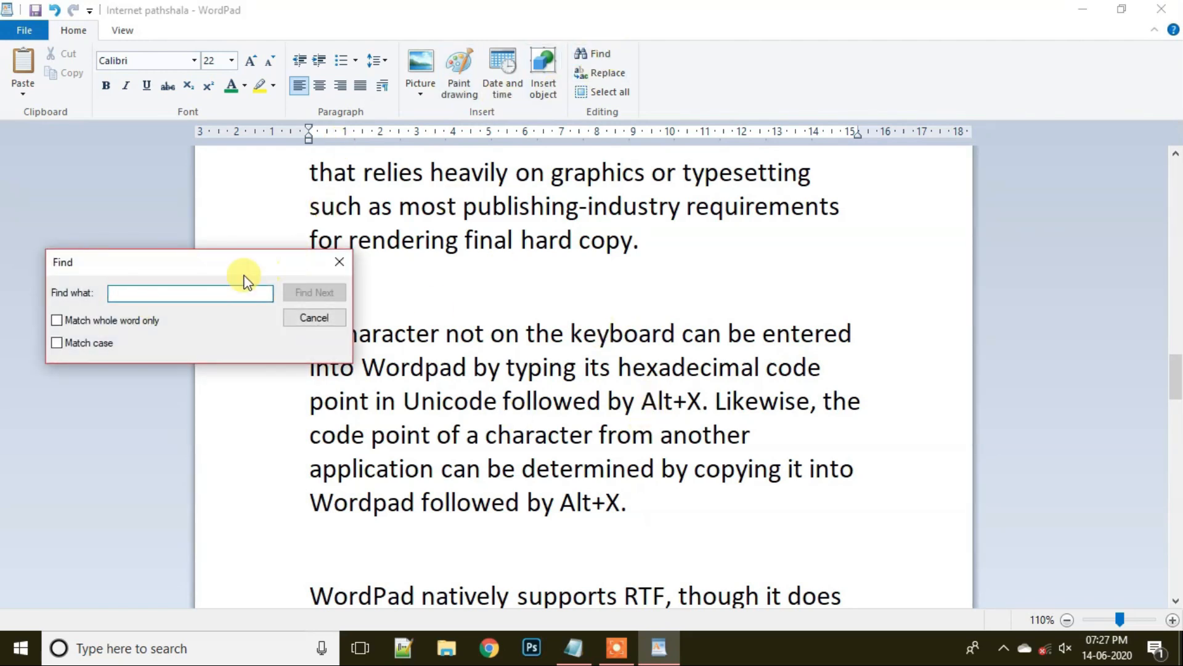
text(keyboard)
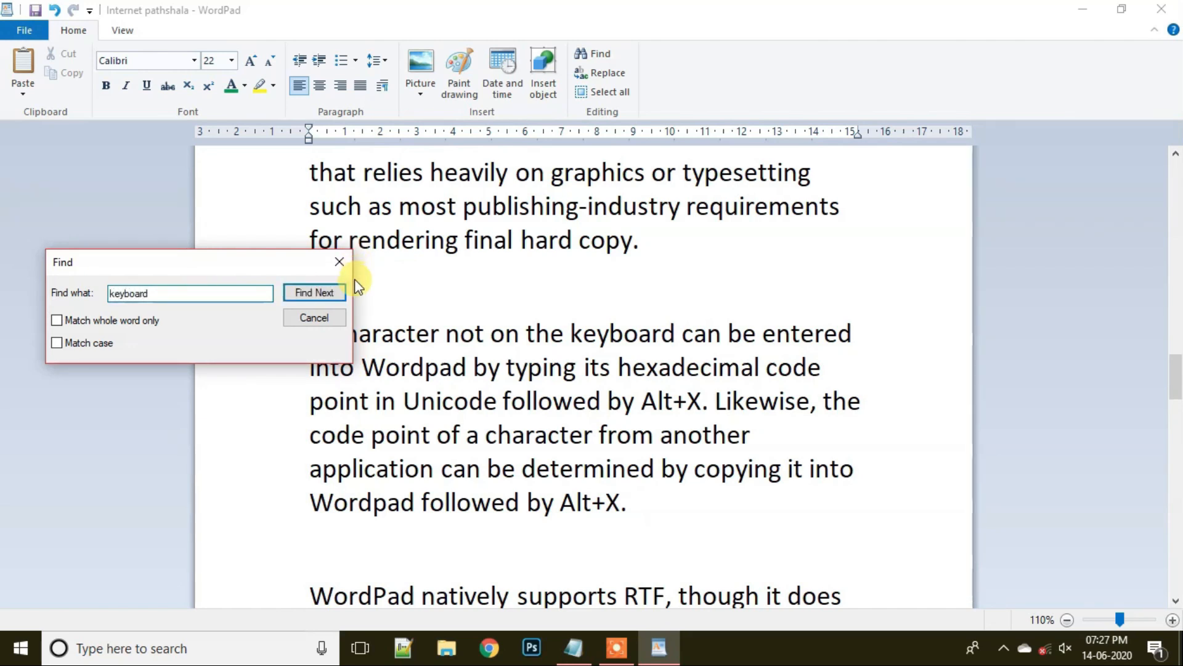
click(316, 292)
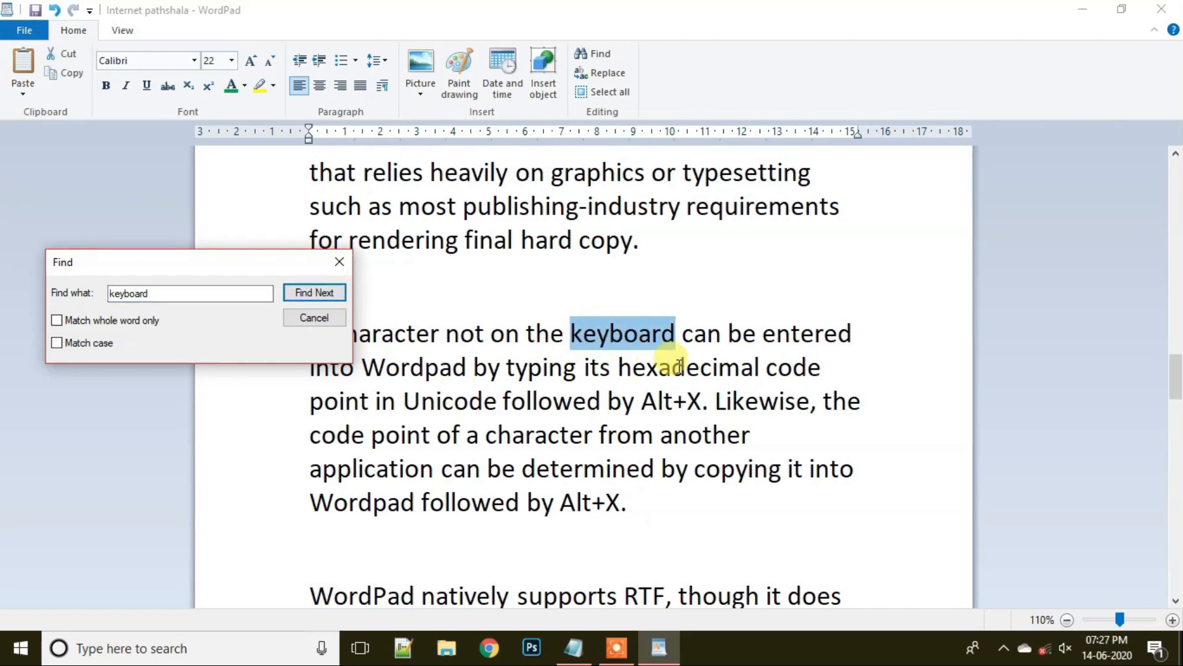
click(297, 292)
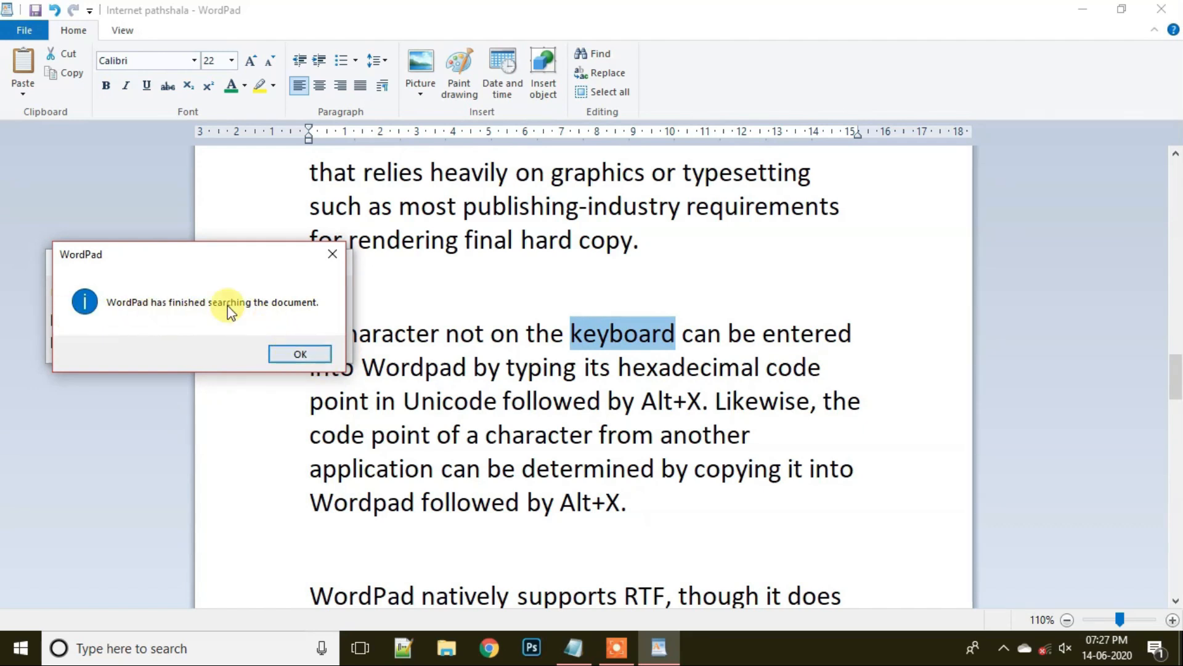
click(314, 356)
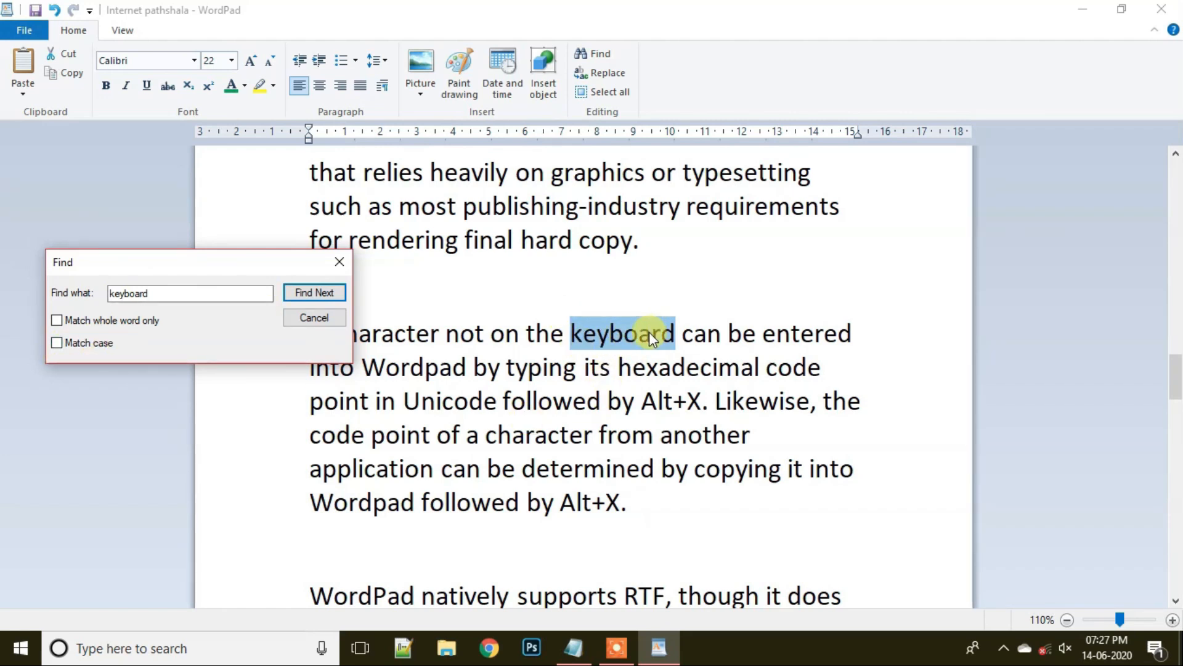
- Search for "Keyboard" with a capital K and Match case enabled, and close the search
click(114, 292)
key(BackSpace)
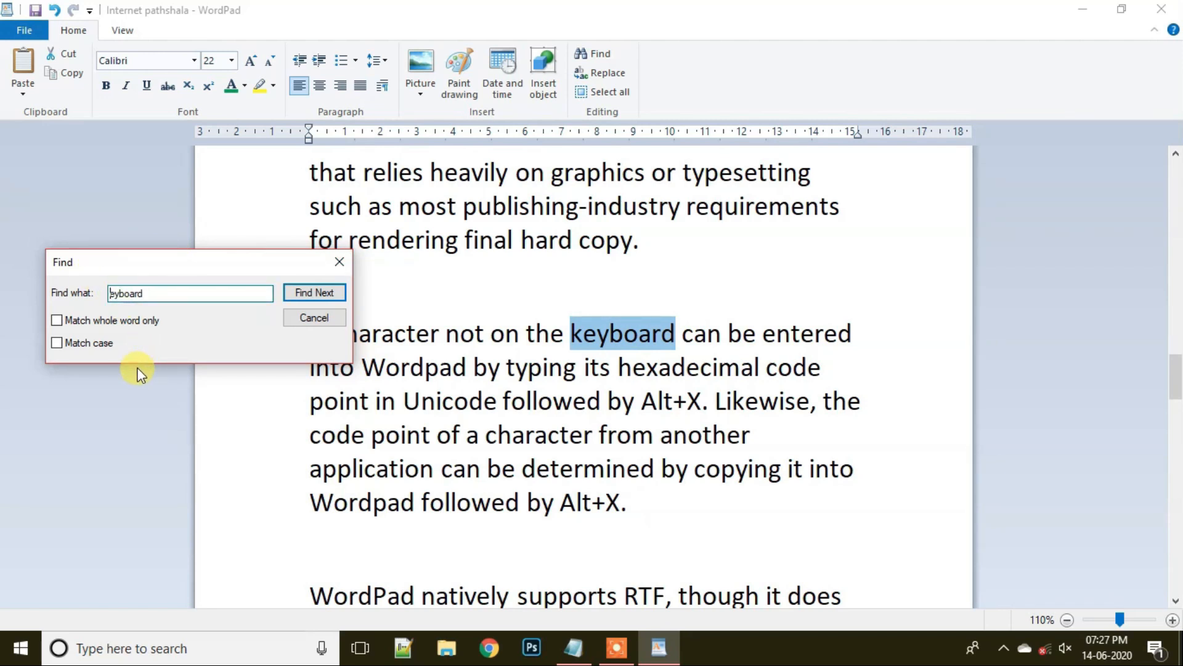
text(K)
click(56, 342)
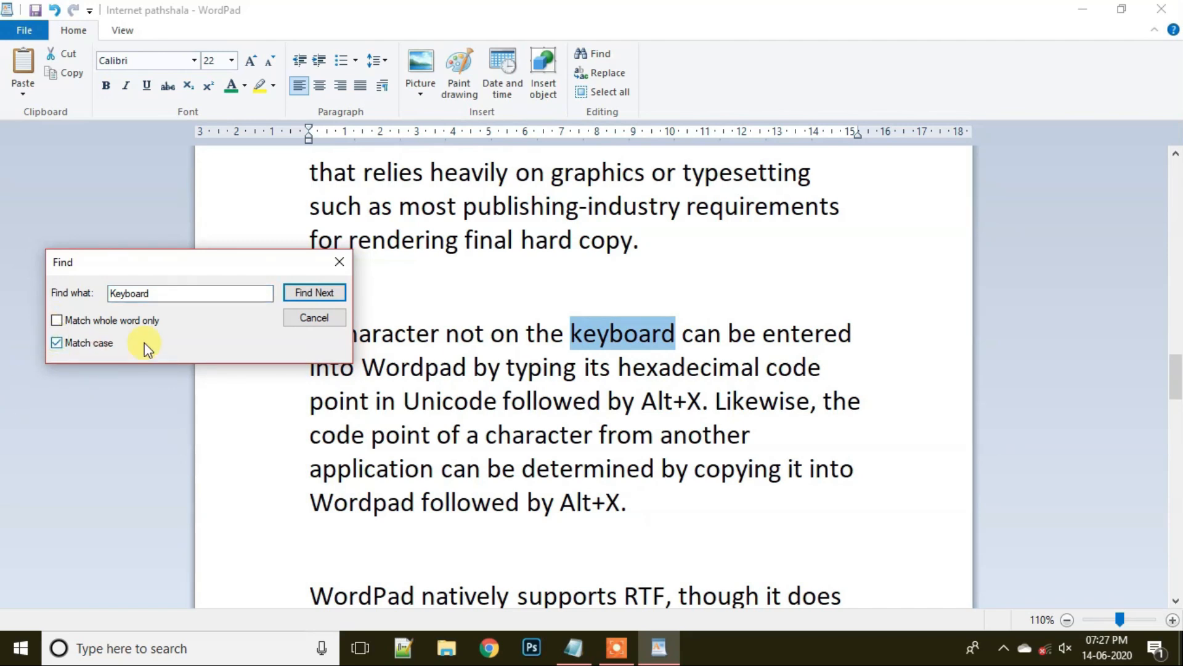
click(337, 302)
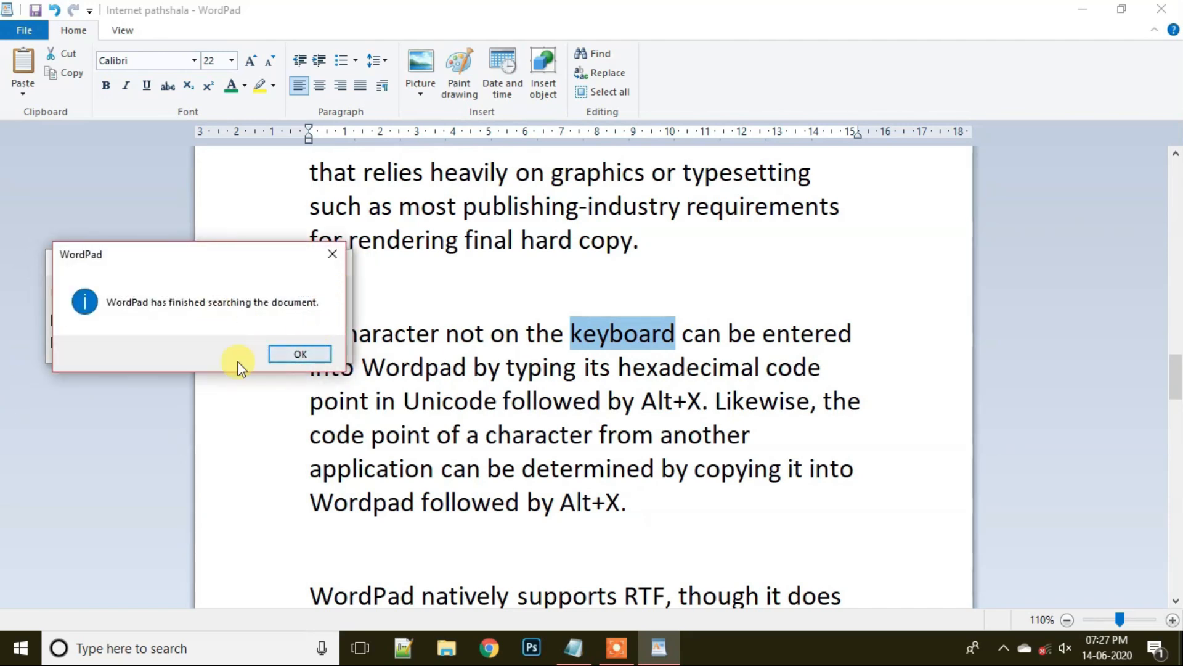
click(315, 352)
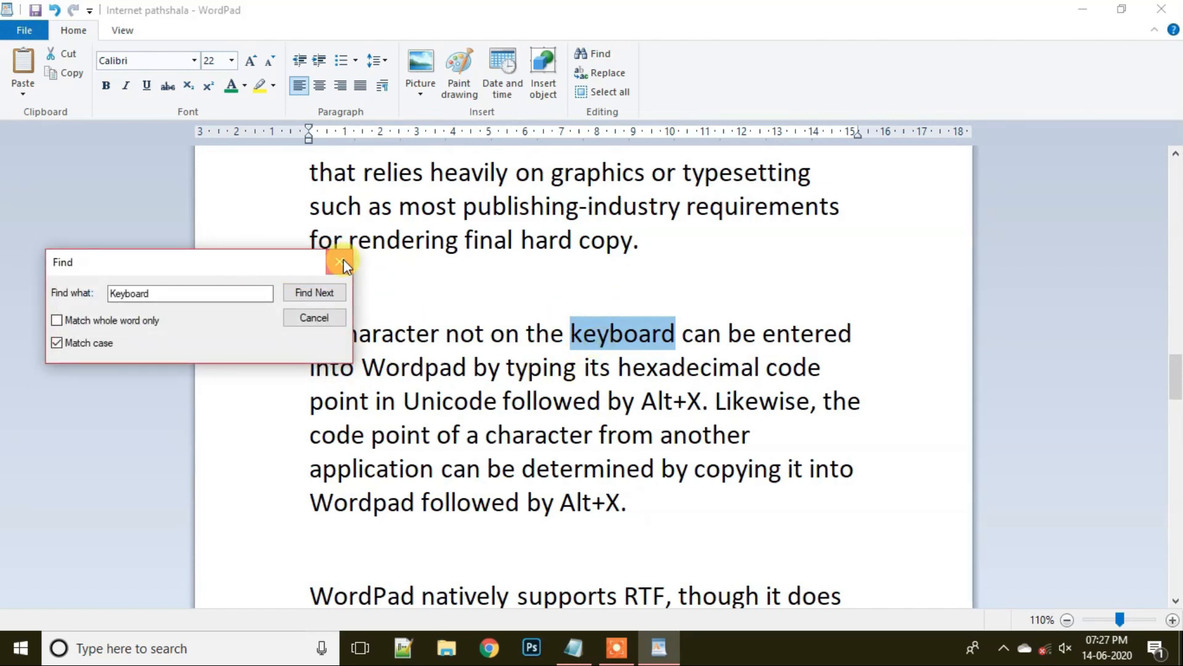
click(332, 322)
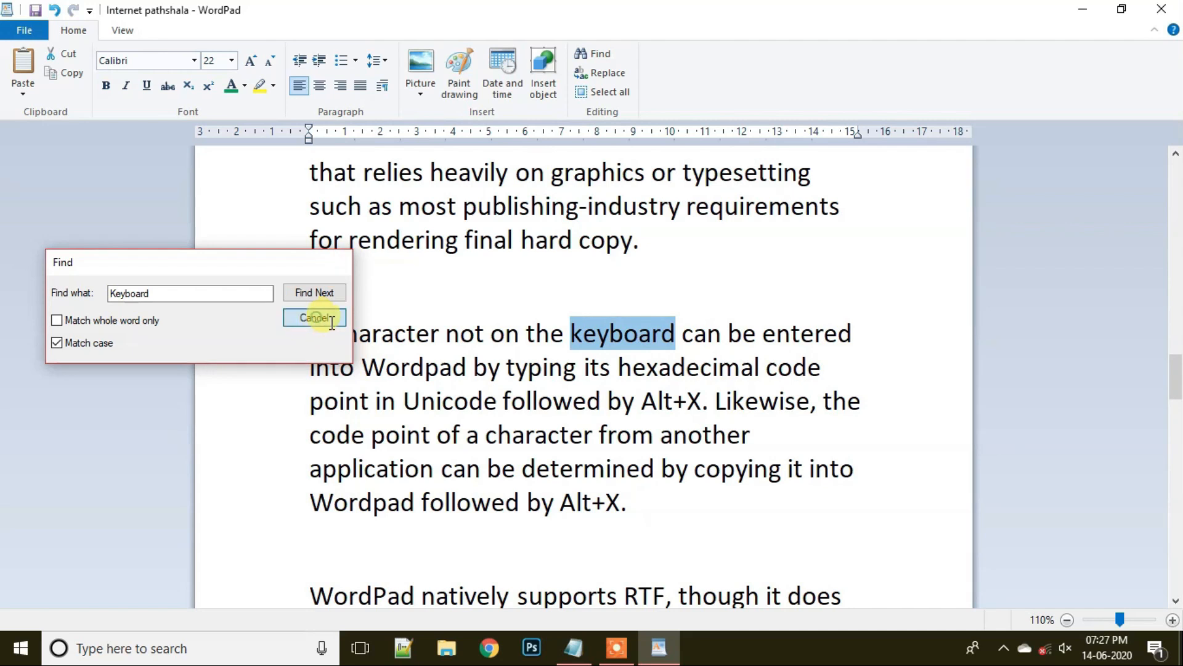
- Repeat the case-sensitive search for "Keyboard" from the start of the paragraph beginning "A character not on the keyboard"
click(304, 336)
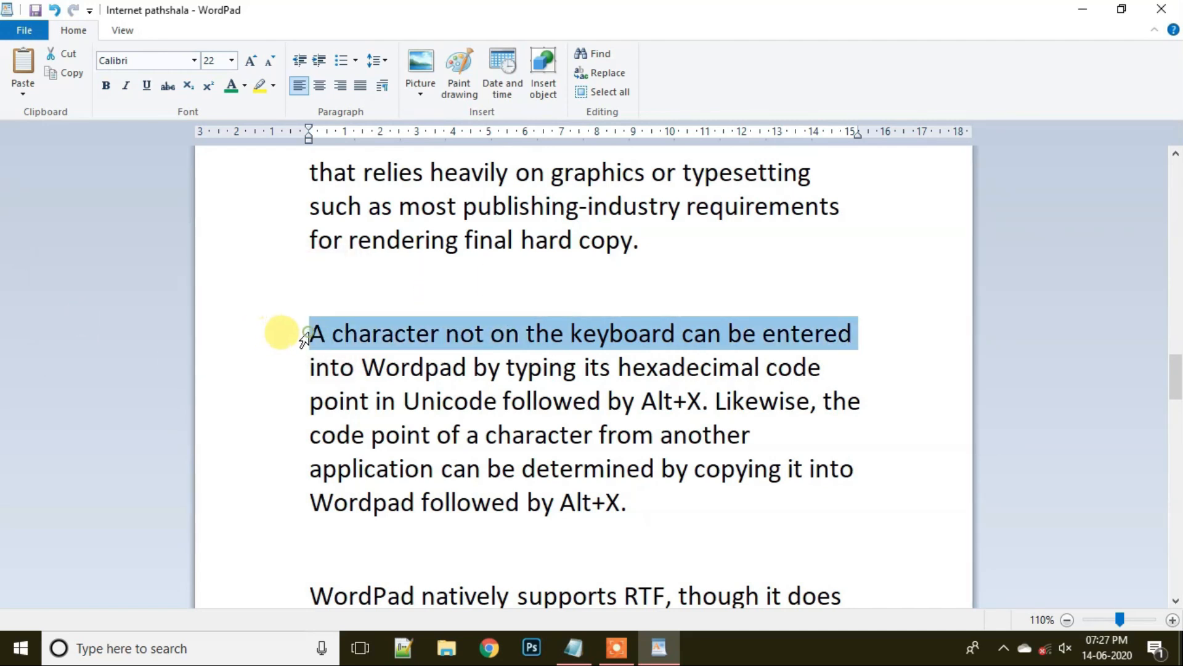
click(310, 332)
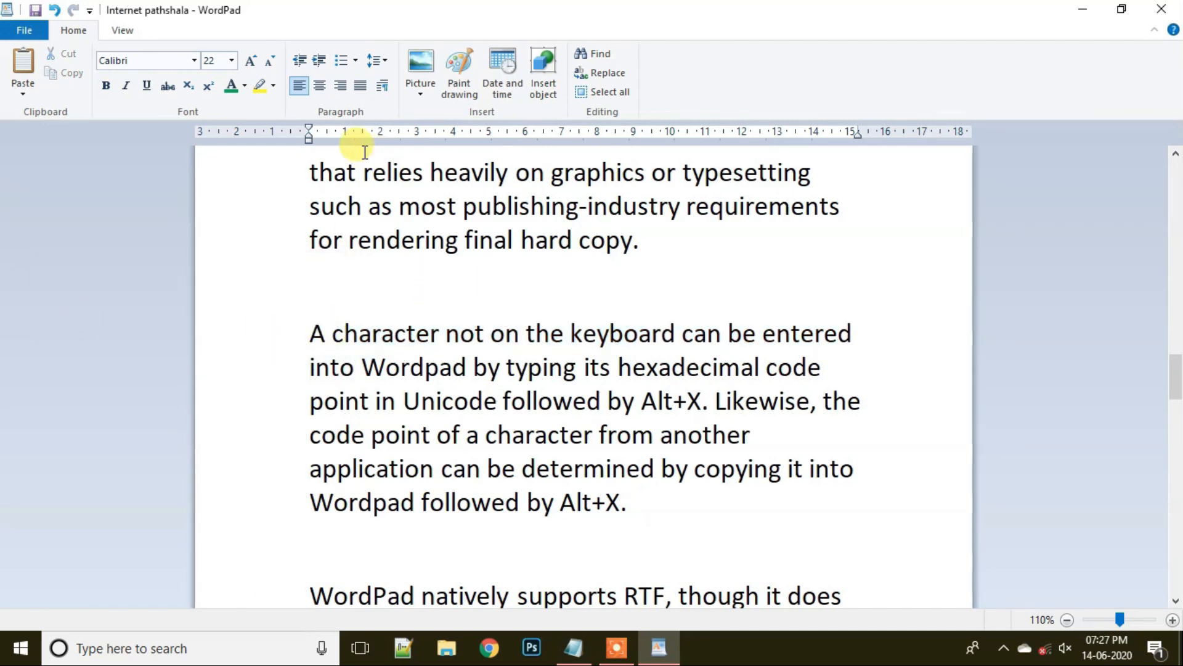
click(586, 55)
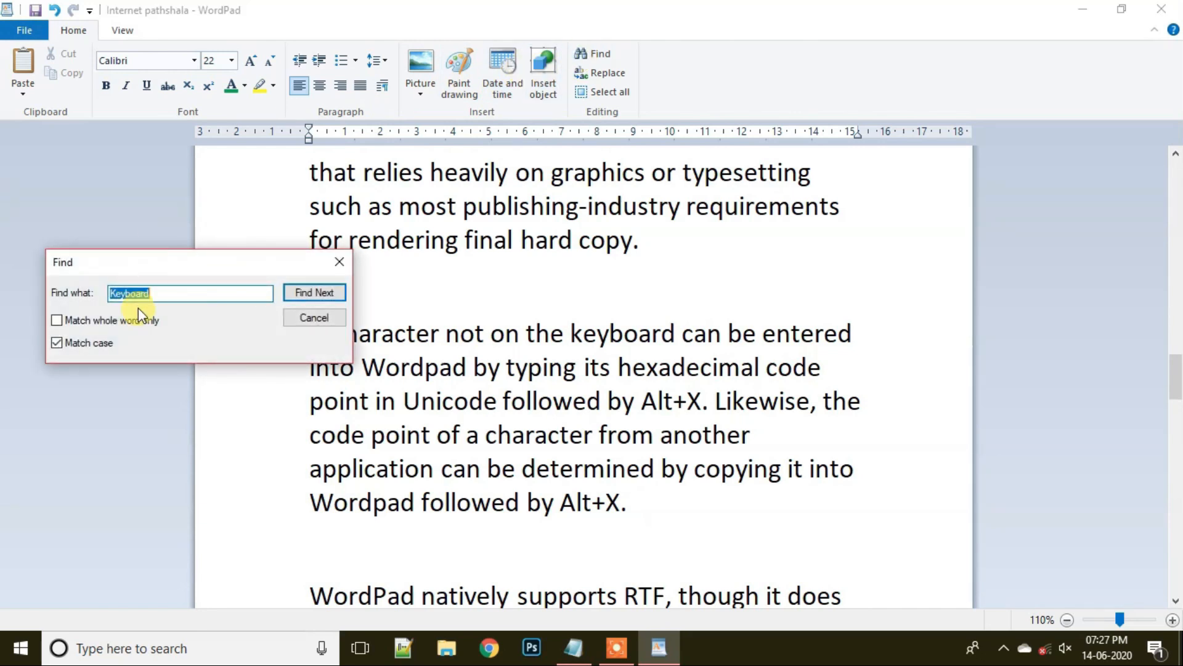
click(304, 294)
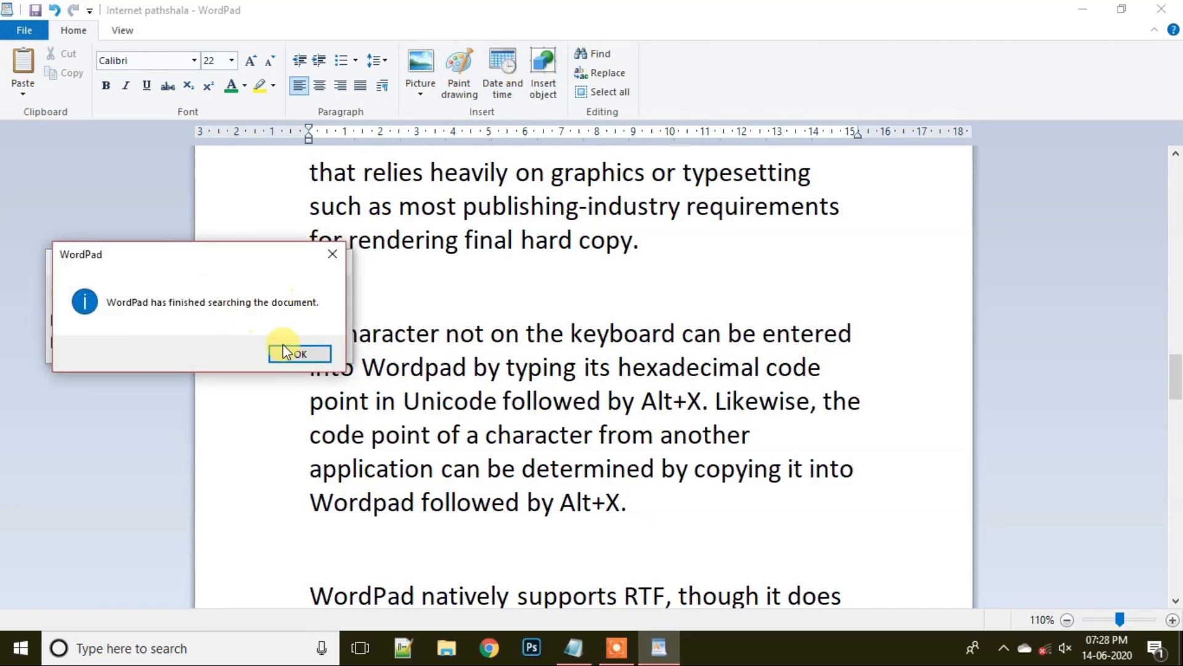
click(333, 254)
- Turn off the Match case option for the "Keyboard" search and close the Find dialog without searching again
click(95, 343)
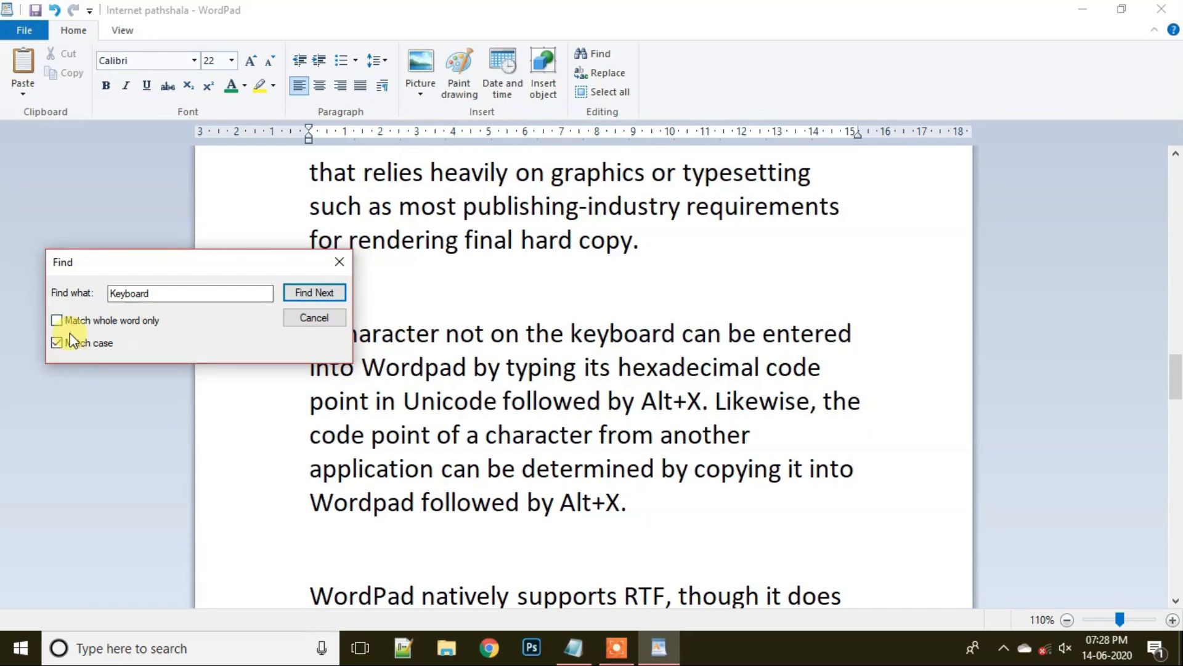
click(111, 293)
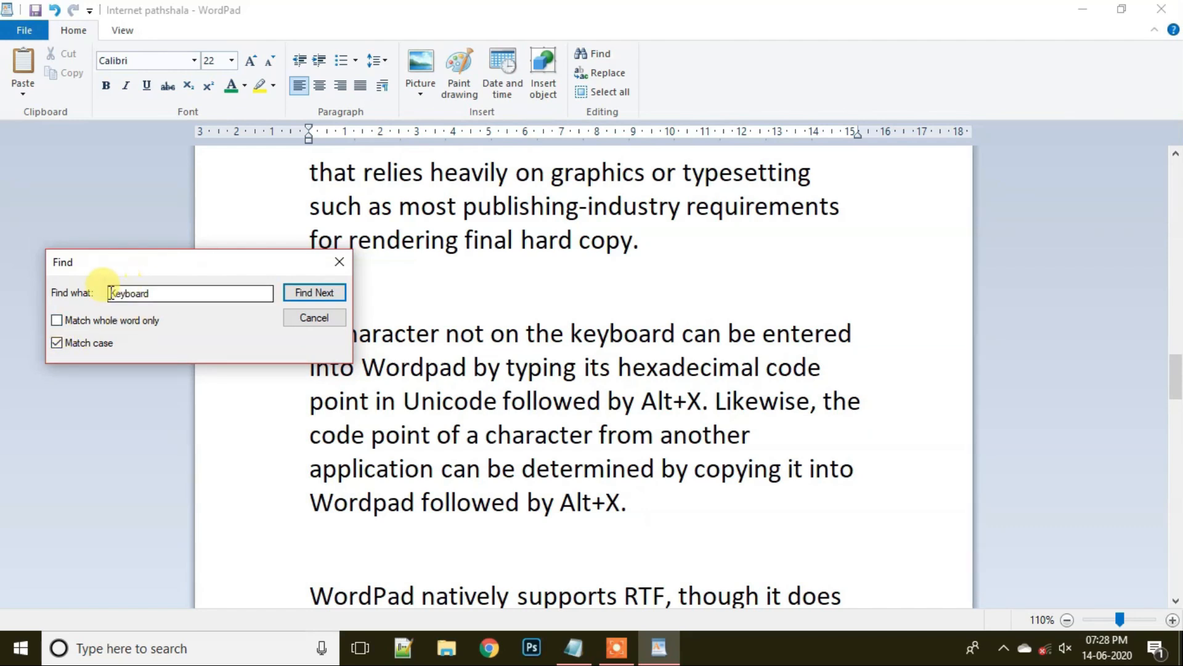
click(57, 320)
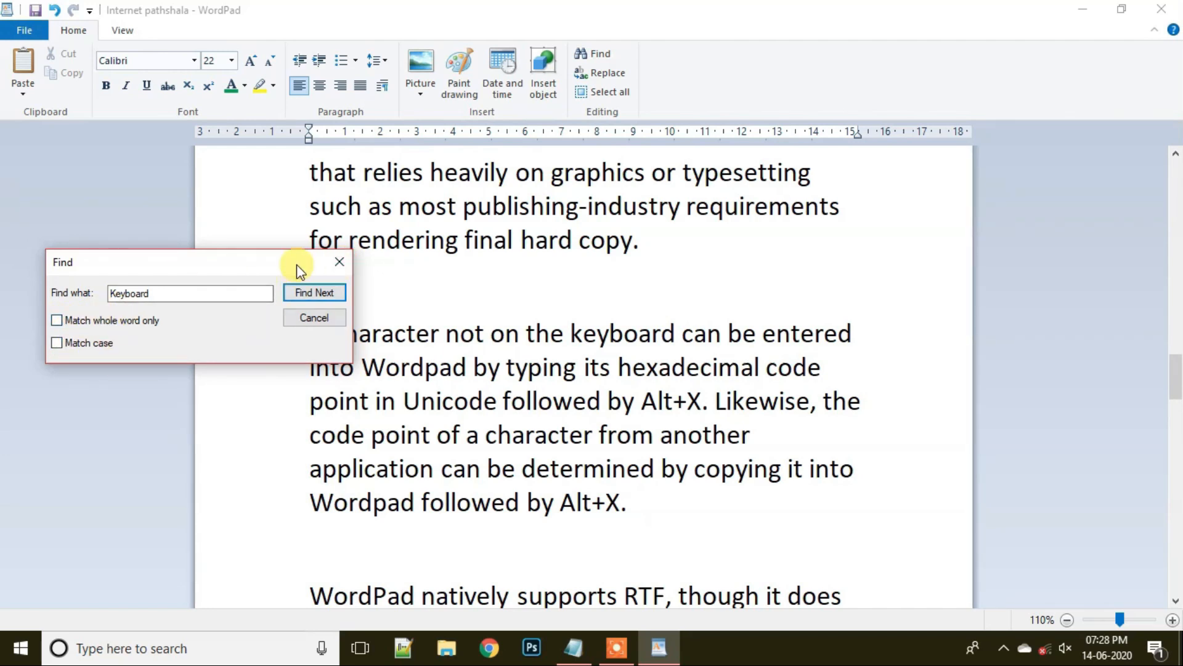
click(337, 264)
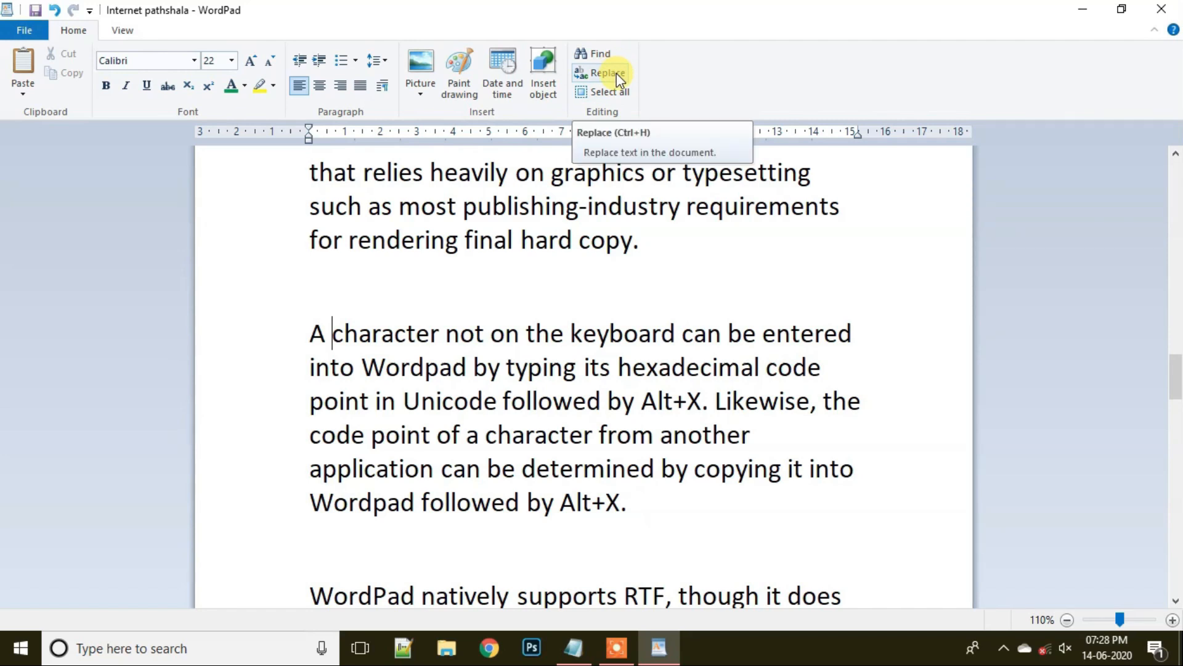
- Set up a replacement of the word "code", starting from the beginning of the paragraph "A character not on the keyboard"
click(302, 334)
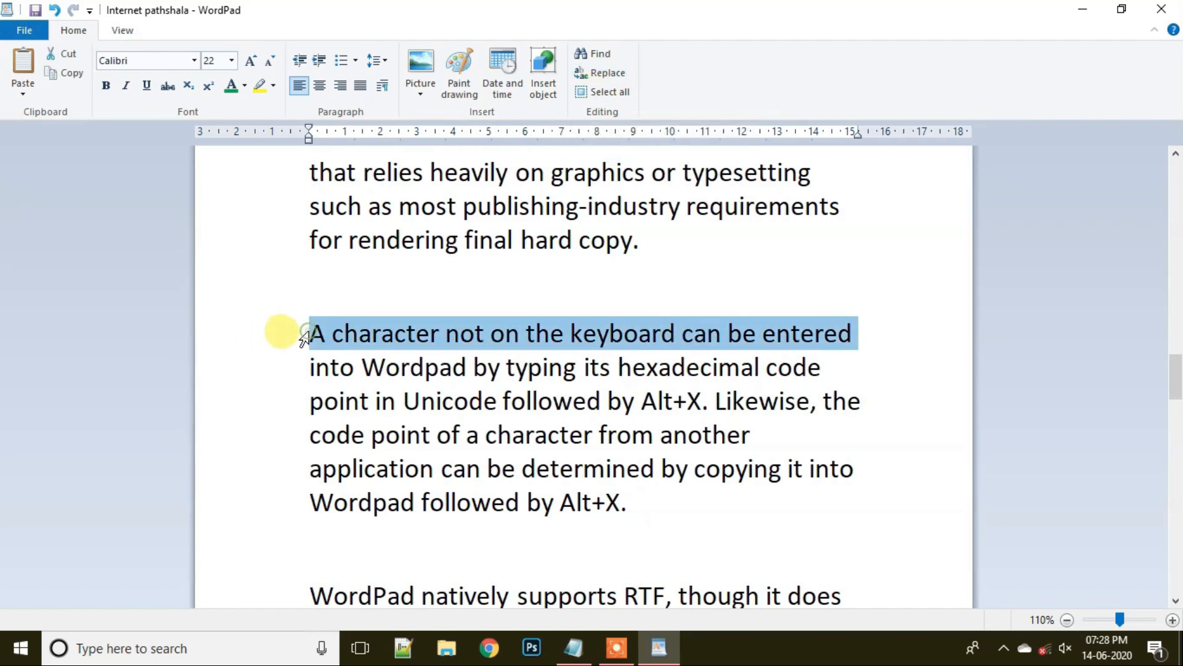
click(306, 337)
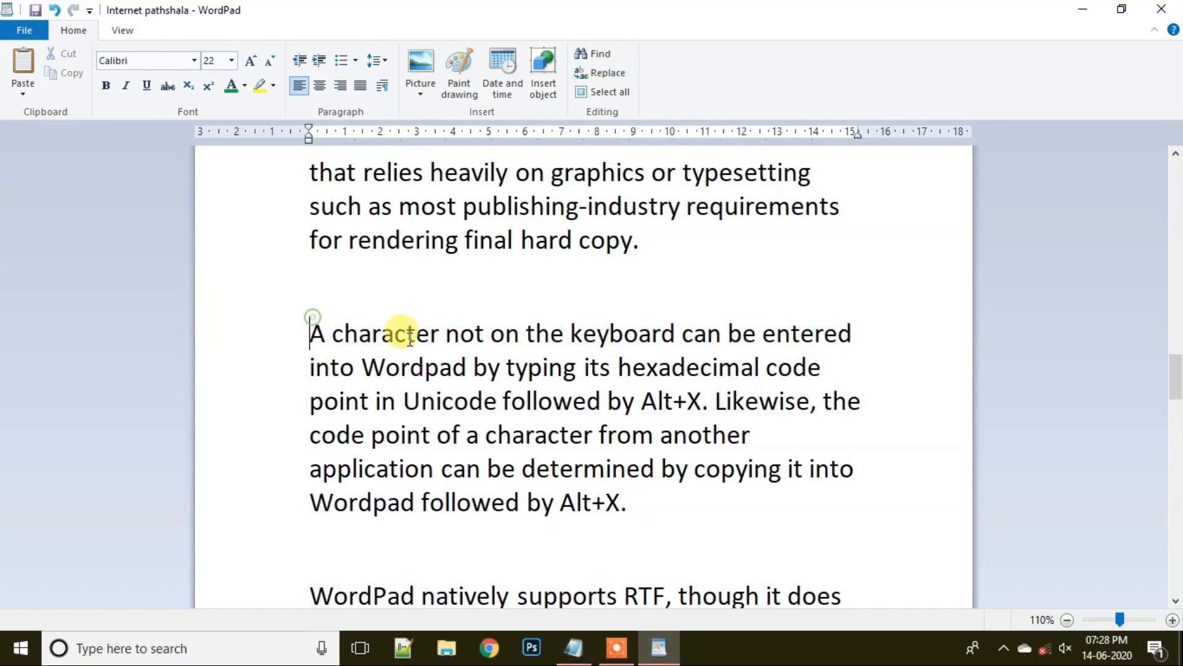
click(599, 74)
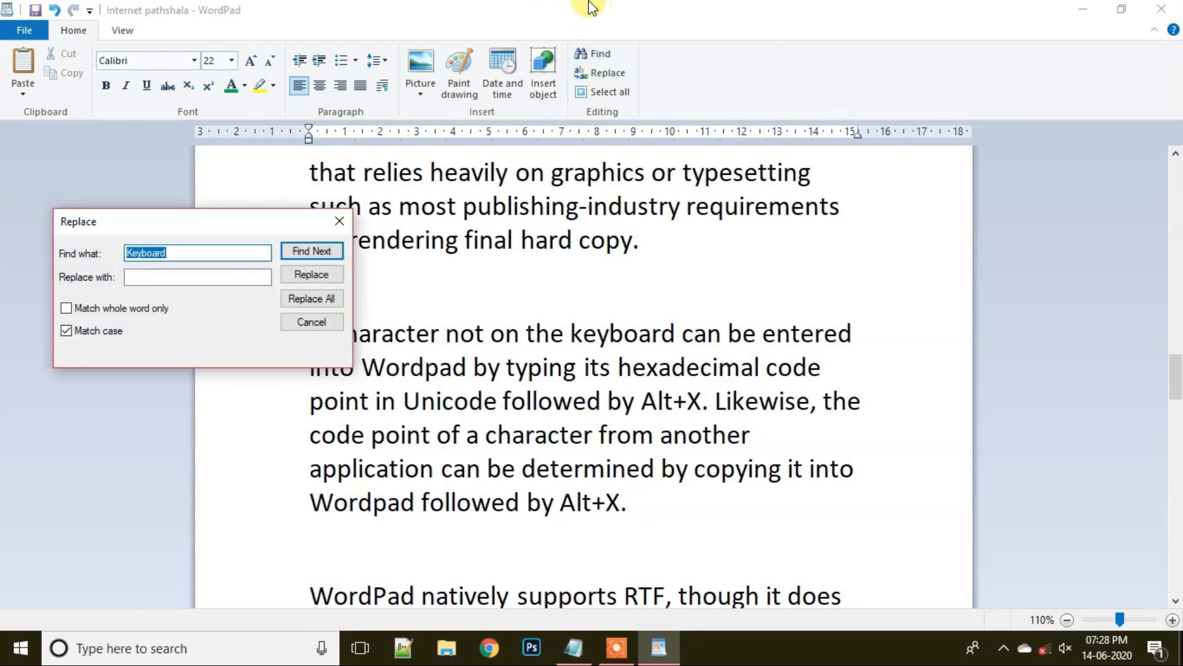
click(181, 259)
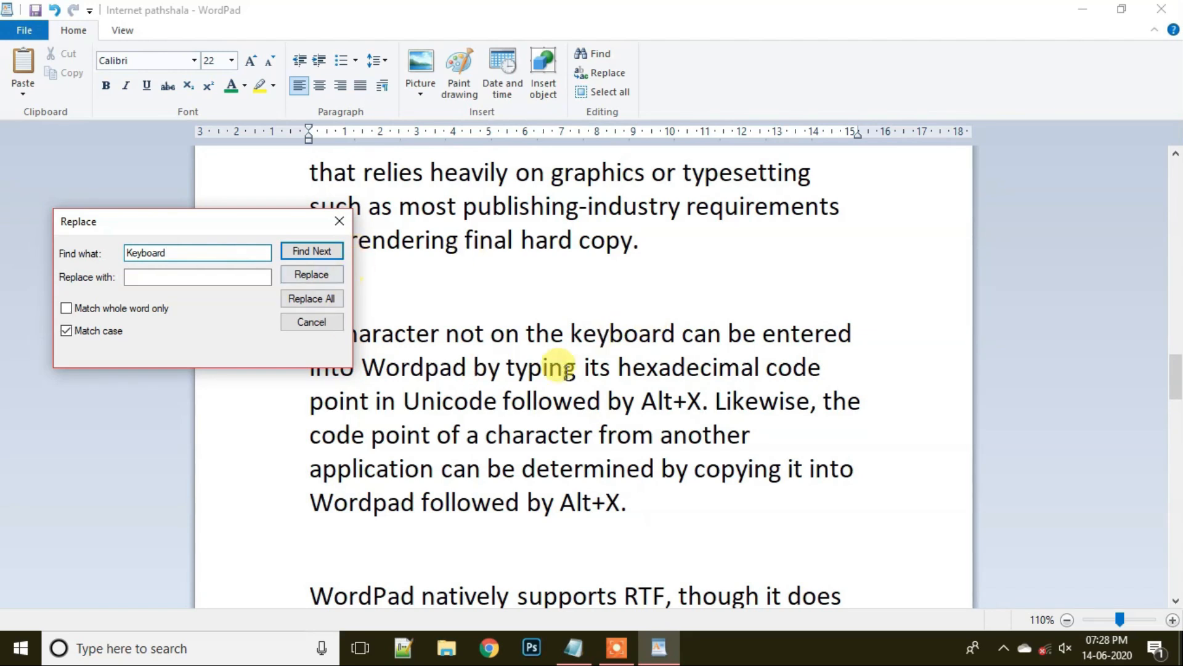
key(BackSpace)
key(BackSpace)
key(BackSpace)
key(BackSpace)
key(BackSpace)
key(BackSpace)
key(BackSpace)
key(BackSpace)
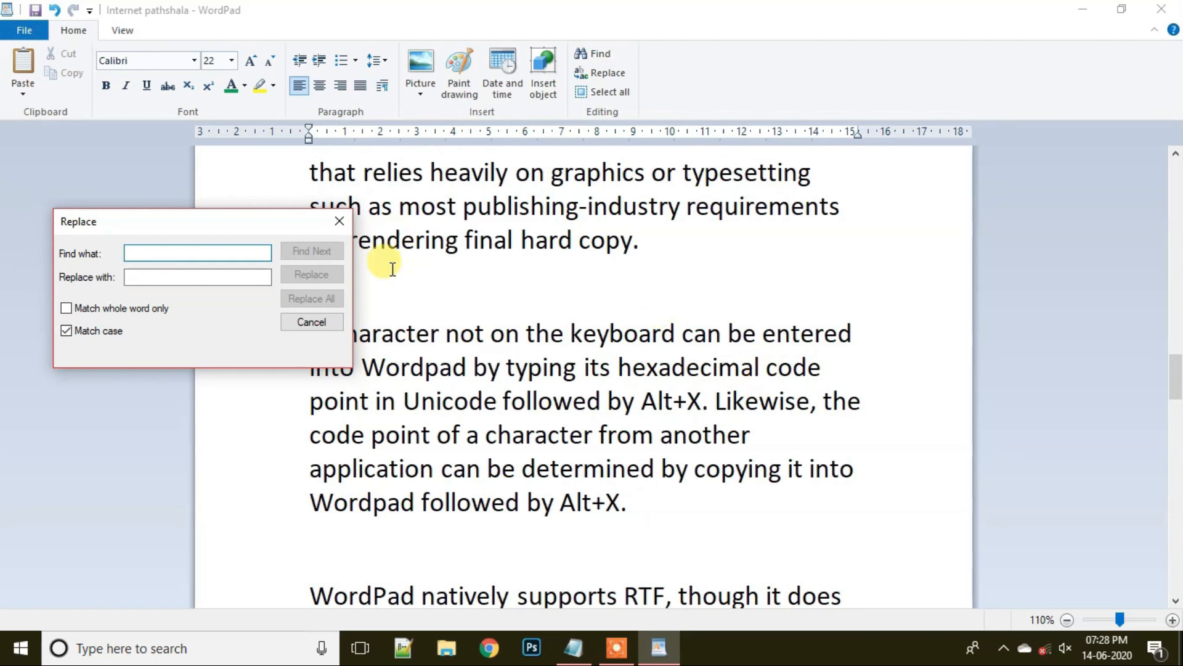
text(code)
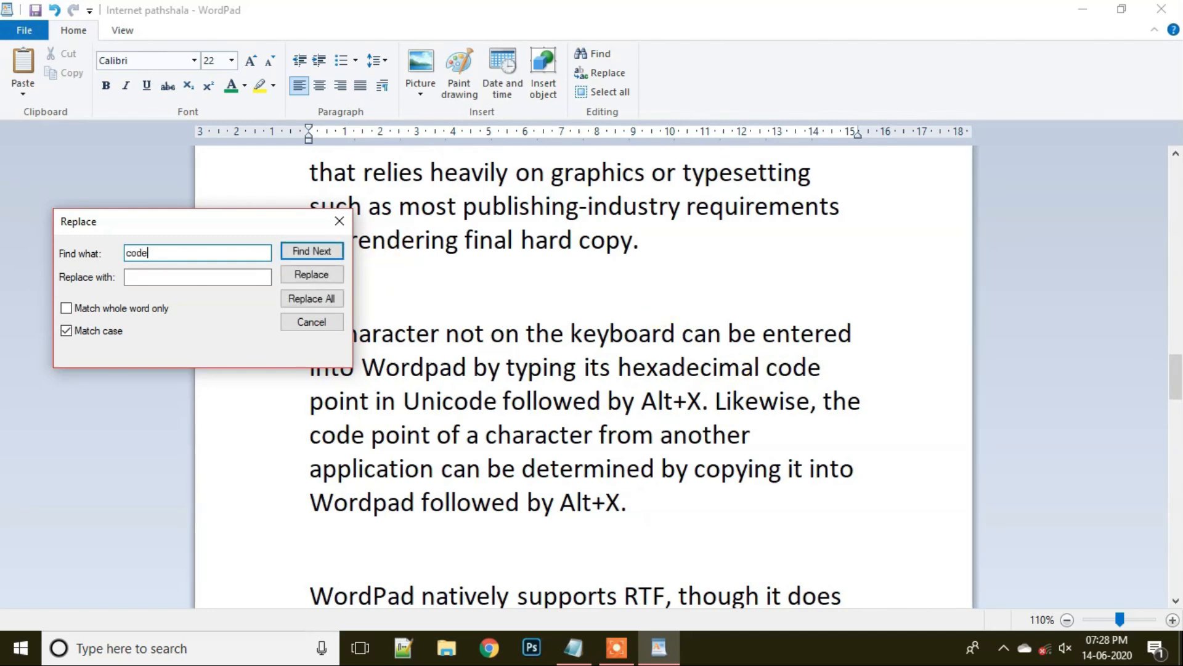
- Set the replacement text to "center" and turn off Match case
click(213, 275)
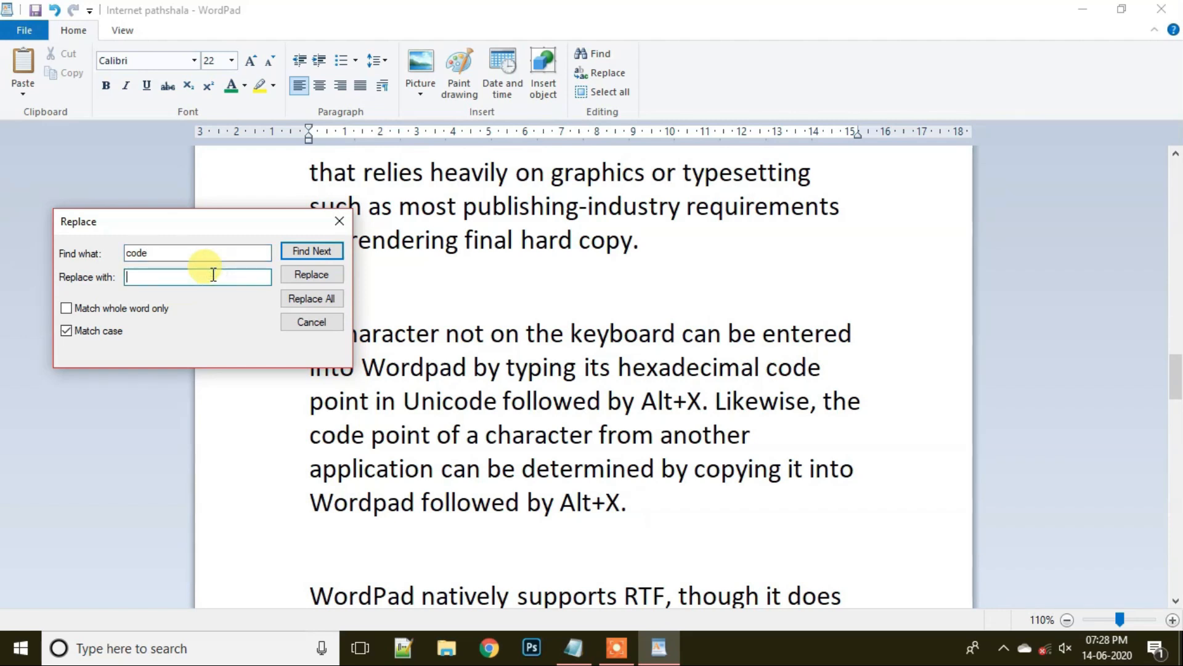
text(center)
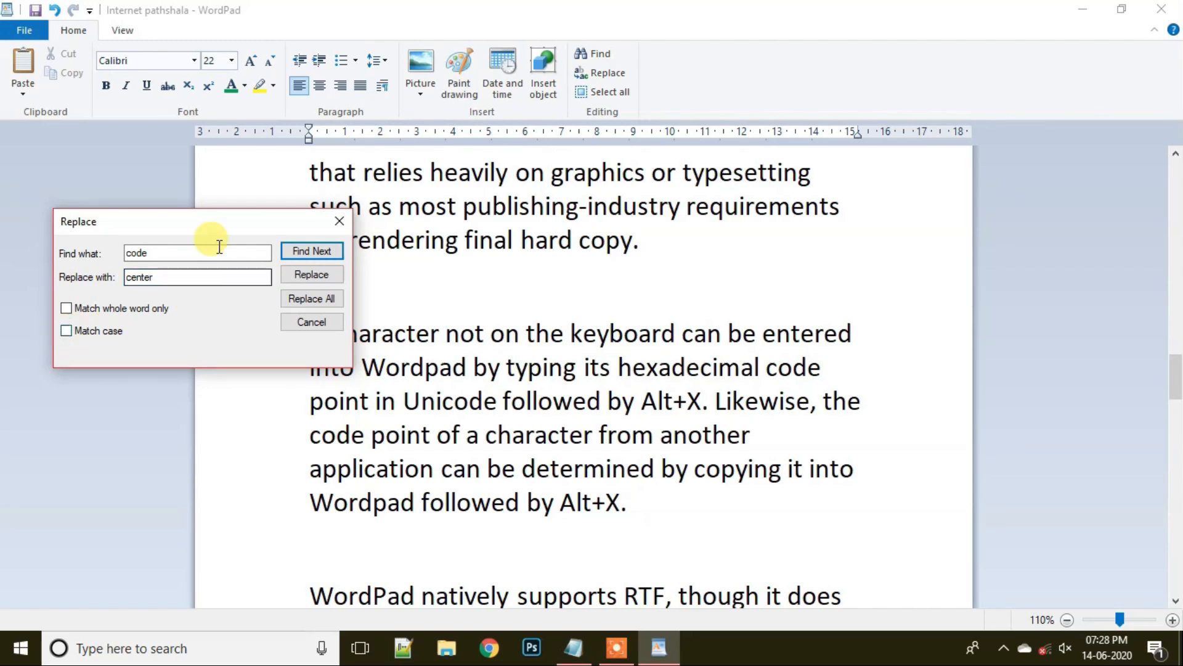
click(83, 332)
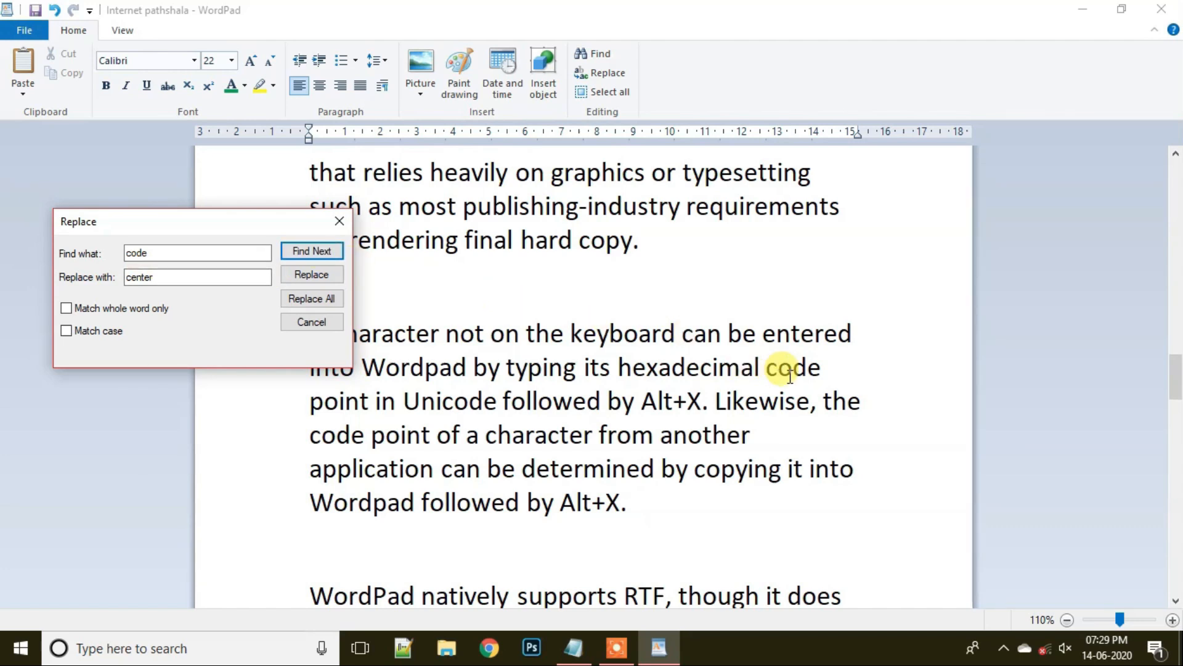
- Find "code" and replace its three occurrences in the paragraph about keyboard characters with "center", one at a time
click(312, 250)
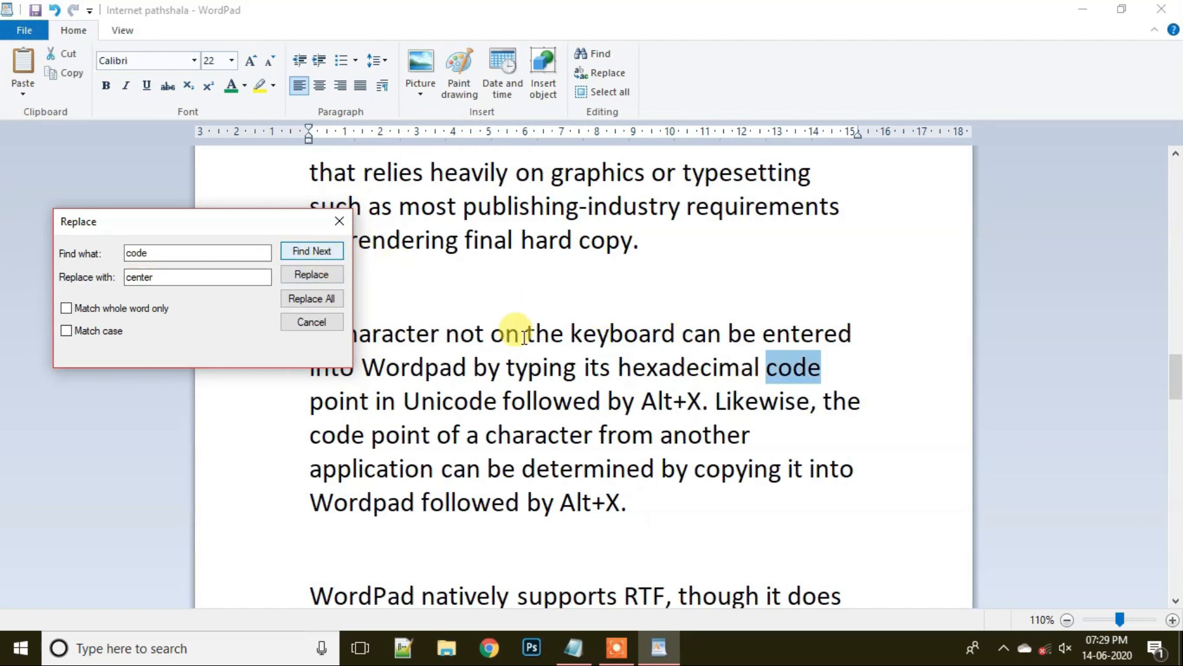
click(304, 278)
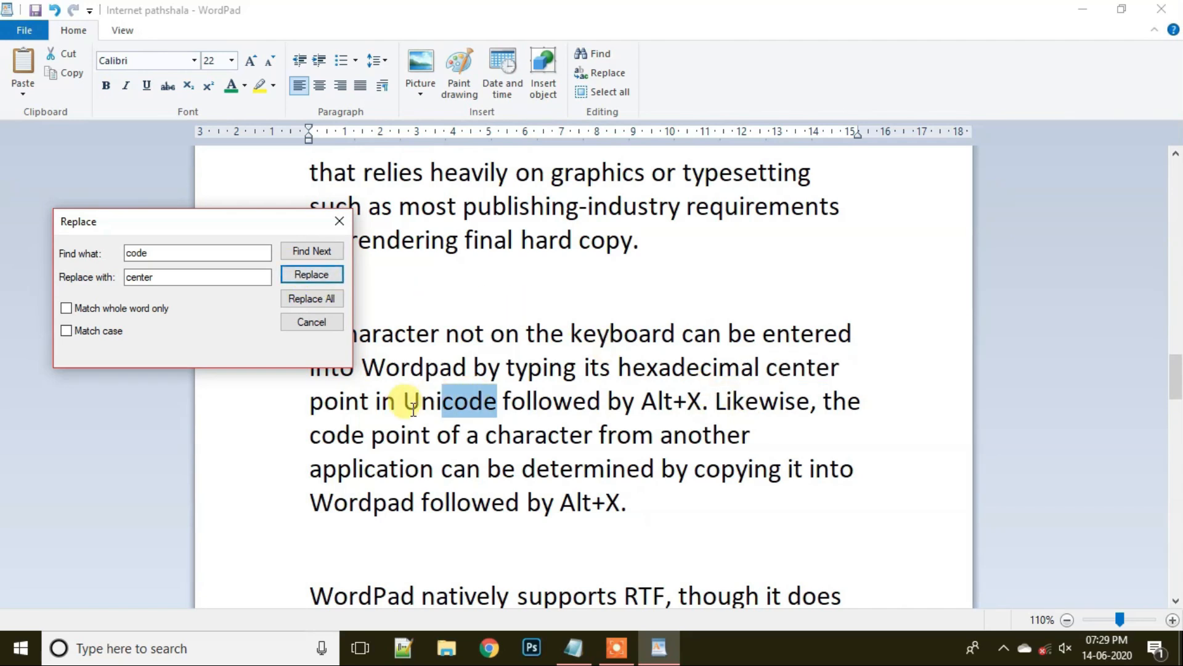
click(311, 276)
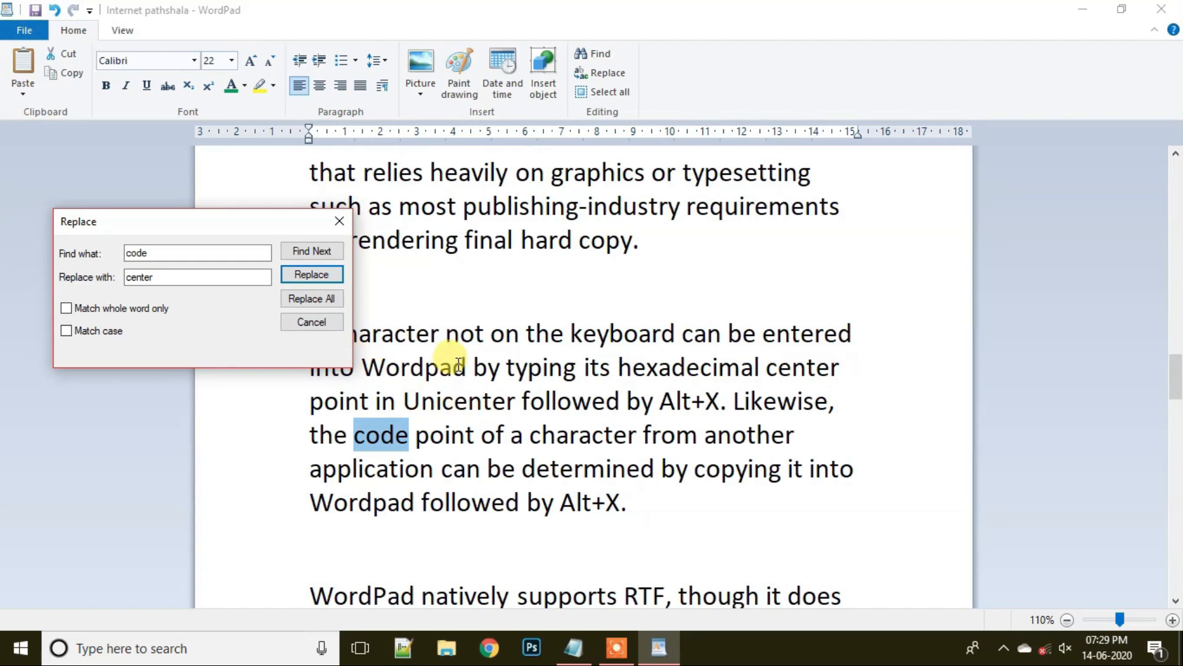
click(336, 279)
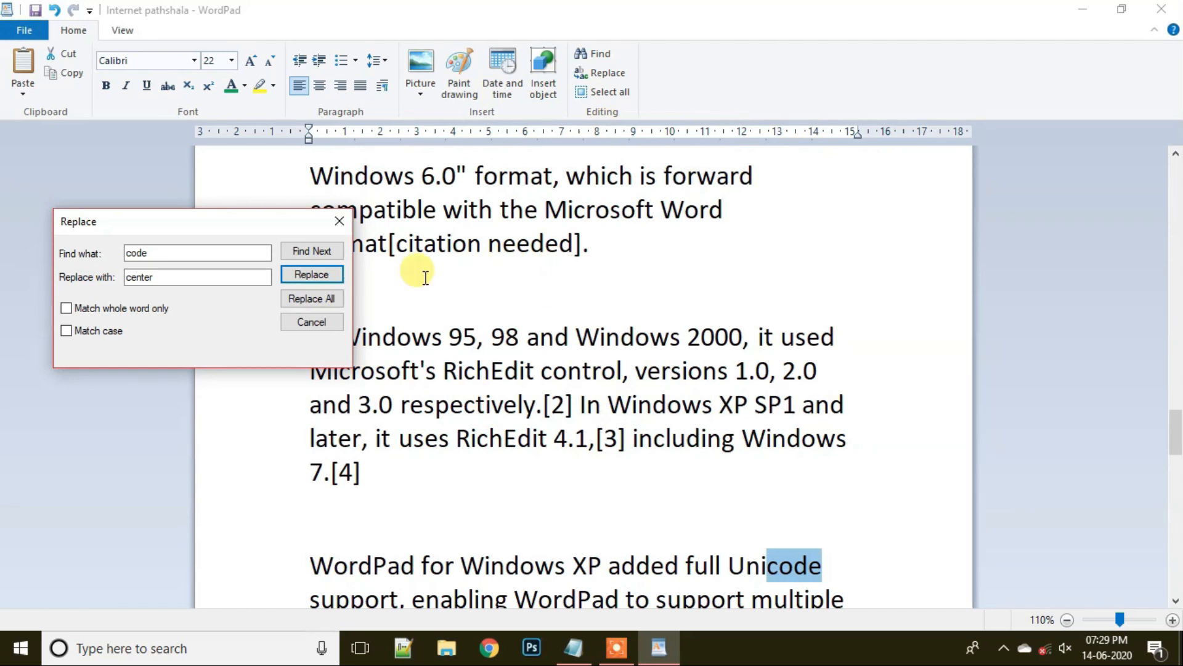
- Replace all remaining occurrences of "code" with "center" in the document and close the Replace dialog
click(328, 299)
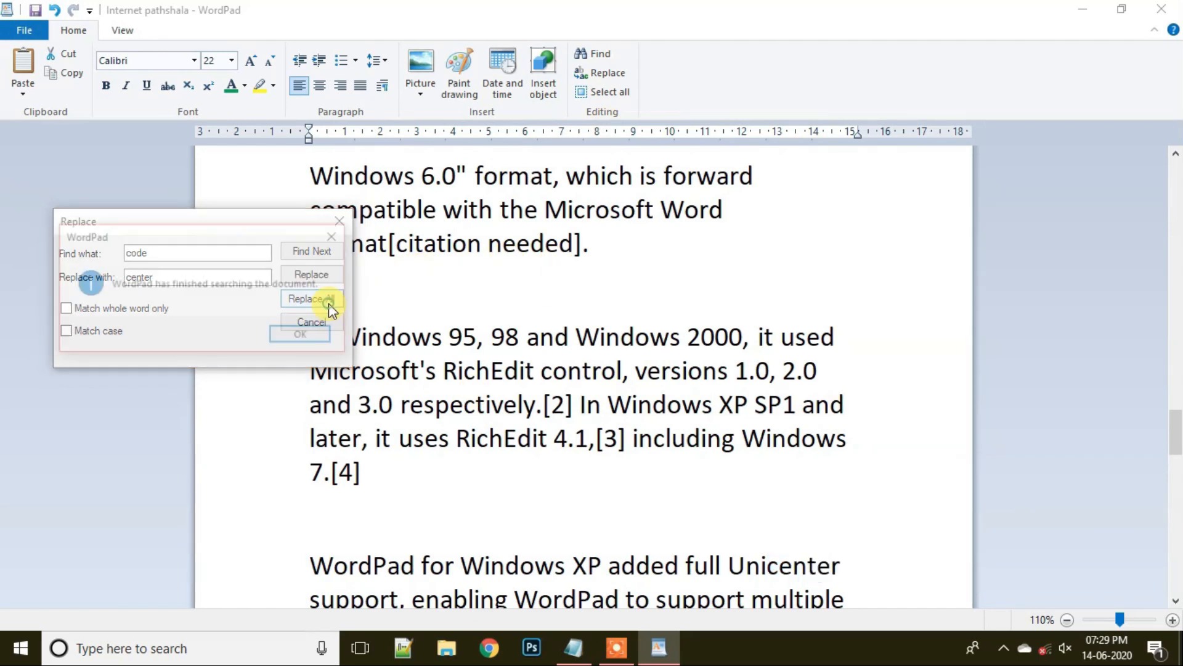
click(305, 335)
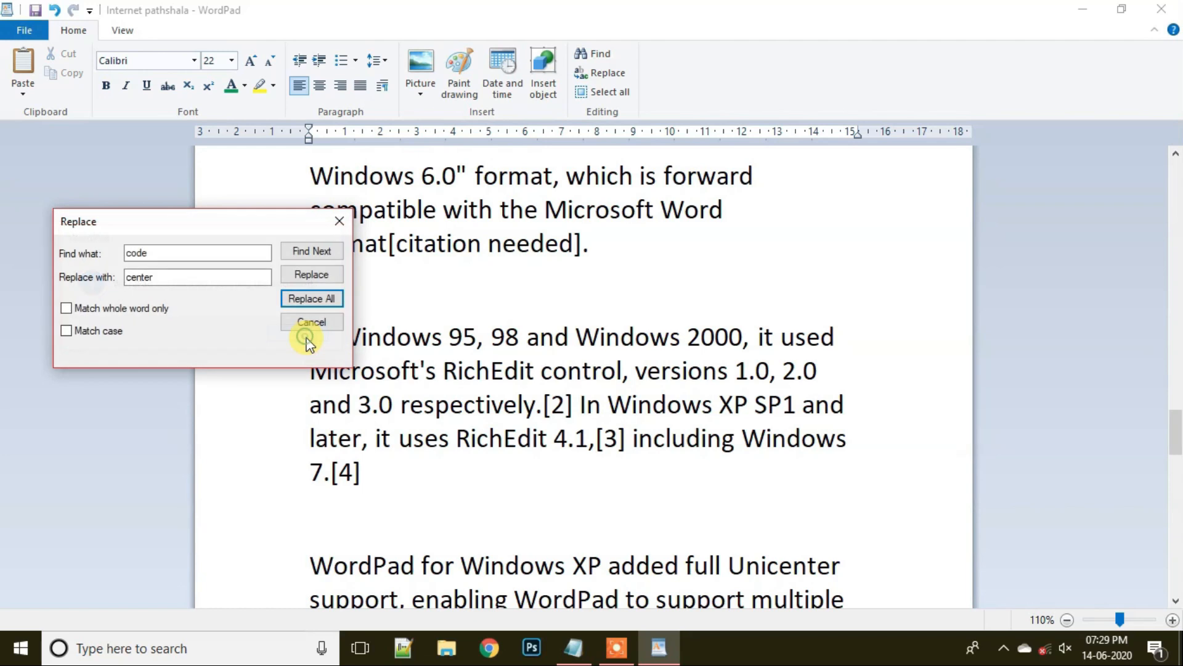
click(339, 220)
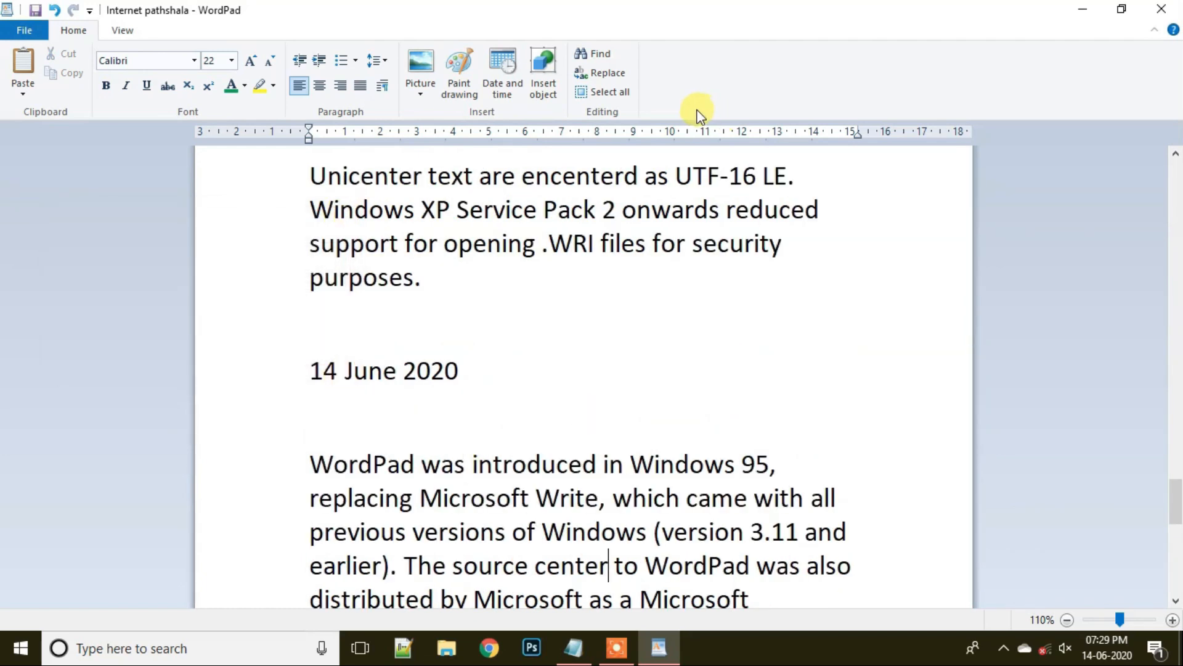
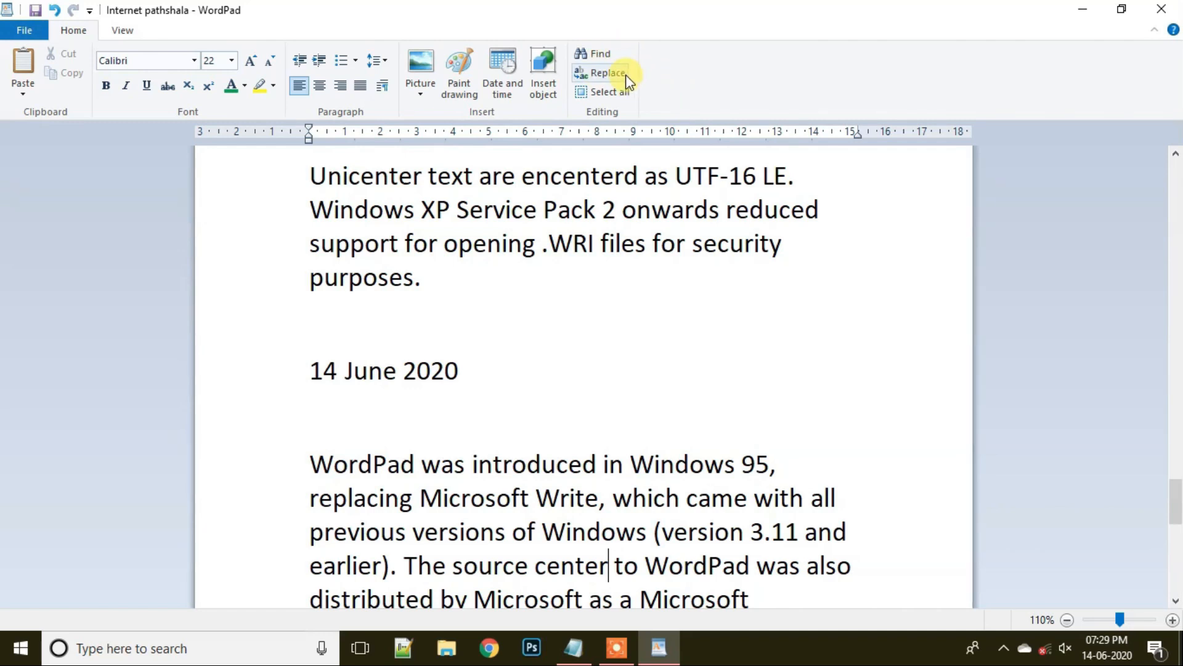
- Select the entire document contents, clear the selection, and return to the portrait photo at the beginning
click(623, 92)
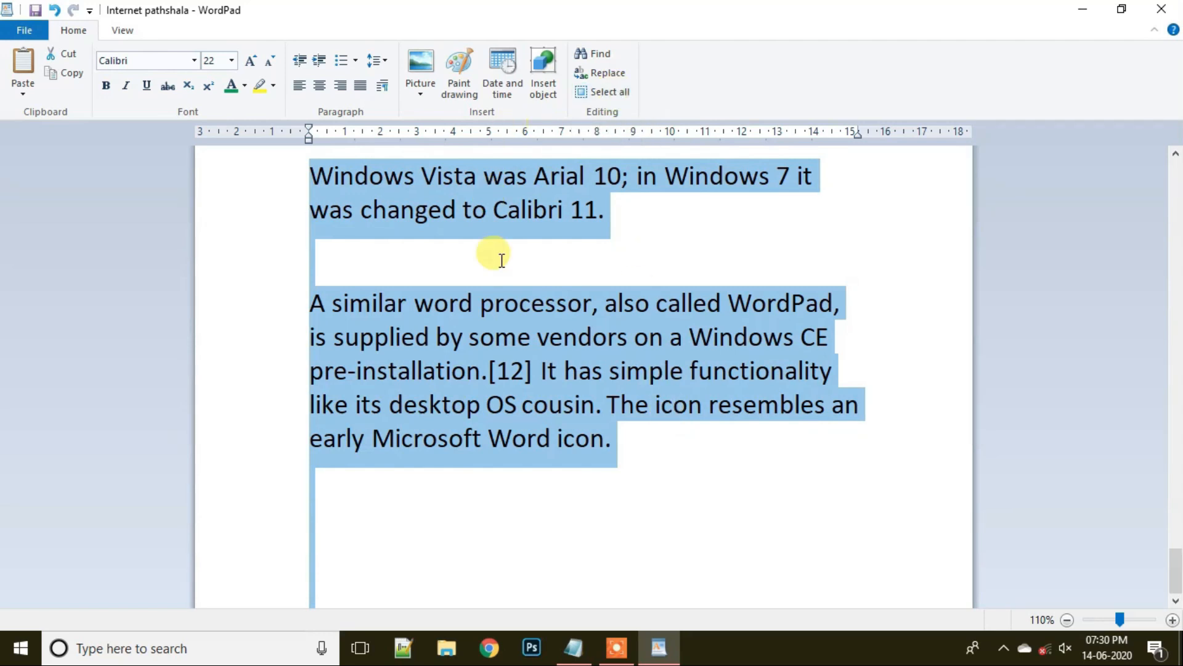
click(287, 258)
scroll(343, 276, up, 15)
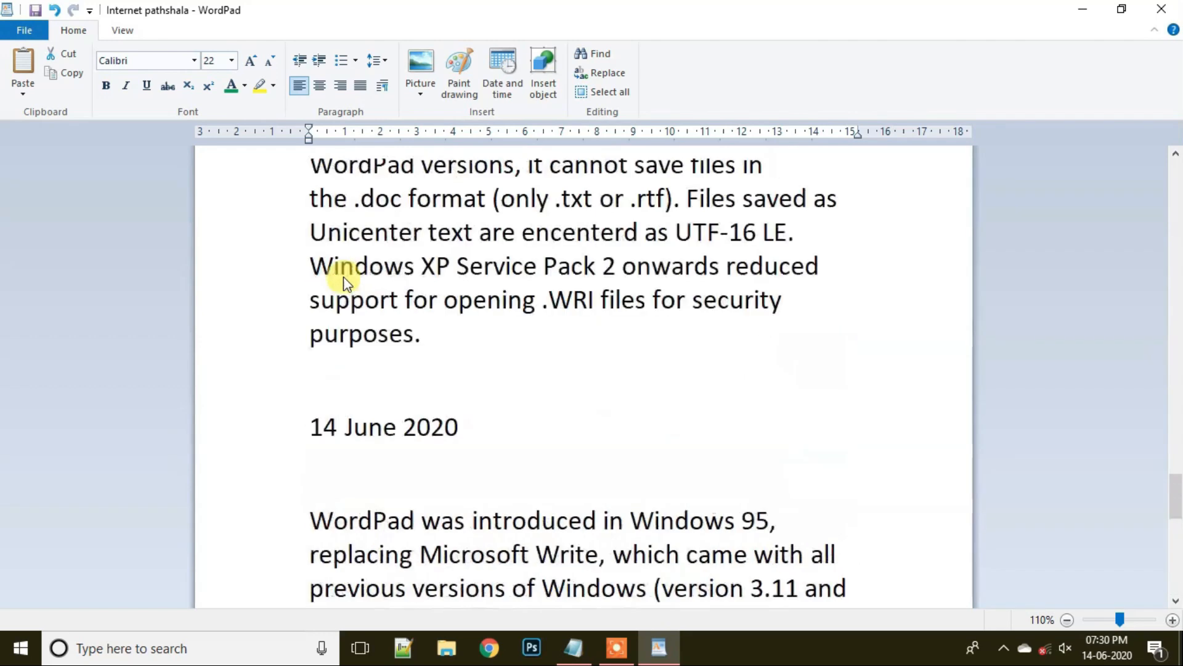
key(ctrl+a)
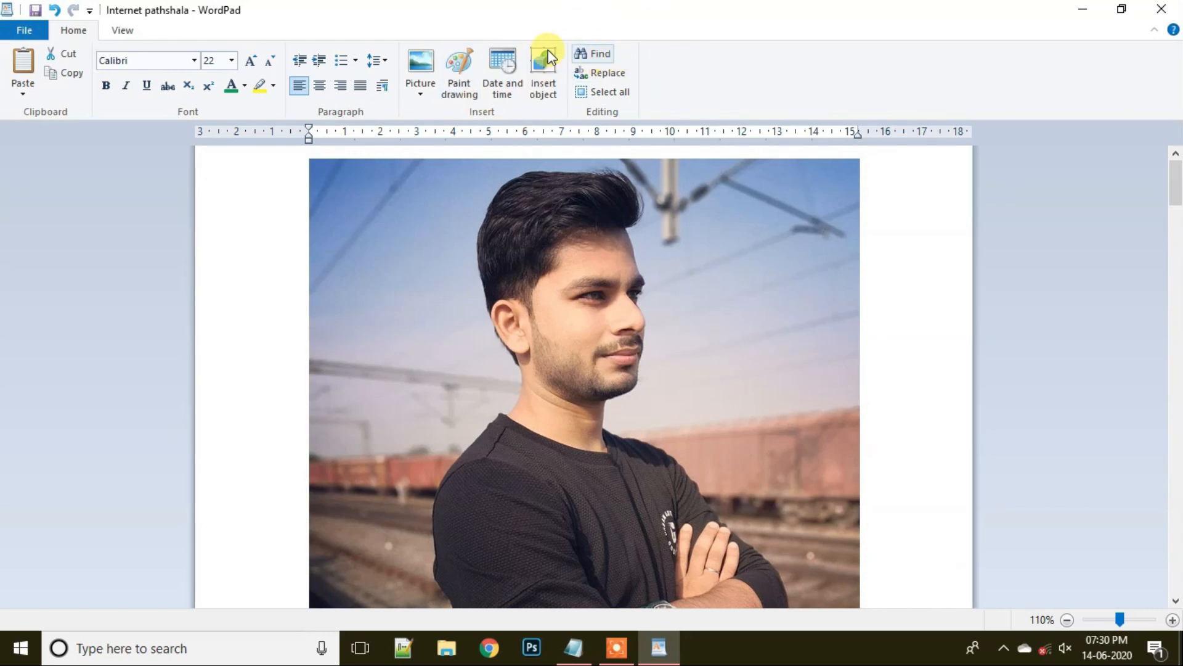
- Zoom the document view in stepwise to 170% and look over the photo and the first paragraph
click(123, 31)
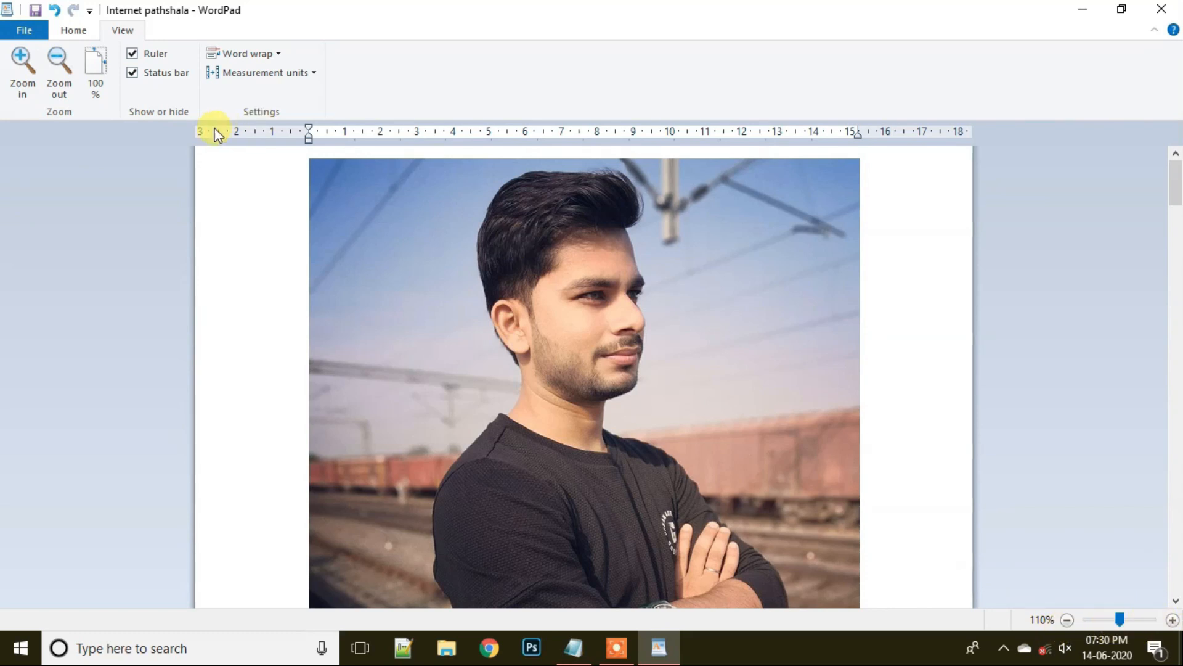
click(23, 62)
click(21, 61)
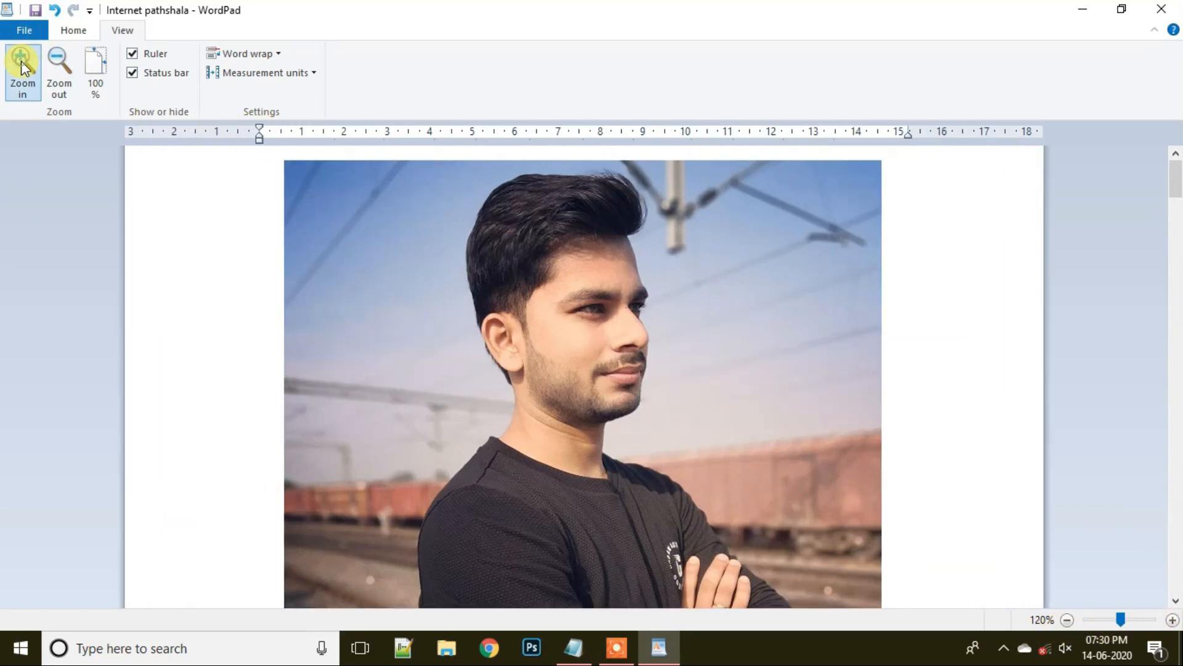
click(21, 61)
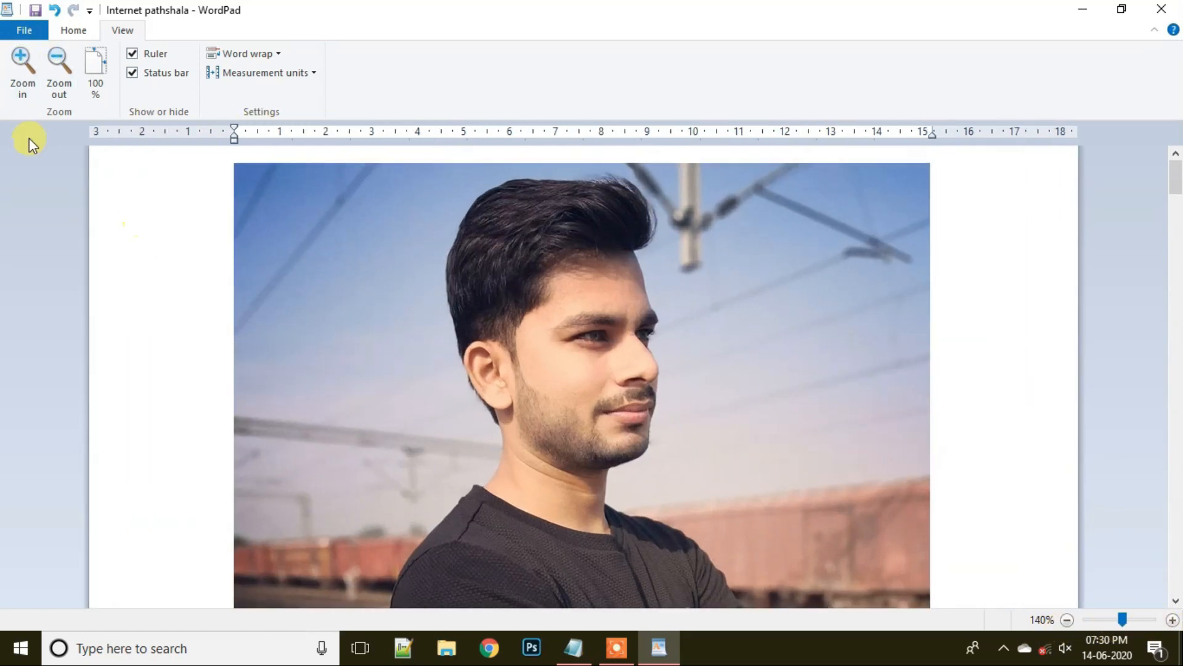
click(18, 66)
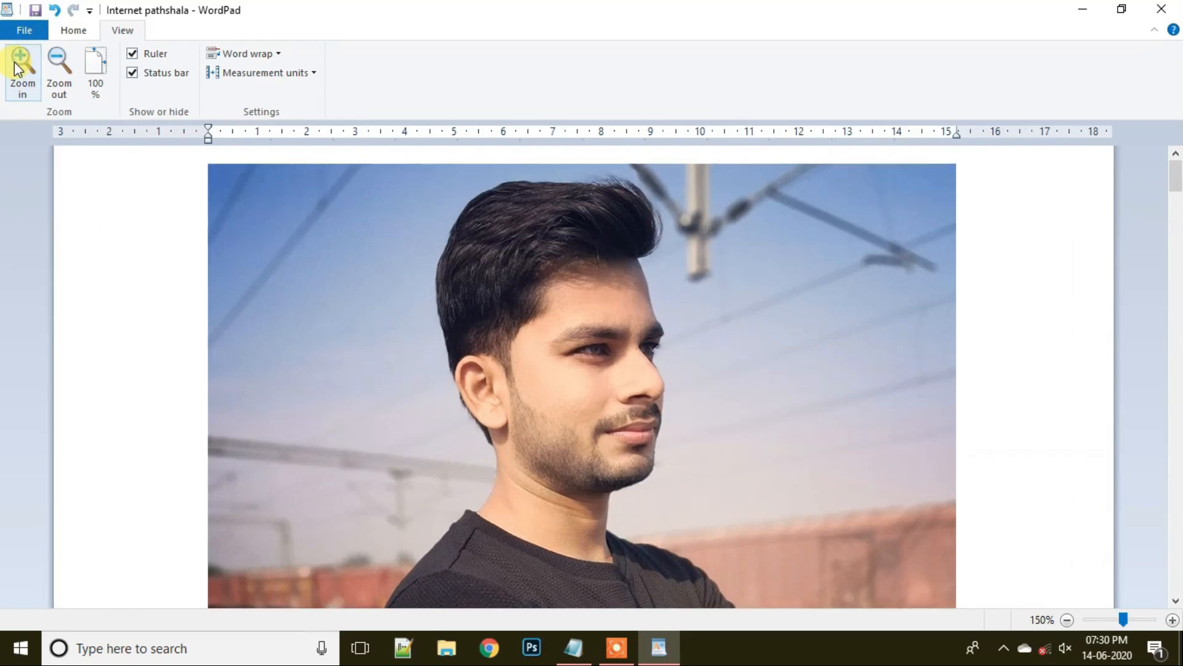
scroll(290, 238, down, 10)
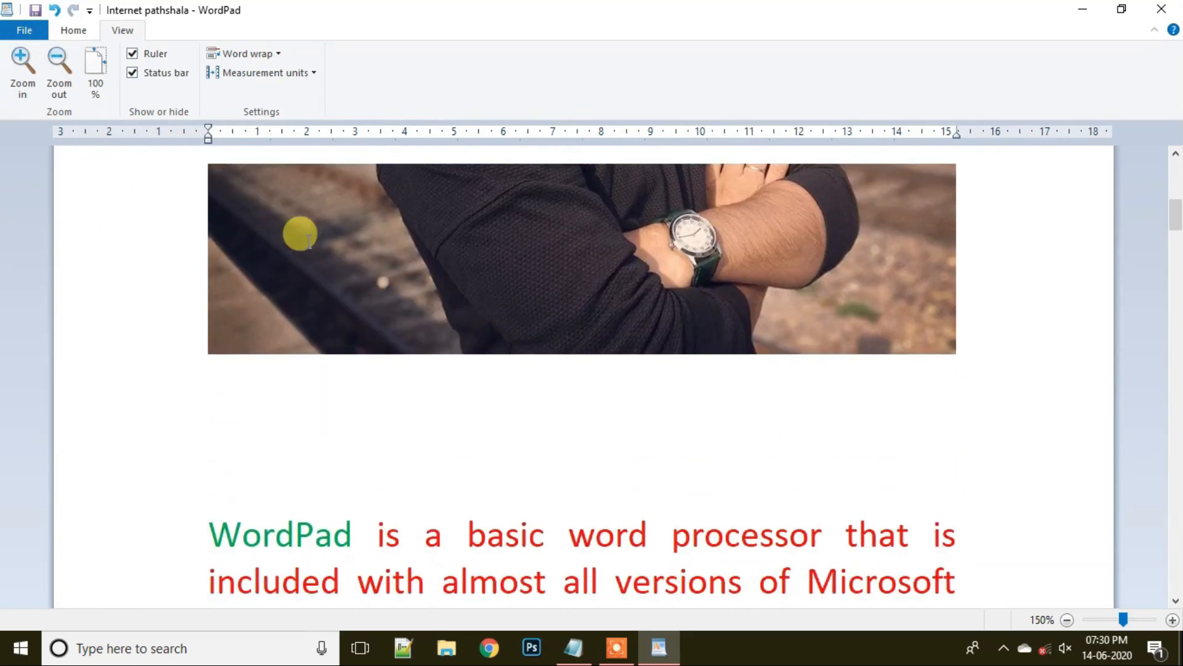
click(21, 68)
click(21, 68)
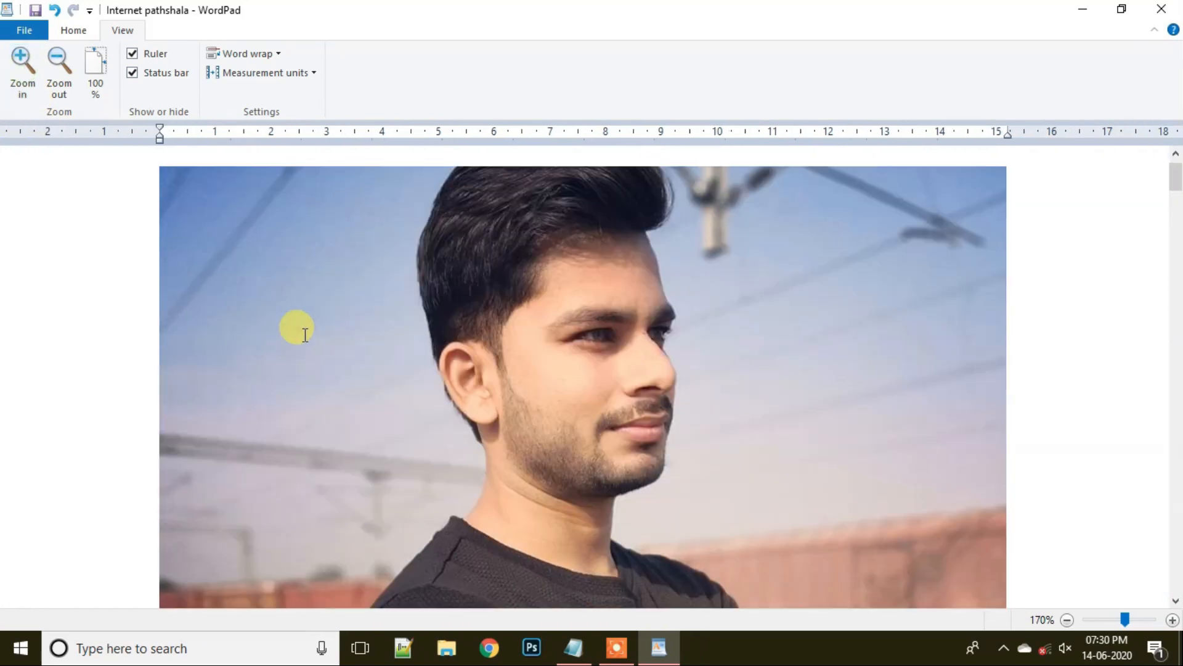
scroll(322, 311, down, 15)
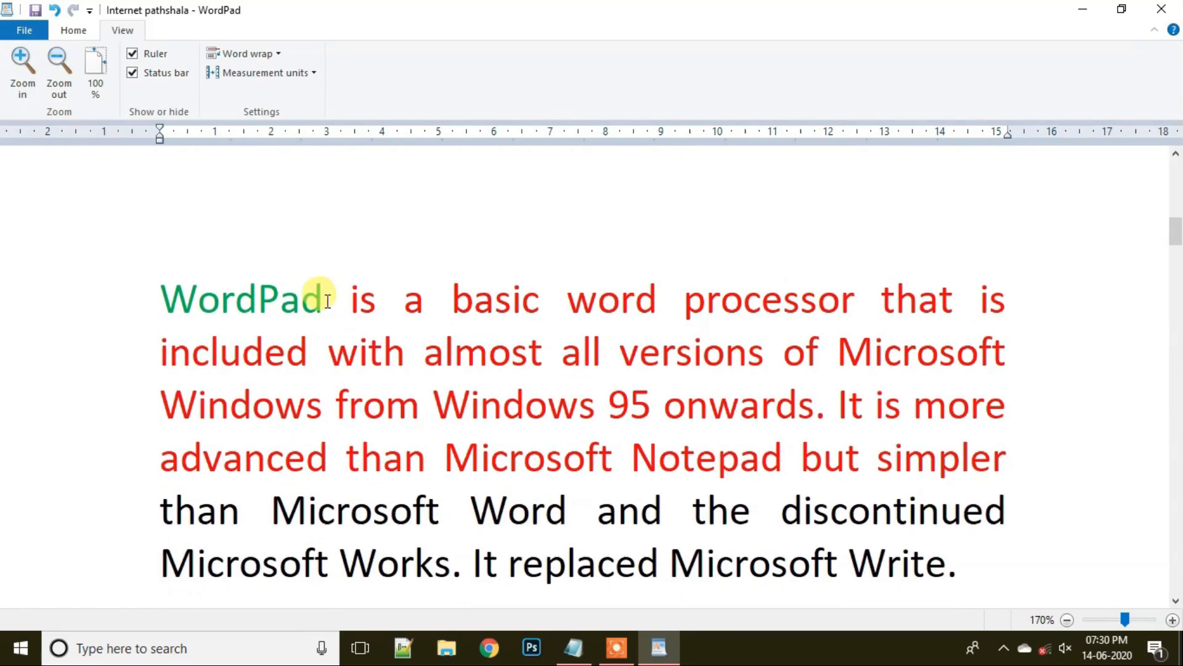
- Zoom the document view out stepwise to 10%
click(59, 66)
click(61, 66)
click(62, 66)
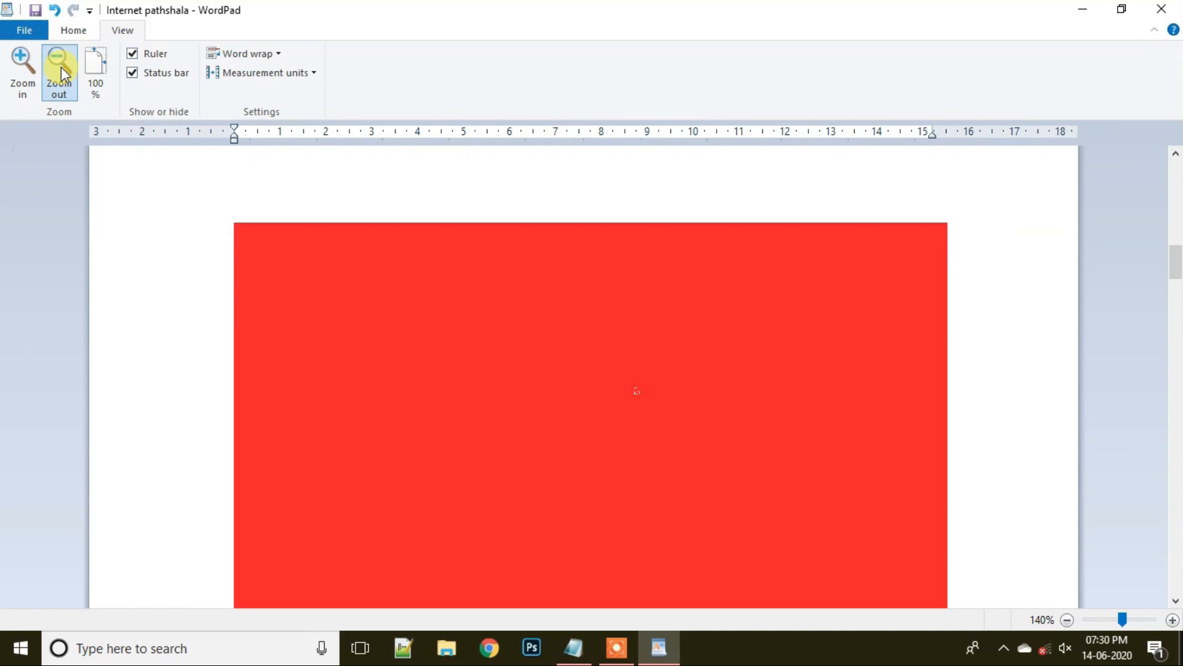
click(61, 67)
click(62, 67)
click(61, 67)
click(61, 67)
click(61, 67)
click(61, 67)
click(61, 67)
click(61, 67)
click(61, 67)
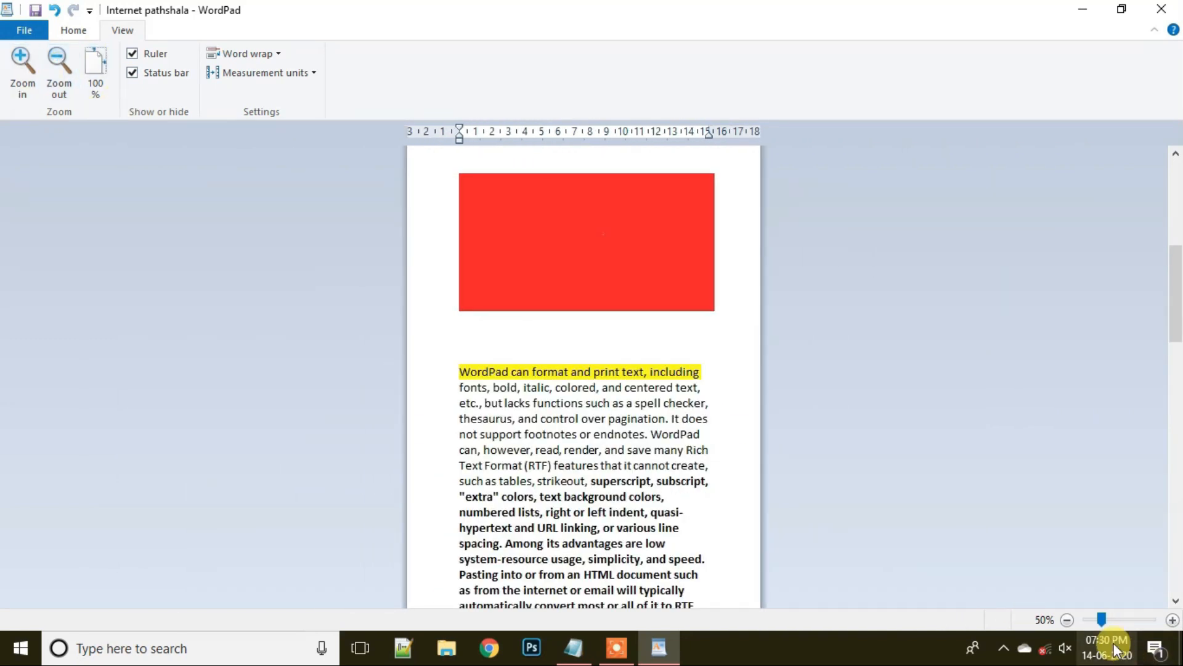
click(1068, 620)
click(1067, 620)
click(1067, 619)
click(1068, 620)
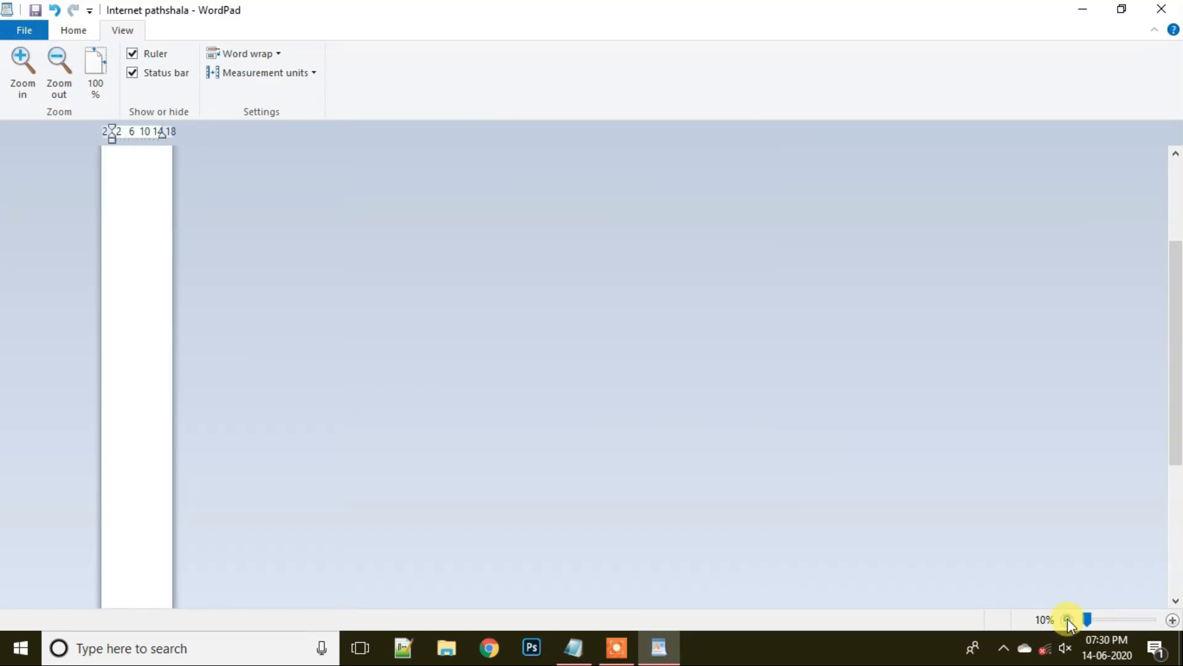
- Zoom the document view back in to 70%
click(1173, 620)
click(1173, 620)
click(1173, 620)
click(1173, 620)
click(1173, 620)
click(1173, 620)
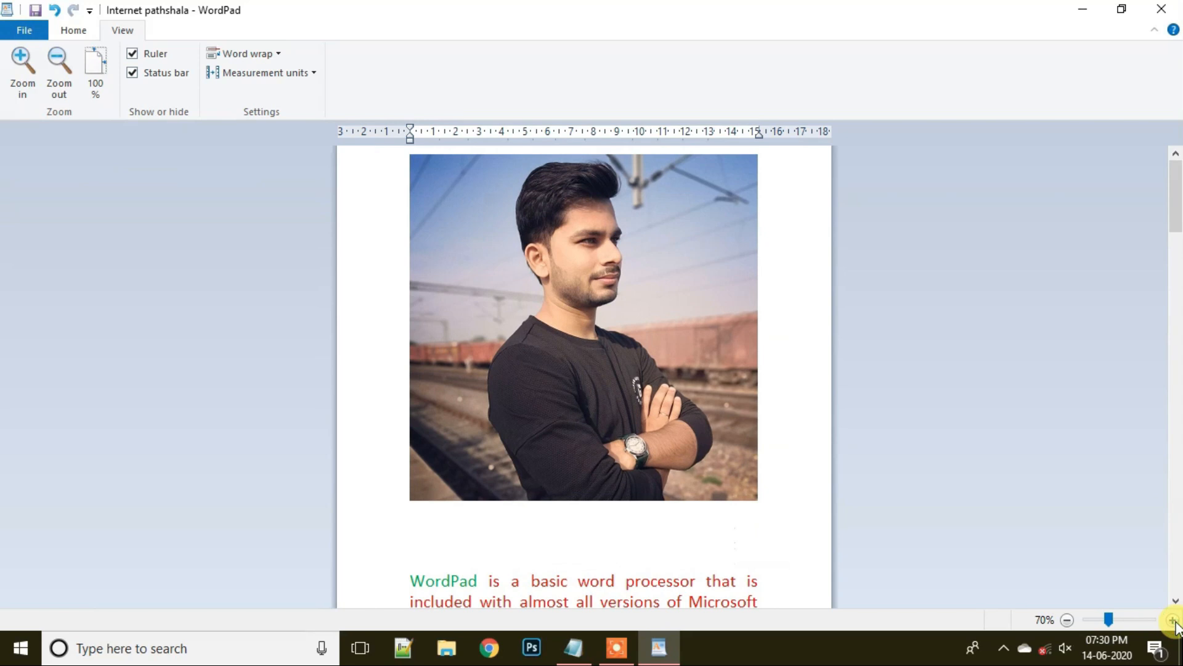
- Reset the zoom to 100% and toggle the ruler and the status bar off and back on
click(97, 72)
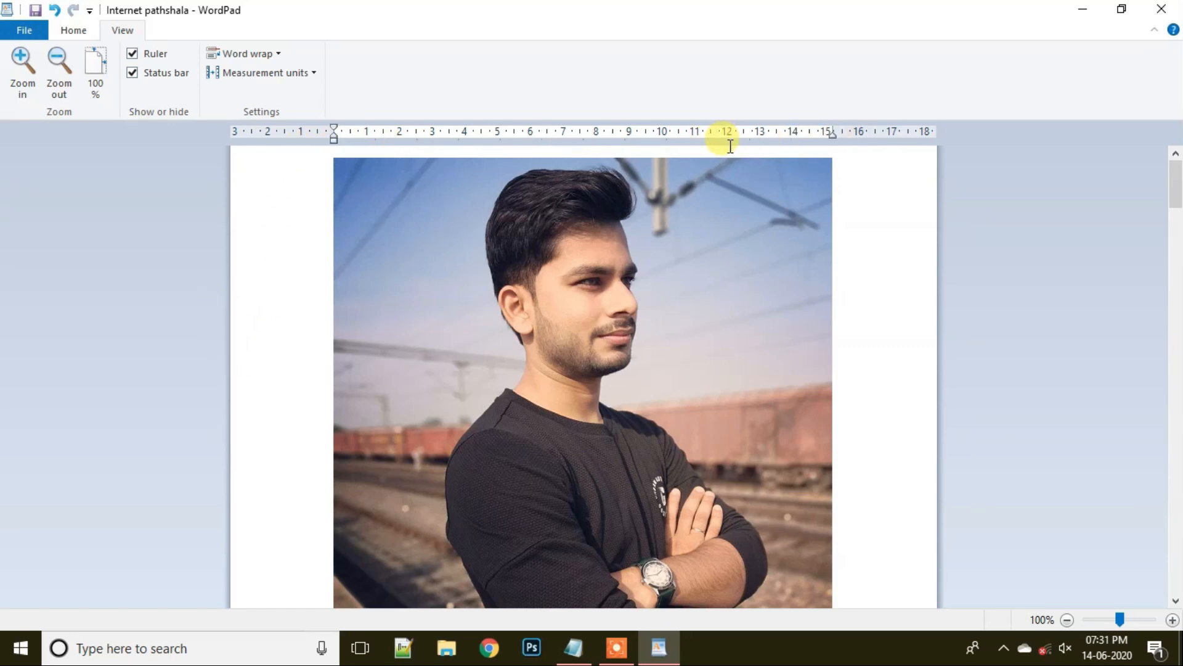
click(132, 56)
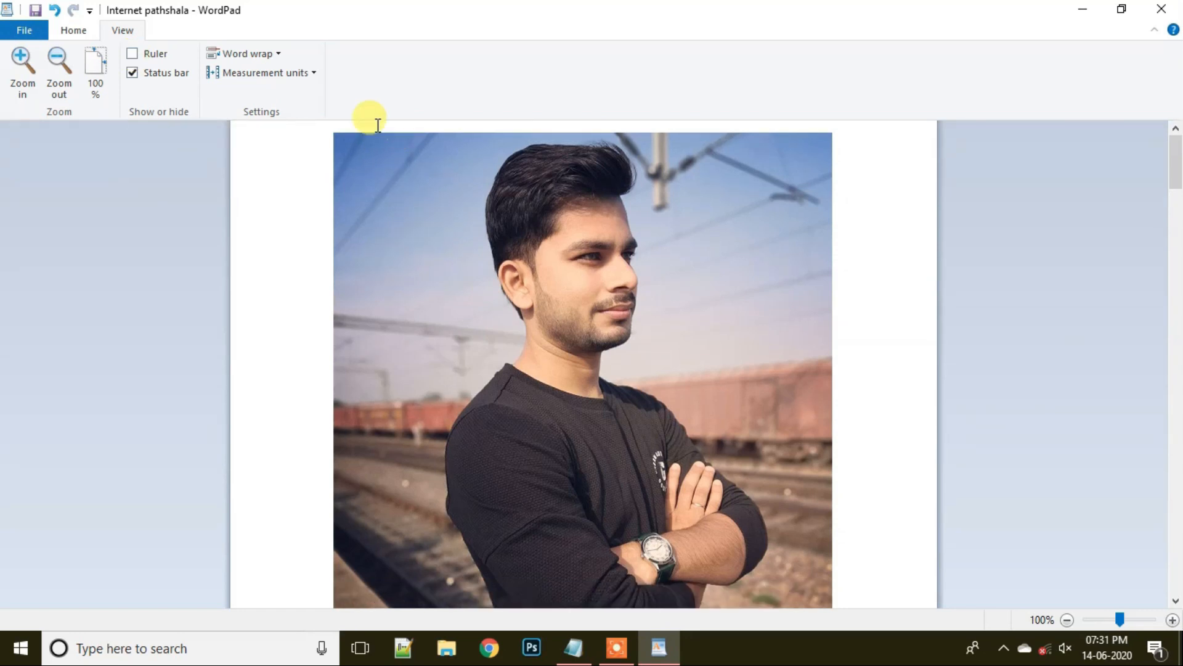
click(132, 55)
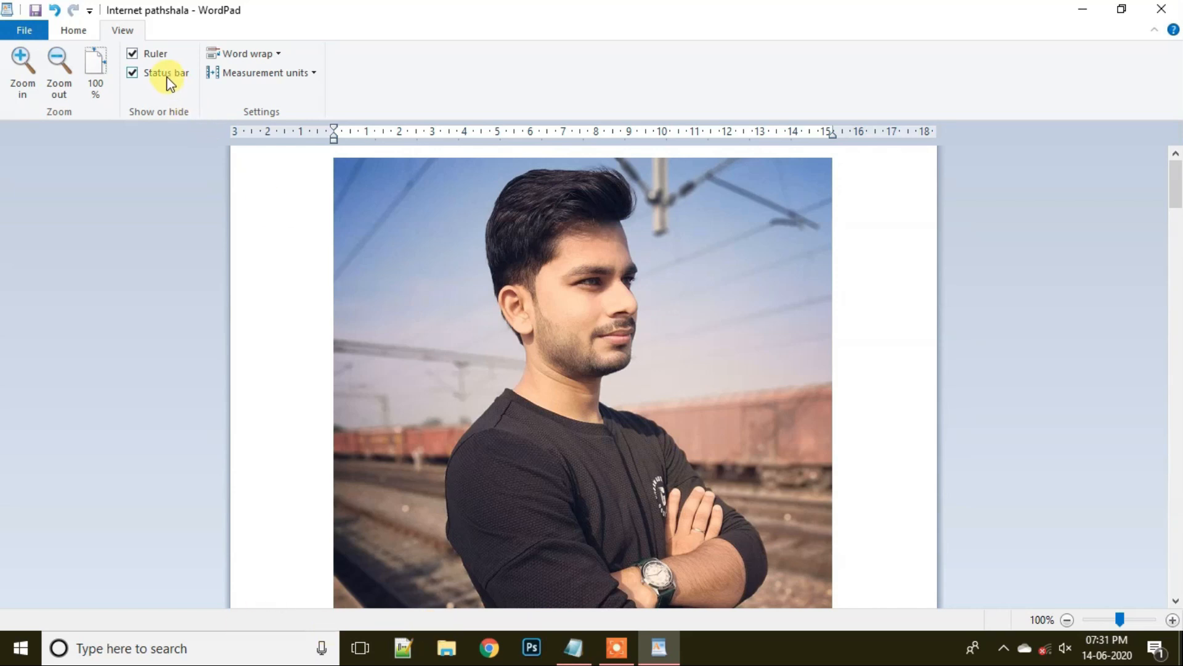
click(132, 74)
click(132, 74)
- Set the document's word wrap to No wrap
scroll(397, 201, down, 6)
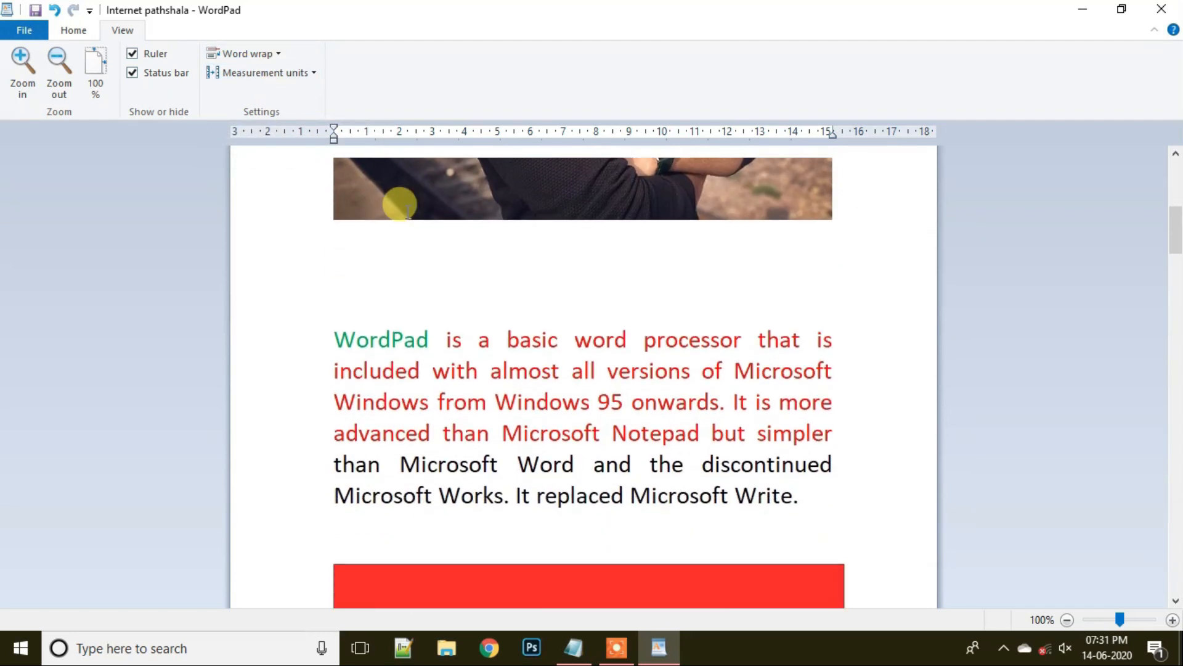
scroll(399, 203, down, 2)
scroll(462, 293, down, 1)
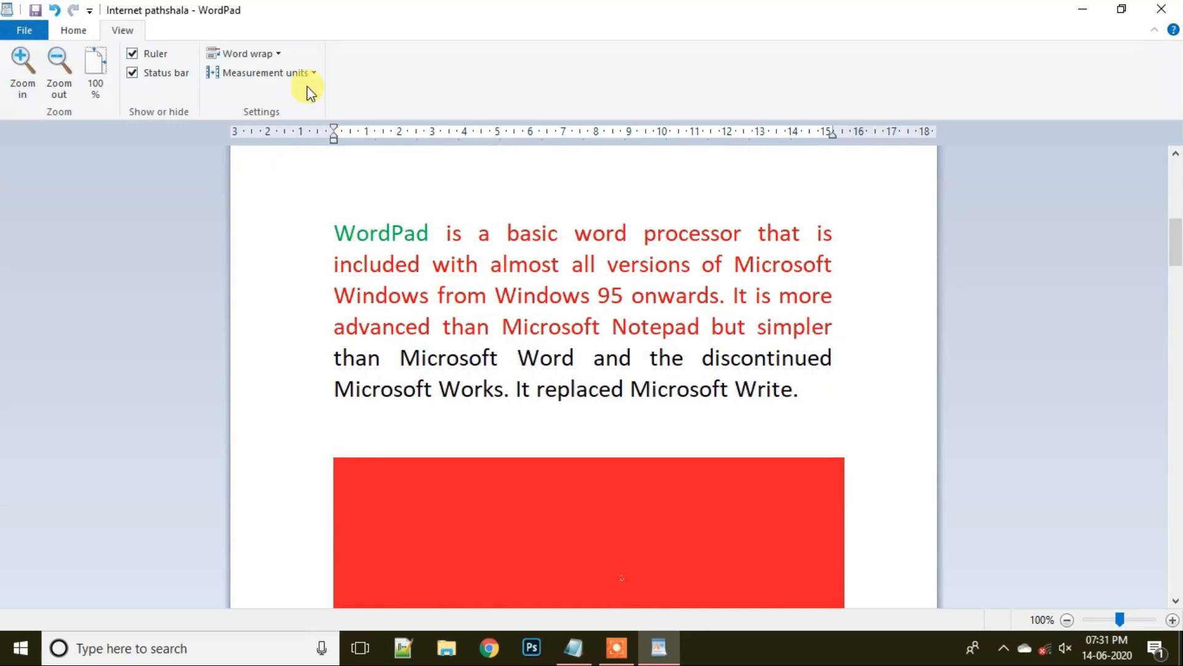
click(280, 54)
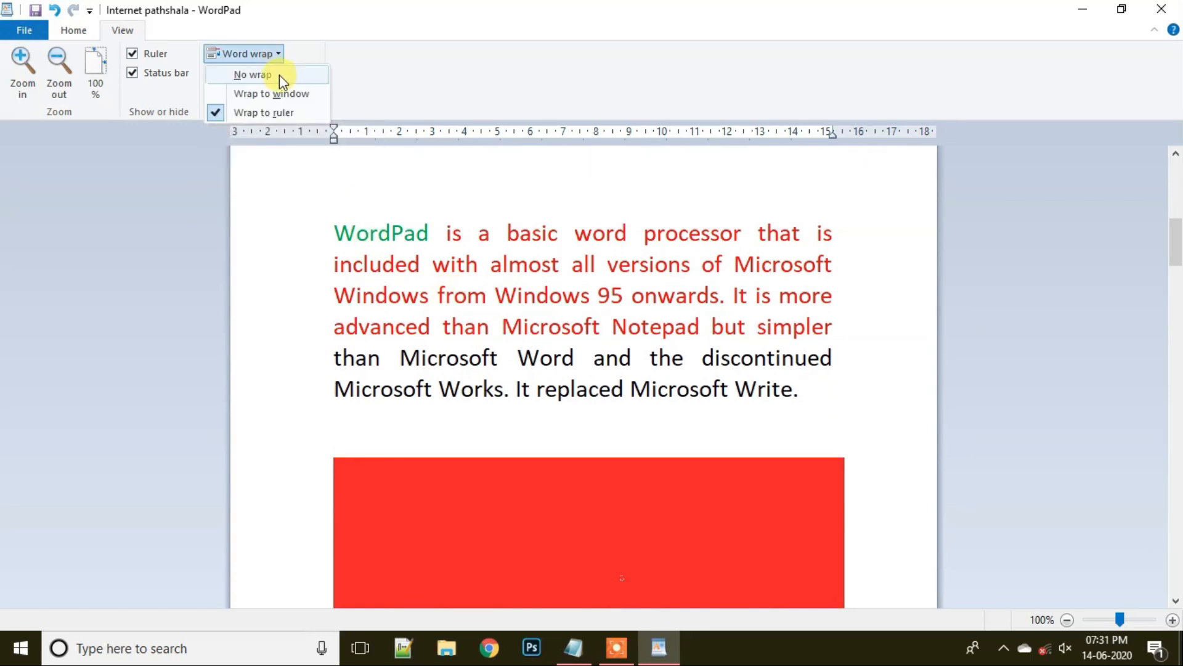
click(280, 75)
- Look through the unwrapped document, including along the long text lines to their ends
scroll(834, 462, up, 5)
scroll(836, 481, up, 5)
scroll(542, 411, down, 3)
scroll(551, 409, down, 2)
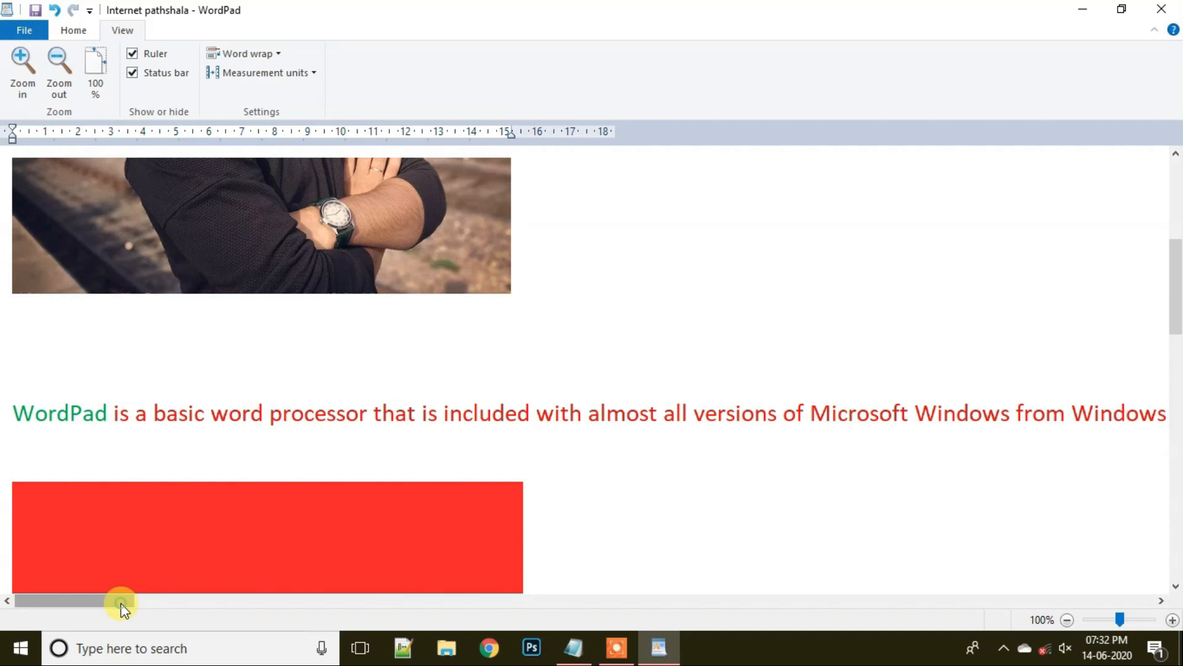
drag(122, 605, 613, 604)
scroll(438, 483, down, 5)
scroll(441, 488, down, 3)
scroll(613, 604, down, 1)
scroll(316, 529, up, 8)
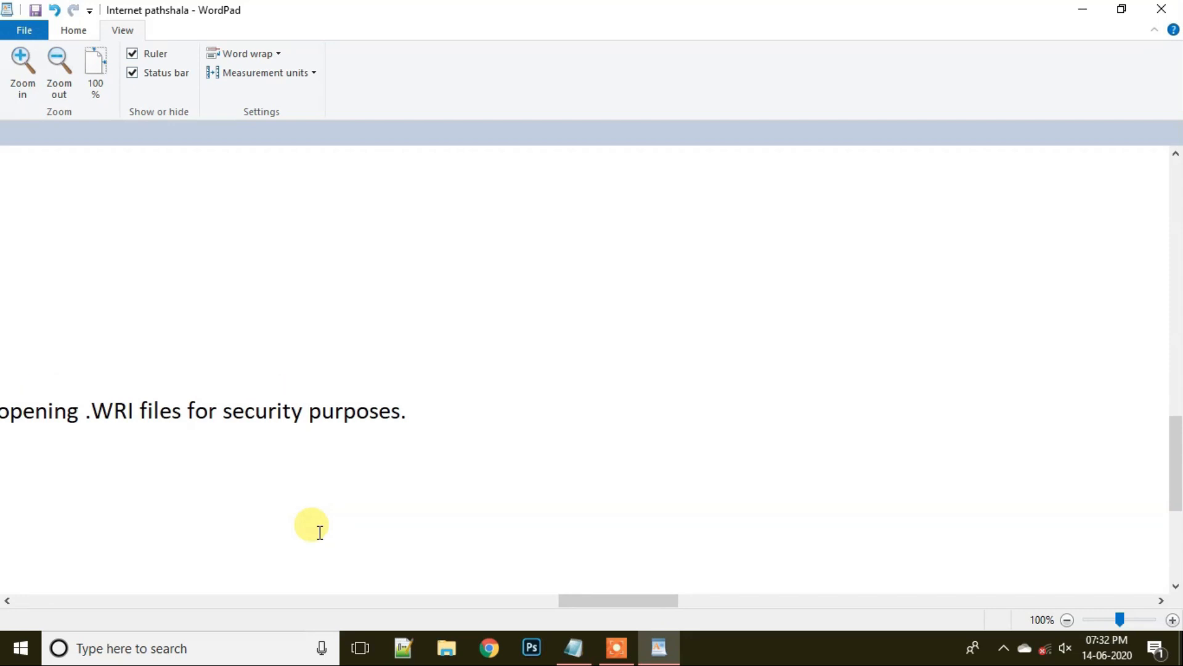
- Set the word wrap to Wrap to window and look over the first paragraph and the red rectangle
click(278, 53)
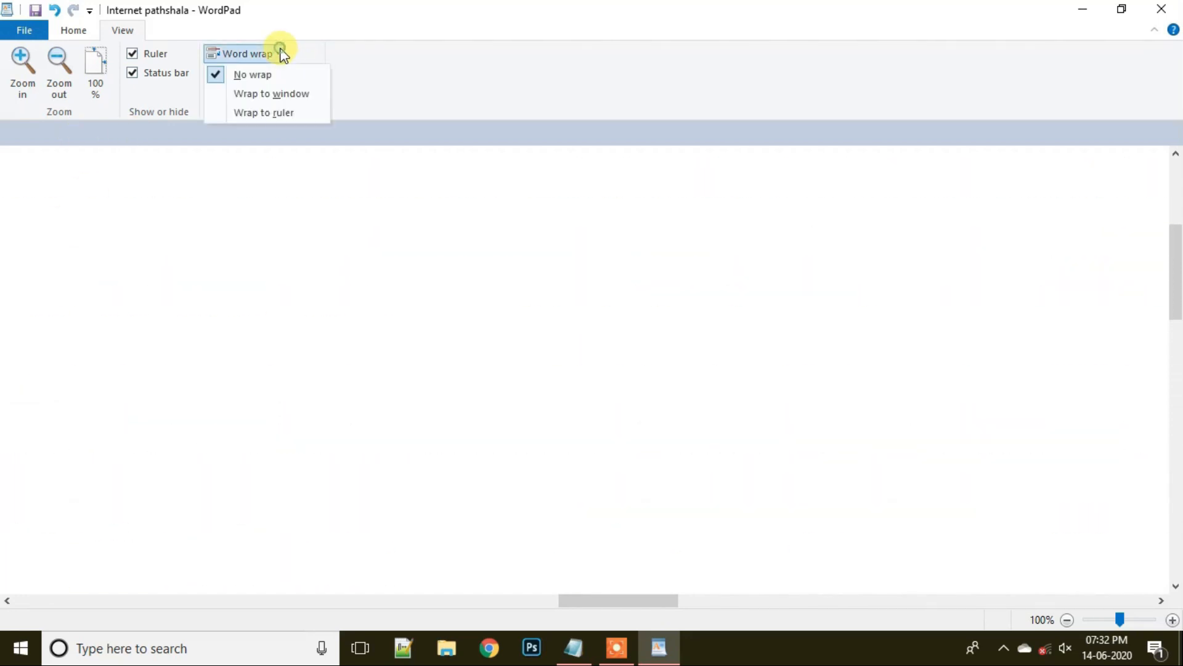
click(292, 95)
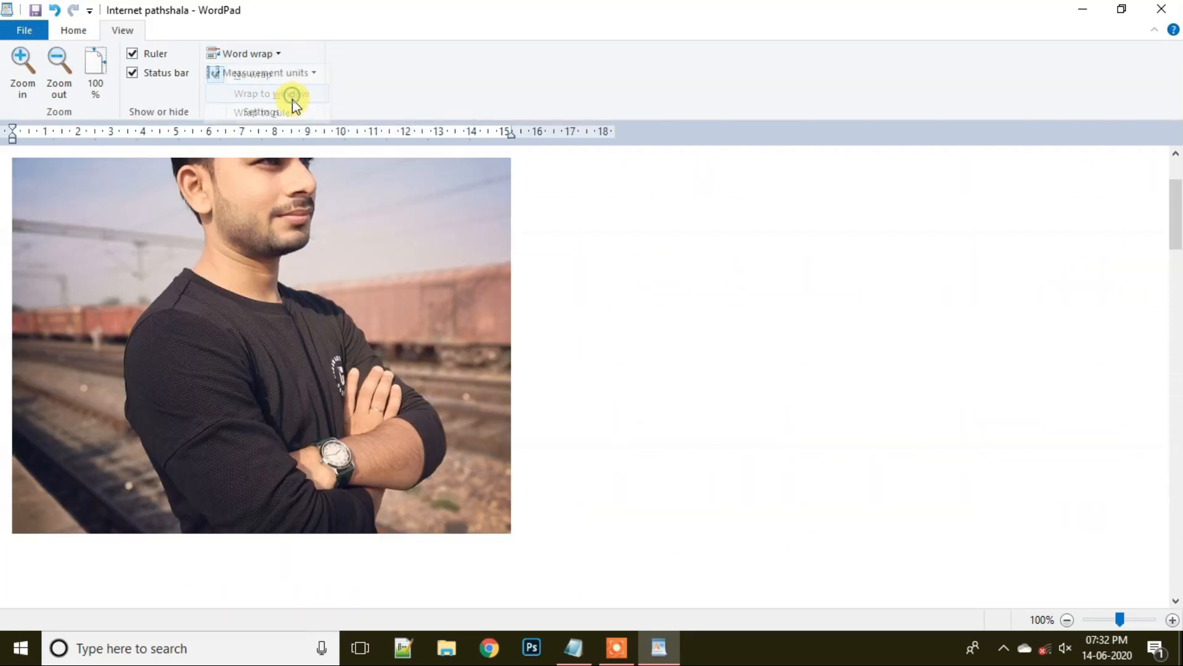
scroll(573, 422, down, 3)
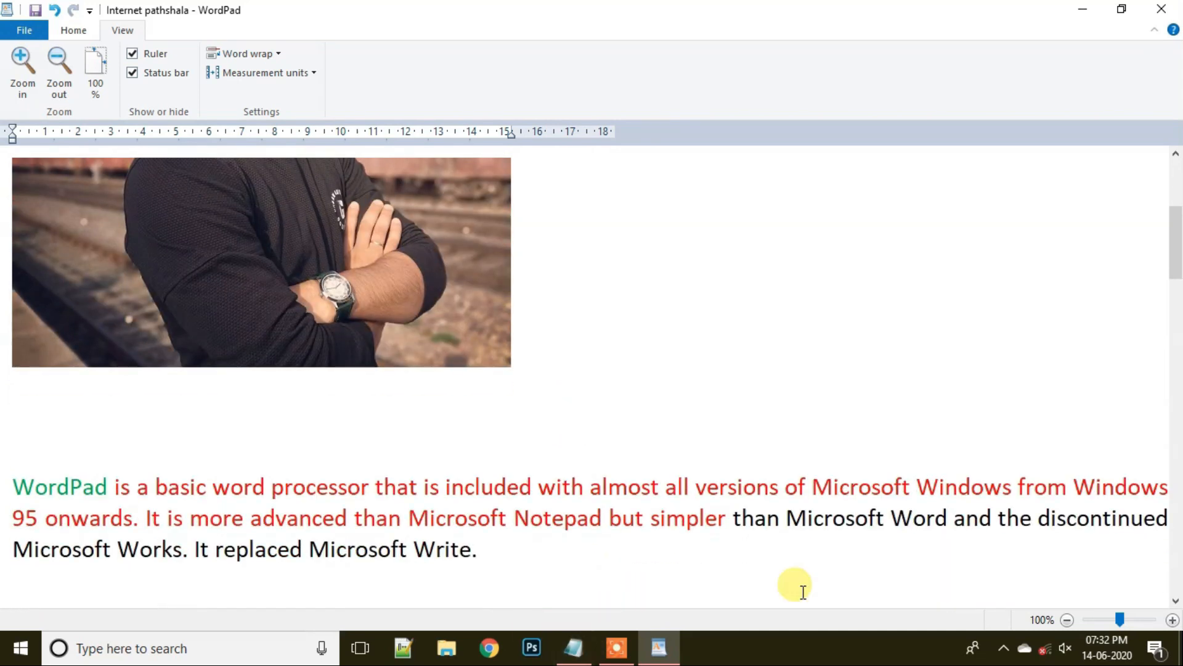
scroll(280, 600, down, 4)
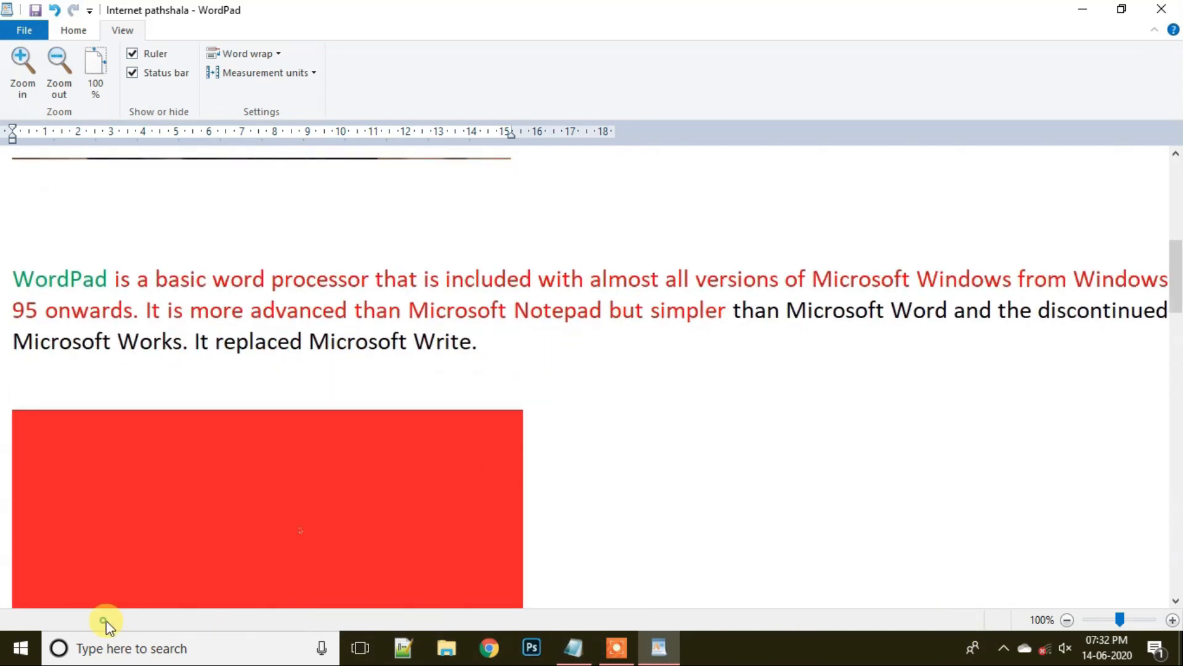
scroll(164, 479, down, 1)
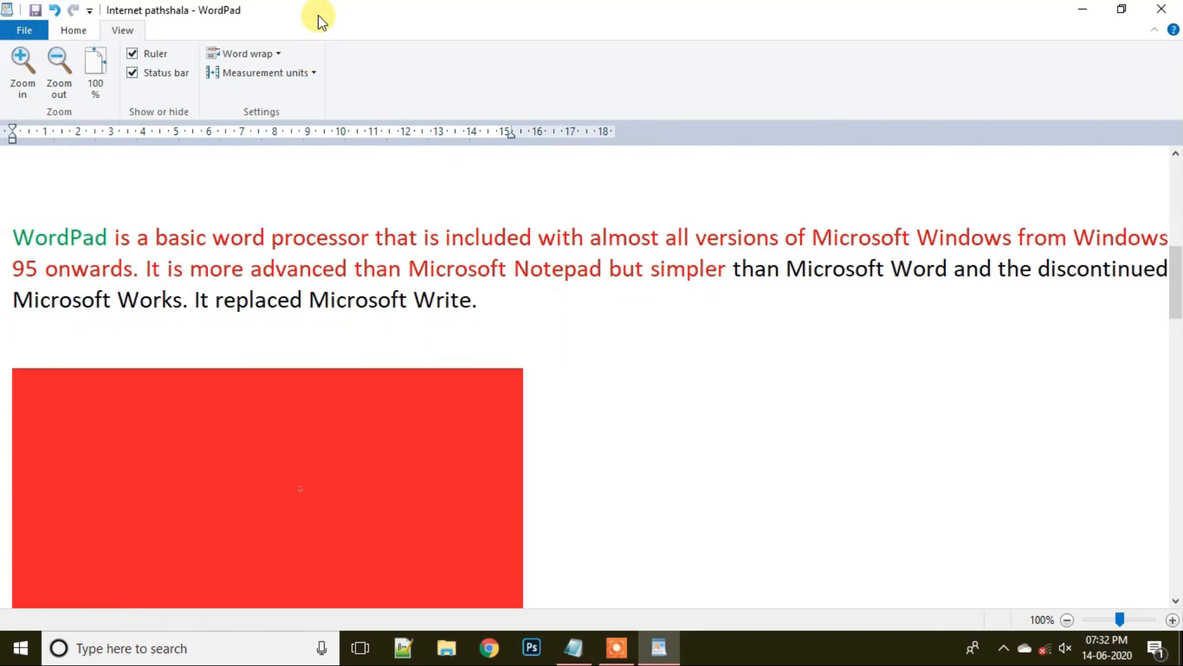
- Set the word wrap to Wrap to ruler
click(280, 55)
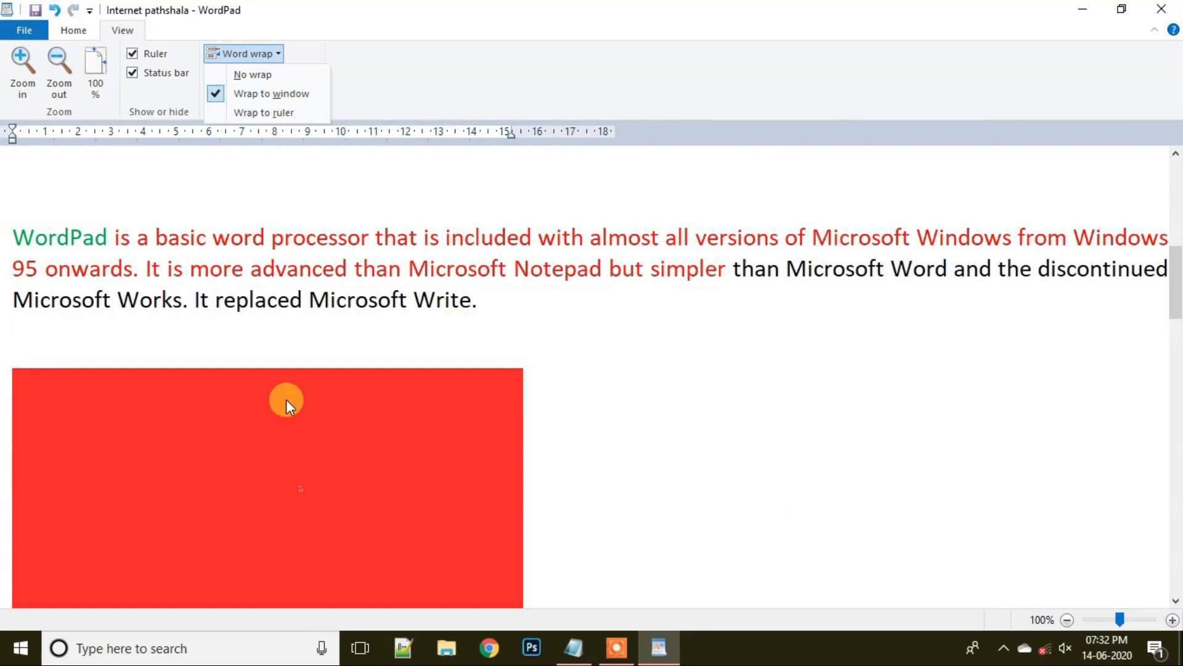
click(273, 113)
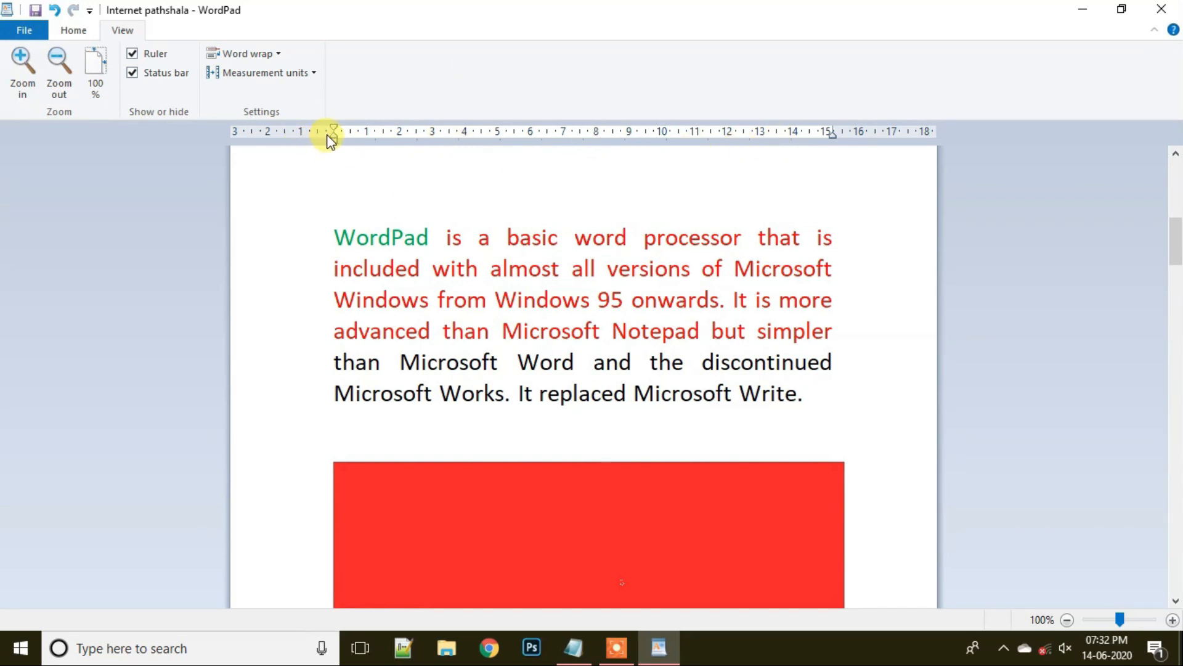
- Move the right indent of the paragraph containing "distributed by Microsoft" to about 16 cm on the ruler
click(309, 135)
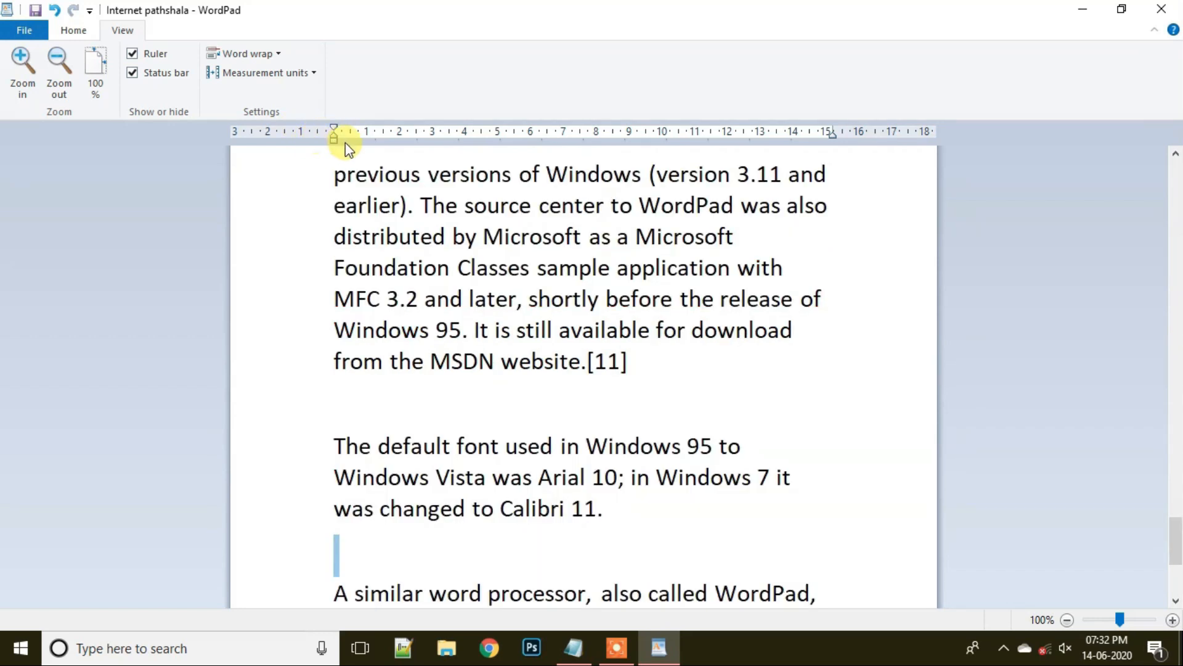
drag(837, 138, 892, 132)
click(861, 238)
click(859, 204)
drag(833, 134, 858, 137)
- Insert ".kj.k.kj.jk.jk.jk.jk.jk." before "distributed", set the paragraph's right indent to about 15.5 cm, and try to shift its left indent
text(.kj.k.kj)
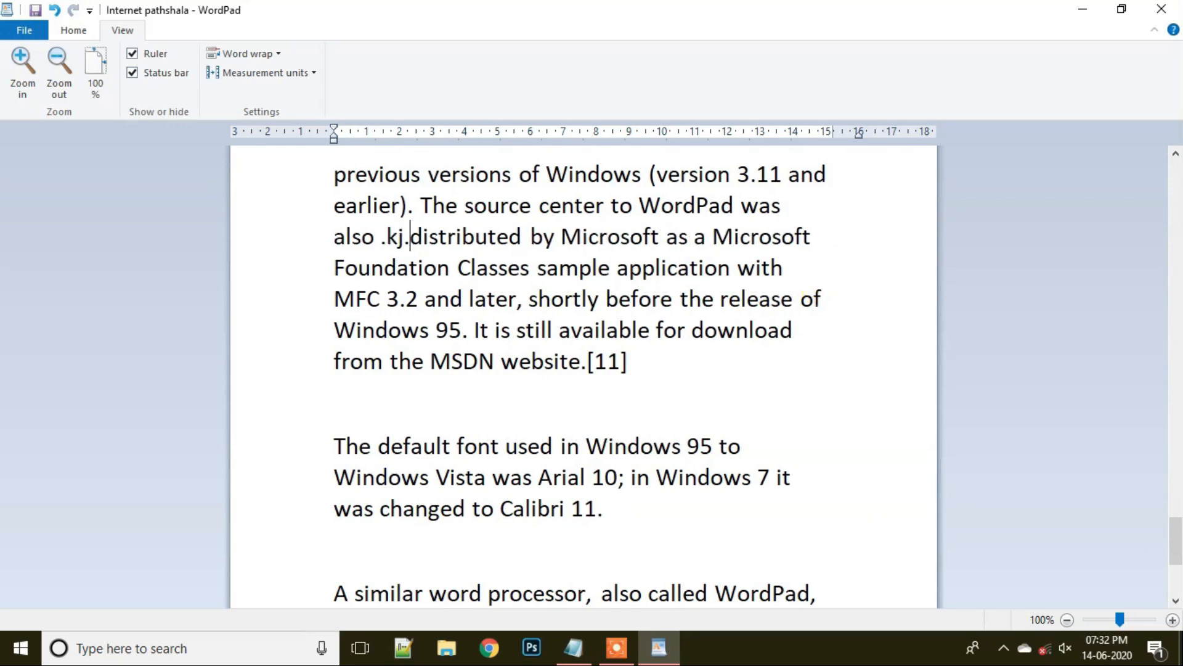
text(.jk.jk.jk.jk.jk.)
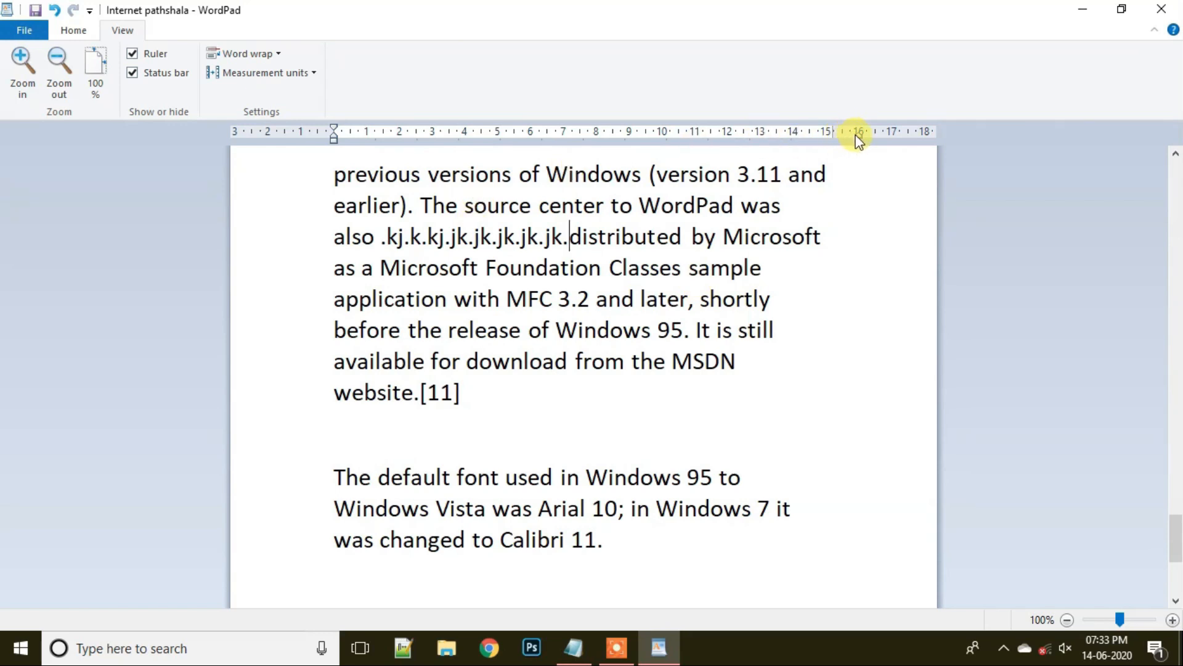
drag(858, 133, 842, 133)
drag(342, 139, 321, 146)
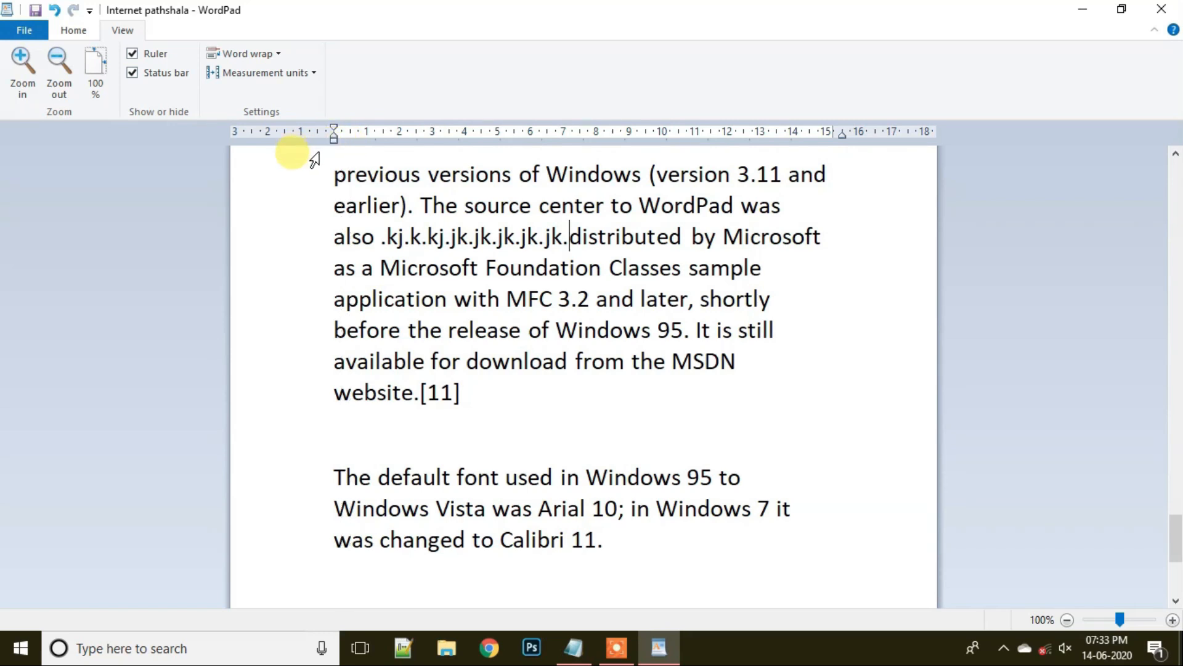
- Try Inches as the ruler's measurement units, switch to Points, and review the available units without changing them again
click(308, 75)
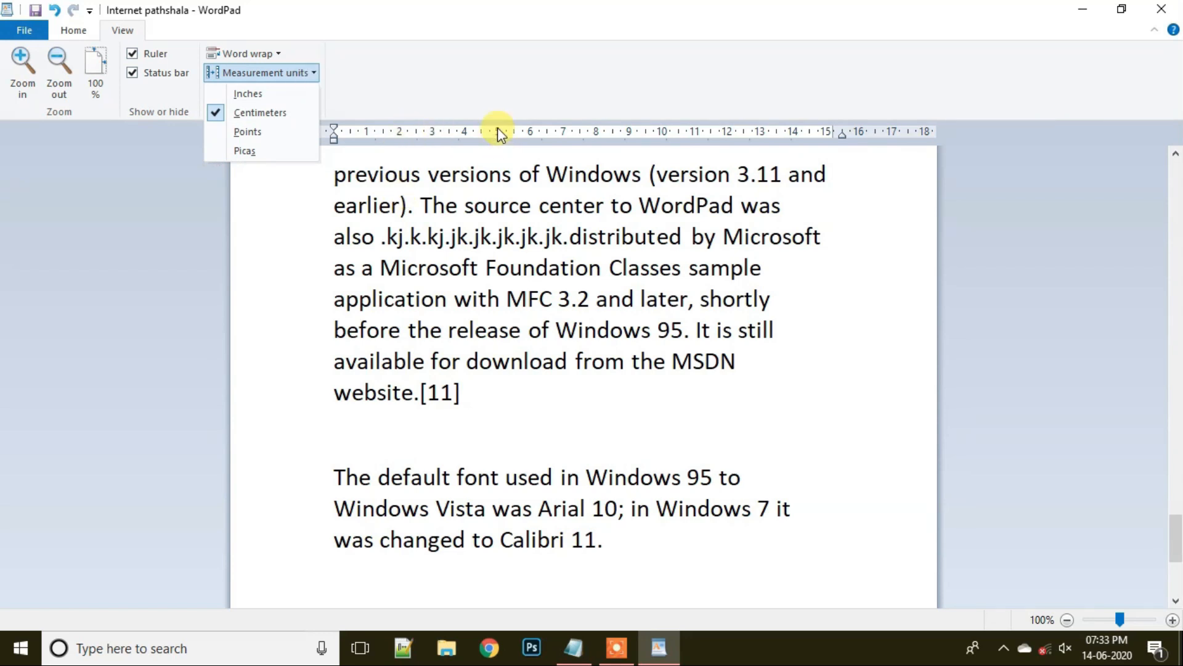
click(271, 95)
click(308, 73)
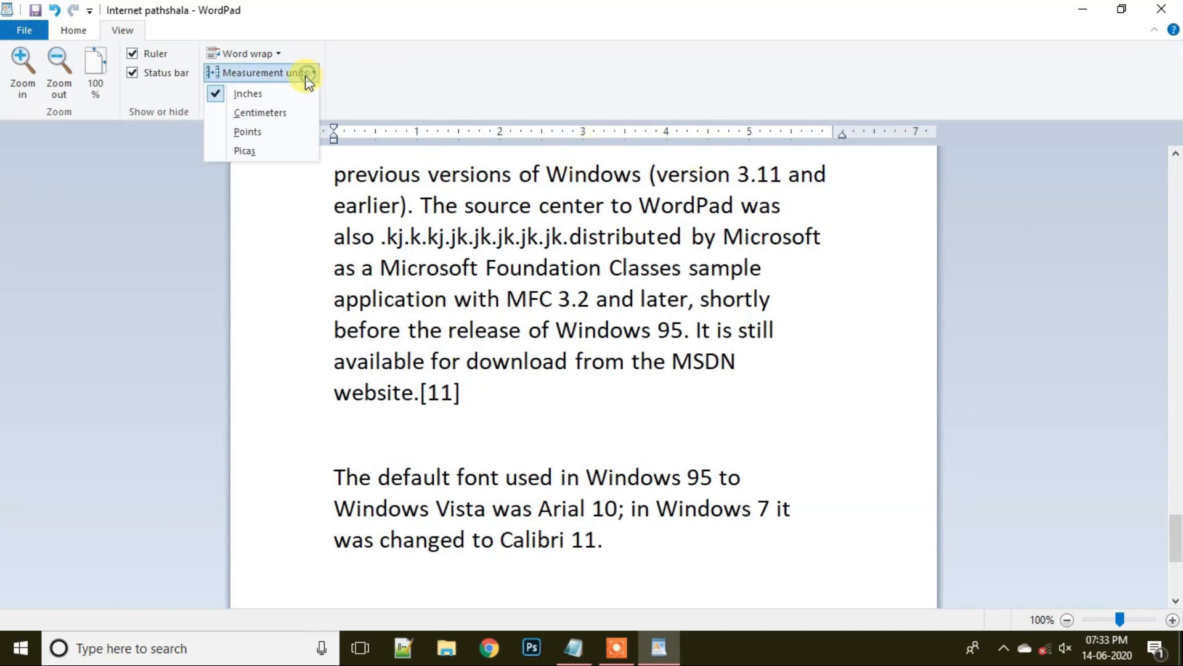
click(252, 132)
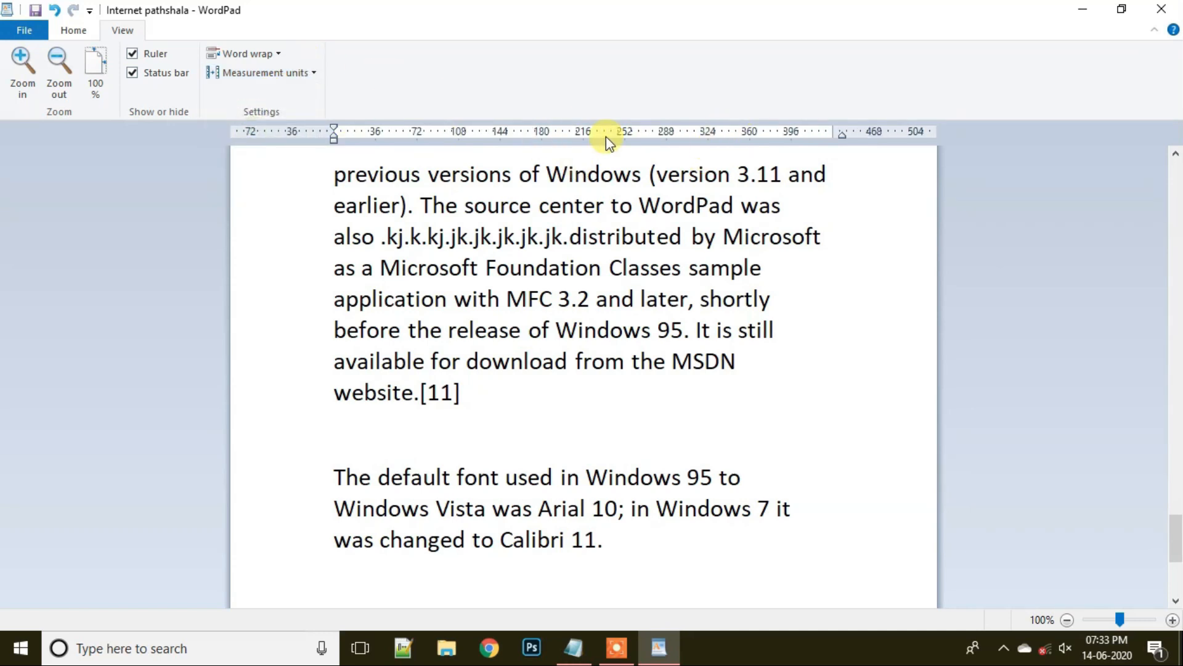
click(315, 72)
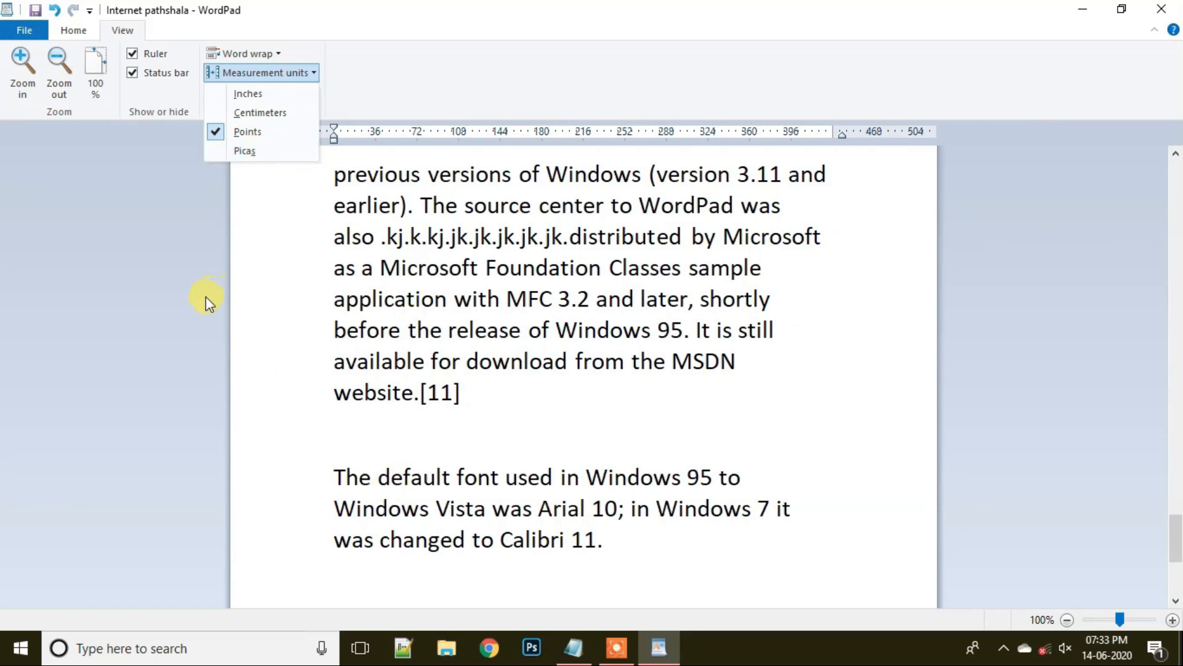
click(223, 224)
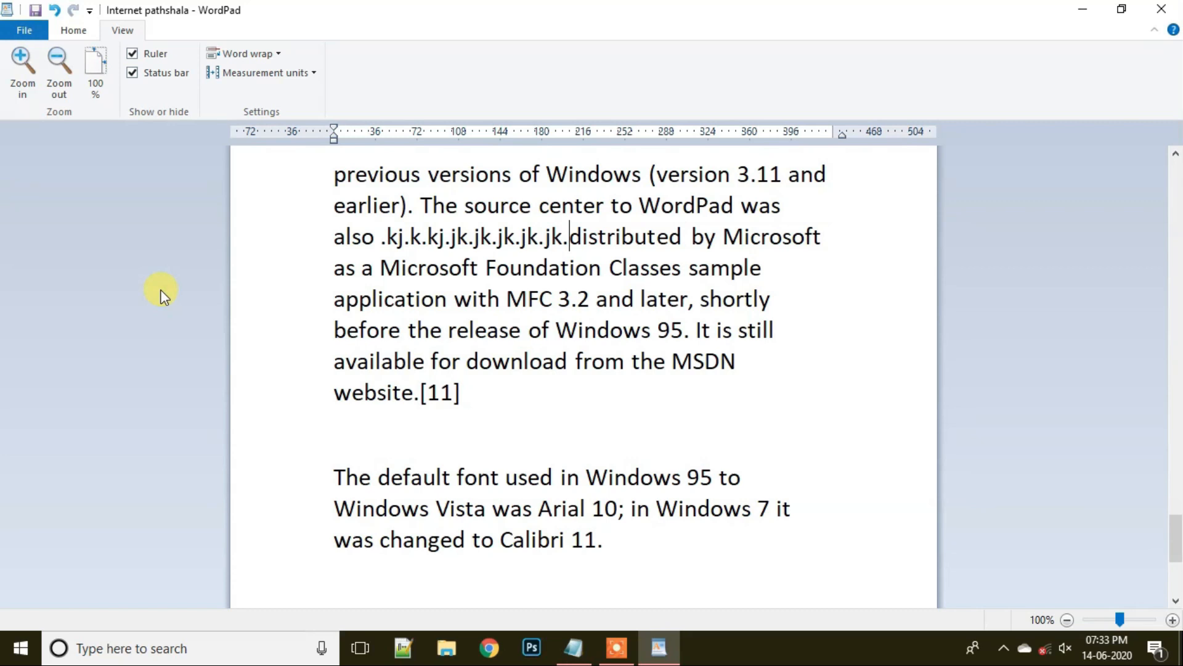
- Open the document's print preview and show two pages at a time
click(23, 30)
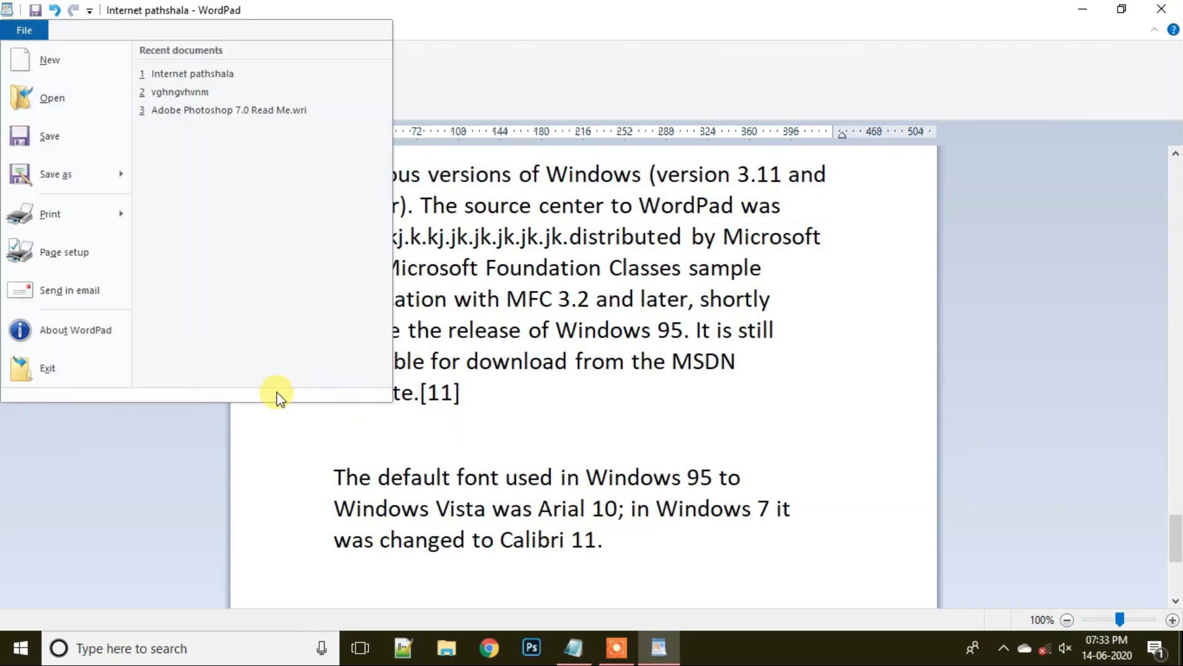
mouse_move(53, 221)
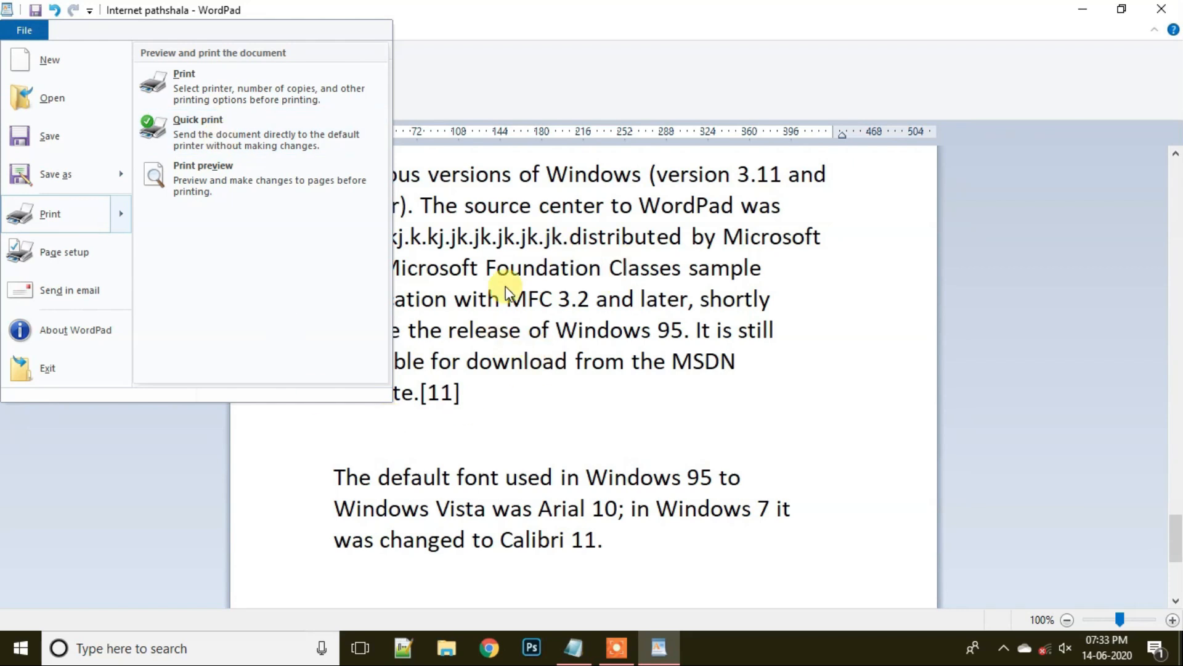
mouse_move(96, 225)
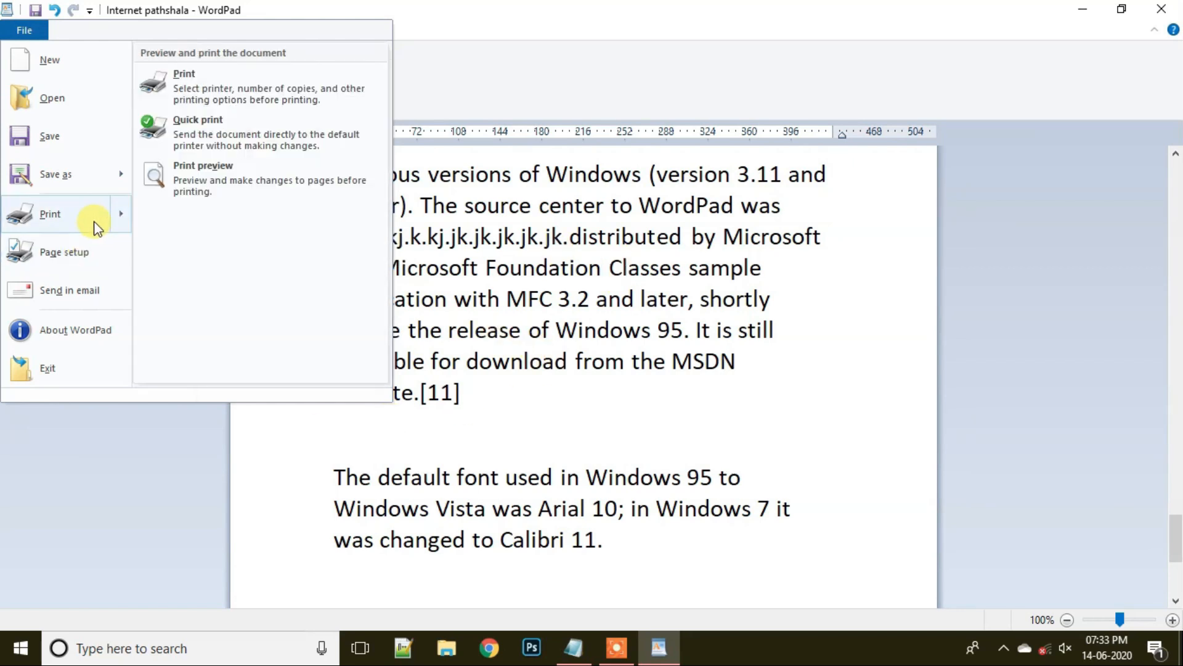
click(219, 185)
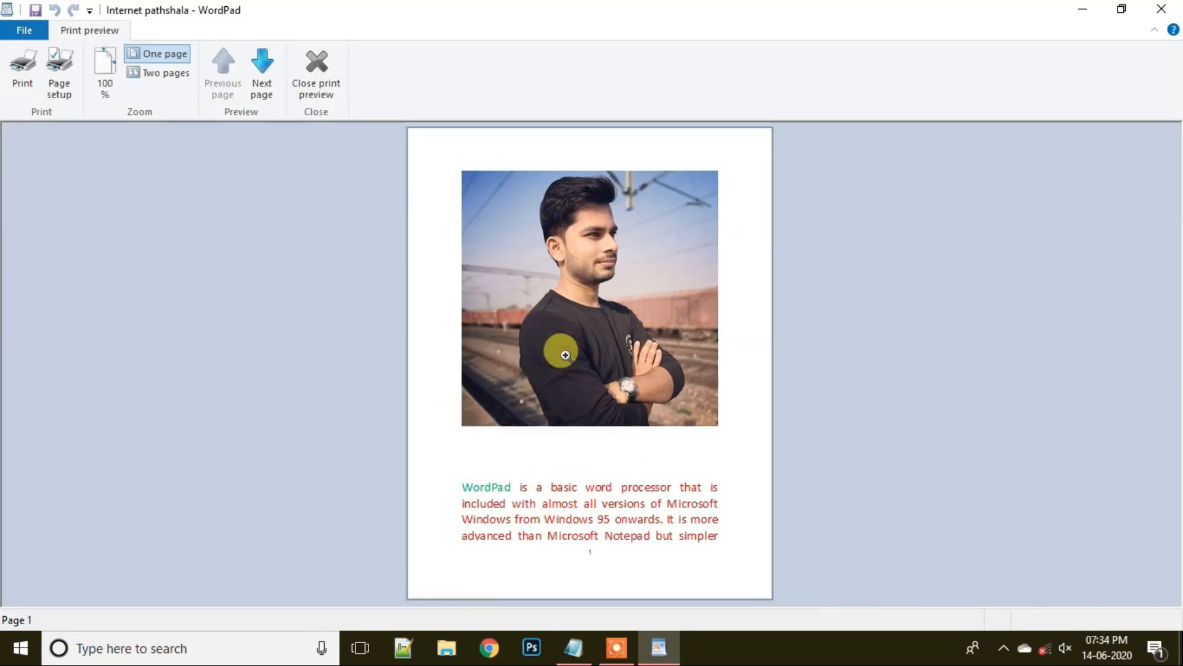
click(162, 74)
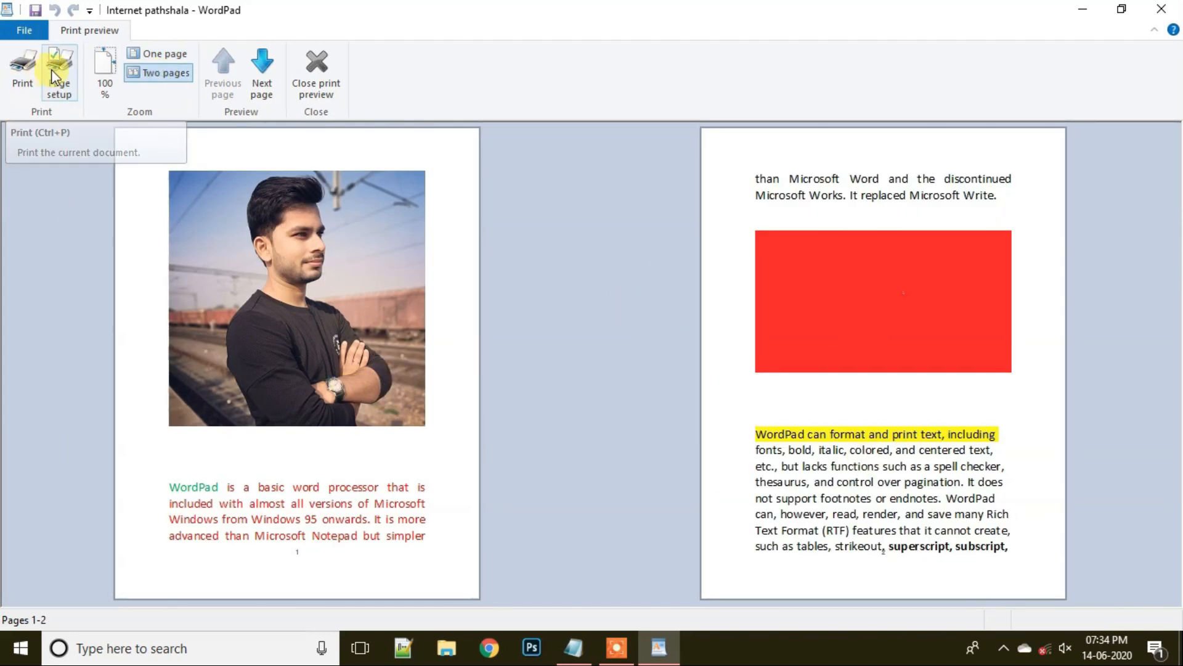
- Page through the print preview to the last pages, back to the first, and forward to the last again
click(259, 66)
click(259, 68)
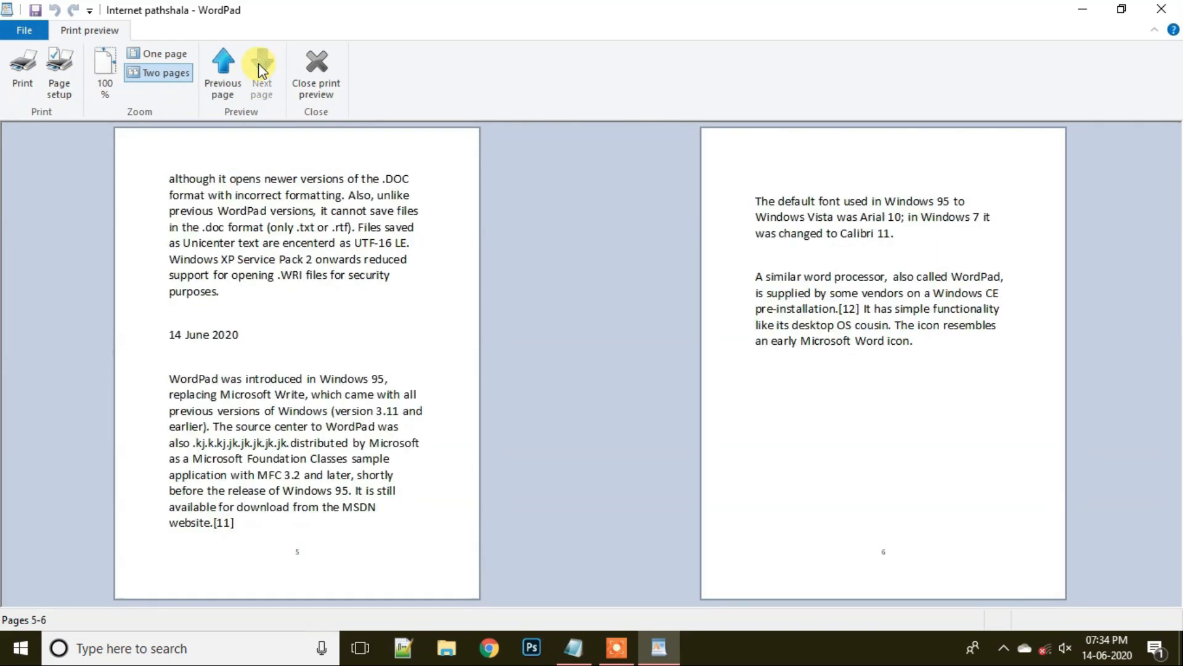
click(234, 64)
click(234, 64)
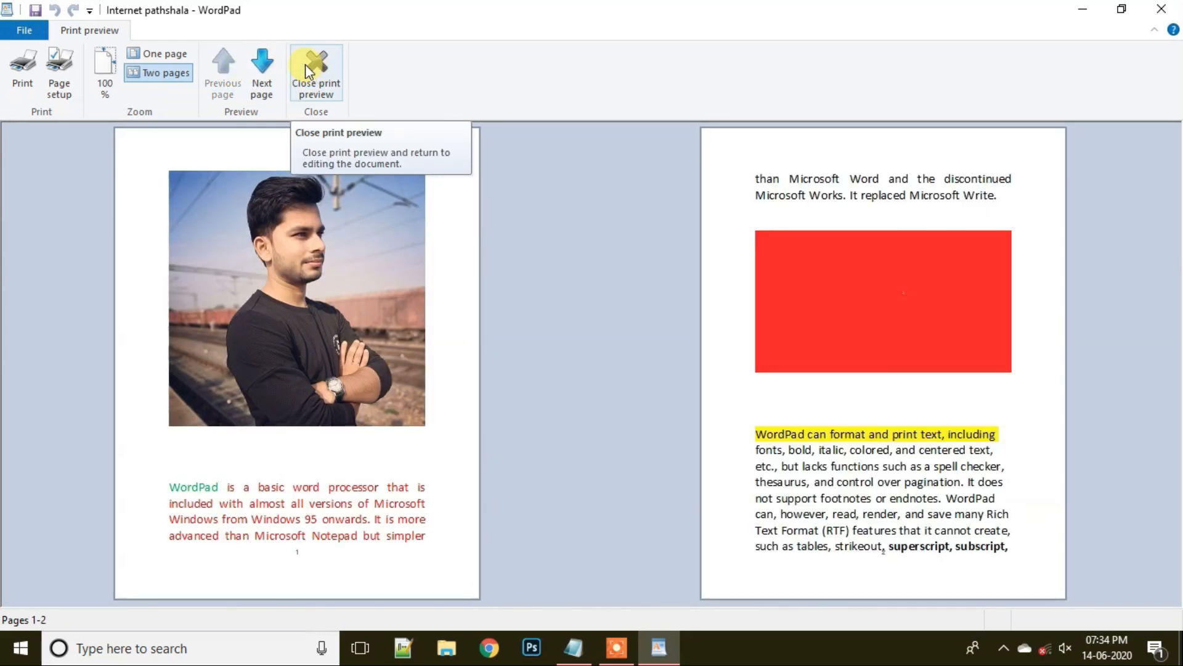
click(261, 77)
click(262, 80)
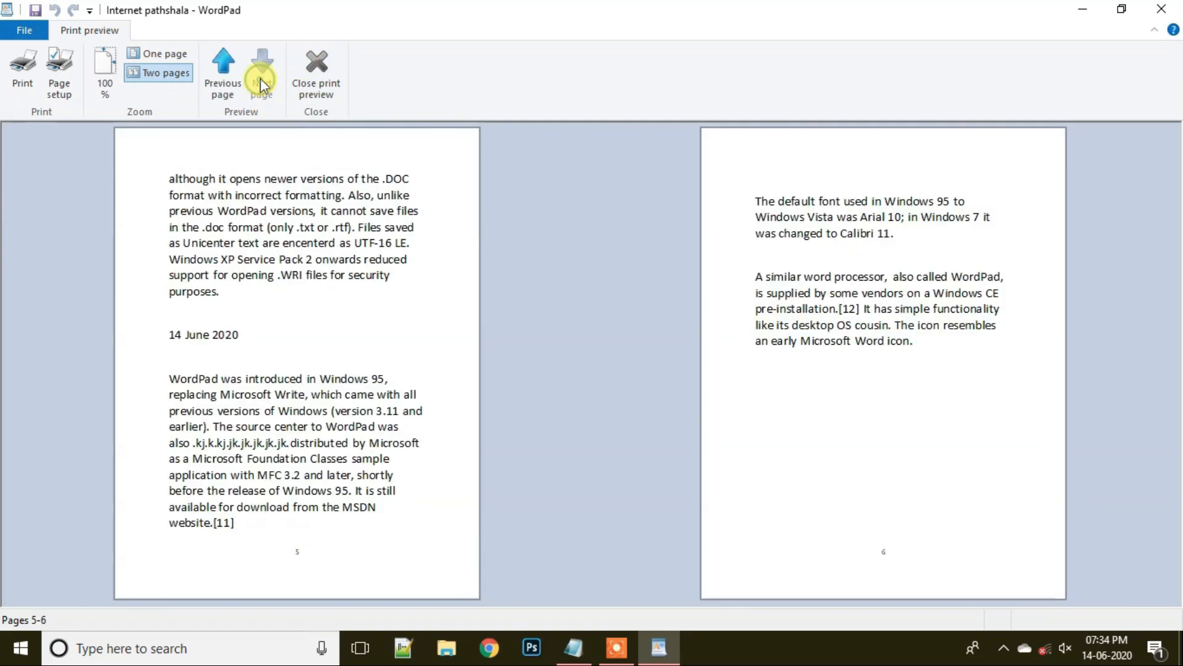
- Open the Print dialog from the preview and close it without printing
click(25, 31)
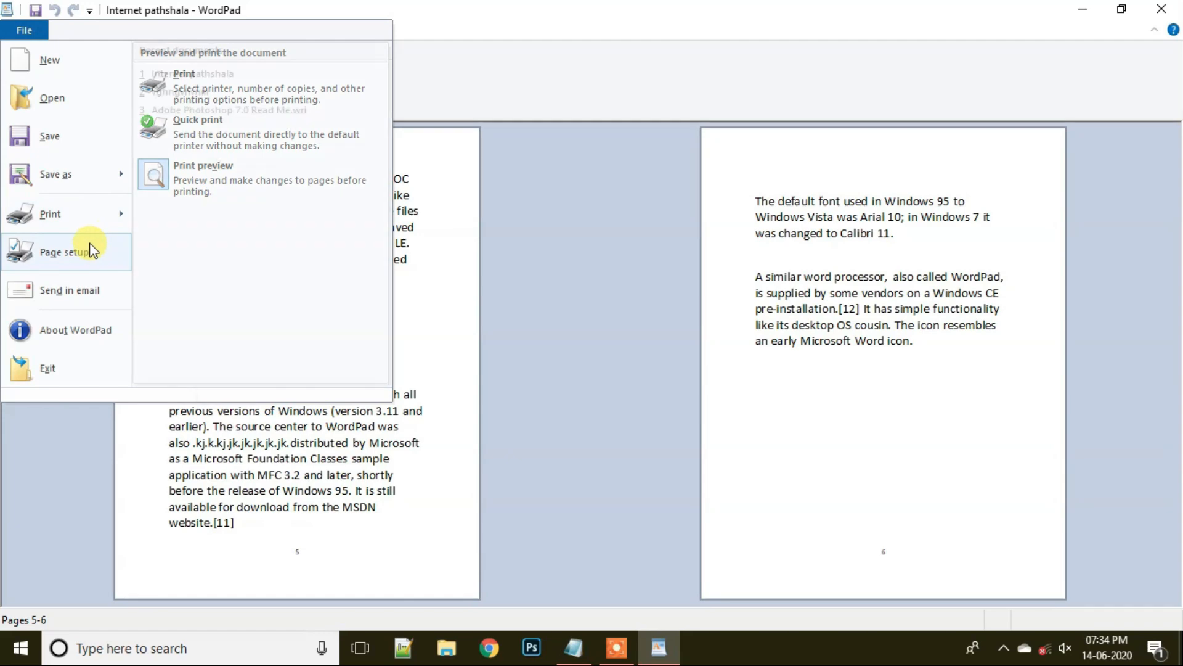
click(87, 227)
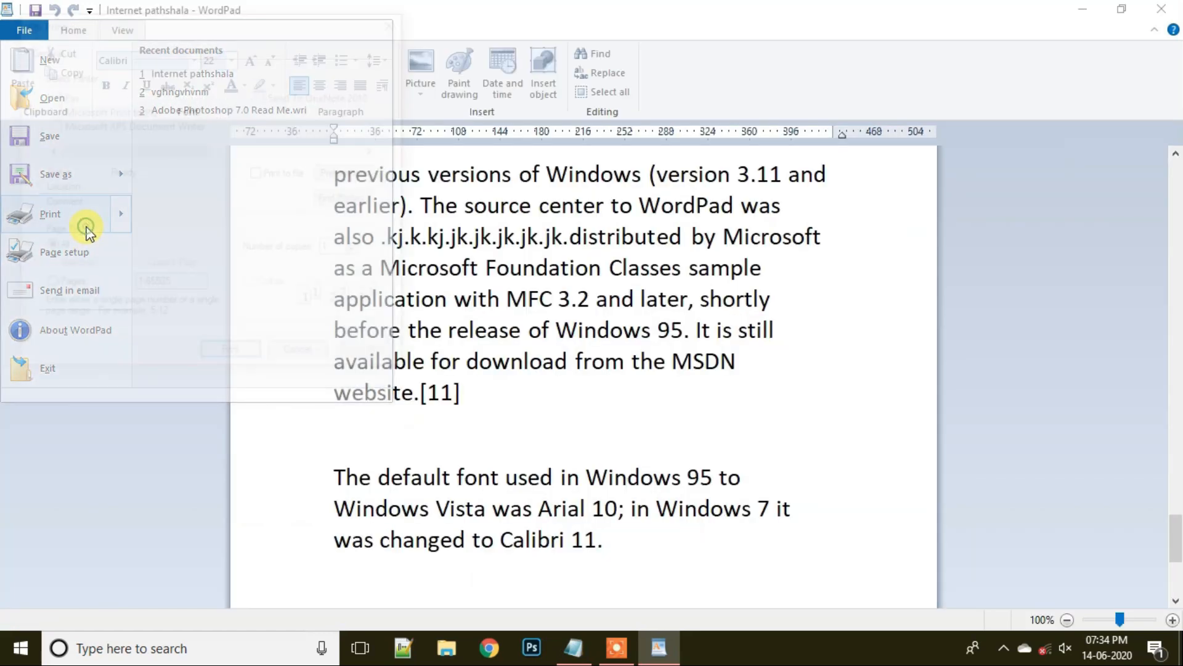
click(398, 19)
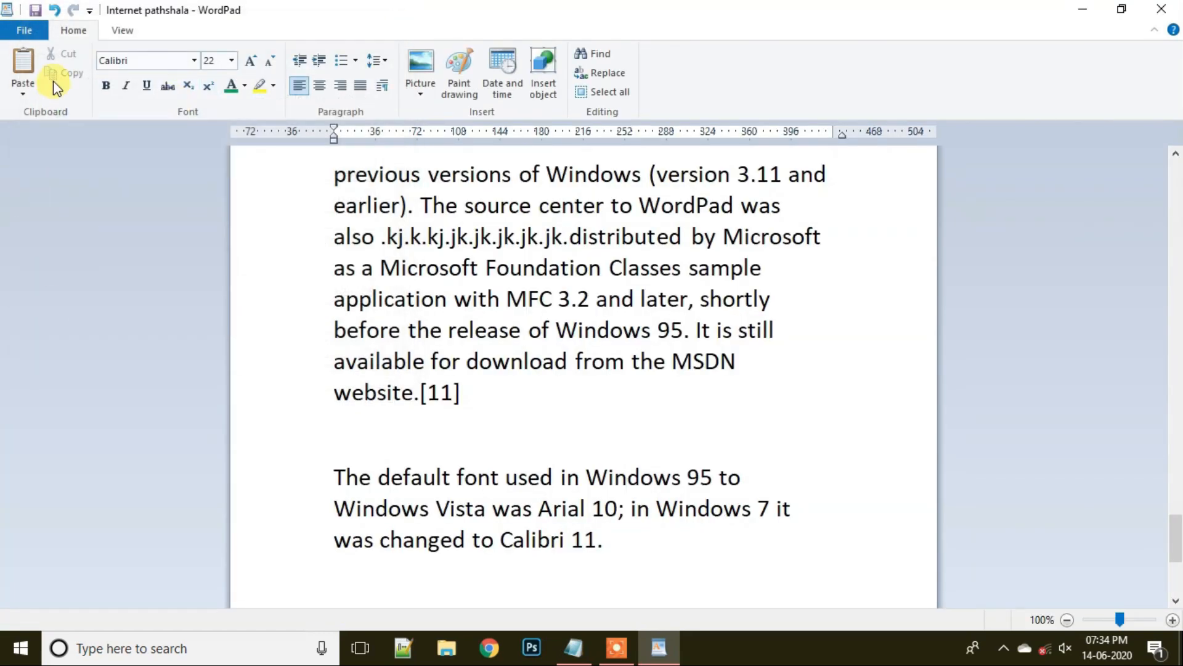
- Open the document's print preview, view its Page Setup dialog, and close the dialog without changes
click(25, 30)
mouse_move(121, 216)
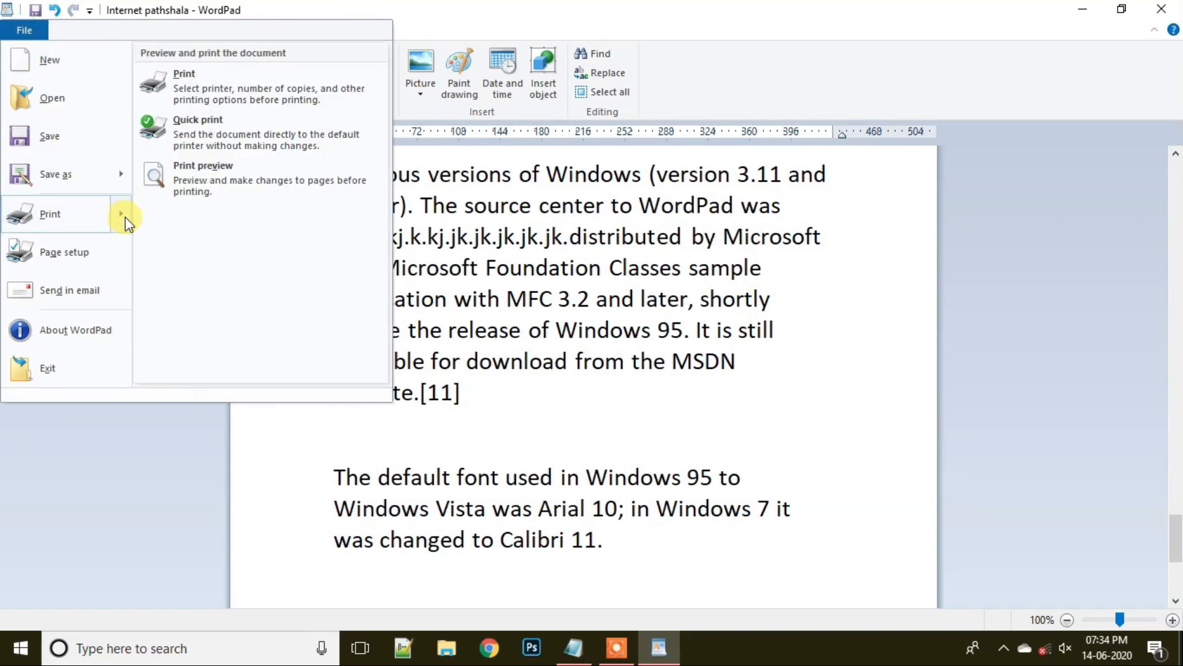
click(198, 173)
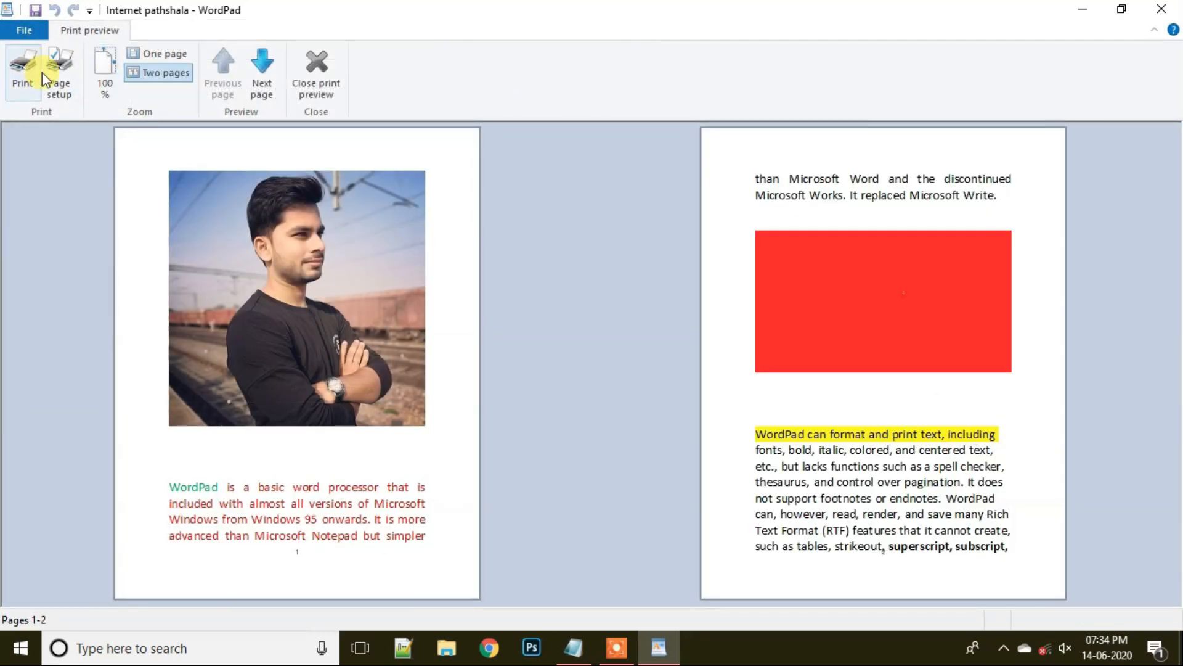
click(67, 86)
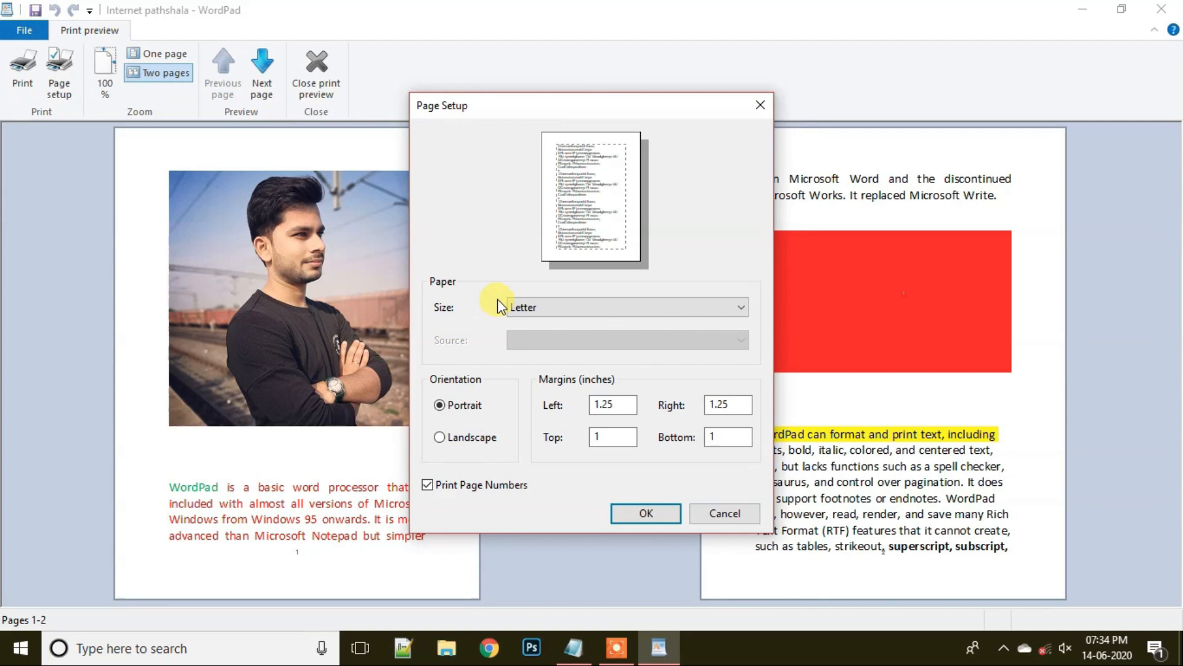
click(760, 105)
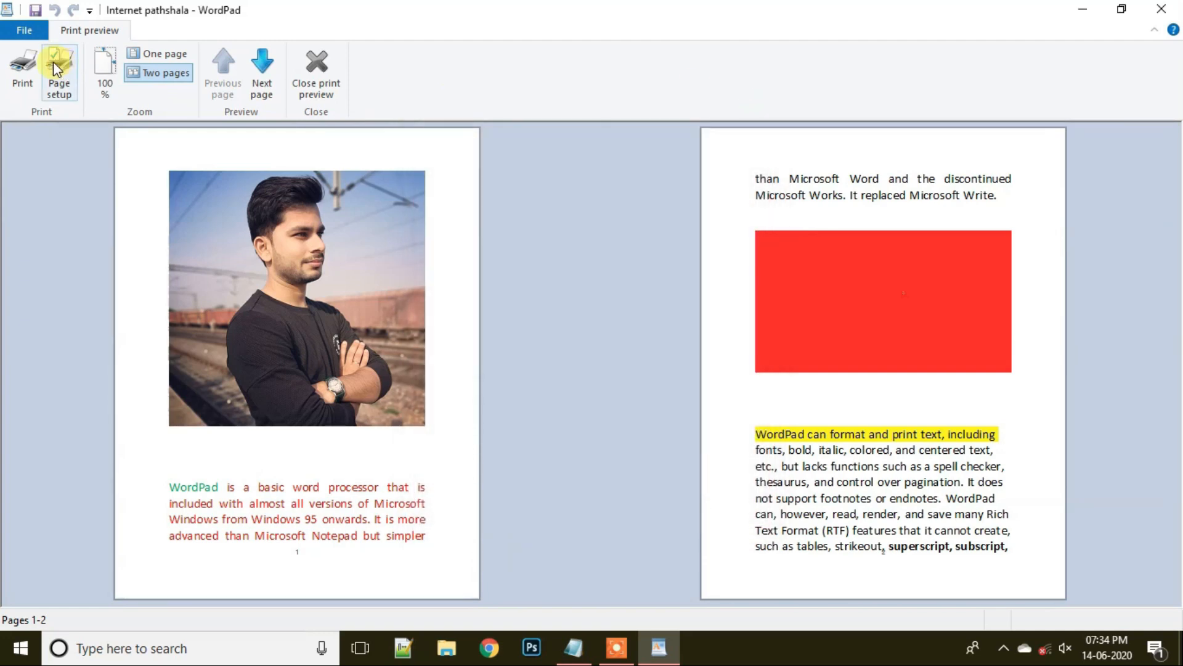
- Reopen Page Setup and try the A4 and Executive paper sizes, ending on Letter
click(24, 31)
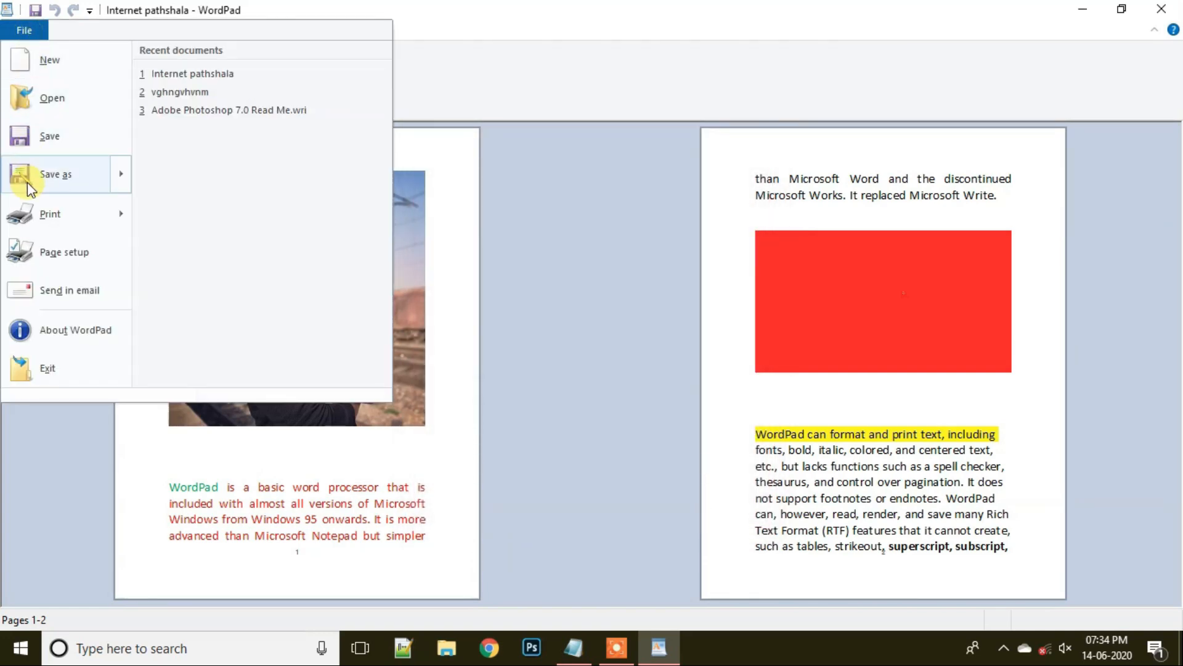
click(48, 261)
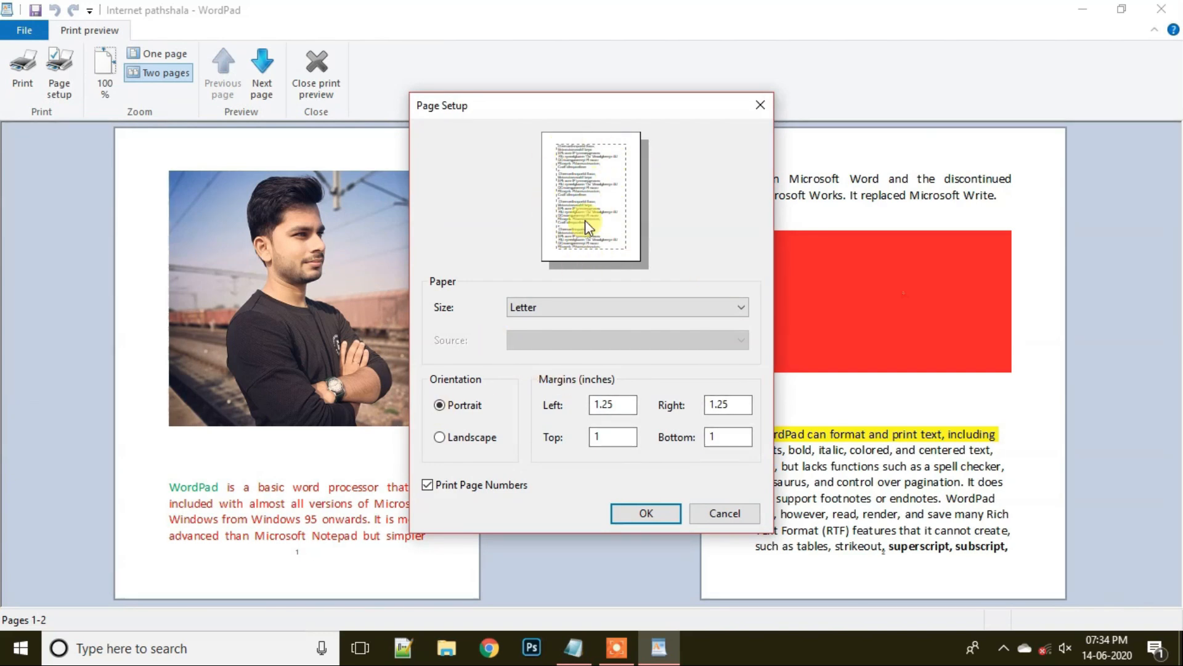
click(730, 307)
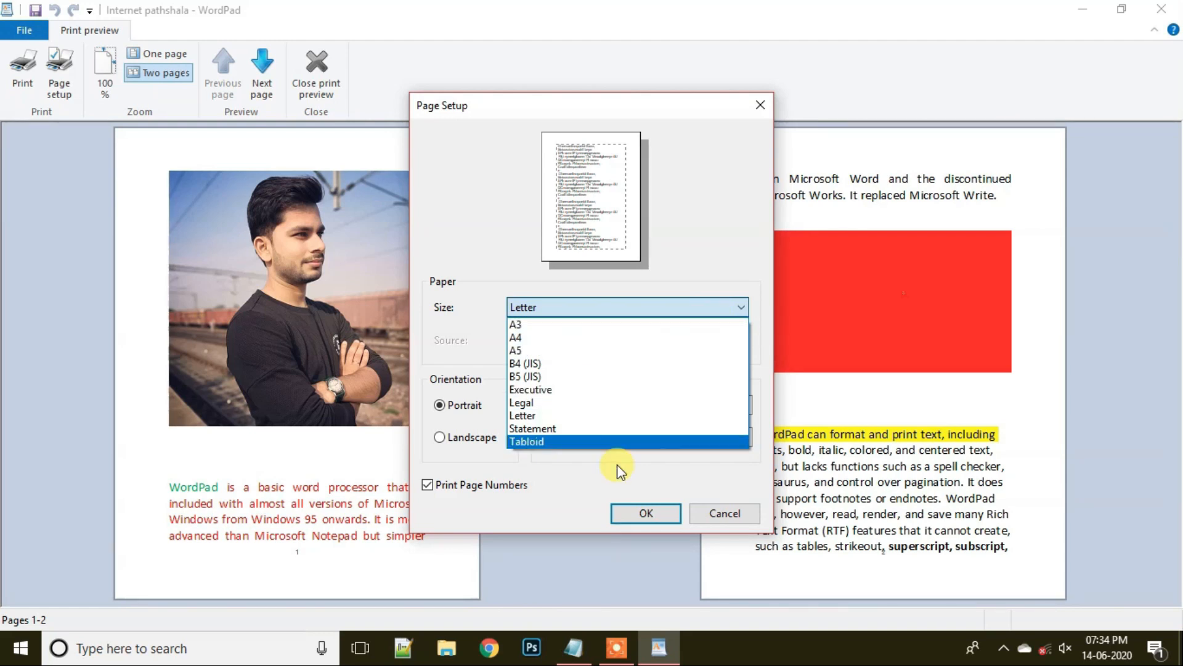
click(542, 338)
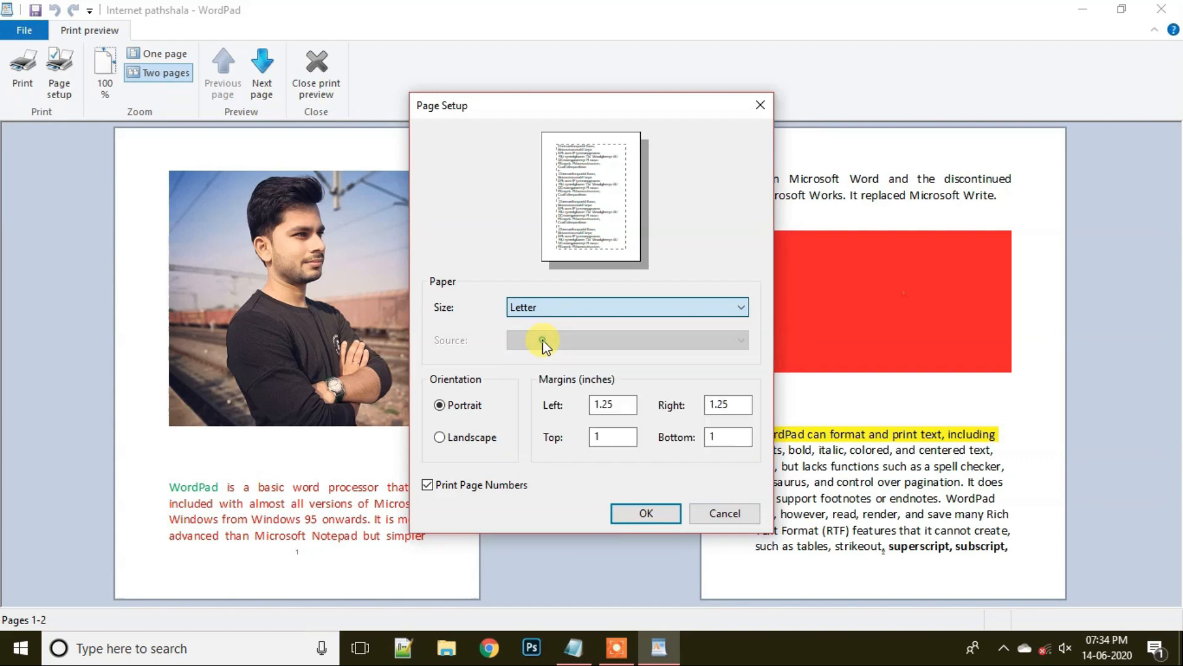
click(740, 306)
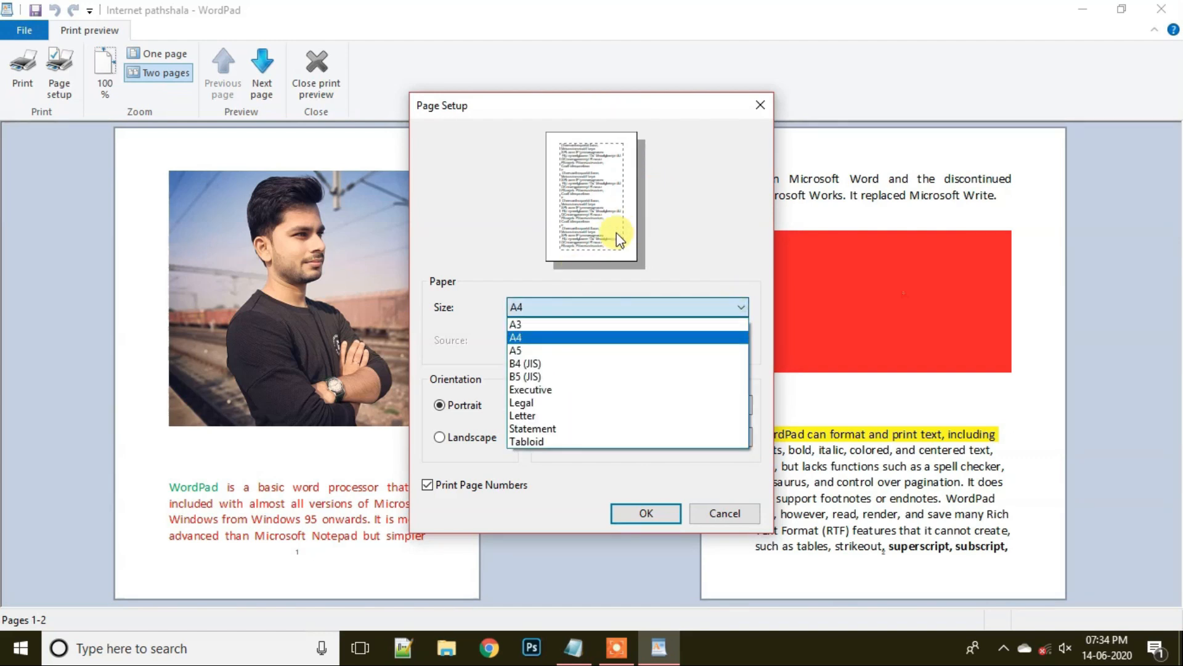
click(554, 390)
click(741, 307)
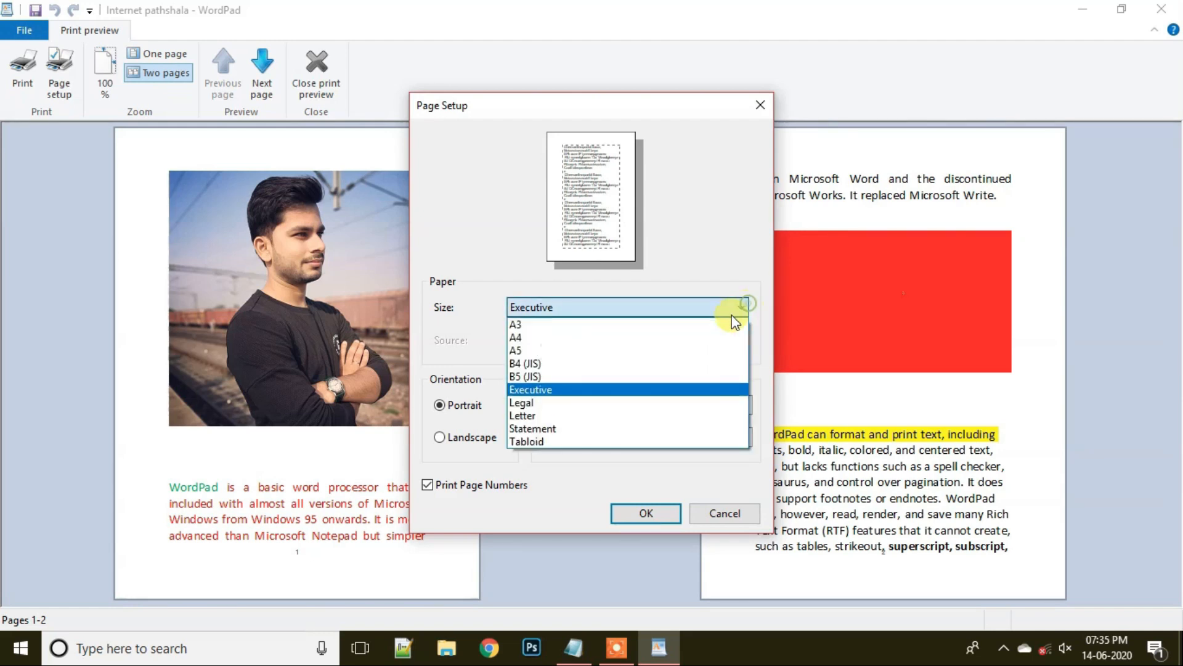
click(538, 420)
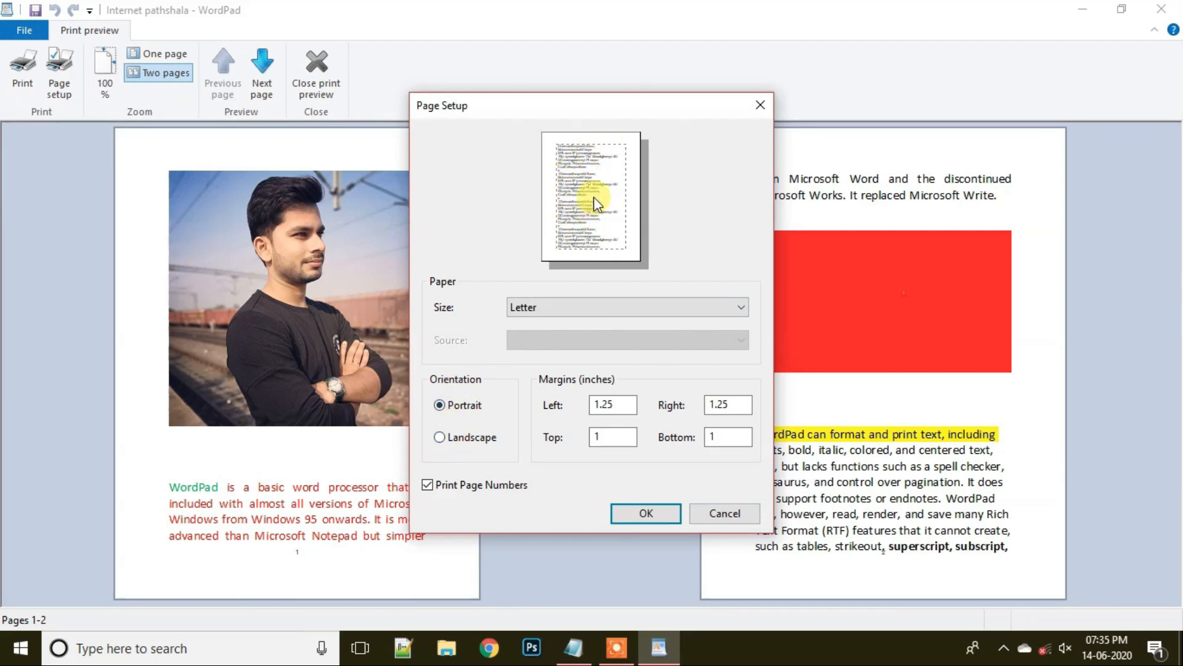
- Try the Landscape orientation twice, switching back to Portrait each time
click(440, 437)
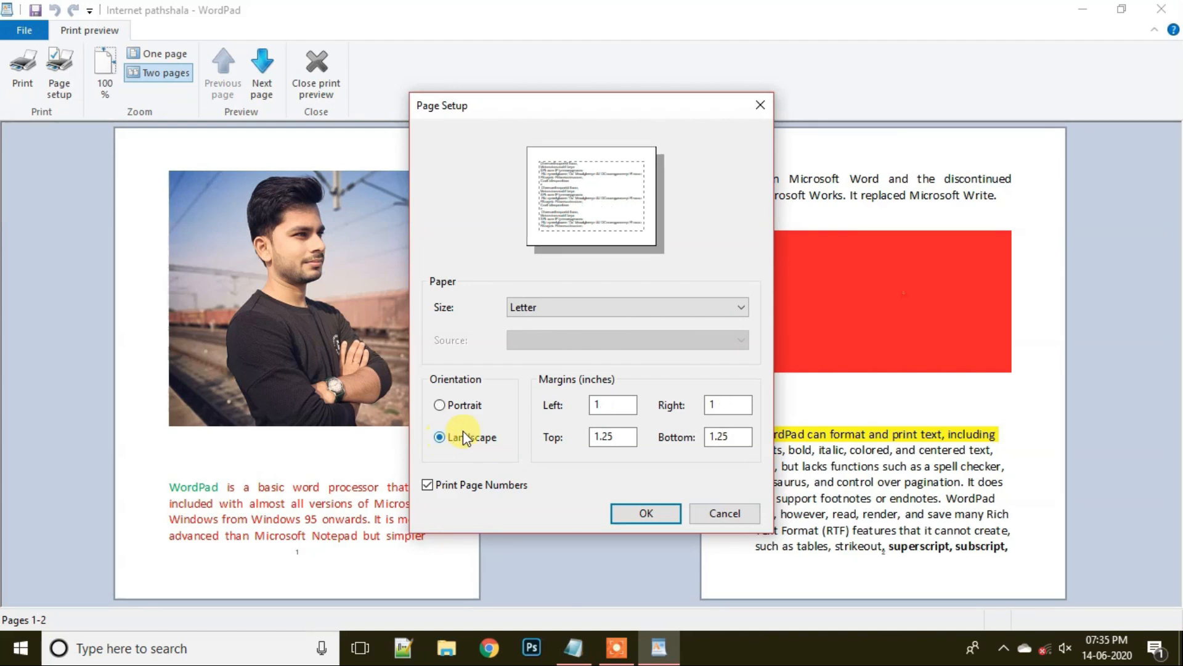
click(440, 405)
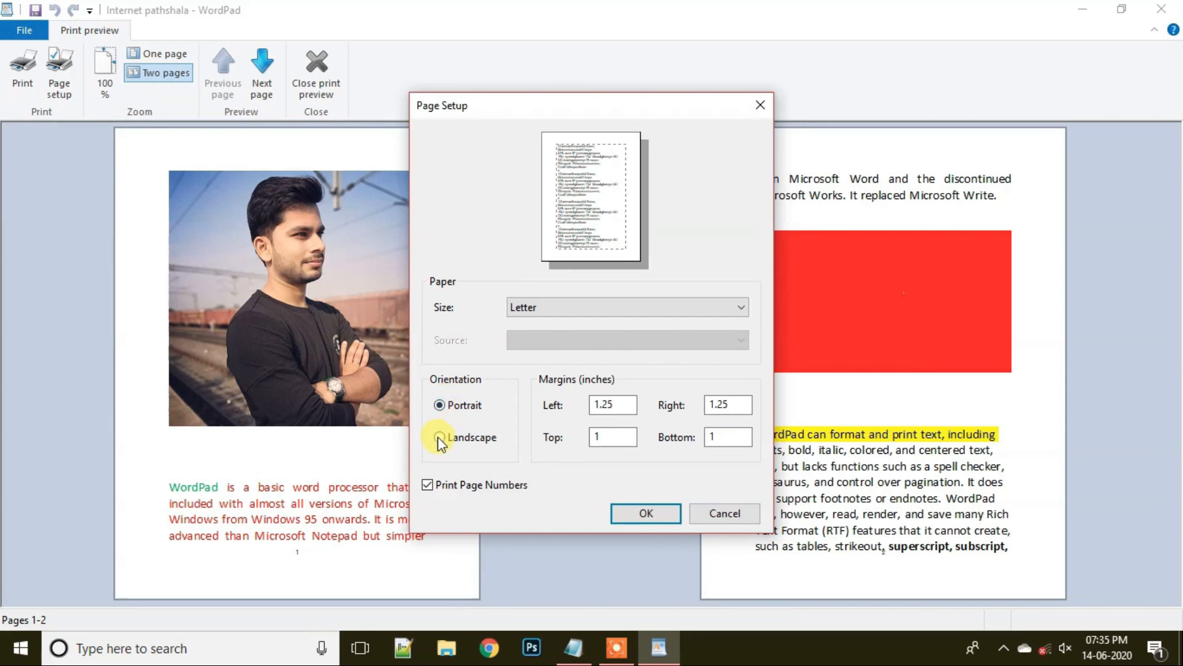
click(440, 437)
click(439, 405)
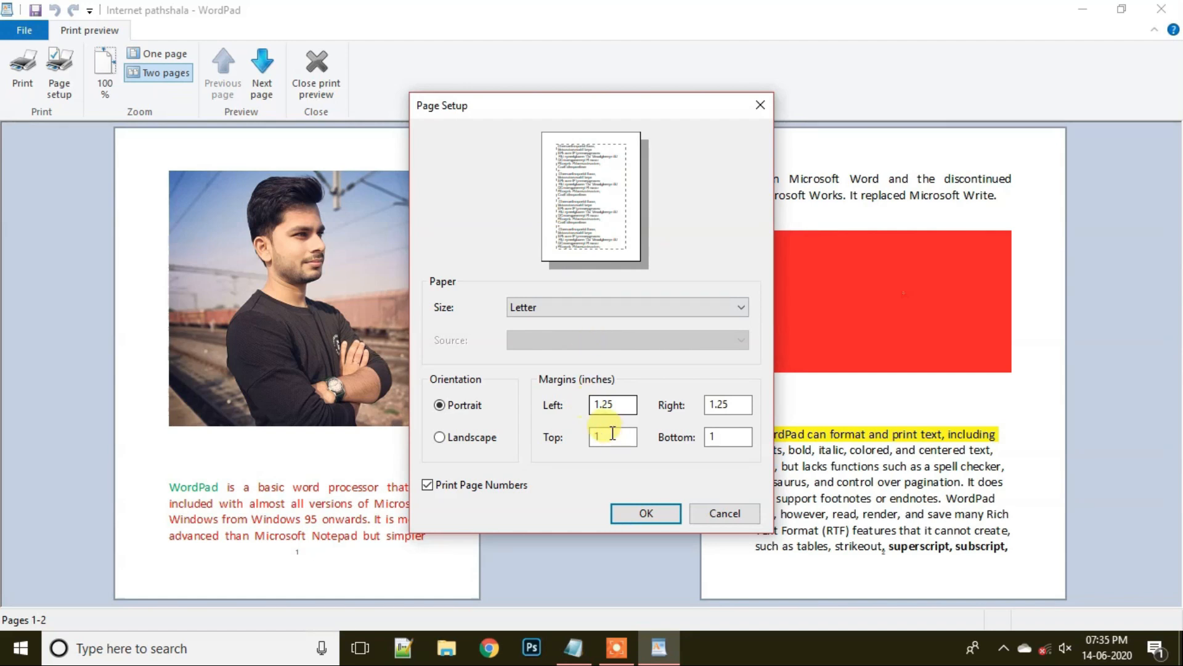
- Try a left page margin of 232 inches
click(629, 406)
key(BackSpace)
key(BackSpace)
key(BackSpace)
key(BackSpace)
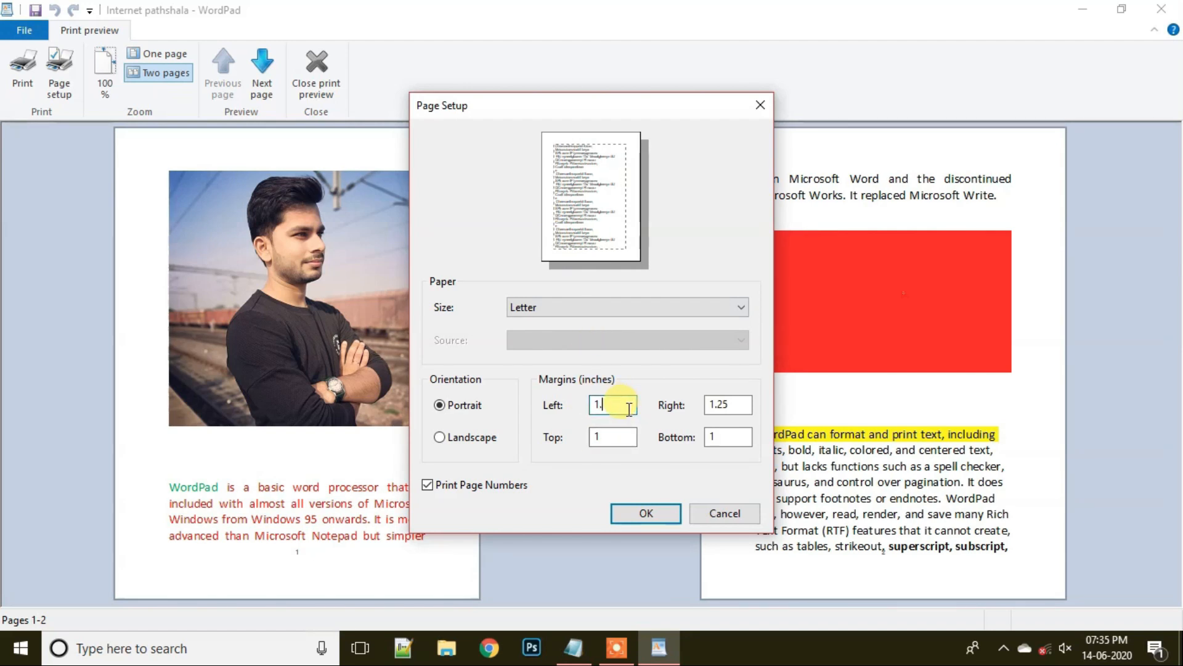
text(232)
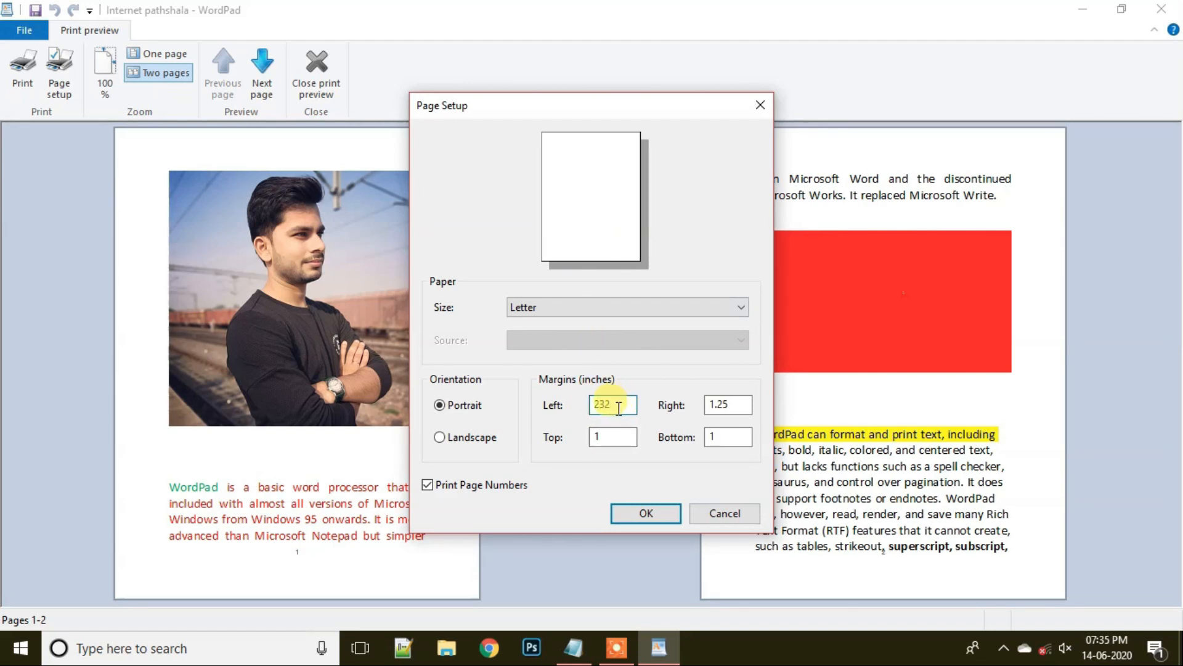
- Set the left page margin to 0 inches
key(BackSpace)
key(BackSpace)
key(BackSpace)
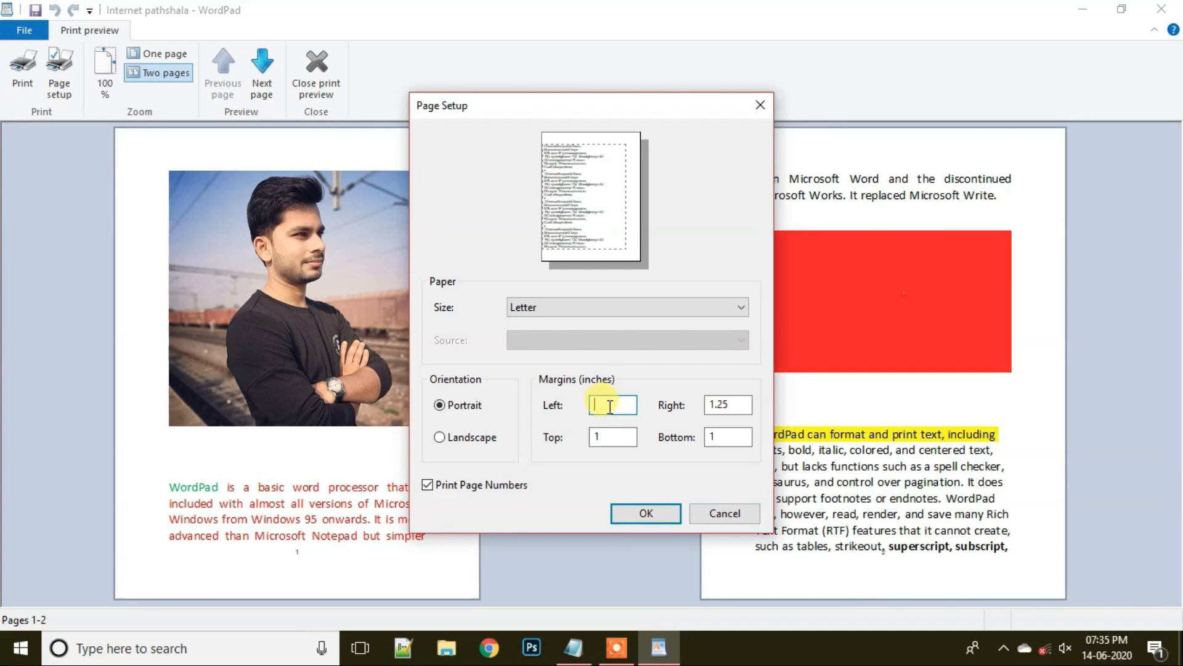
text(0)
- Clear the value of the right page margin, leaving it empty
click(733, 404)
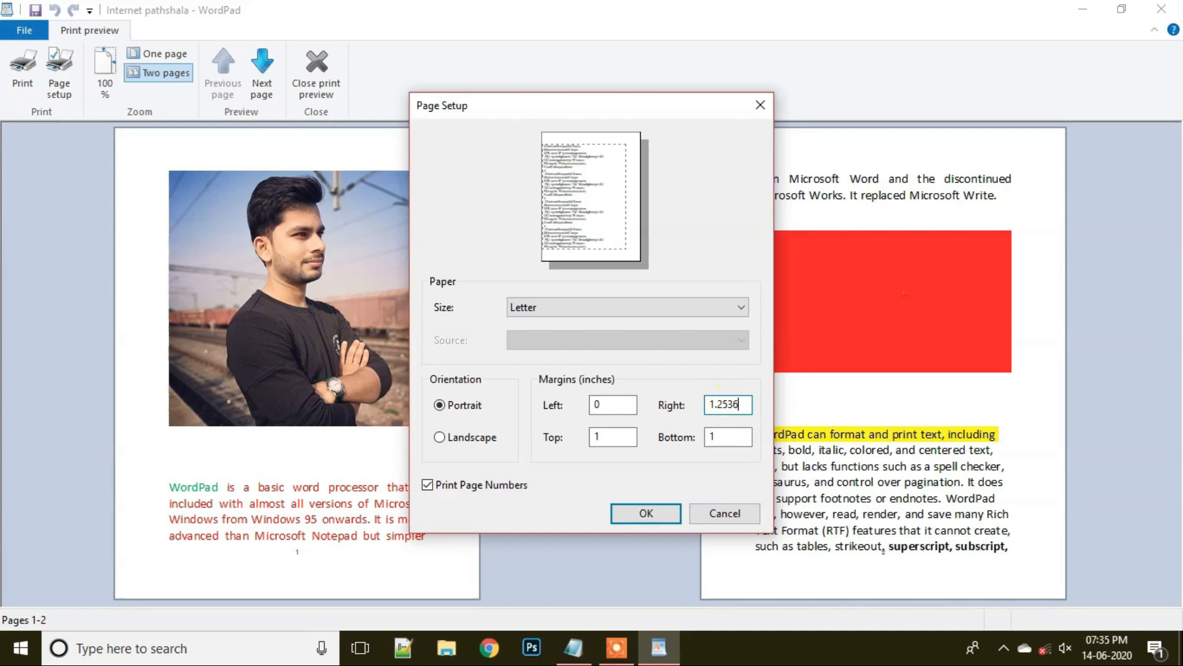
key(BackSpace)
key(BackSpace)
key(BackSpace)
key(BackSpace)
key(BackSpace)
key(BackSpace)
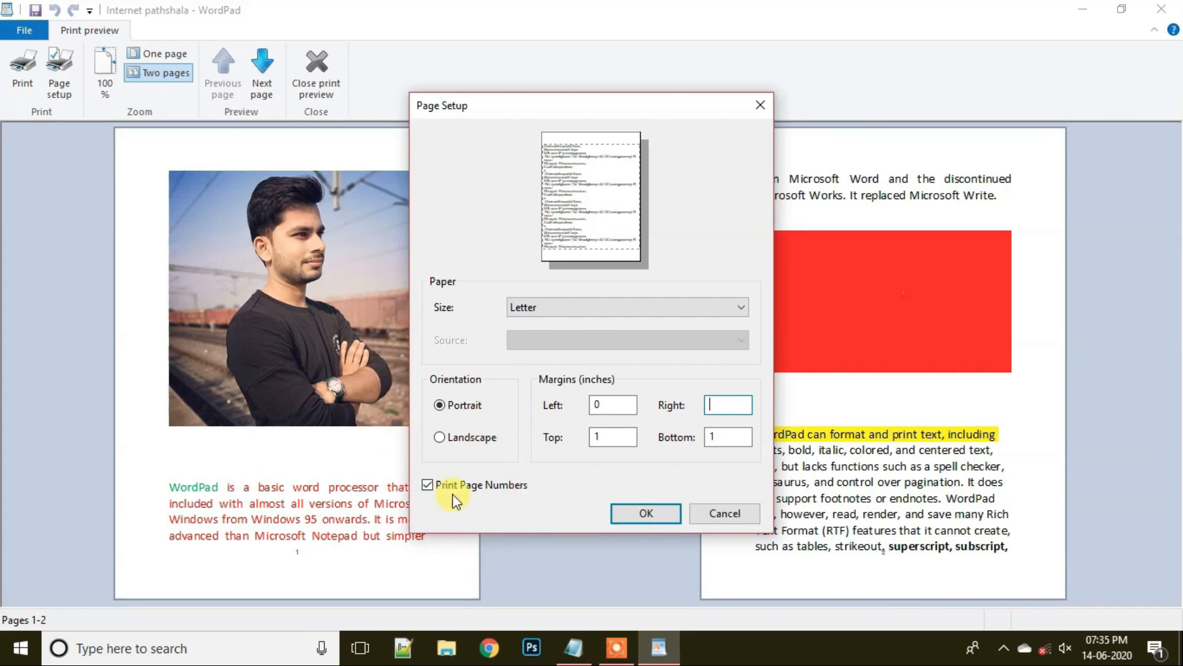
- Turn page number printing off and back on, and apply the page setup
click(428, 488)
click(429, 486)
click(669, 515)
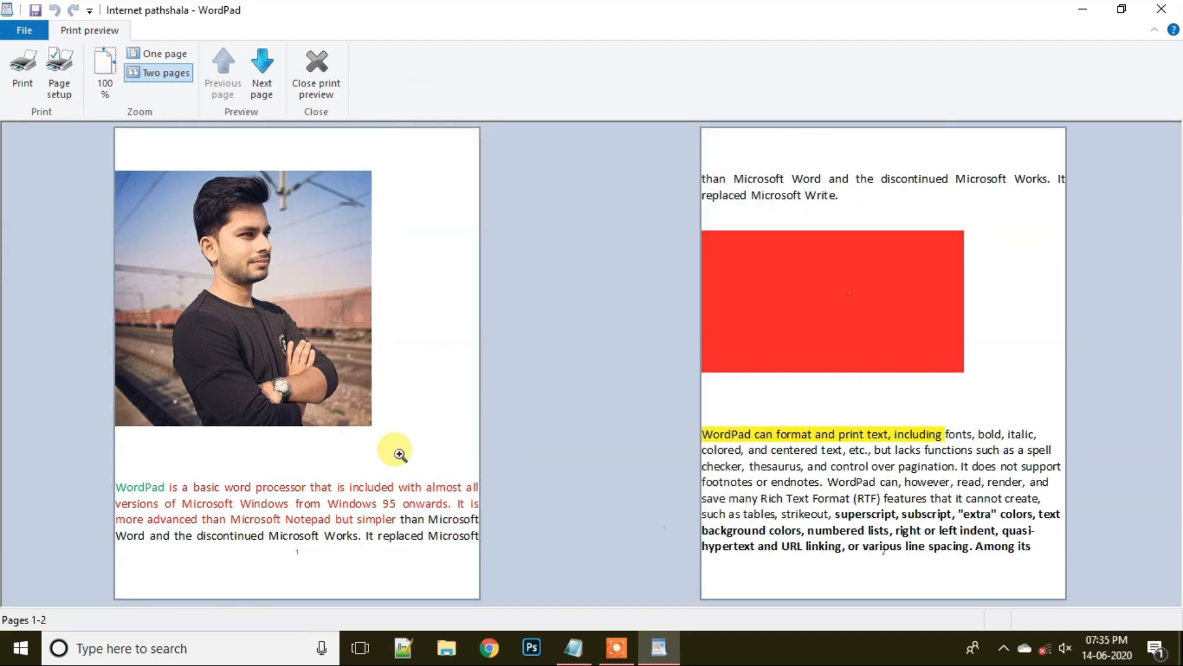
- View the About WordPad version information and close it
click(18, 30)
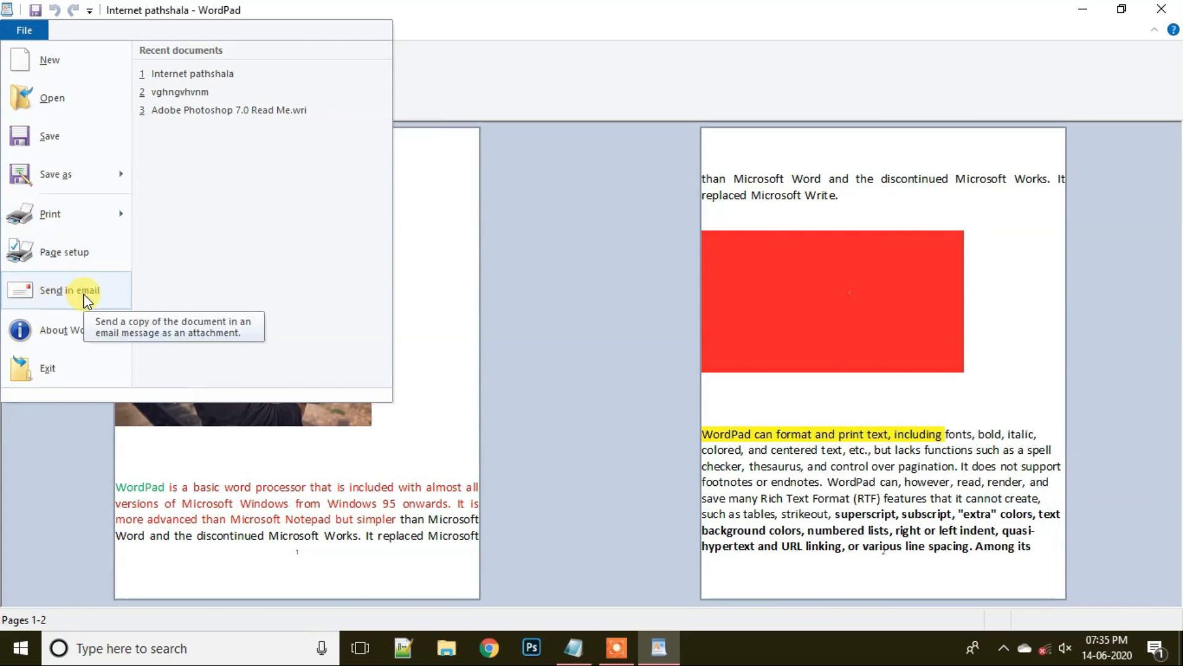
click(91, 333)
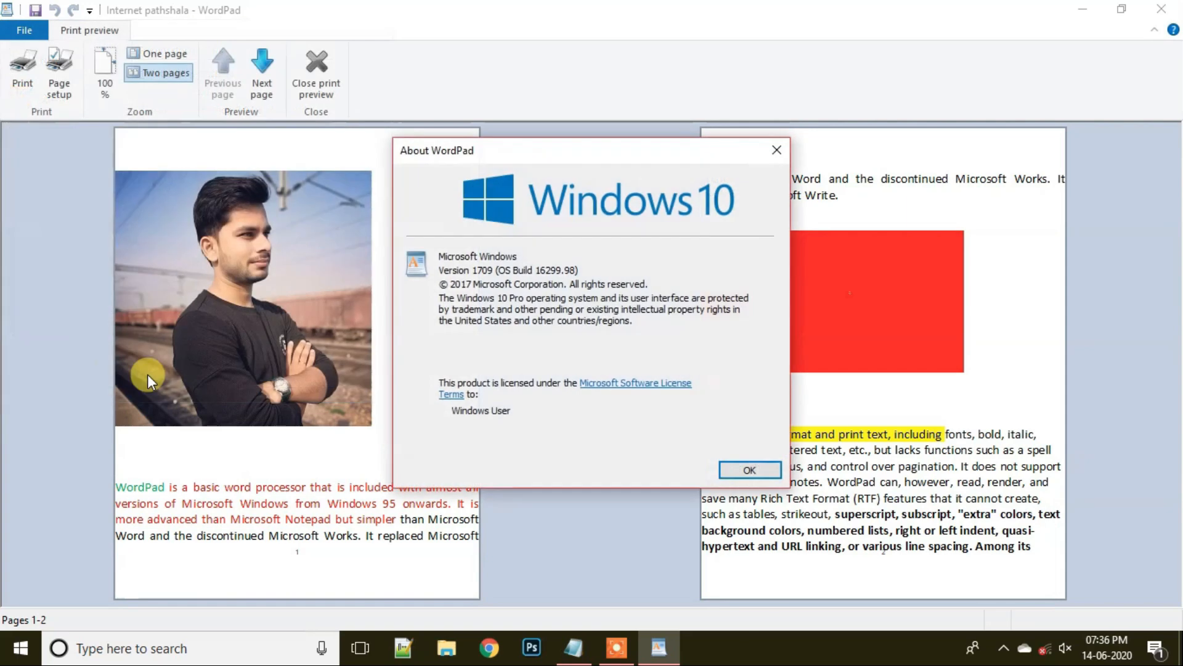
click(775, 149)
- Leave the print preview and exit WordPad without saving the changes to the document
click(13, 32)
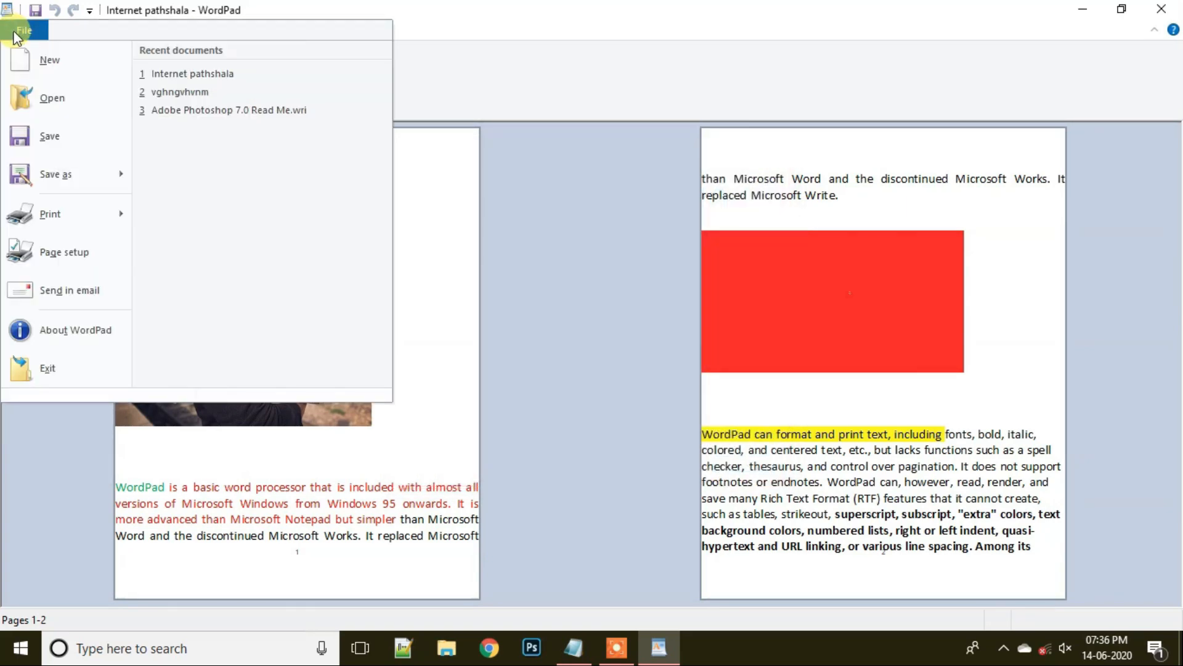
click(49, 370)
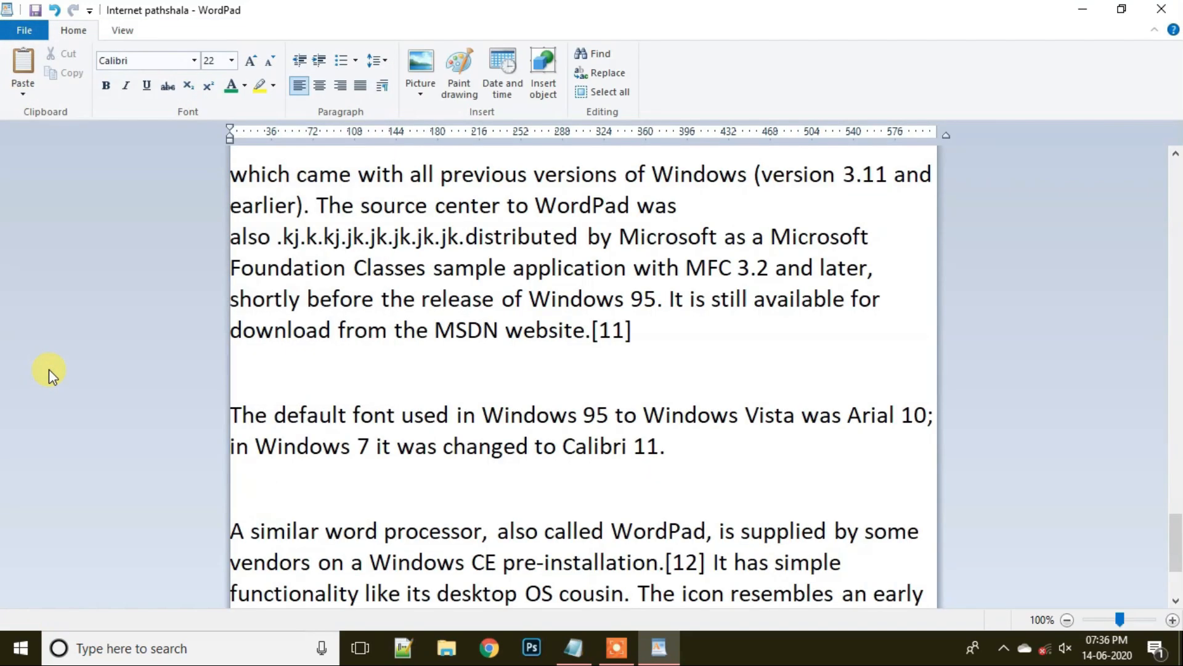
click(6, 31)
click(50, 368)
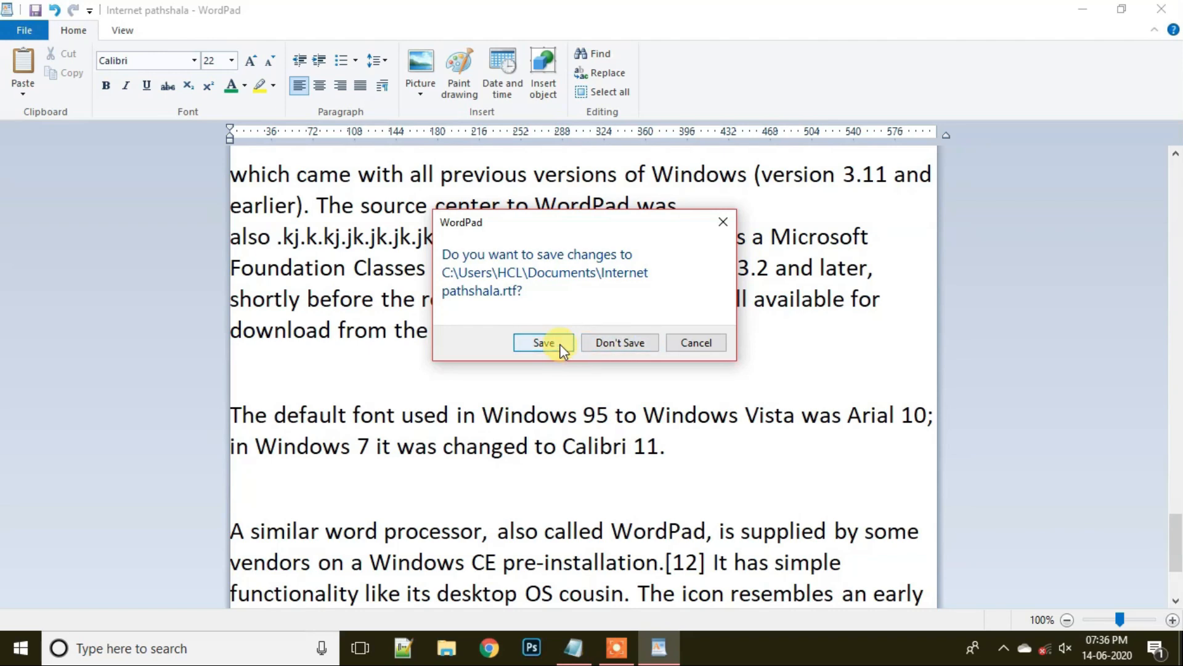
click(611, 347)
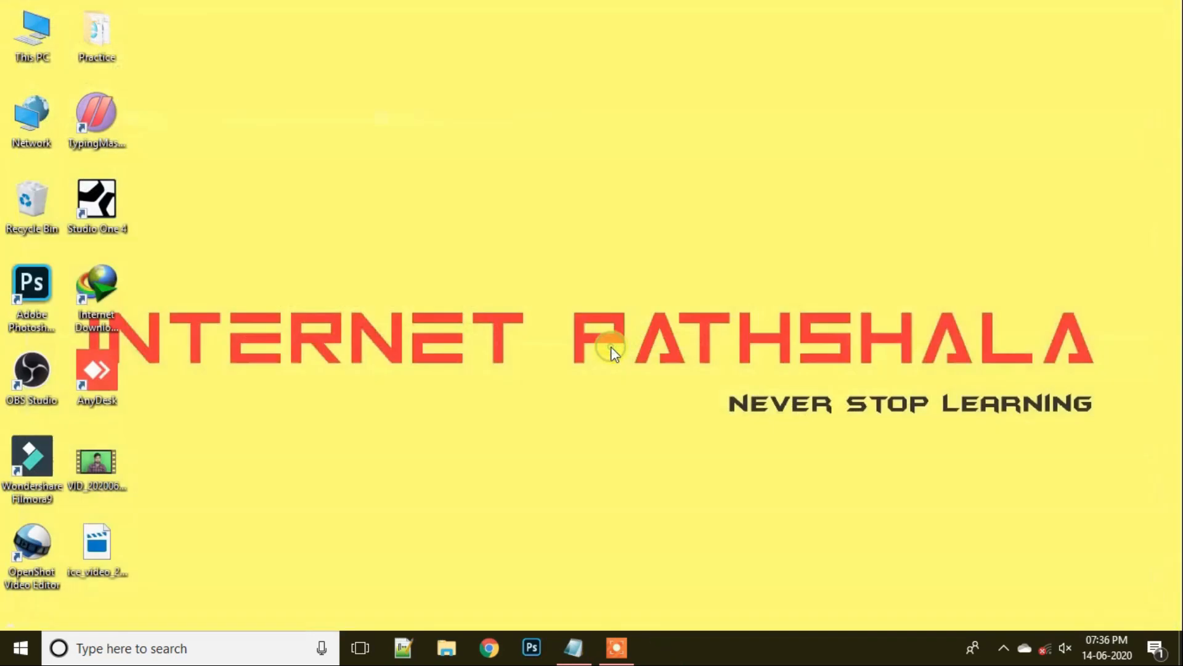